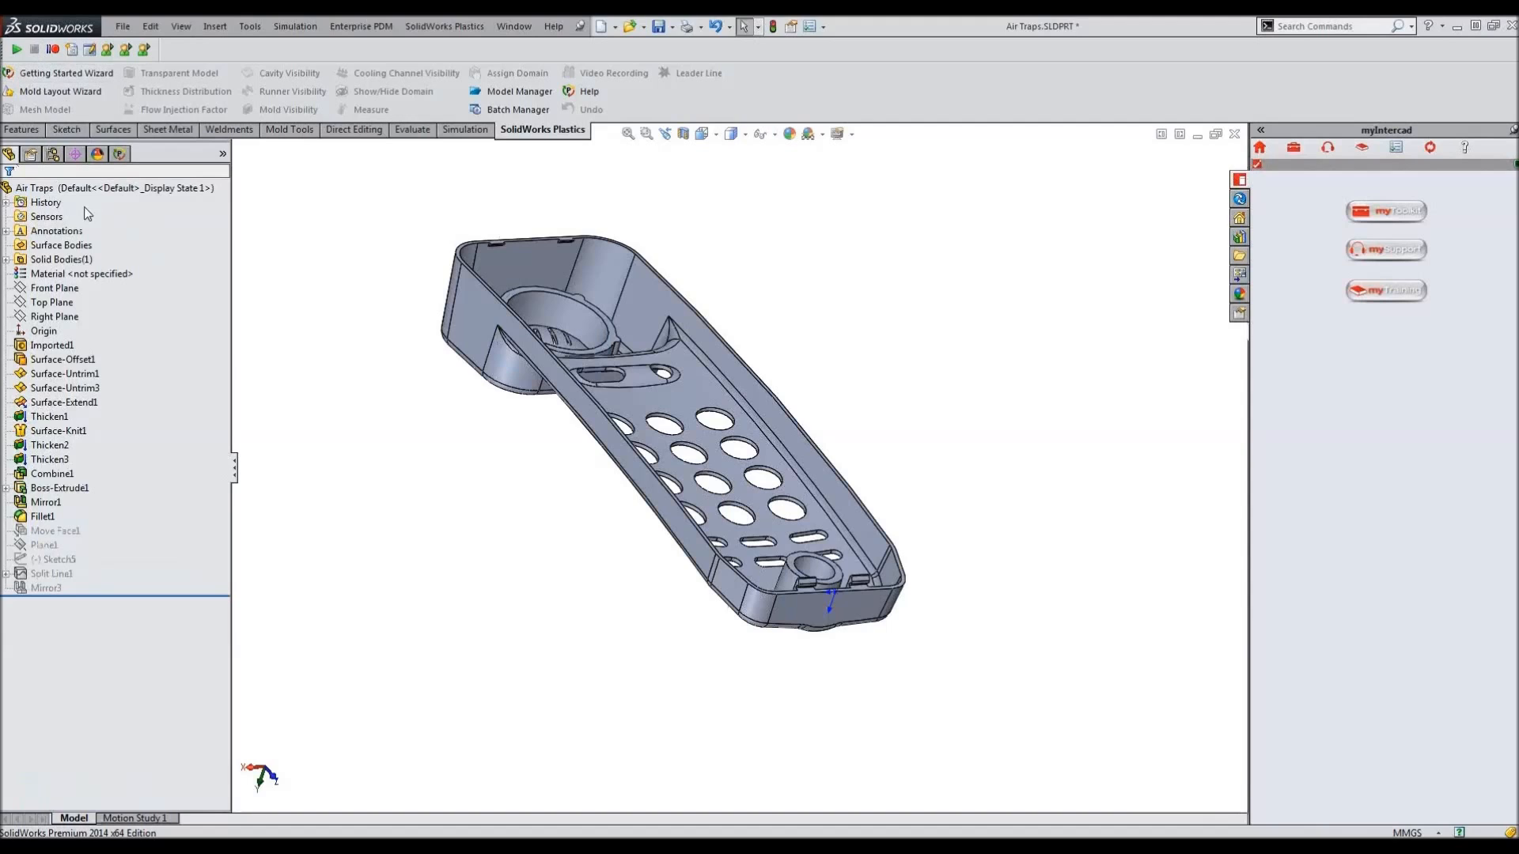
Start the plastics Getting Started Wizard, accept the Metric (SI) options and proceed to the mesh generation stage.
click(119, 154)
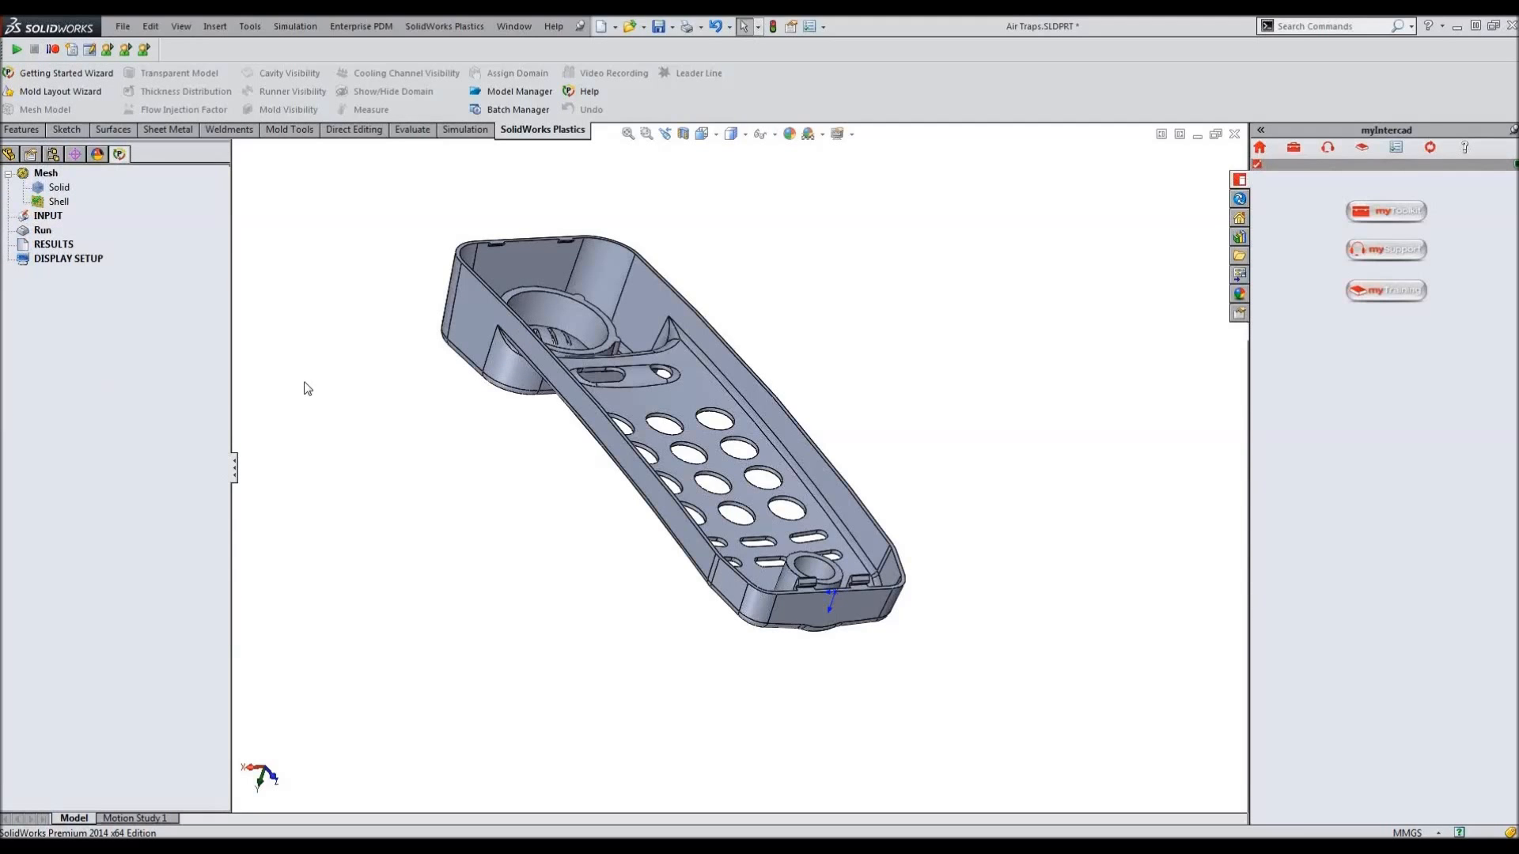
mouse_move(353, 387)
middle_down()
mouse_move(309, 320)
mouse_move(347, 406)
middle_up()
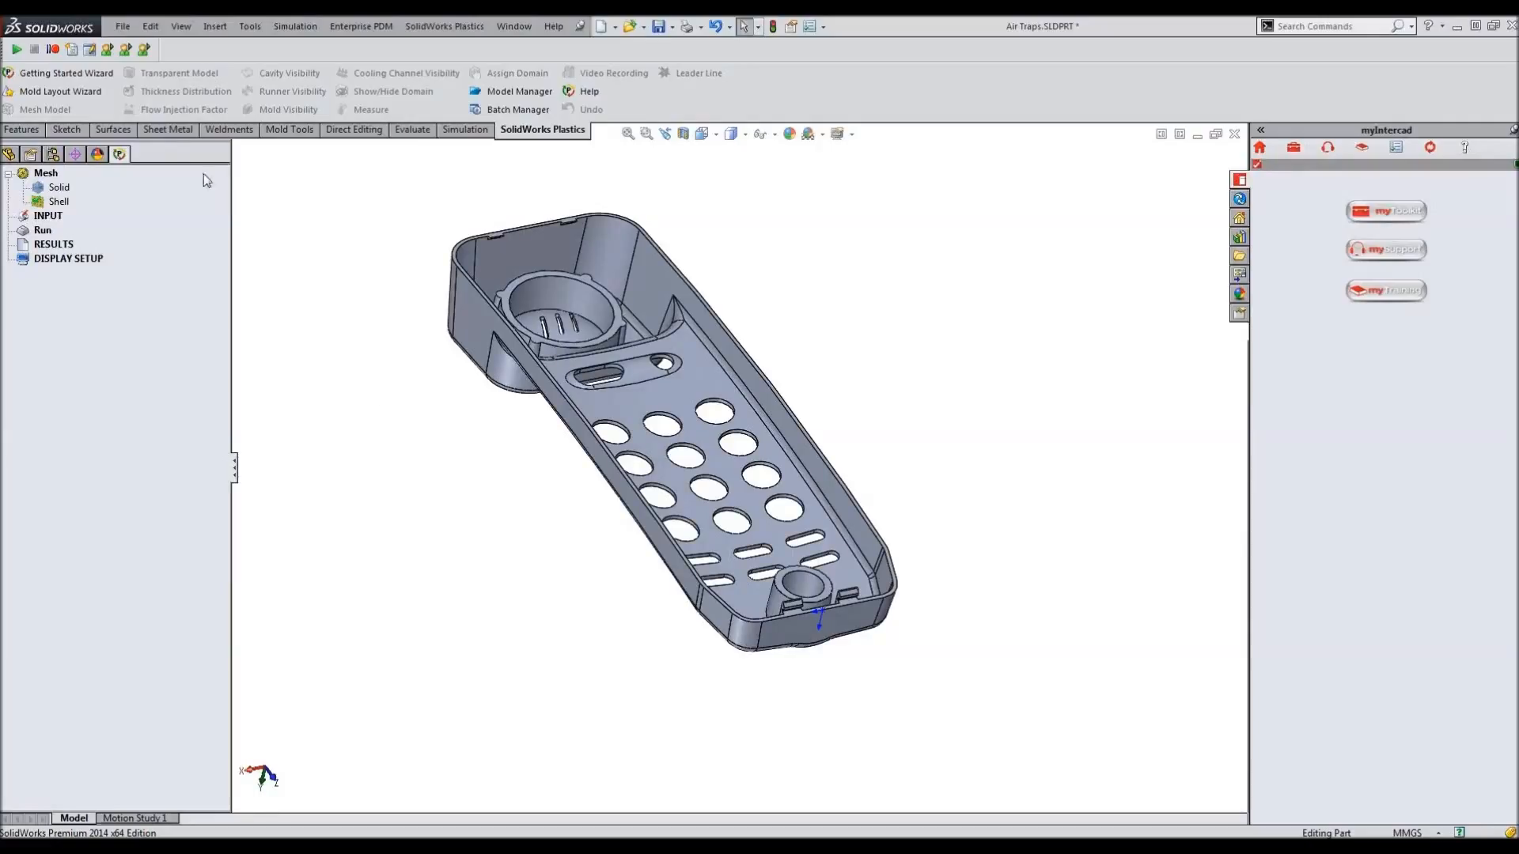
click(56, 80)
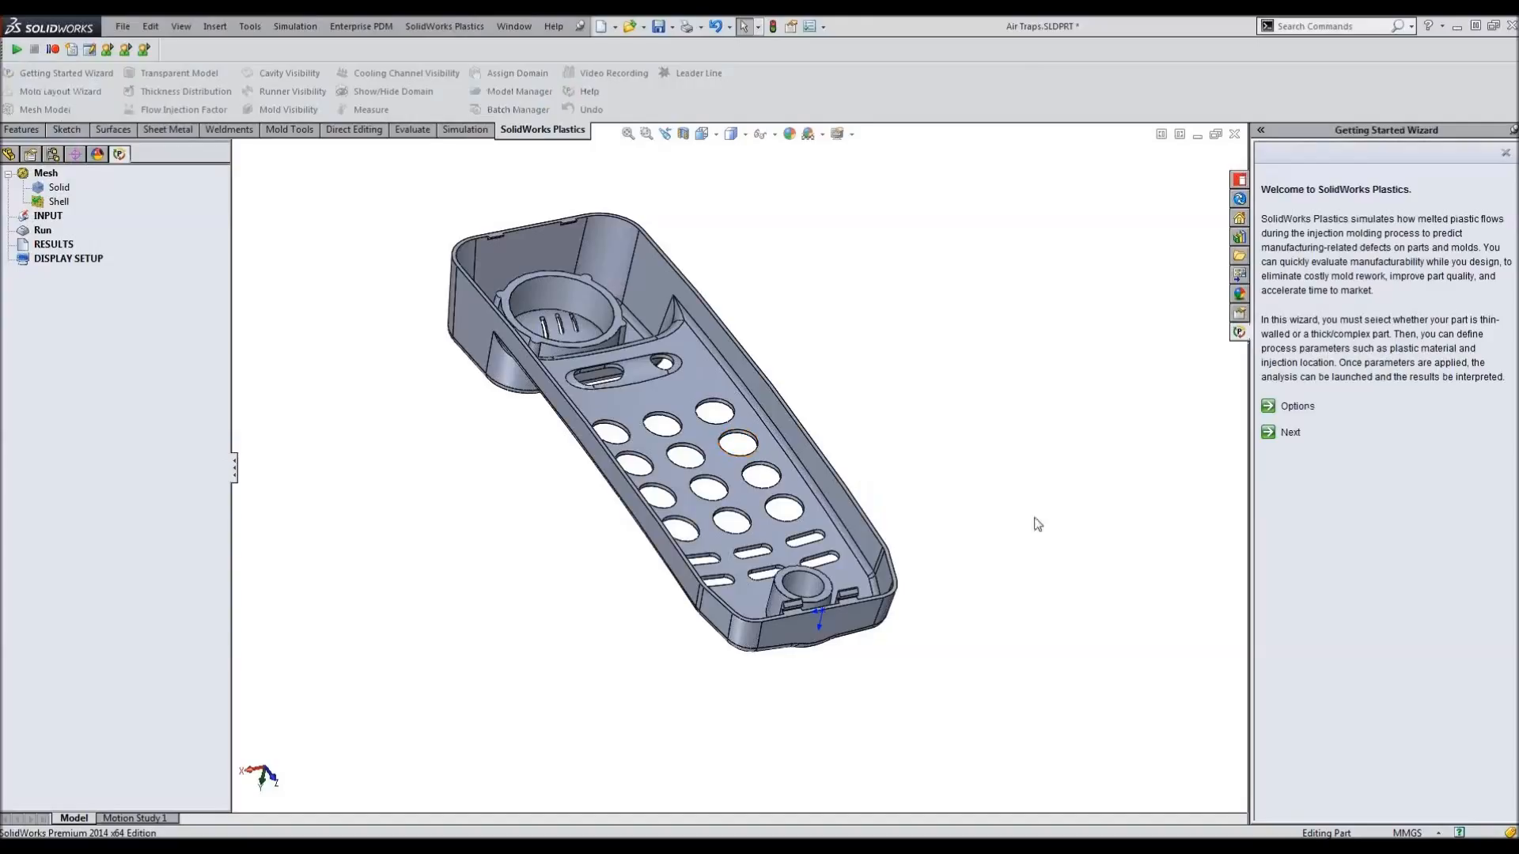
click(1297, 408)
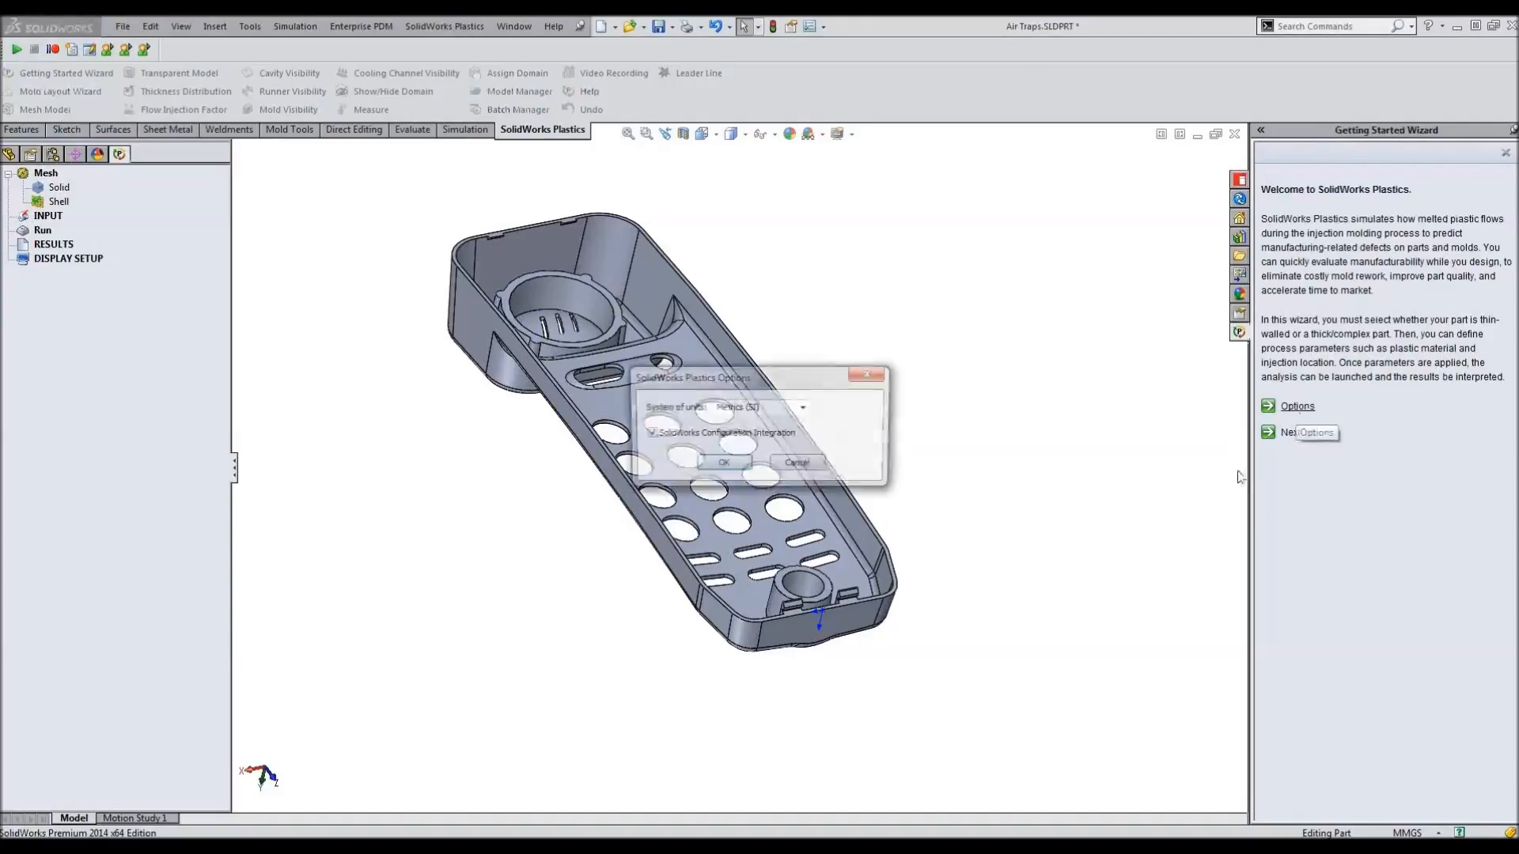
key(Return)
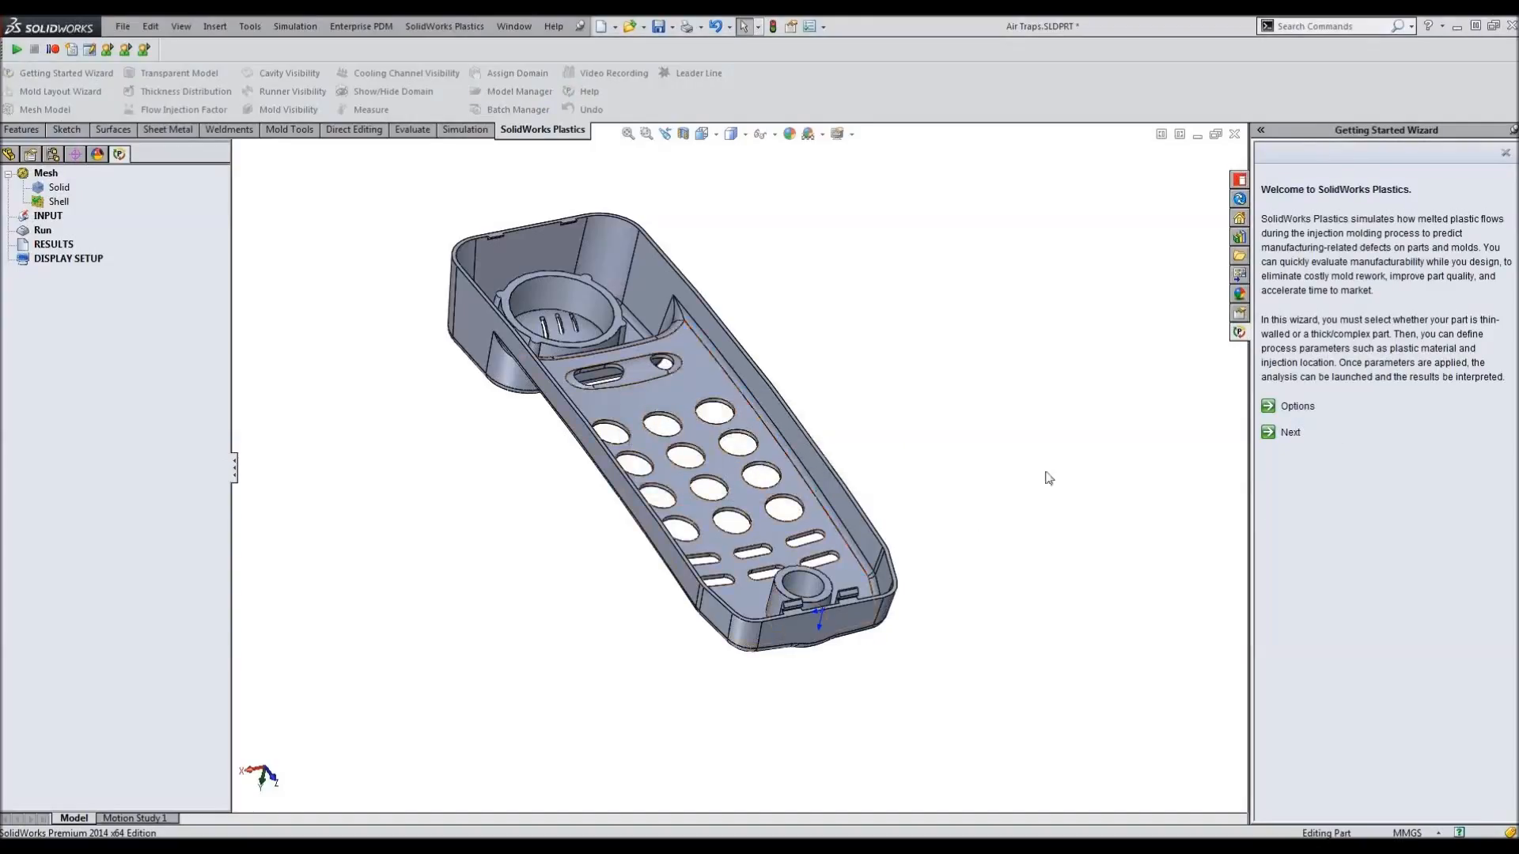
click(1290, 433)
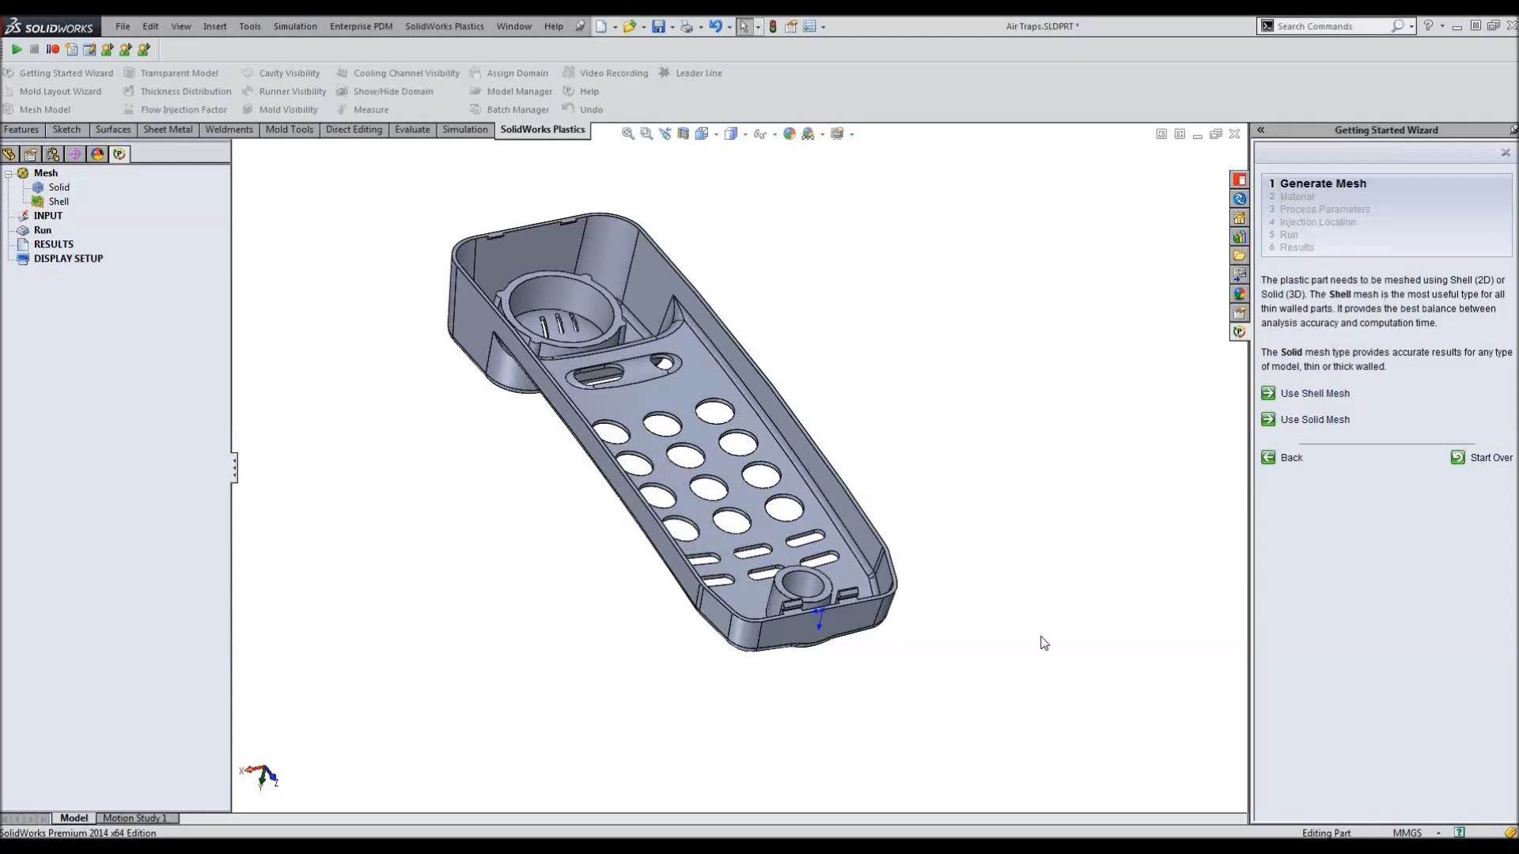
Choose the shell mesh type and select the Cavity (Domain 1) body as the region for surface meshing.
middle_drag(994, 637, 1117, 274)
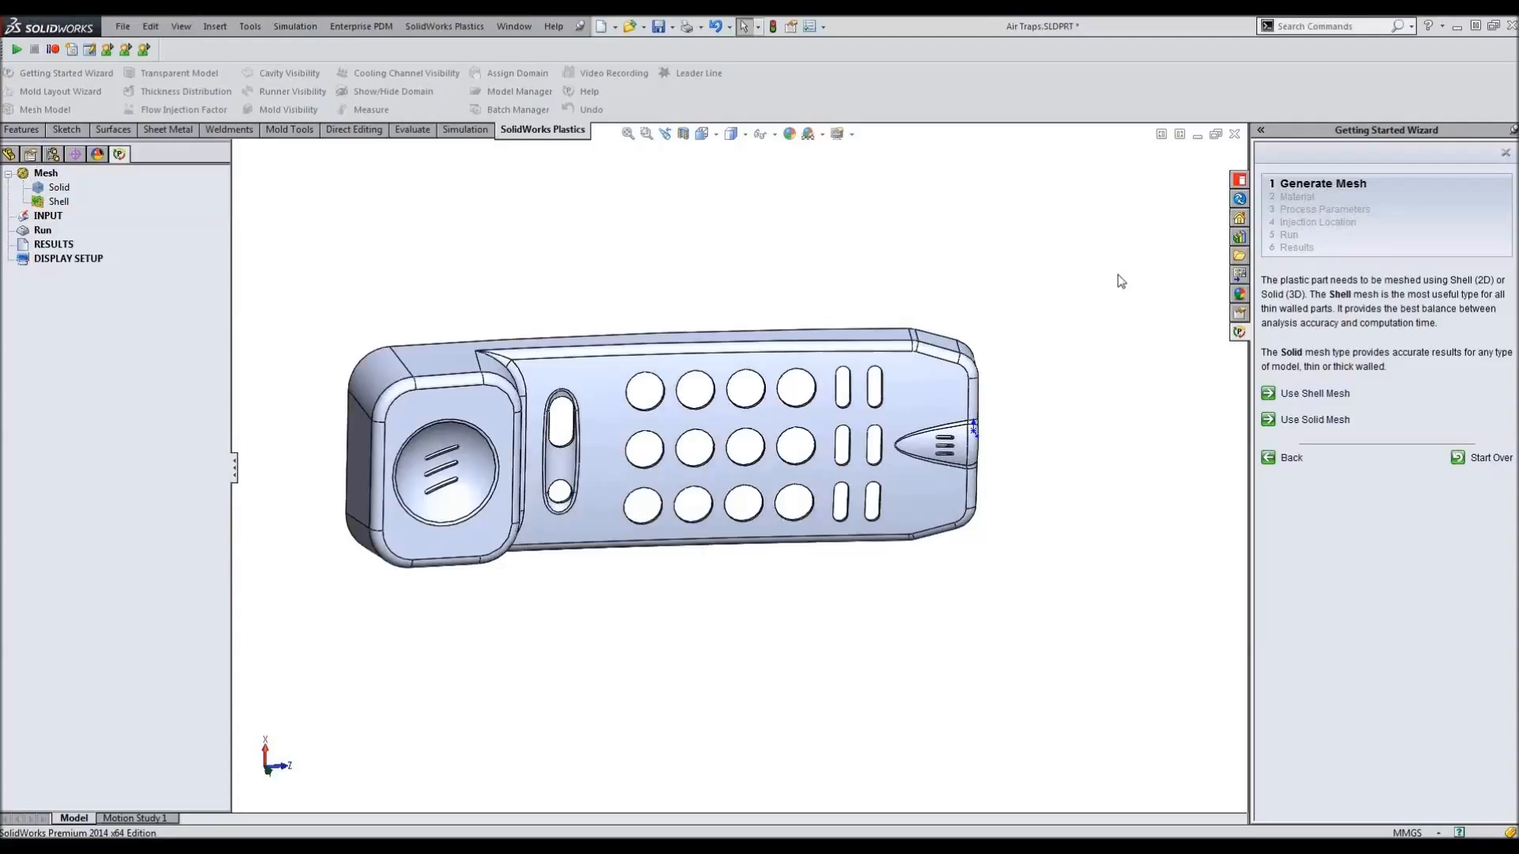
click(1315, 394)
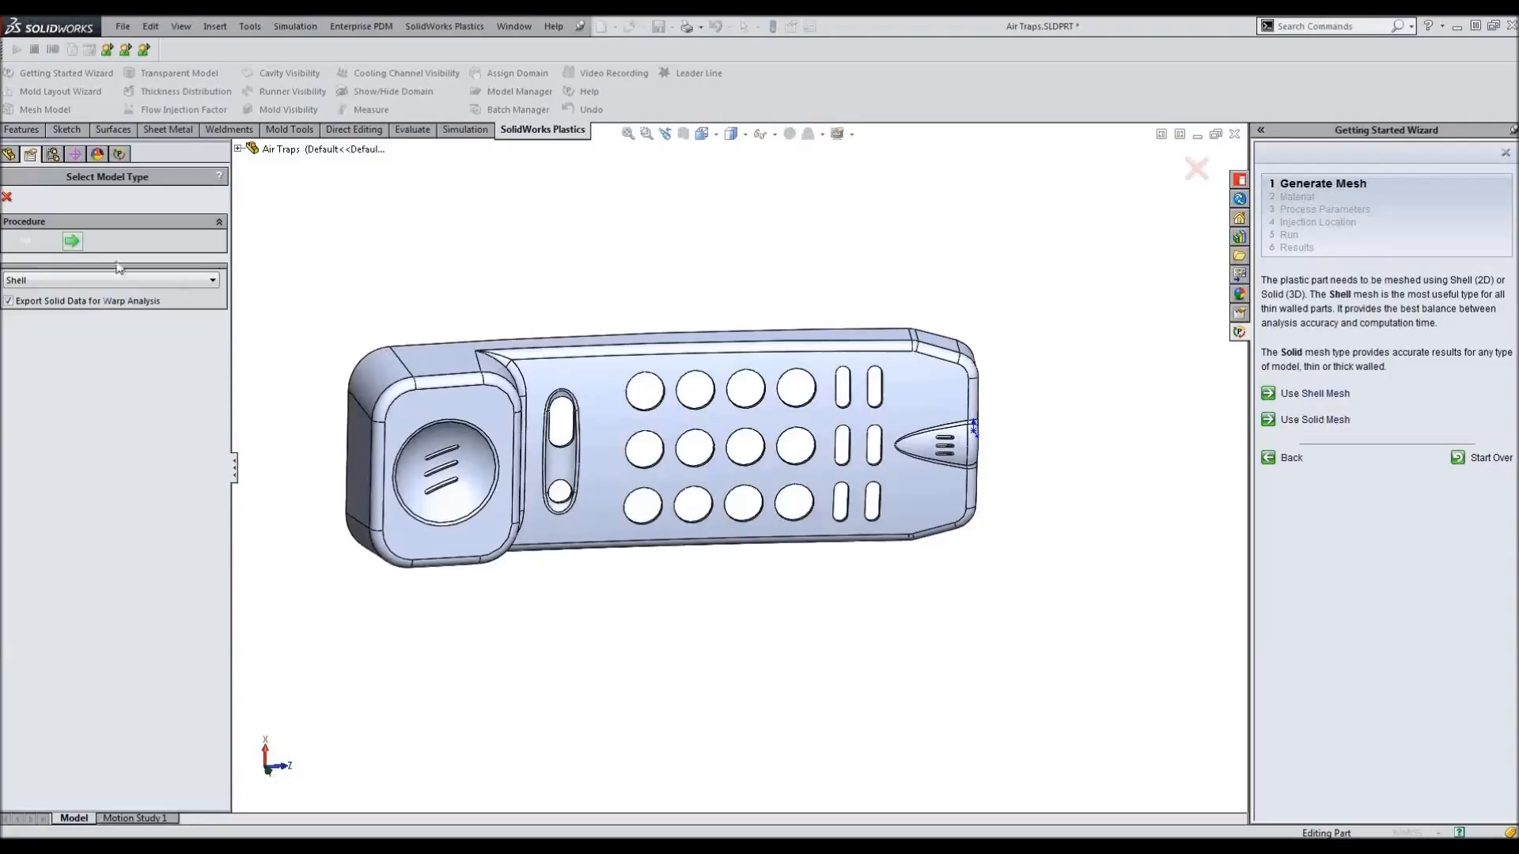
click(76, 240)
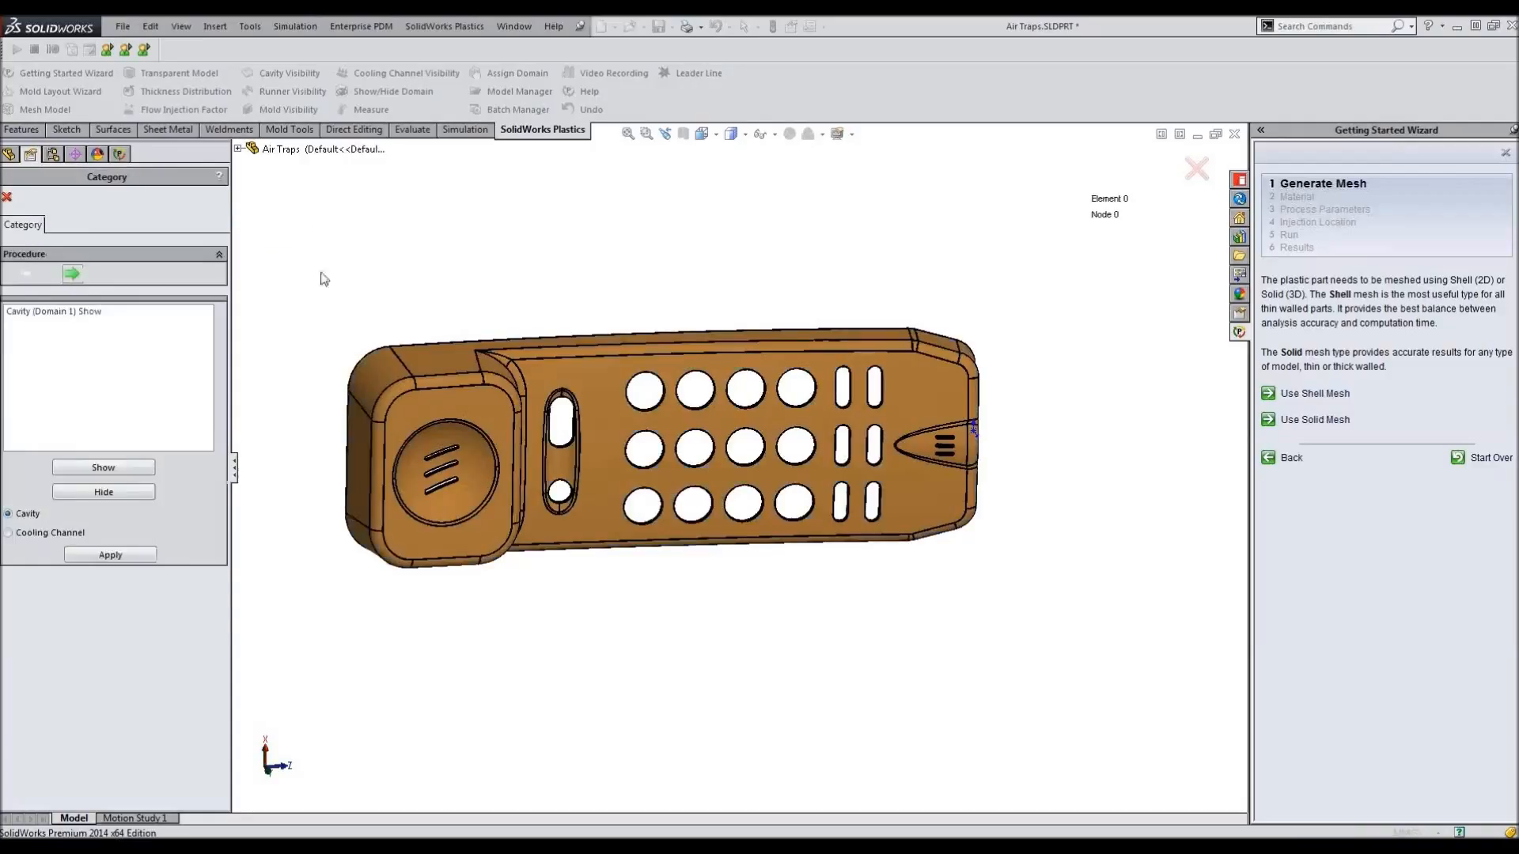
click(90, 313)
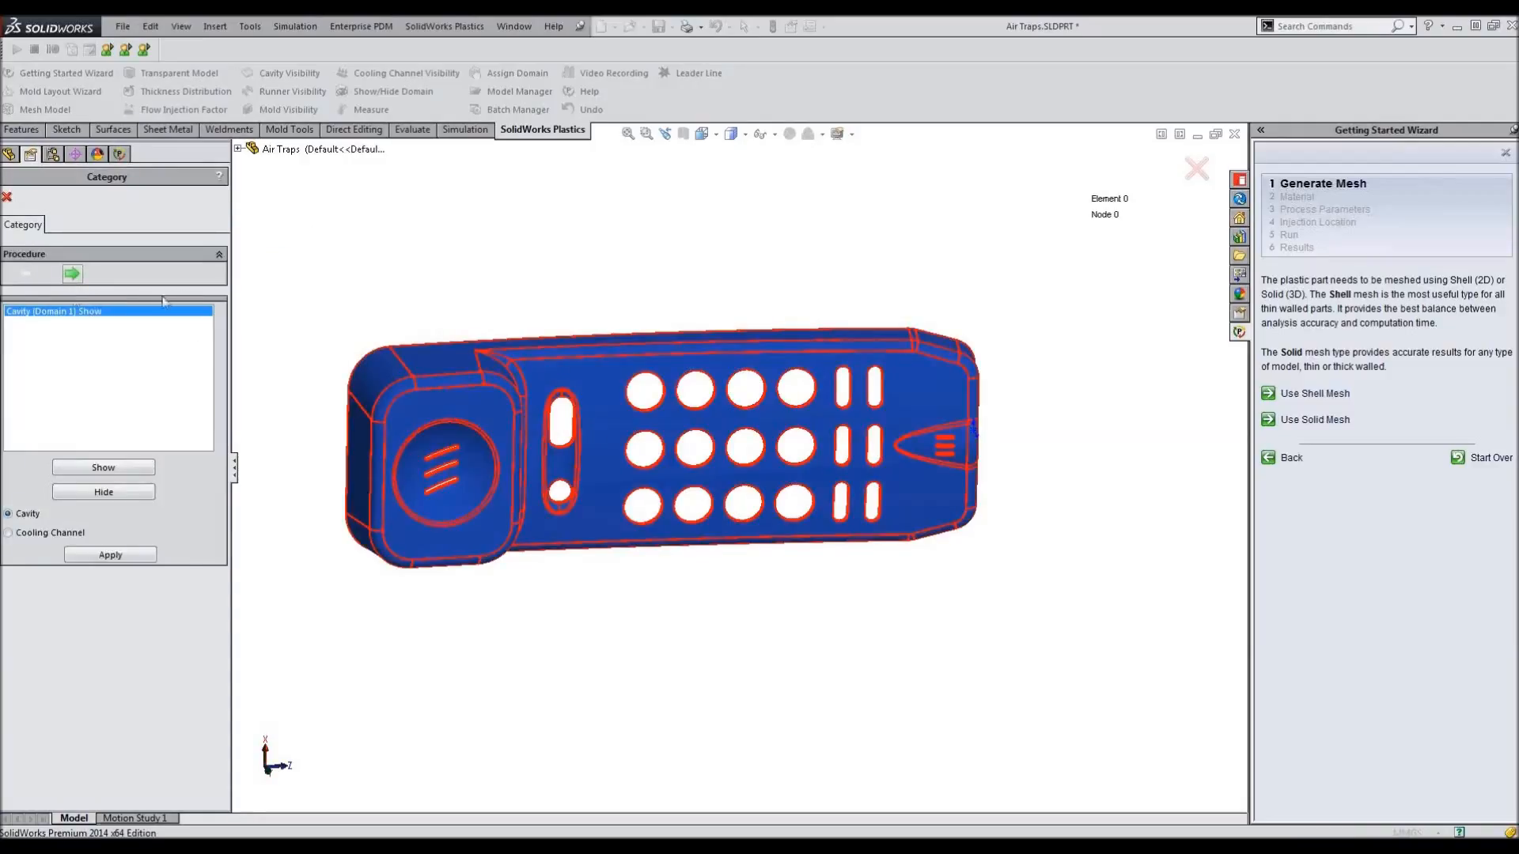
click(72, 276)
Generate the cavity surface mesh with a triangle size of 2 and automatic local refinement.
double_click(48, 391)
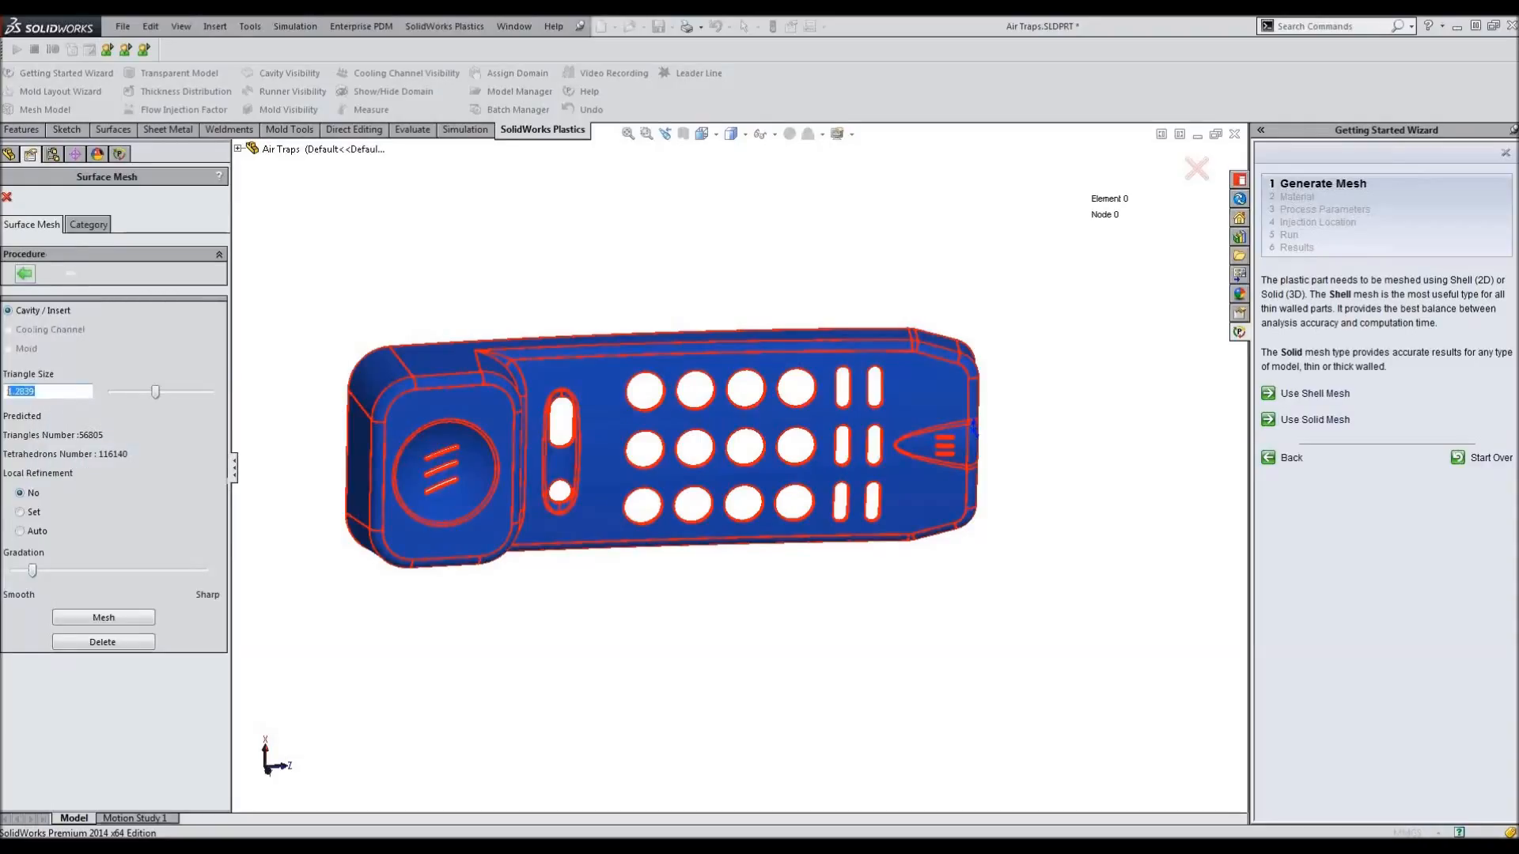
text(2)
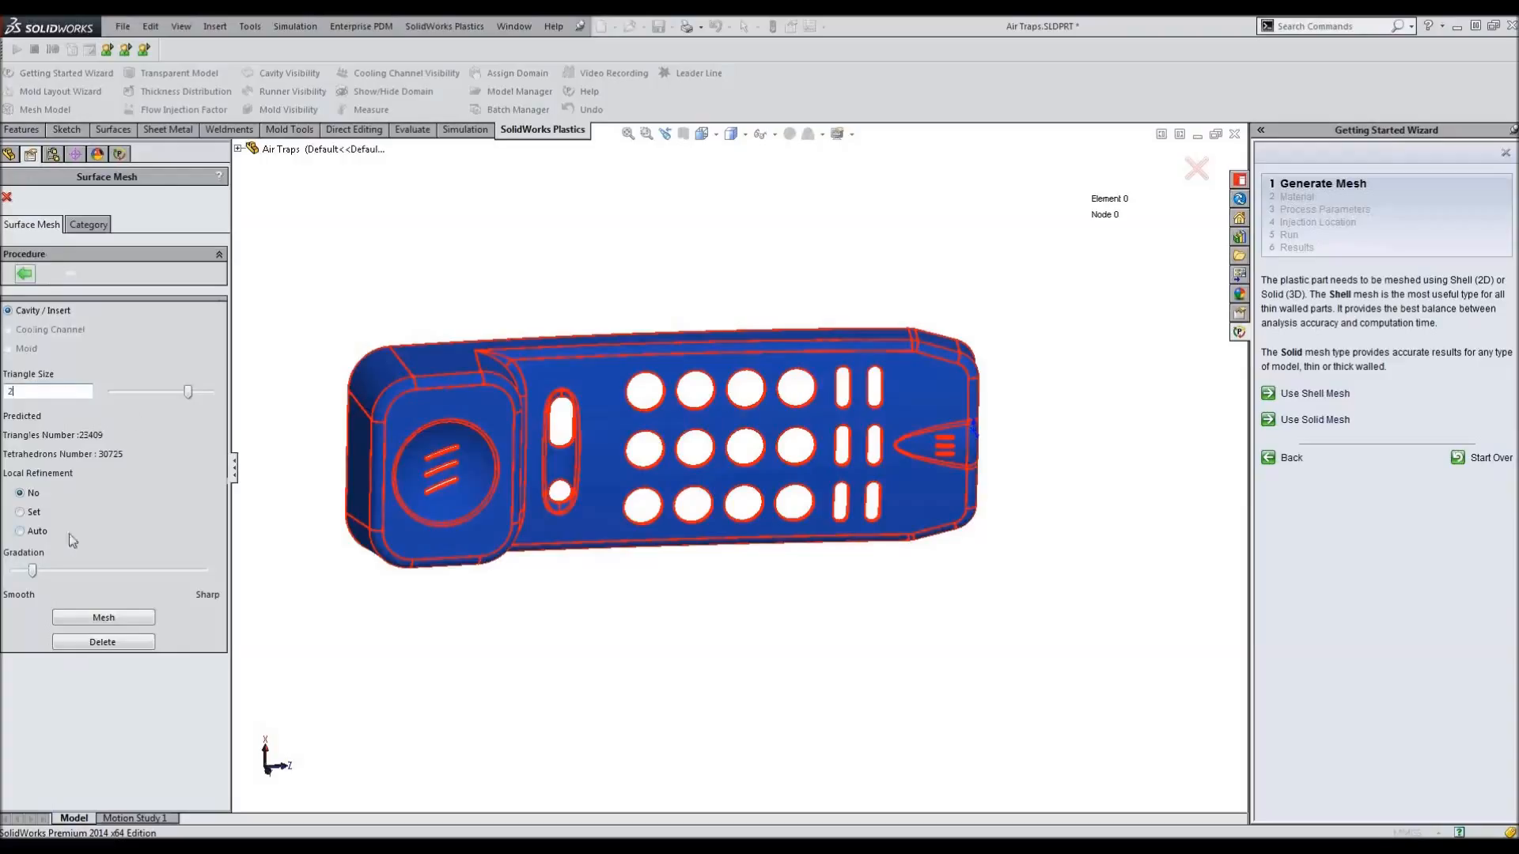
click(22, 532)
click(103, 618)
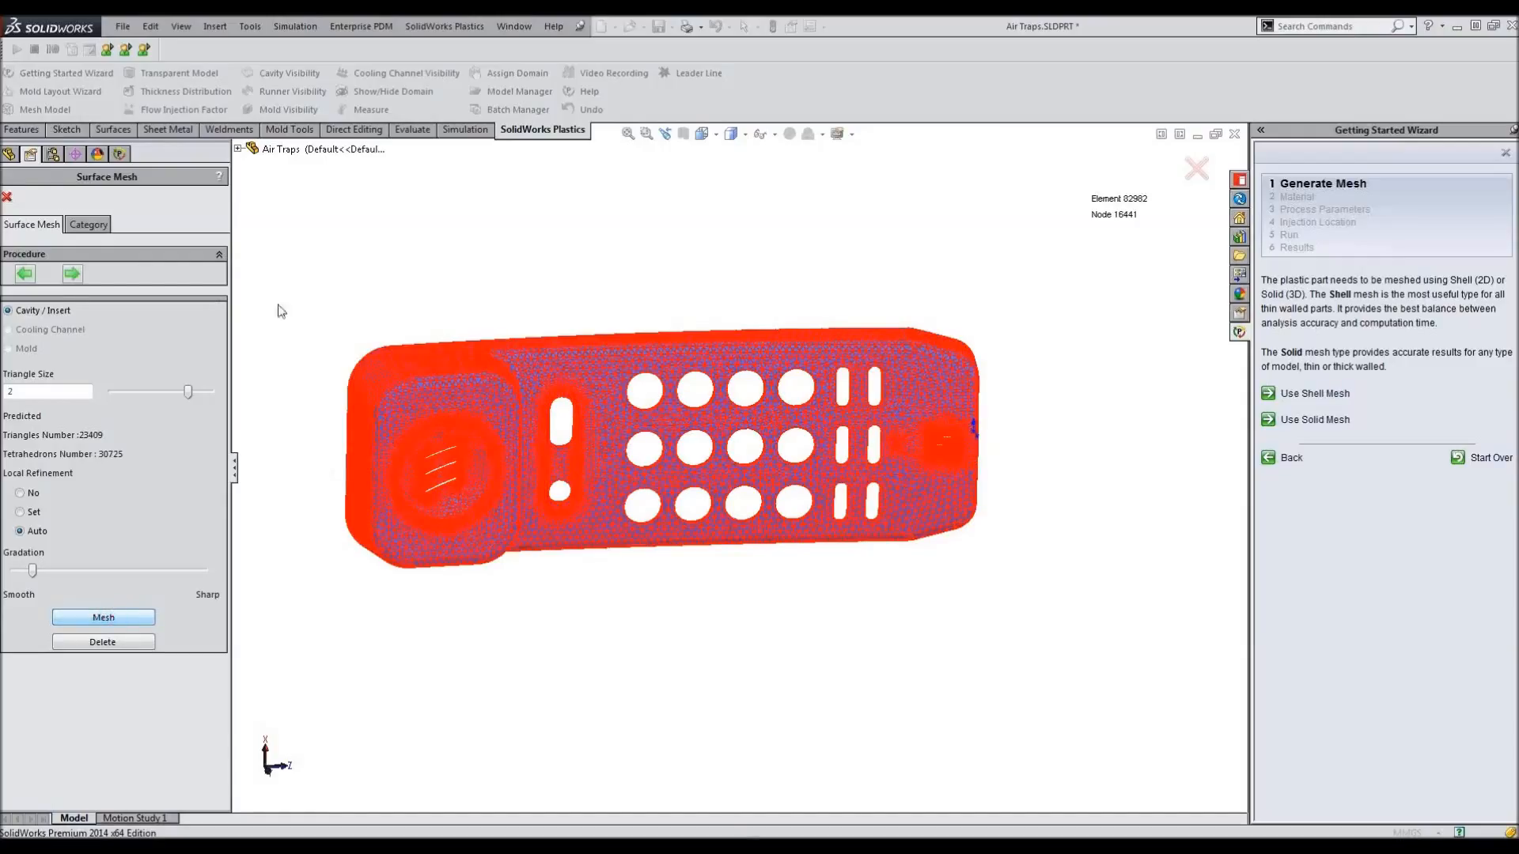
Review the mesh quality summary and the meshed handset from the inside, and accept the shell mesh.
click(72, 274)
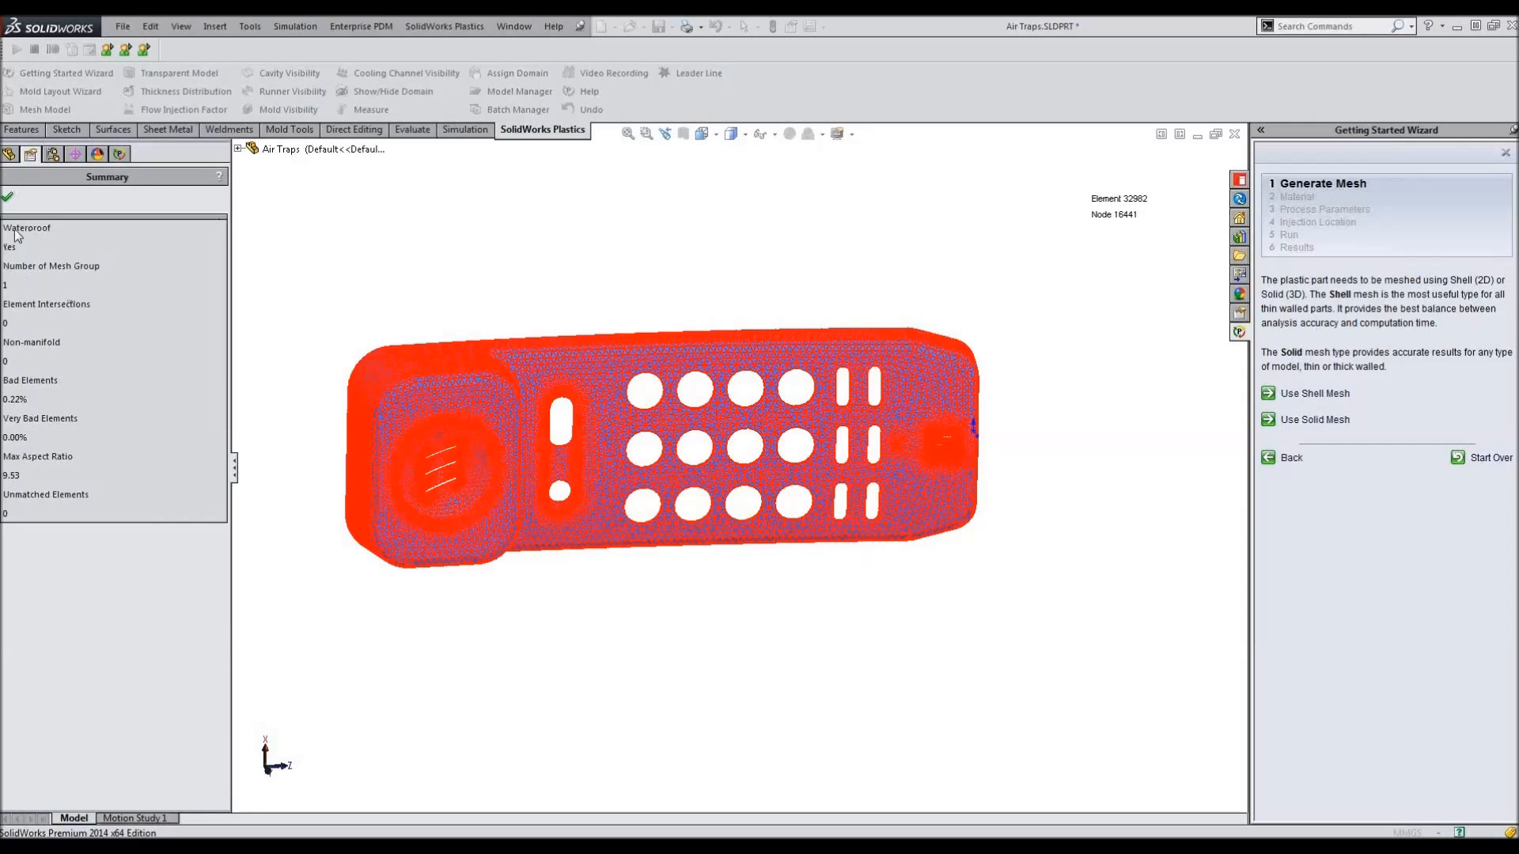
drag(324, 322, 415, 544)
scroll(415, 544, down, 5)
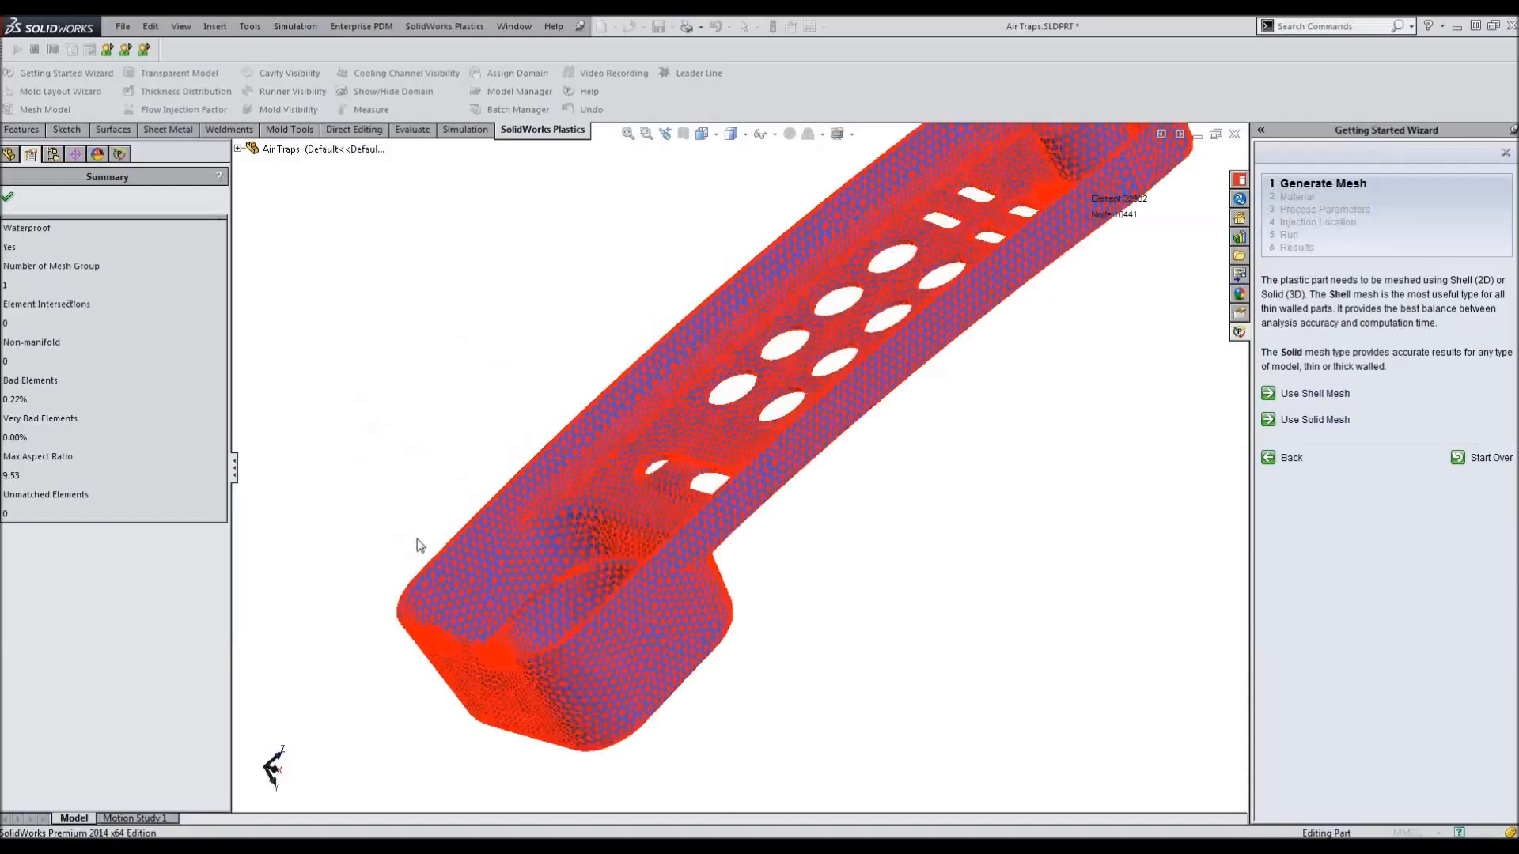
scroll(420, 545, down, 2)
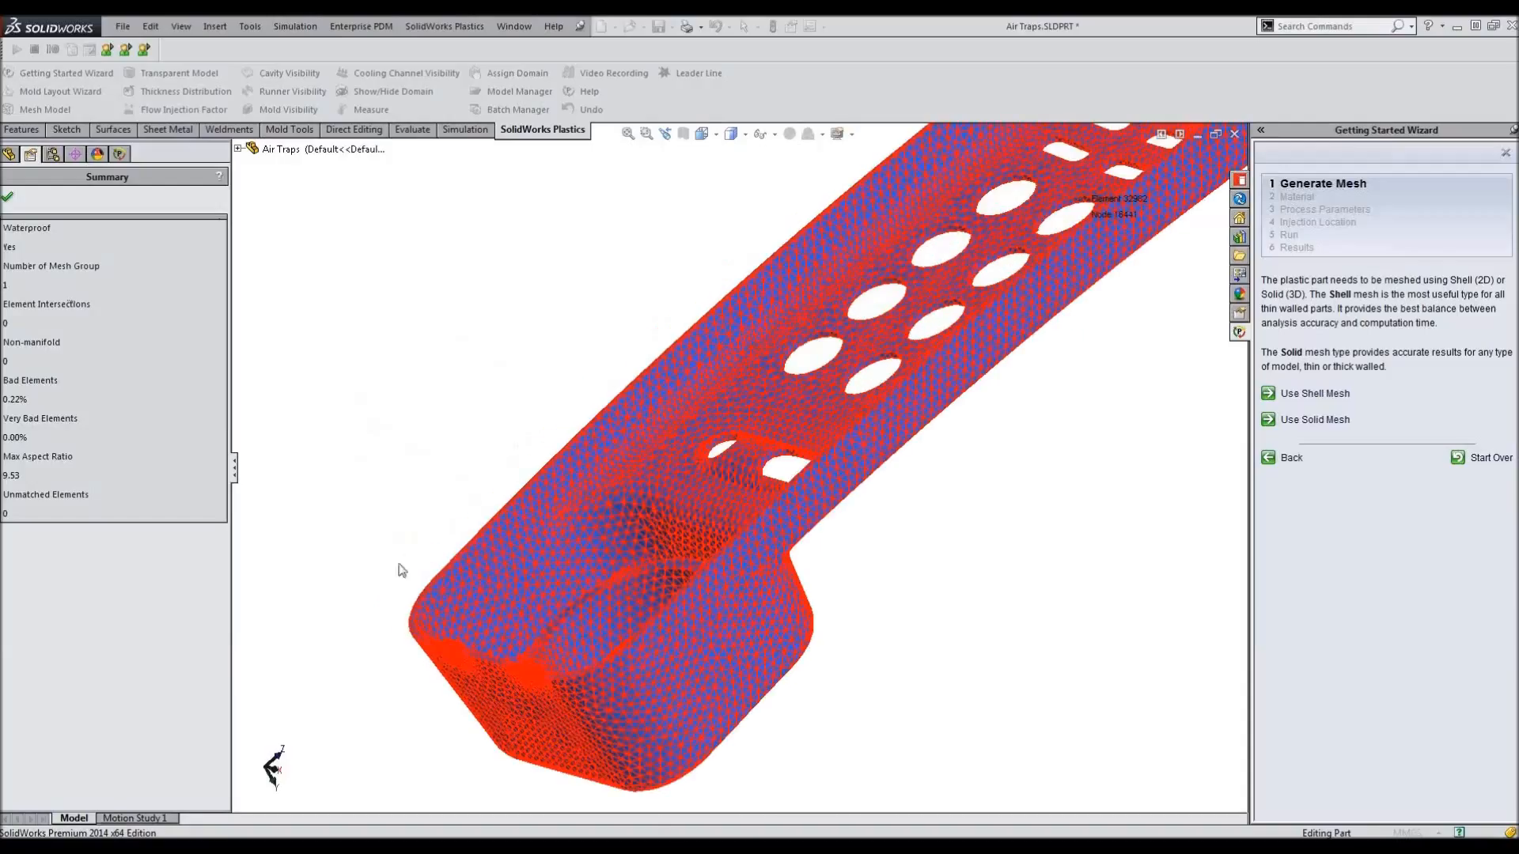
click(7, 199)
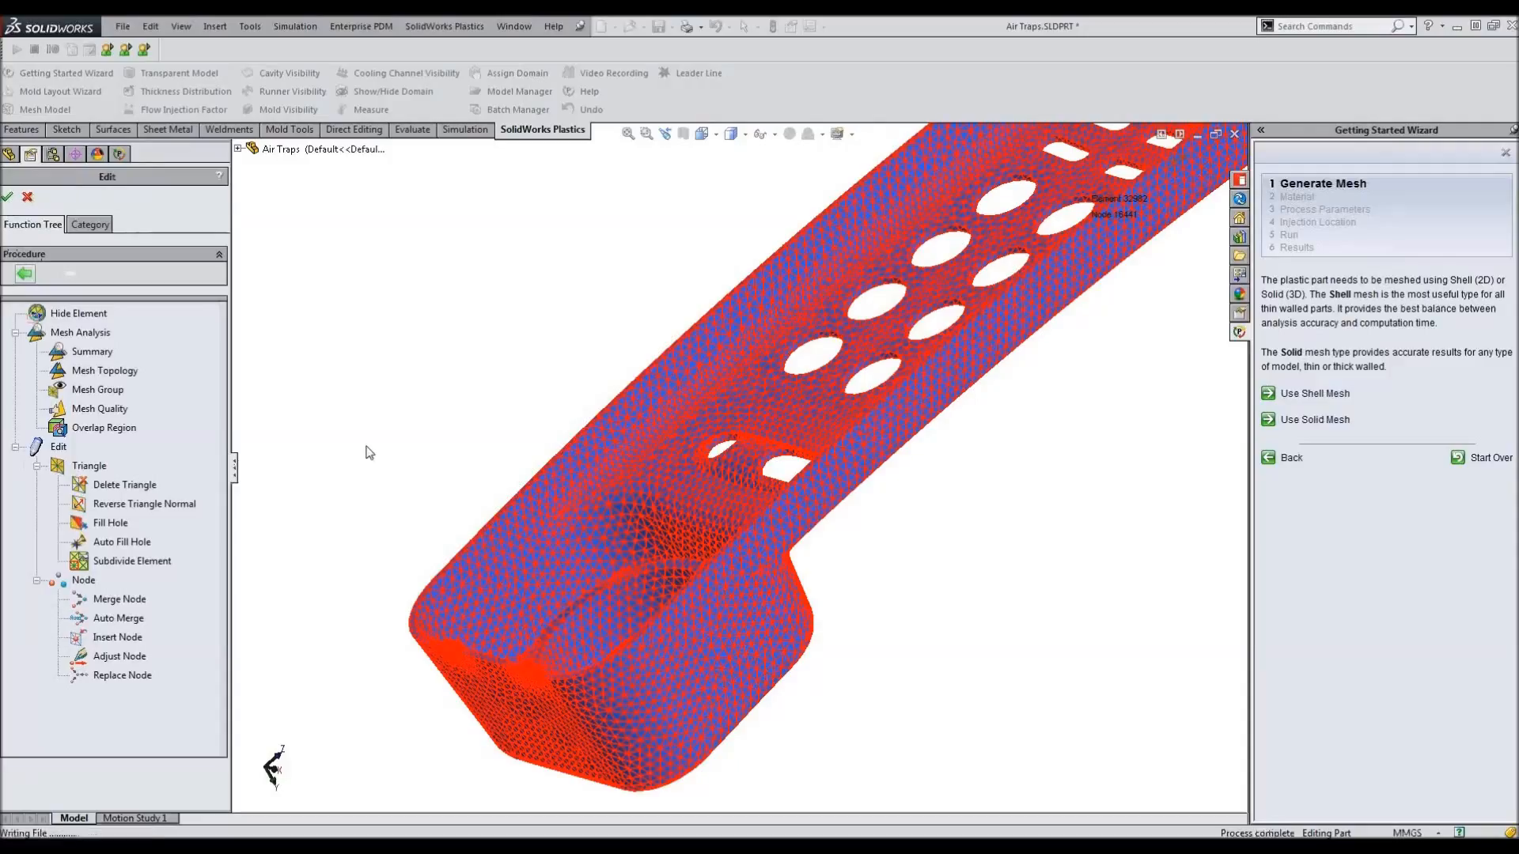
click(8, 199)
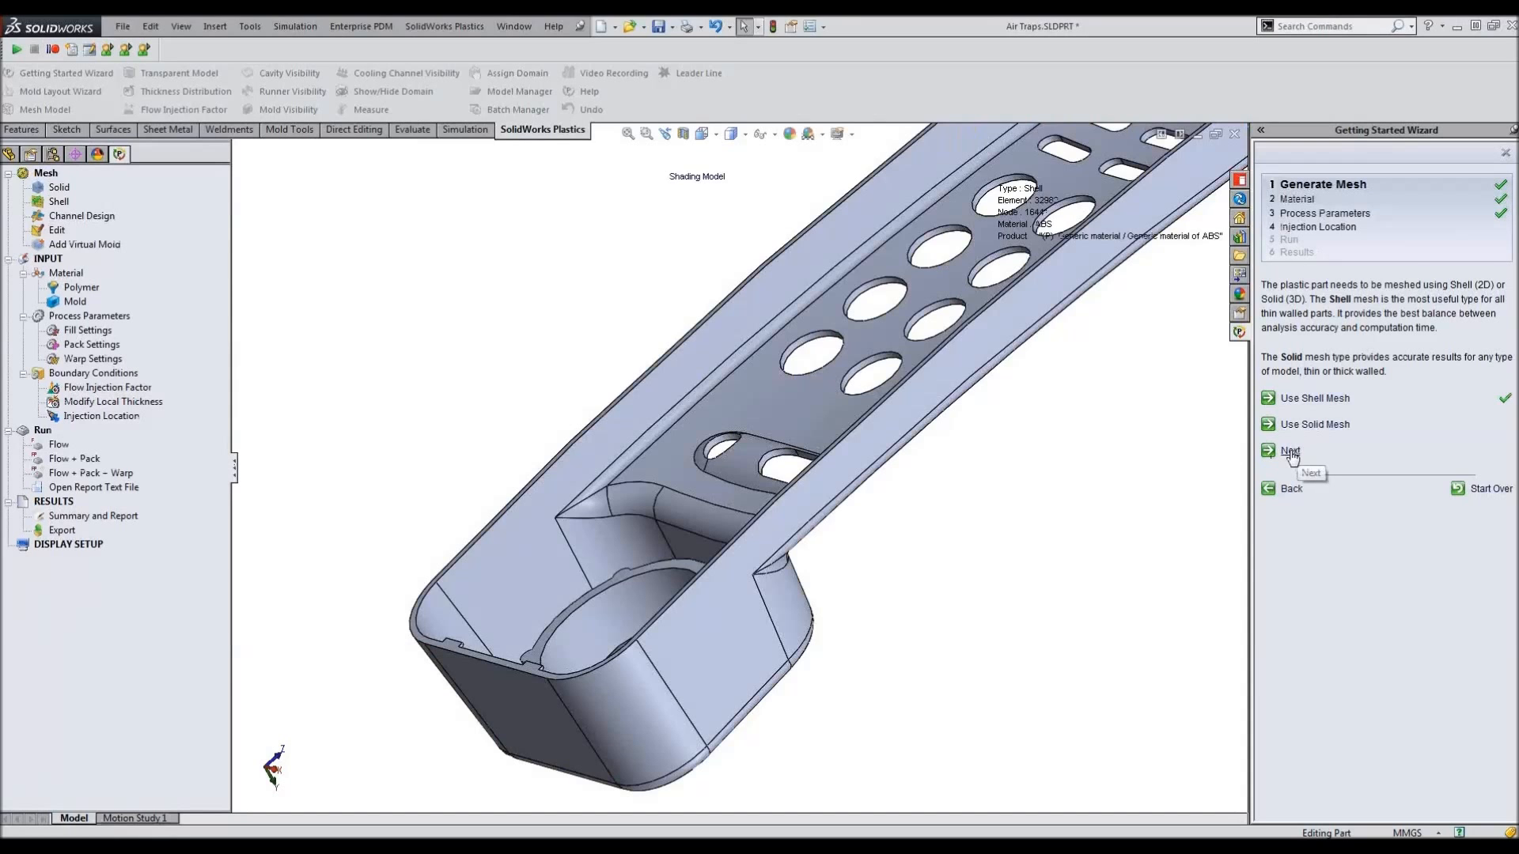
Proceed to the material stage and browse the default polymer databank by company and by family, including the ABS grades.
click(1290, 451)
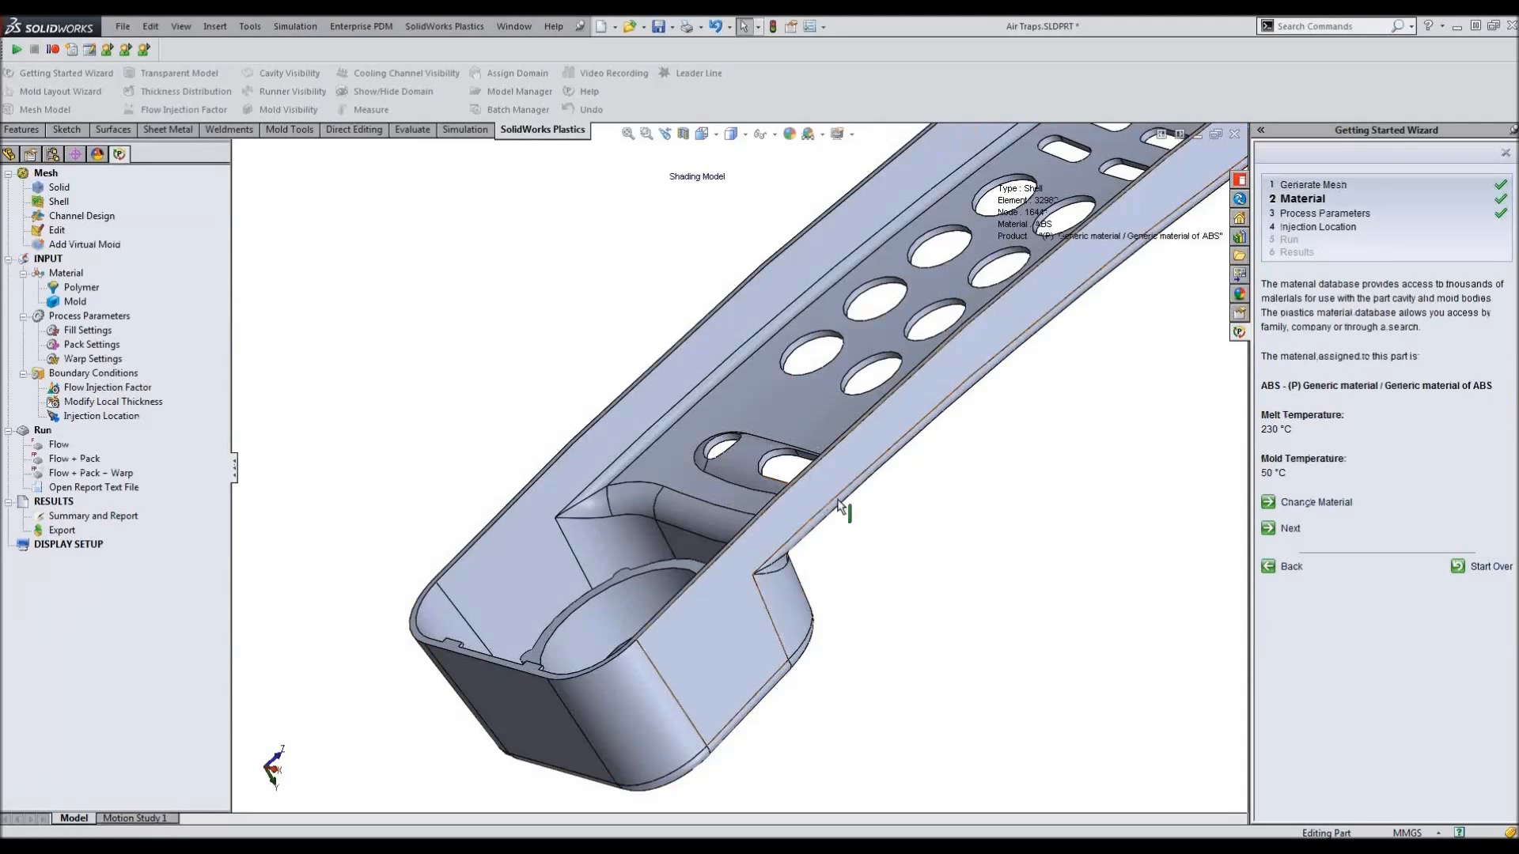
middle_drag(847, 509, 860, 205)
middle_drag(818, 486, 795, 376)
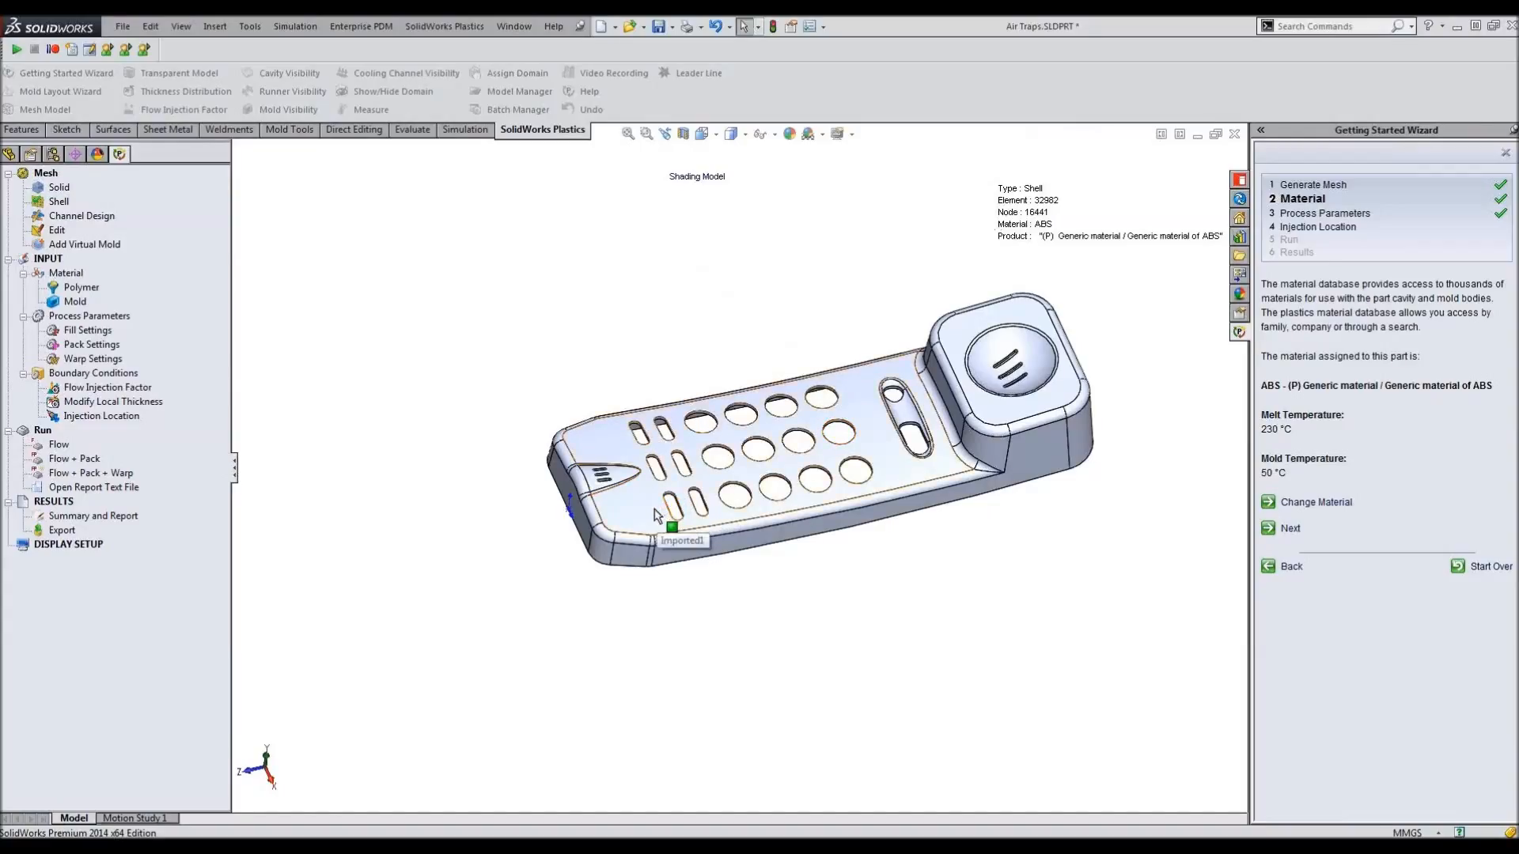
click(1305, 503)
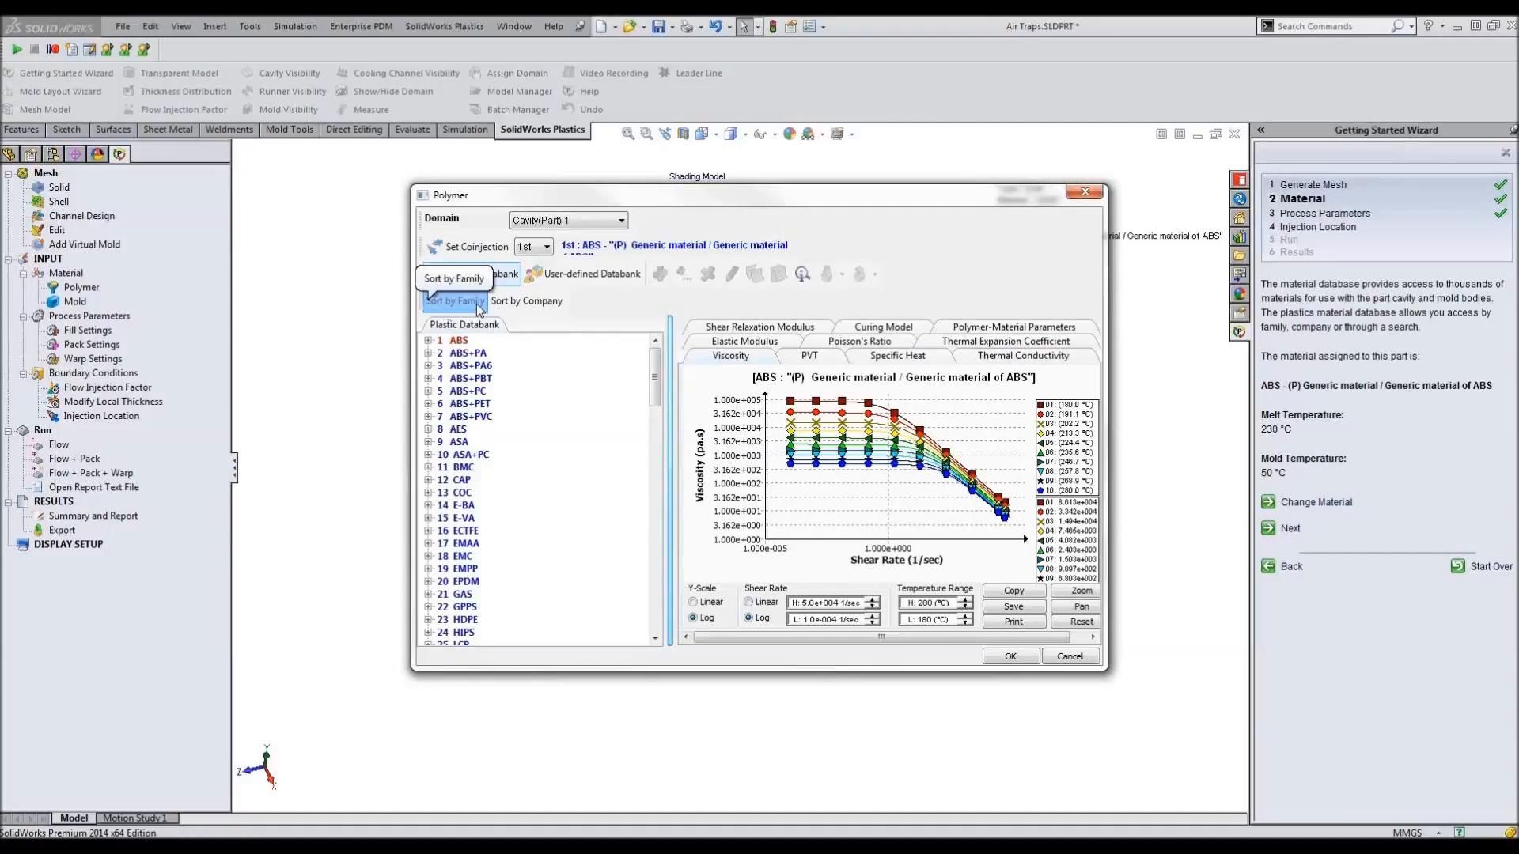
click(526, 302)
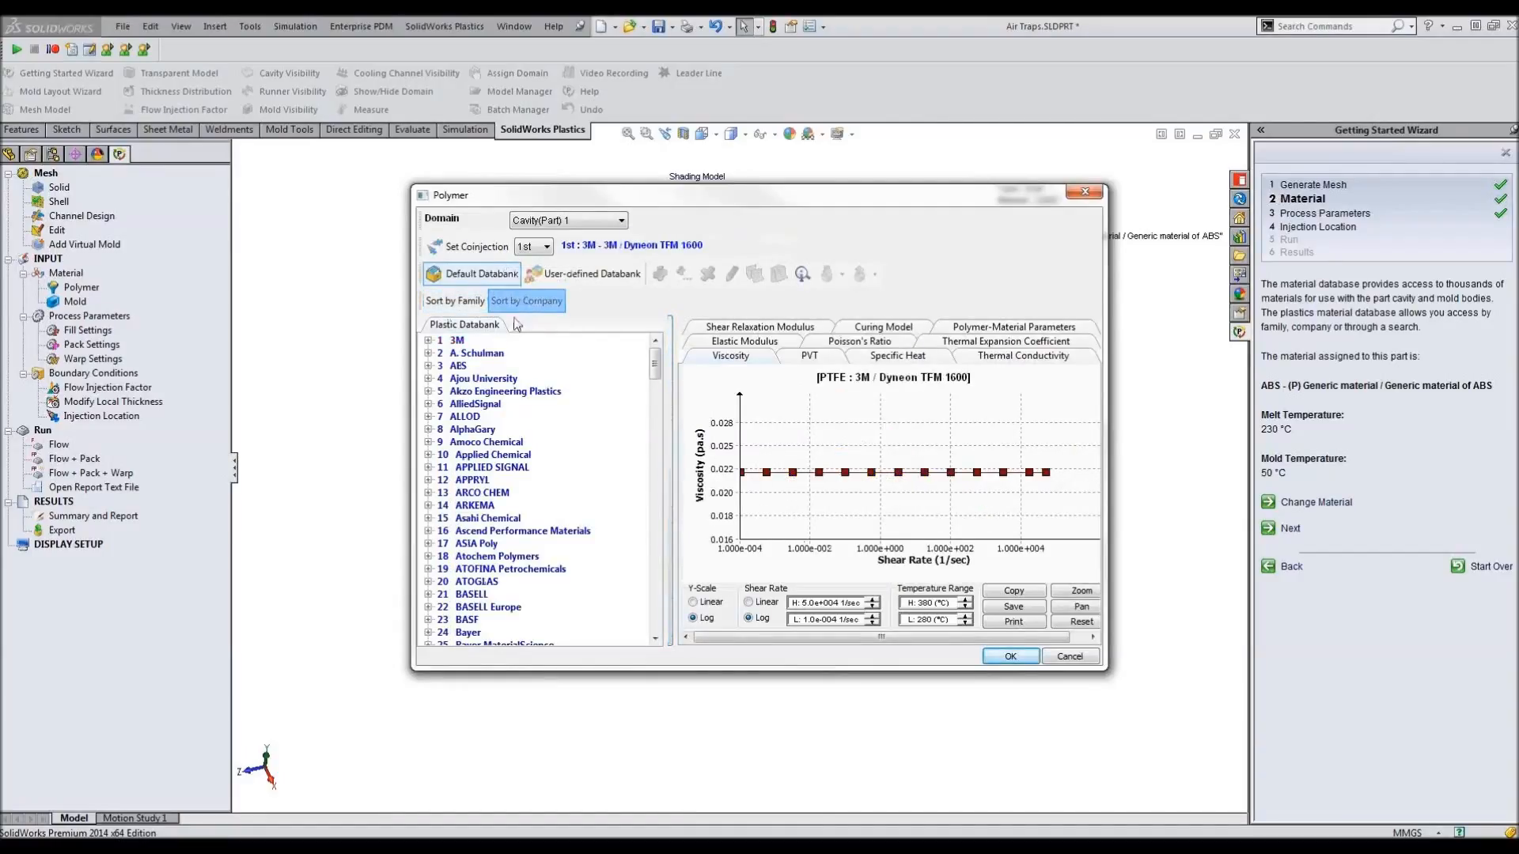
click(456, 303)
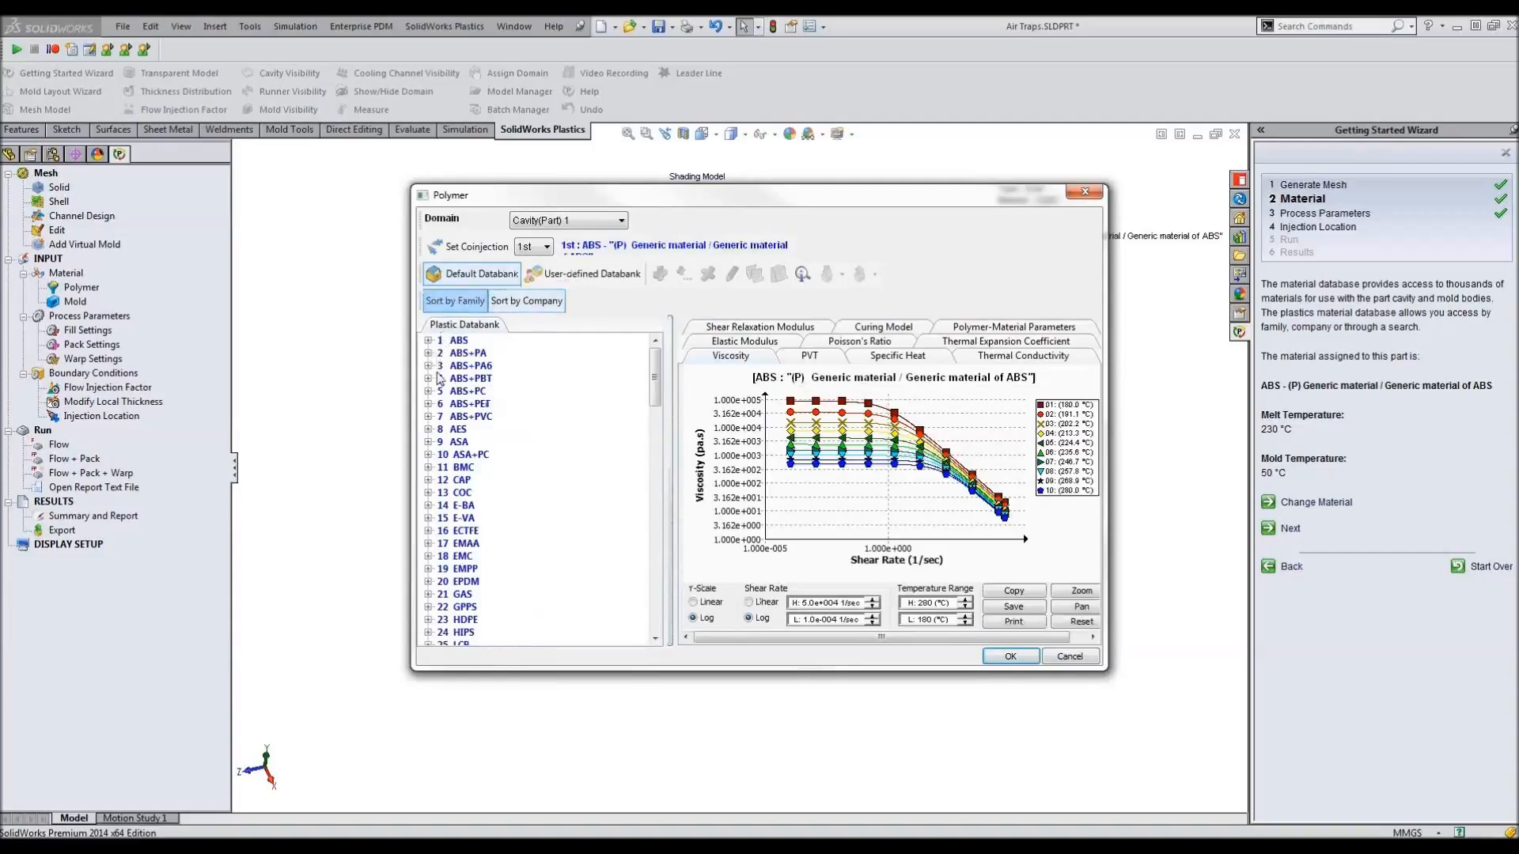
click(429, 341)
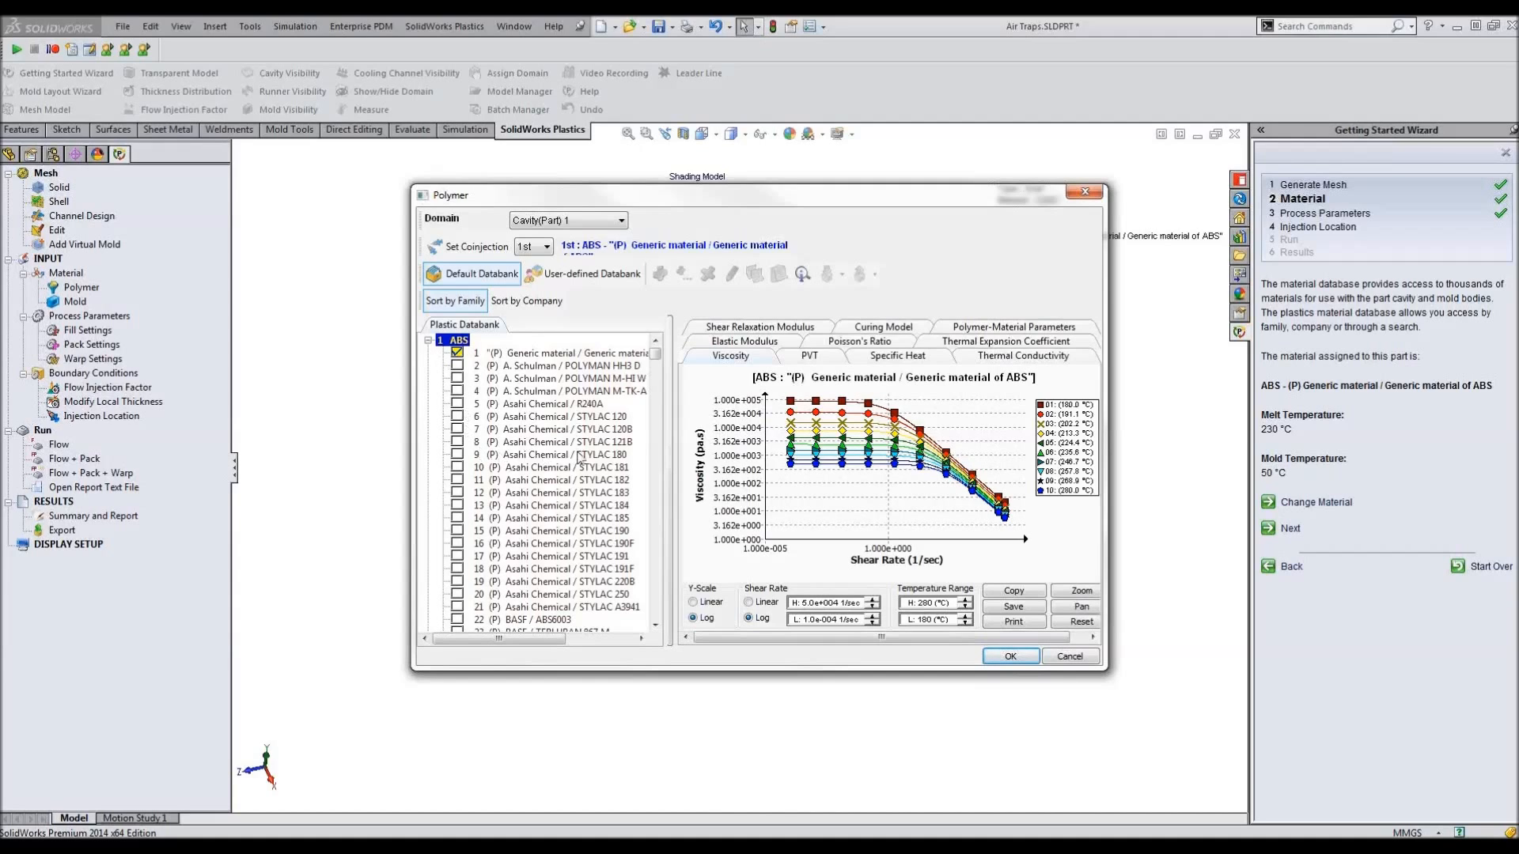
drag(655, 358, 661, 357)
Inspect the specific heat and thermal conductivity curves of the ABS product NewOne in the user-defined databank.
click(590, 275)
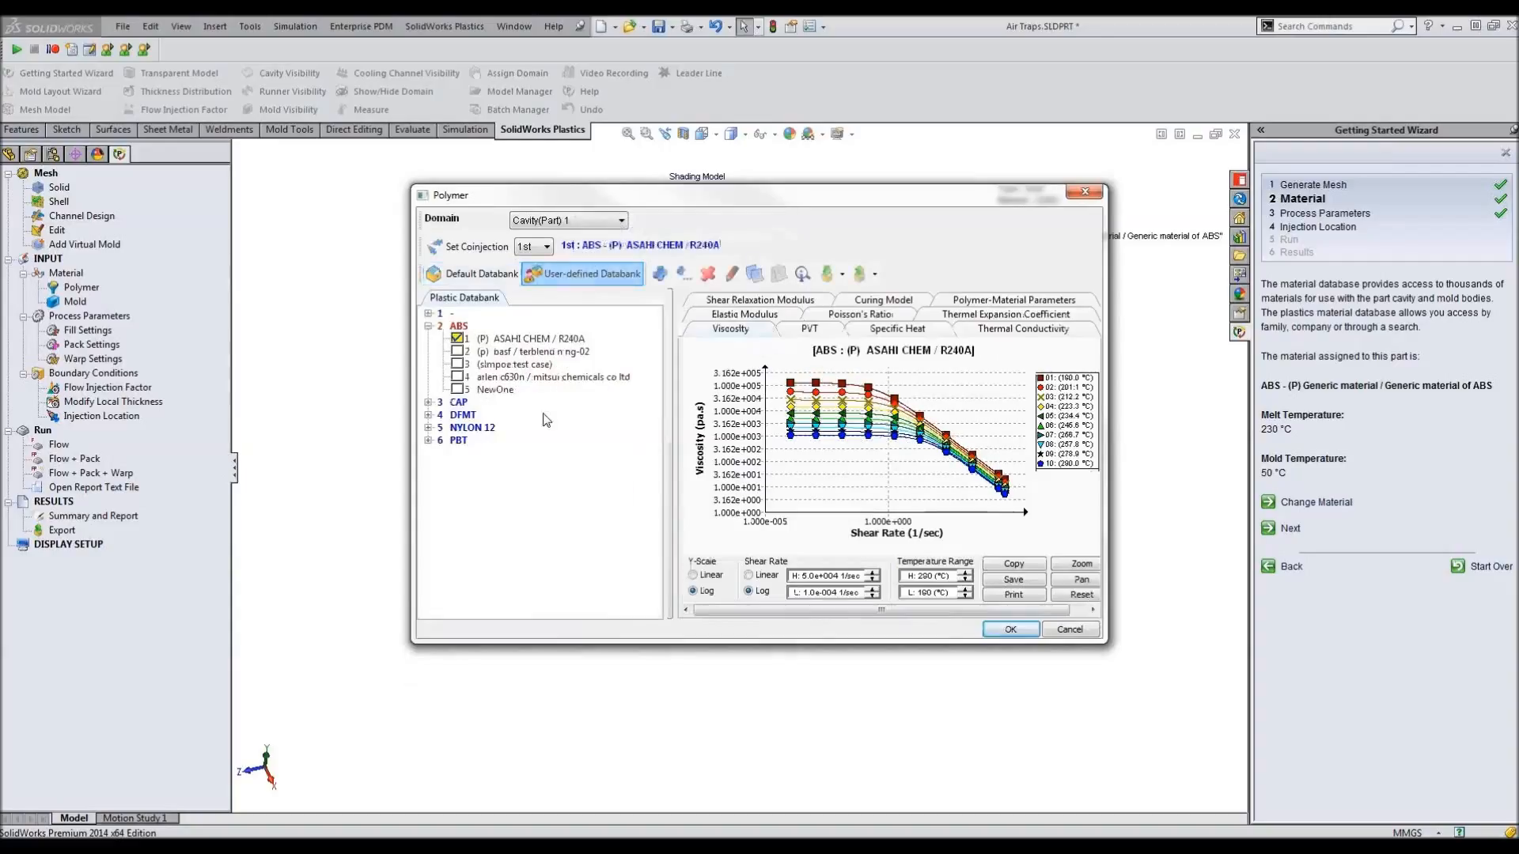
click(458, 390)
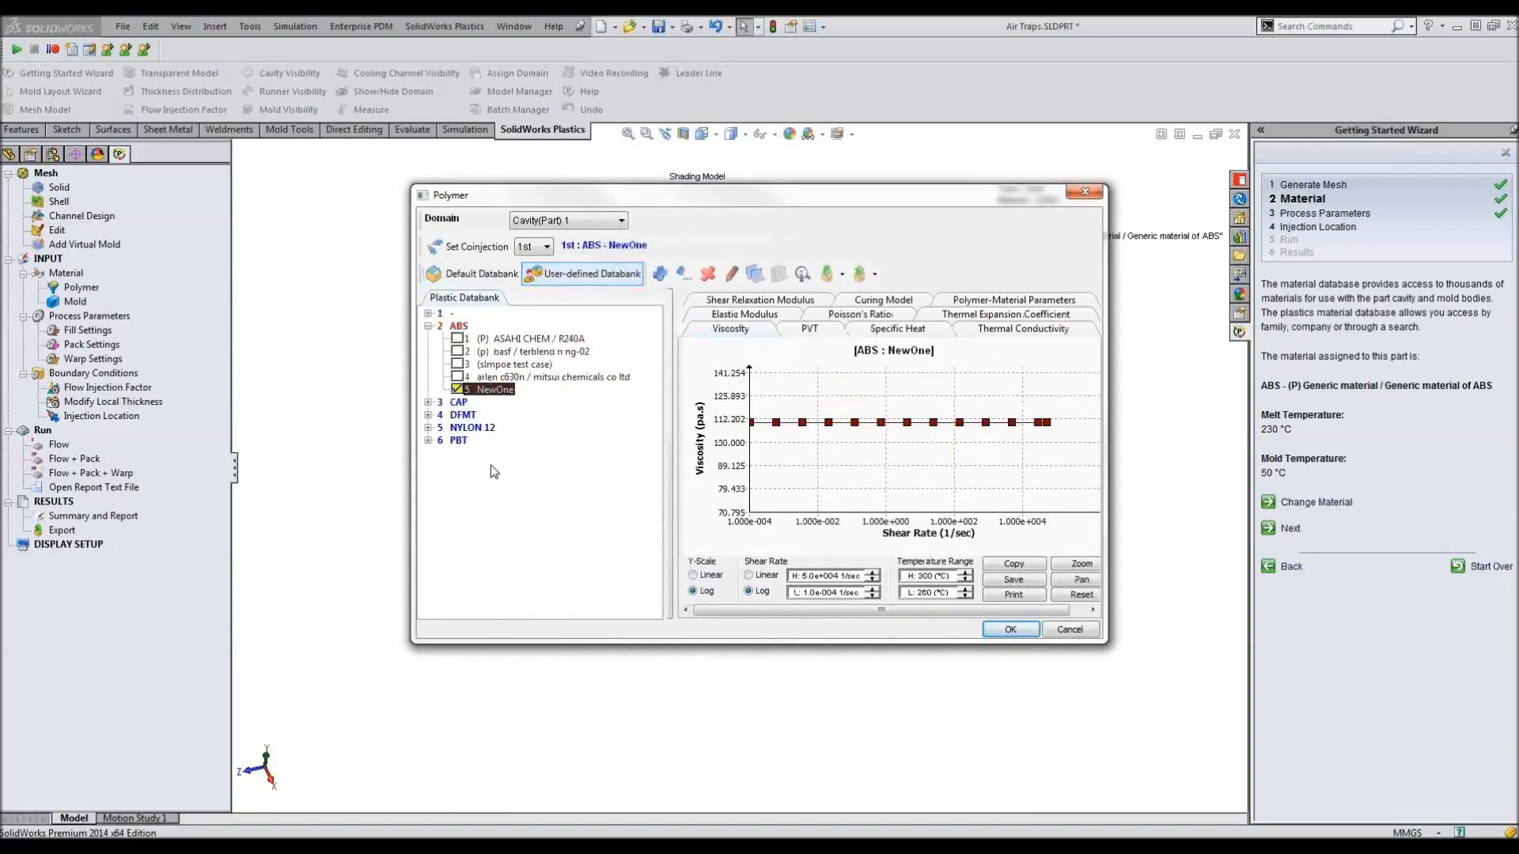
click(876, 333)
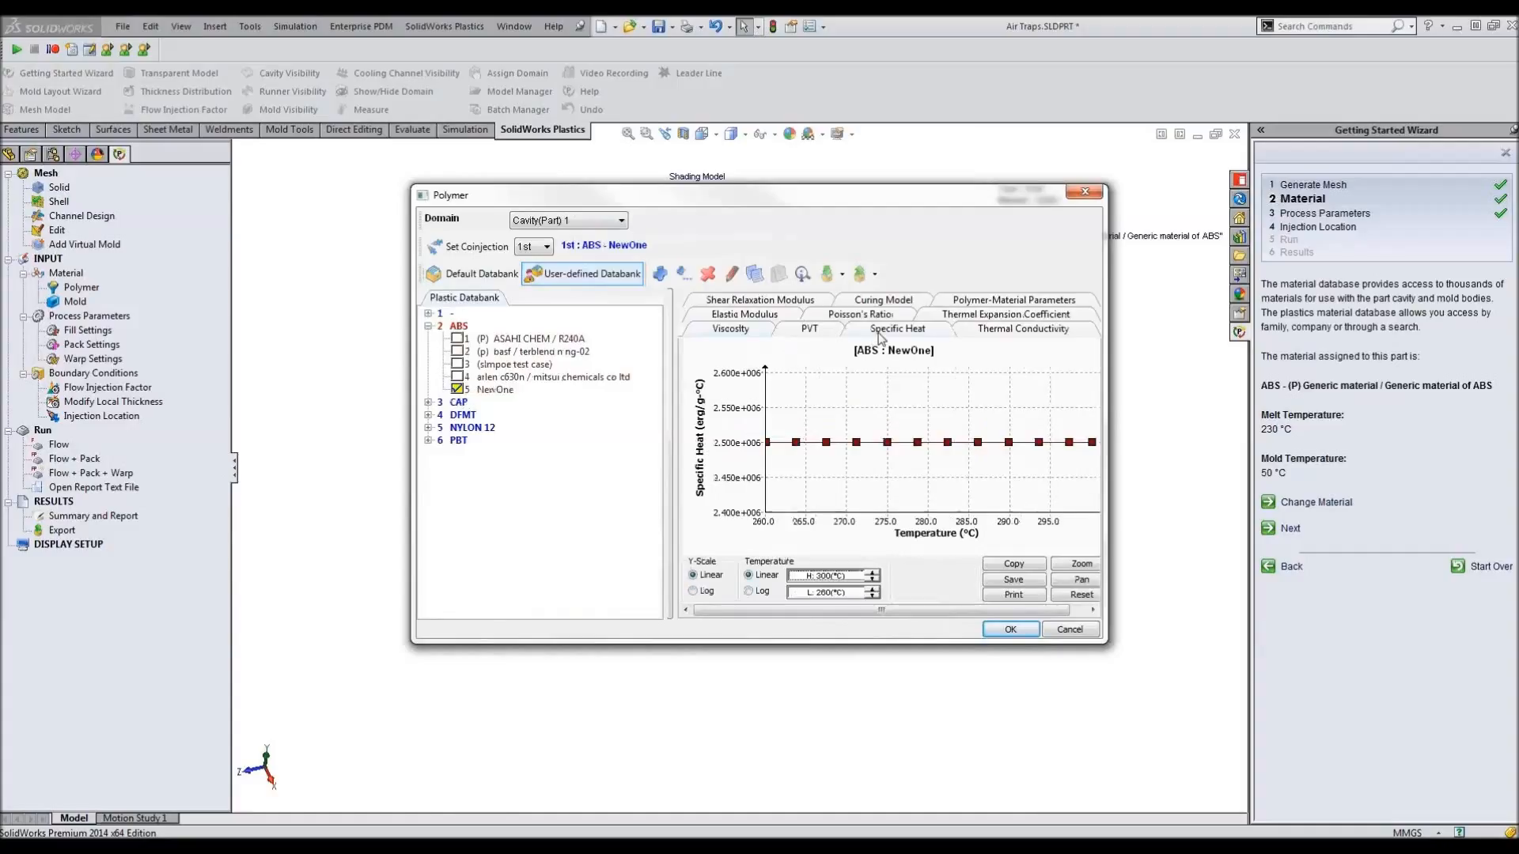
click(988, 328)
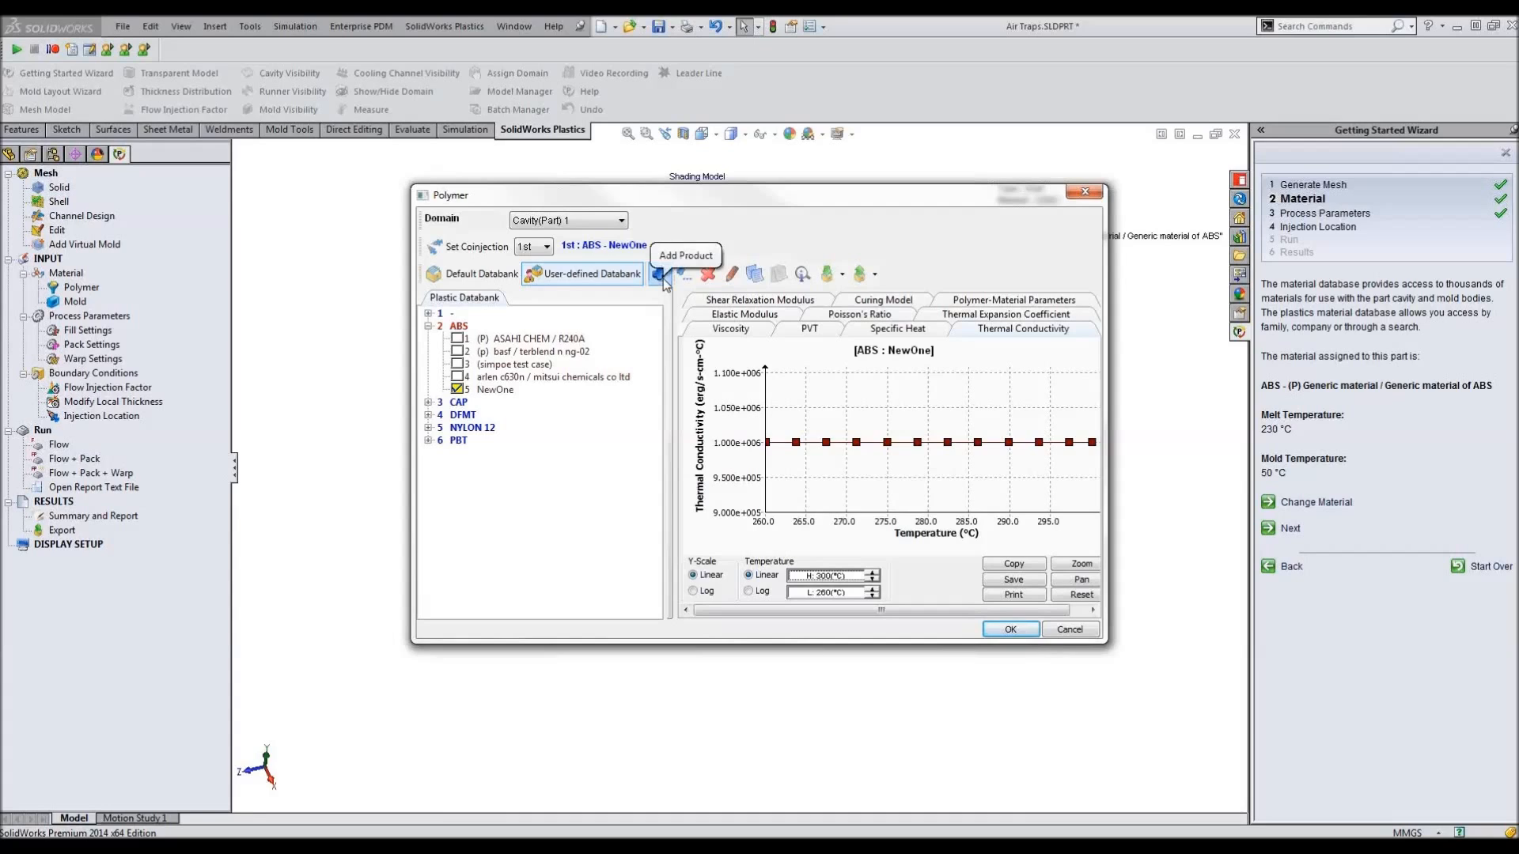
Assign the generic ABS material from the default databank to the cavity and proceed to the process parameters stage.
click(480, 276)
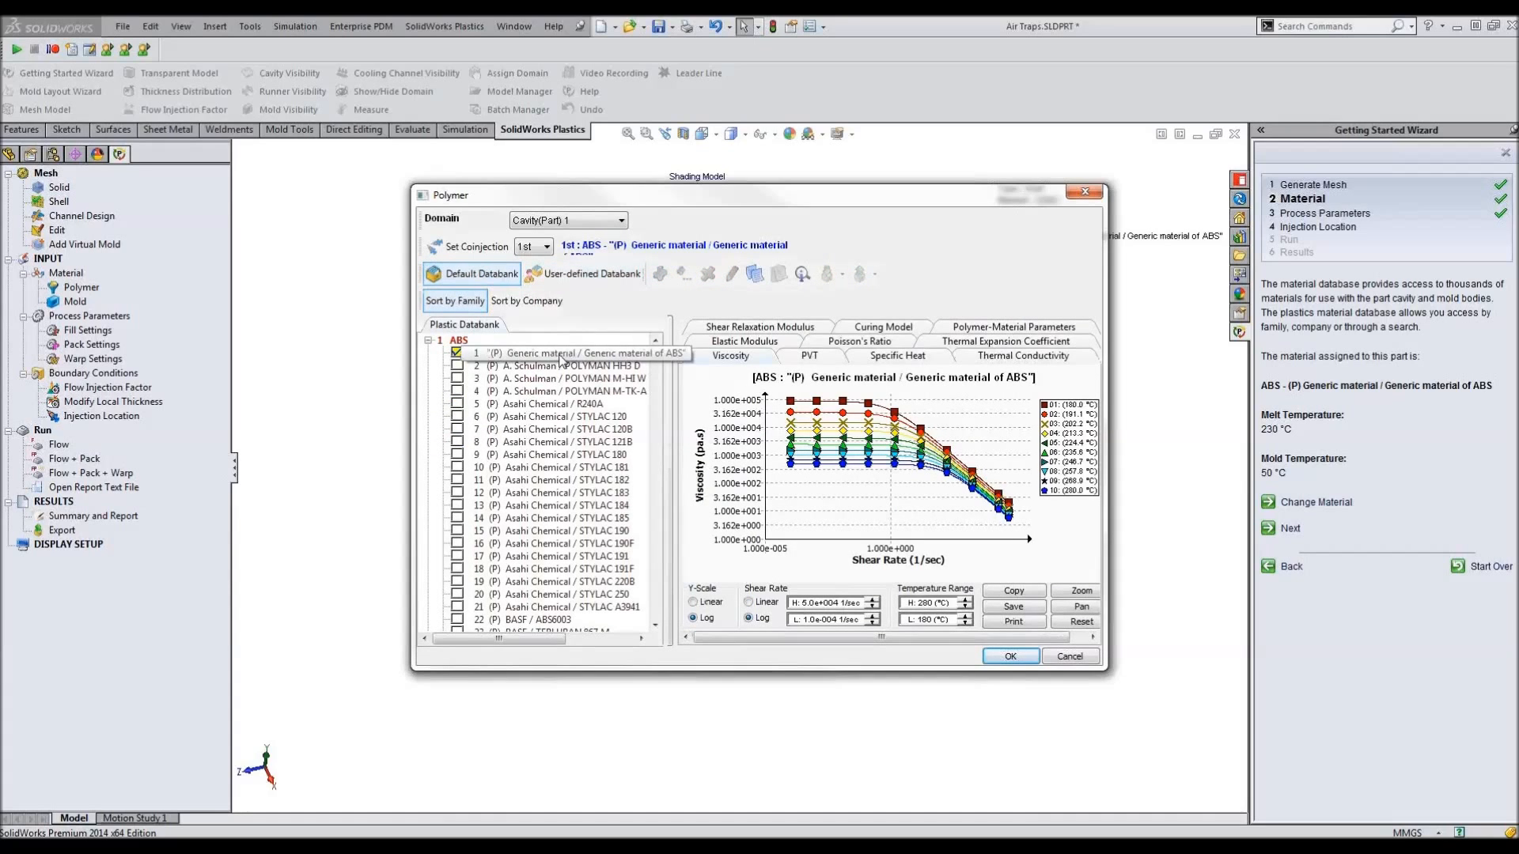
click(1004, 658)
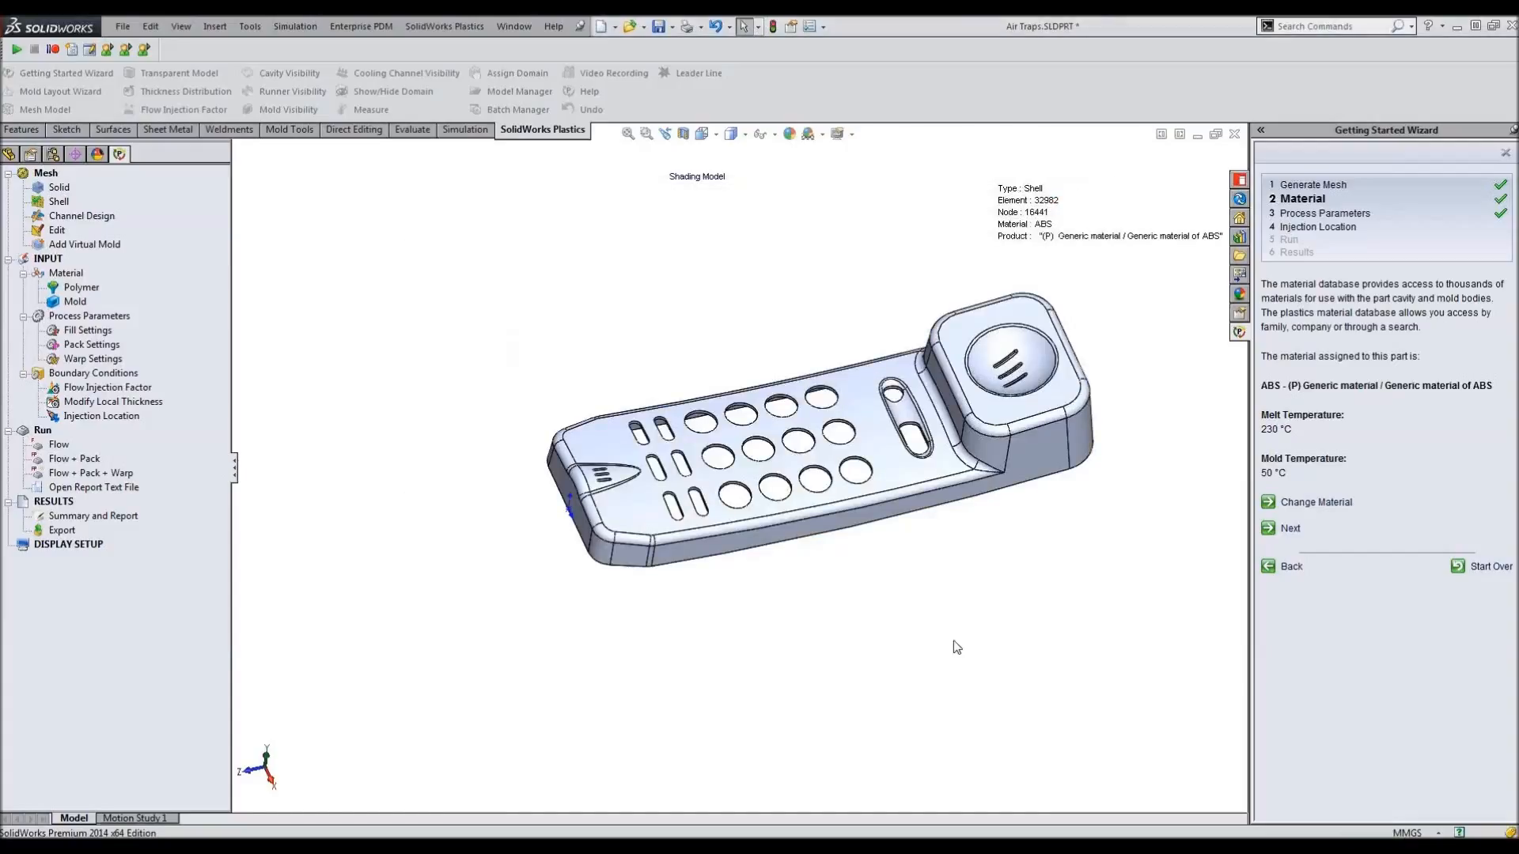
click(1291, 530)
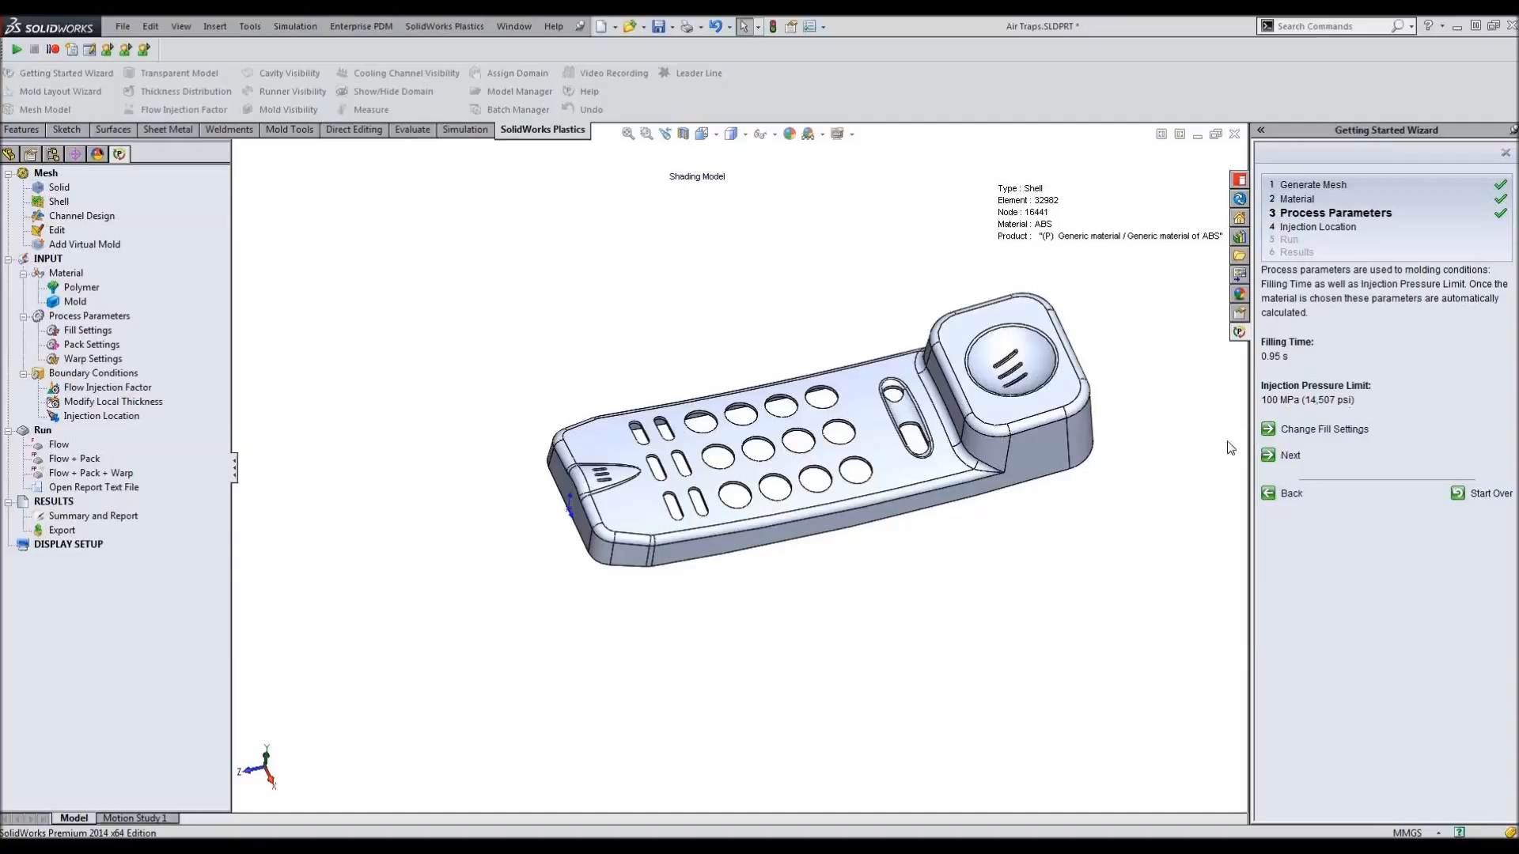
Review the melt and mold temperatures in the fill settings, accept the settings and proceed to the injection location stage.
click(1337, 434)
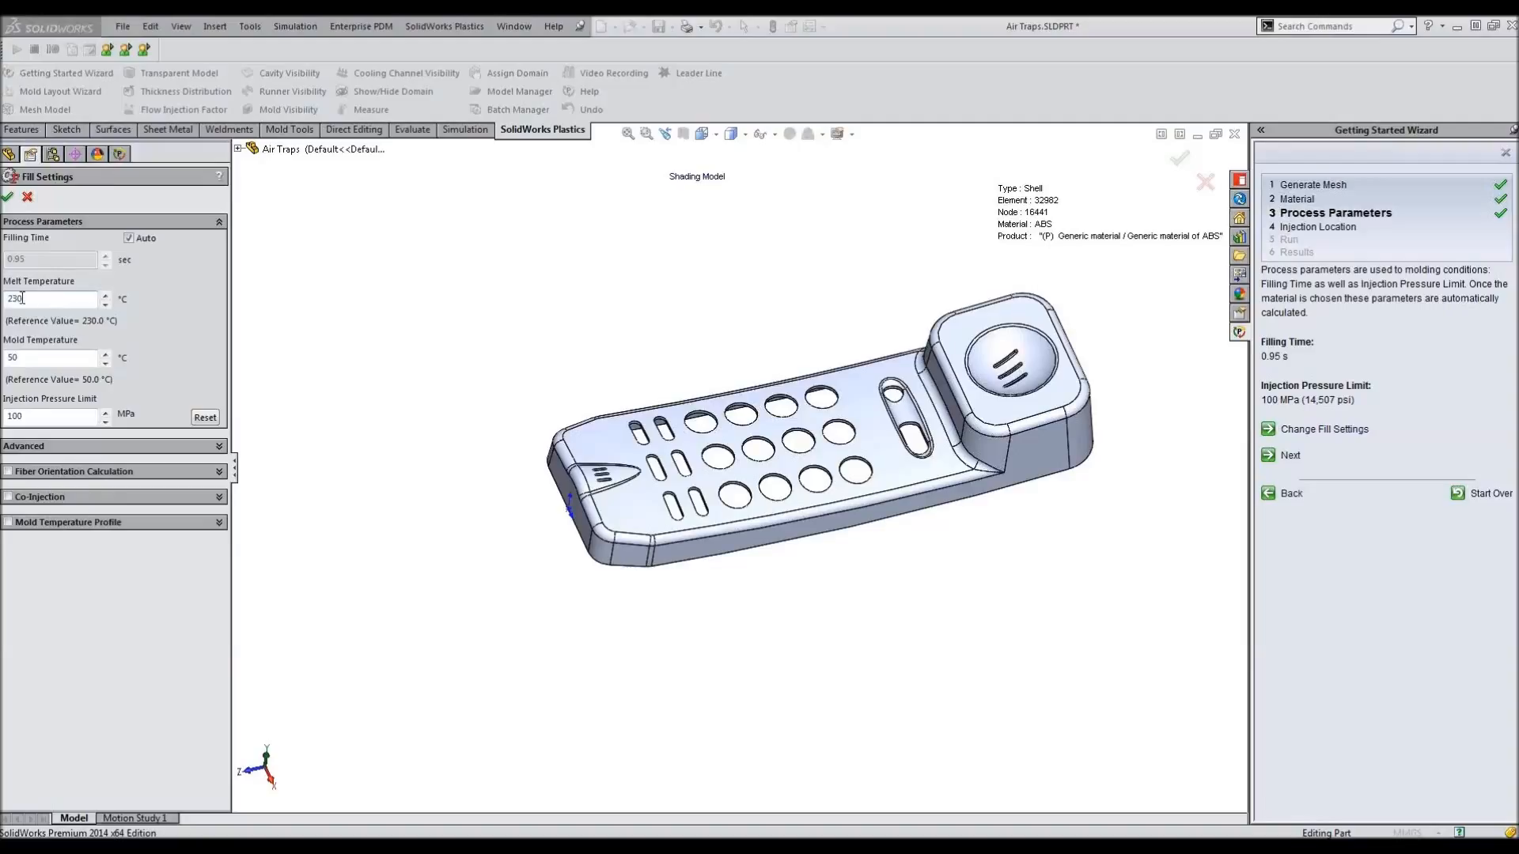
double_click(50, 302)
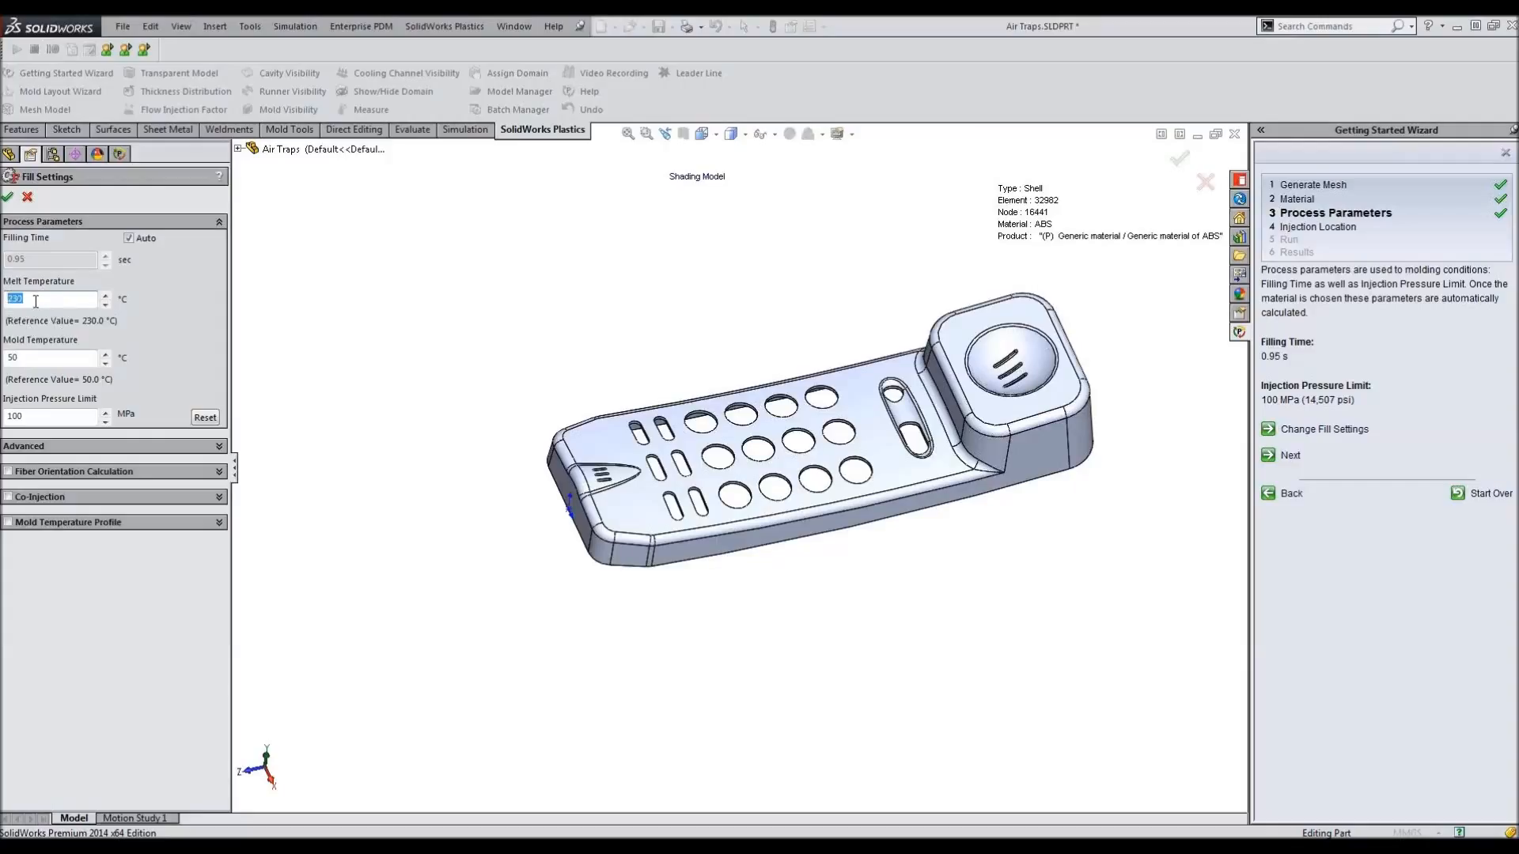
double_click(38, 358)
key(Tab)
click(8, 198)
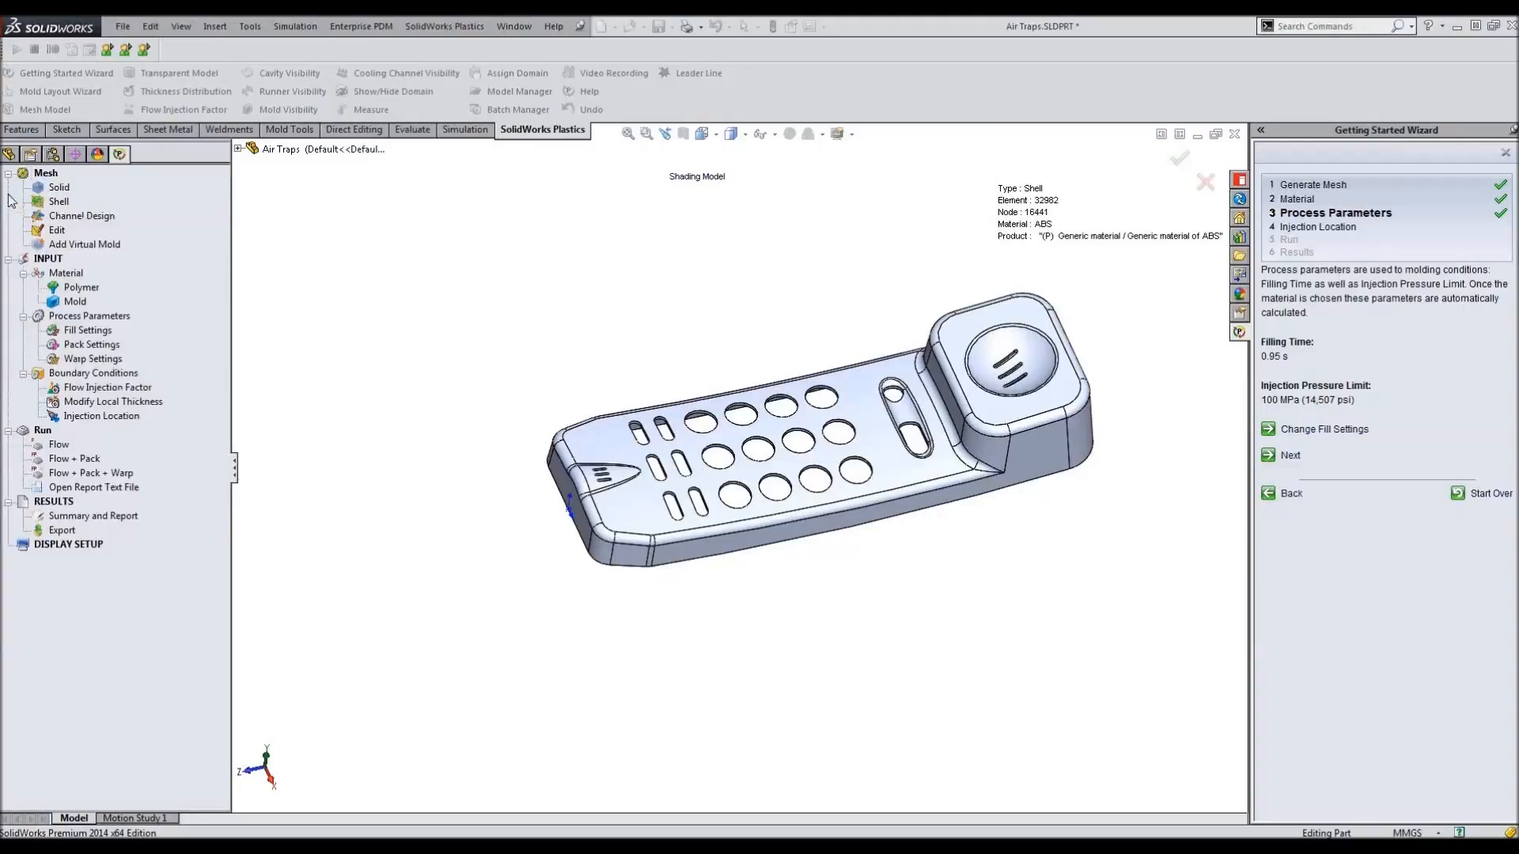
click(1290, 465)
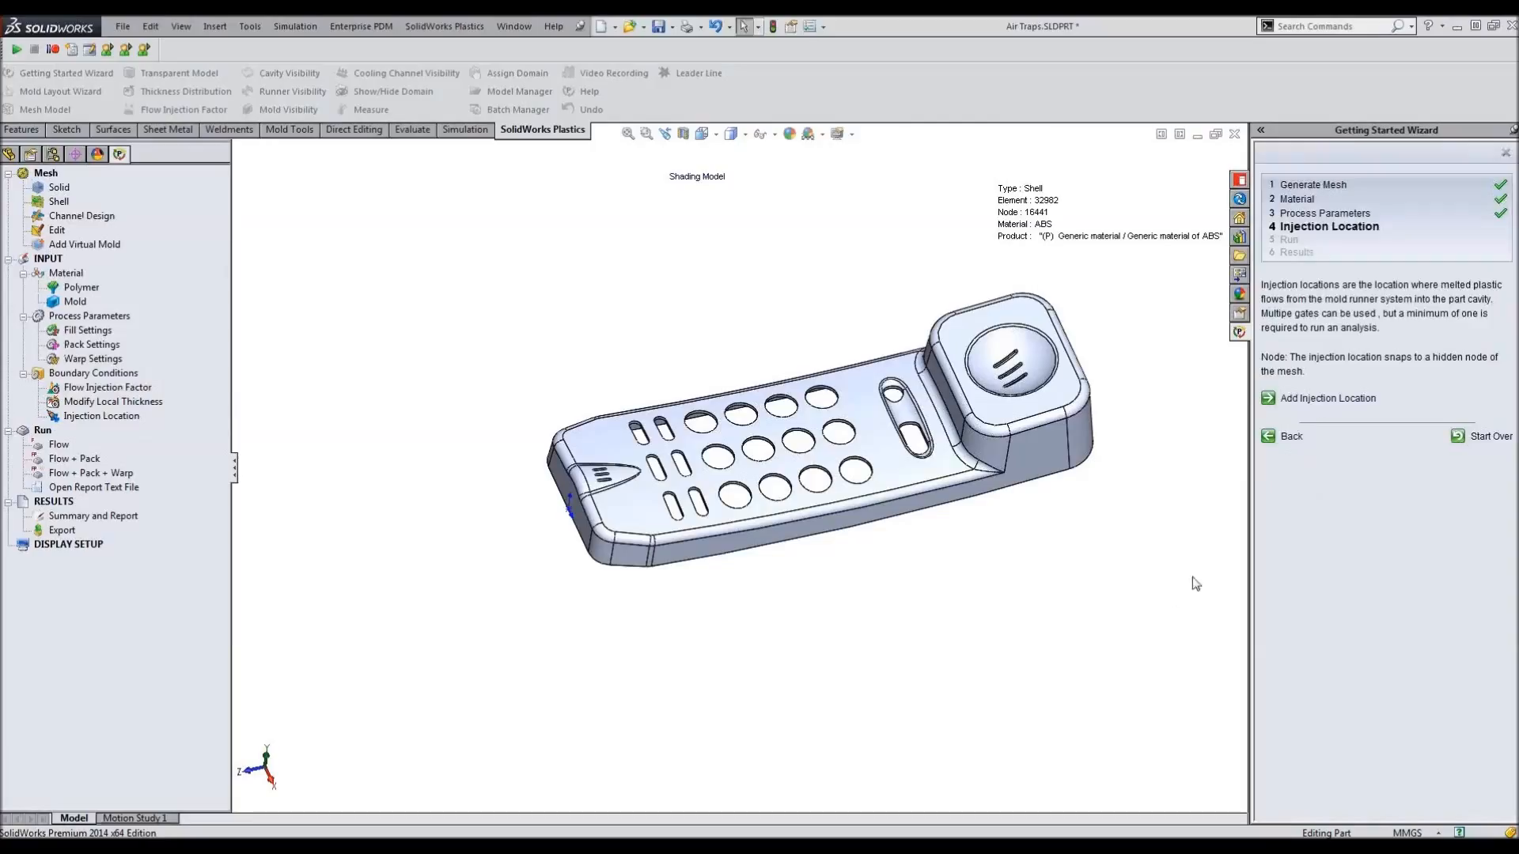
Start adding an injection location and let the software predict one gate position on the part, using a 4 mm pointer diameter.
click(1307, 401)
middle_drag(828, 637, 1170, 410)
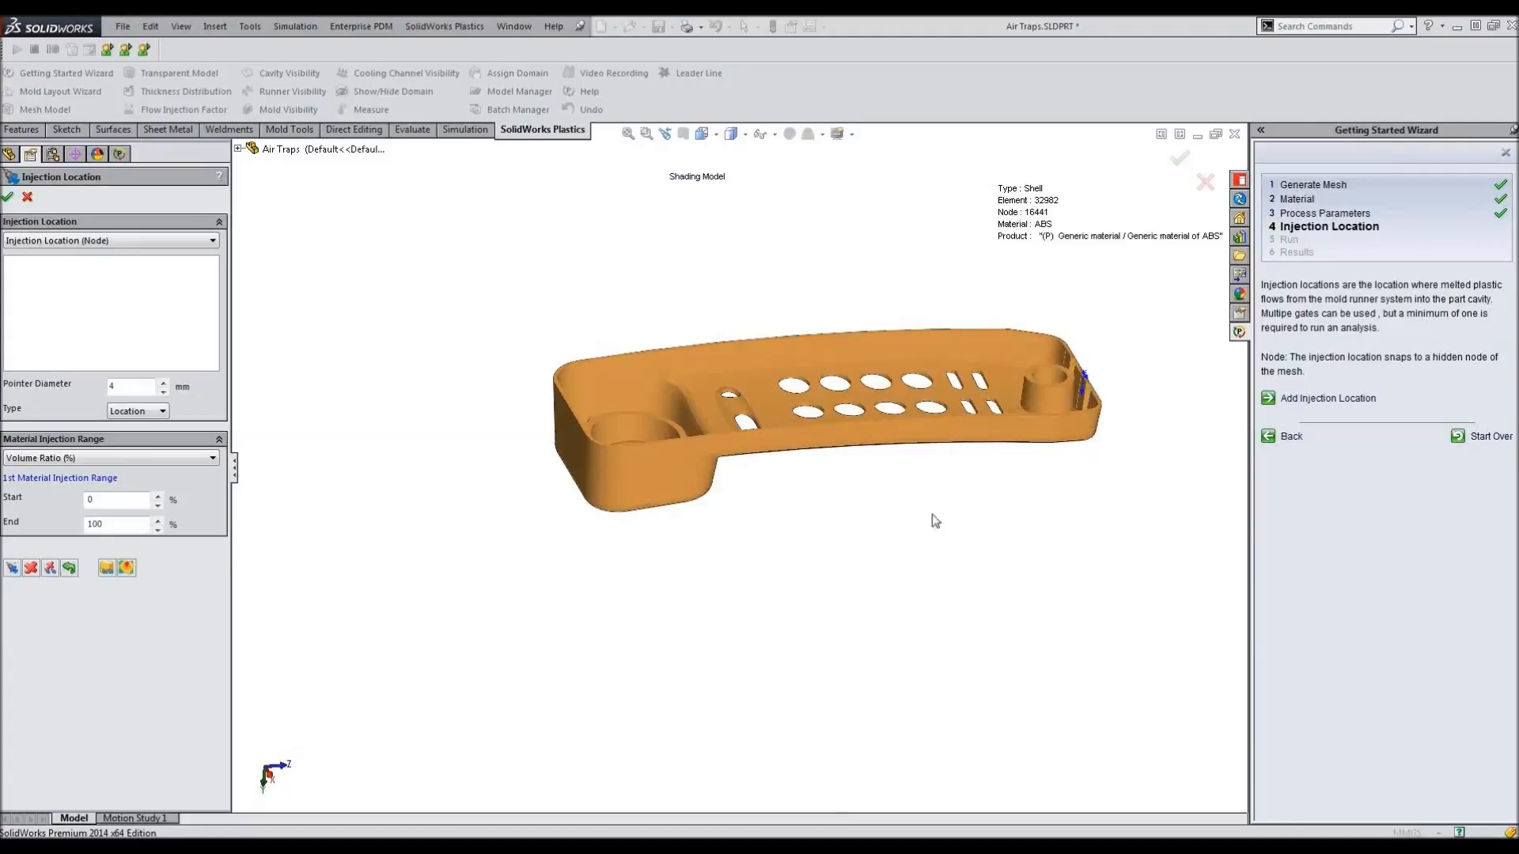
click(107, 570)
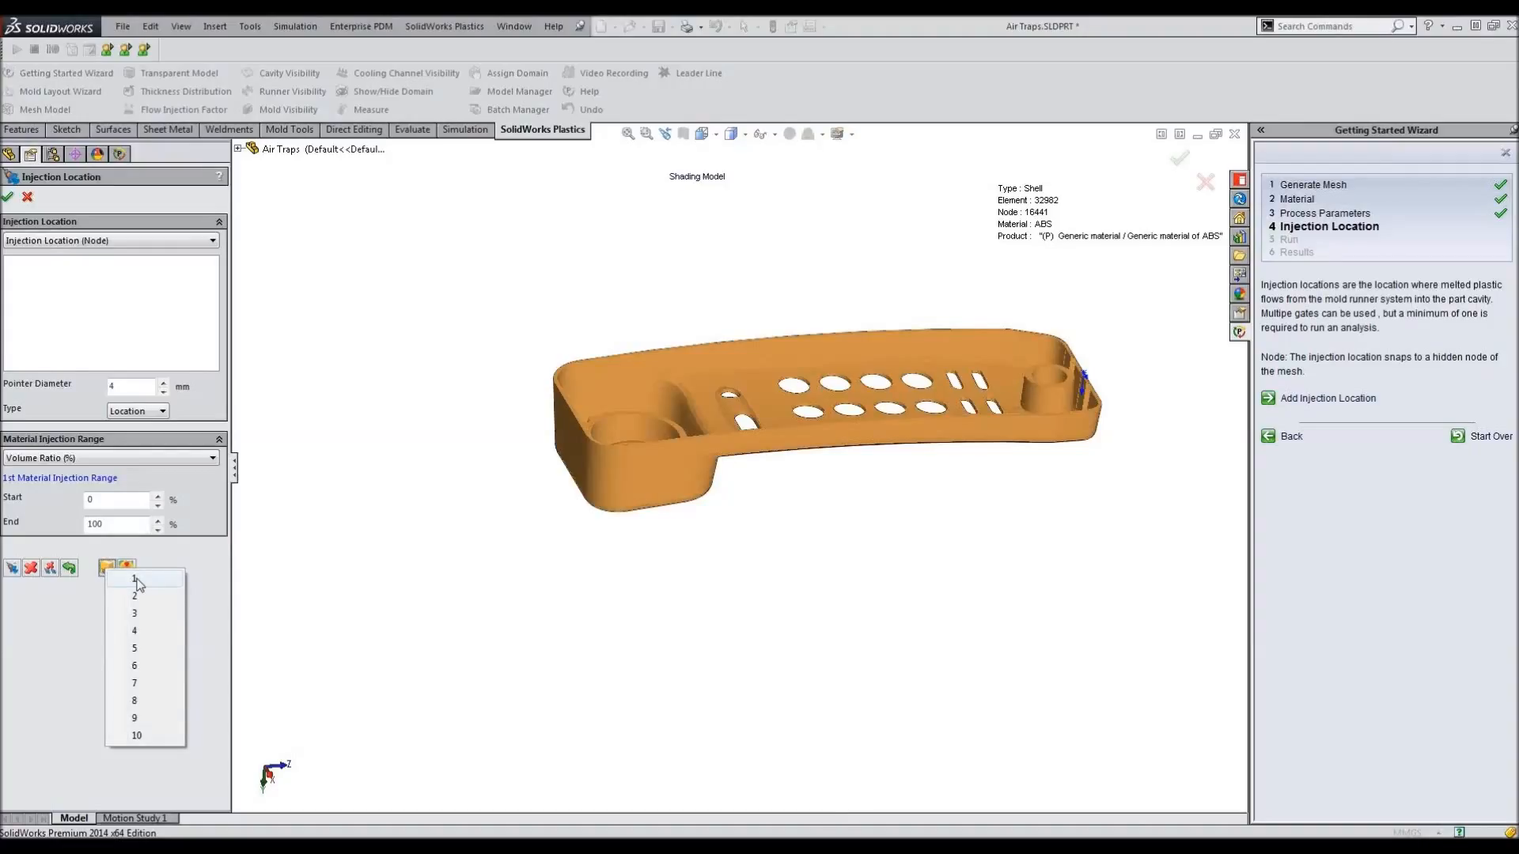
click(137, 581)
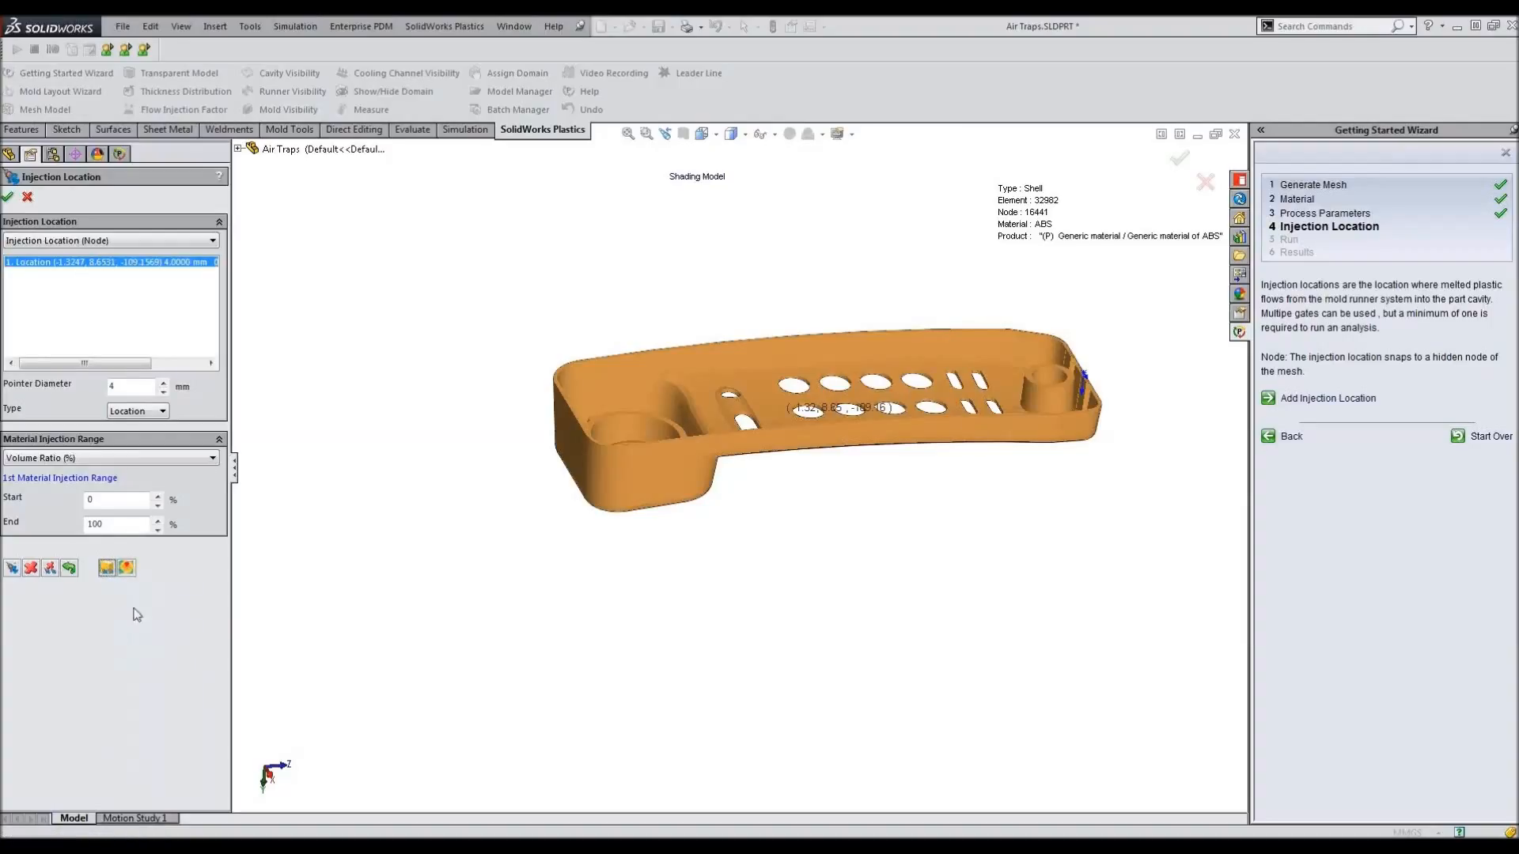
Preview the flow pattern for the predicted injection location and examine it on the outer face of the handset.
click(127, 568)
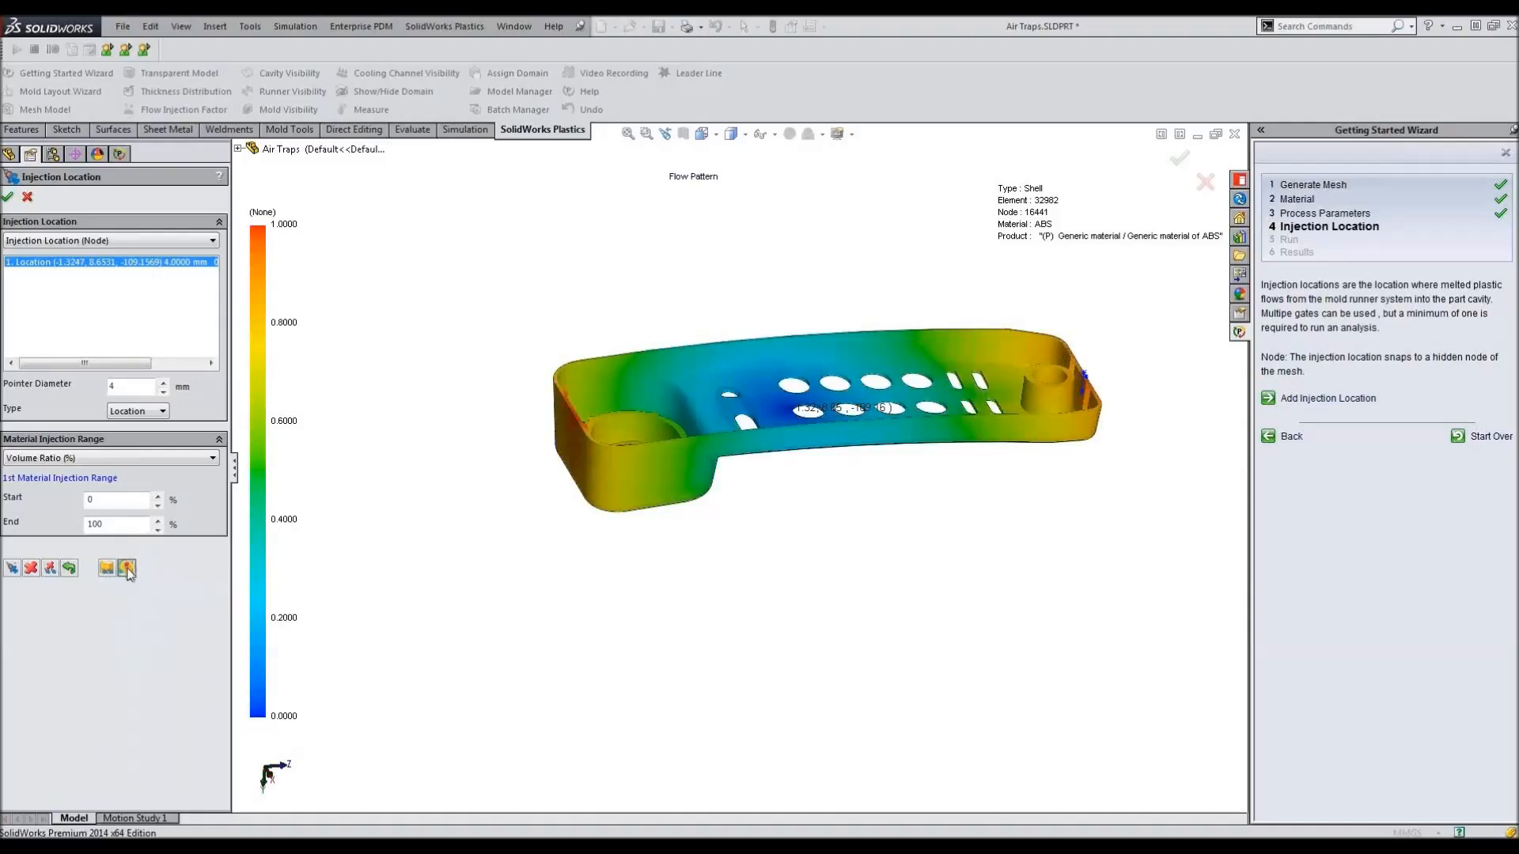
middle_drag(609, 633, 557, 703)
middle_drag(750, 594, 776, 265)
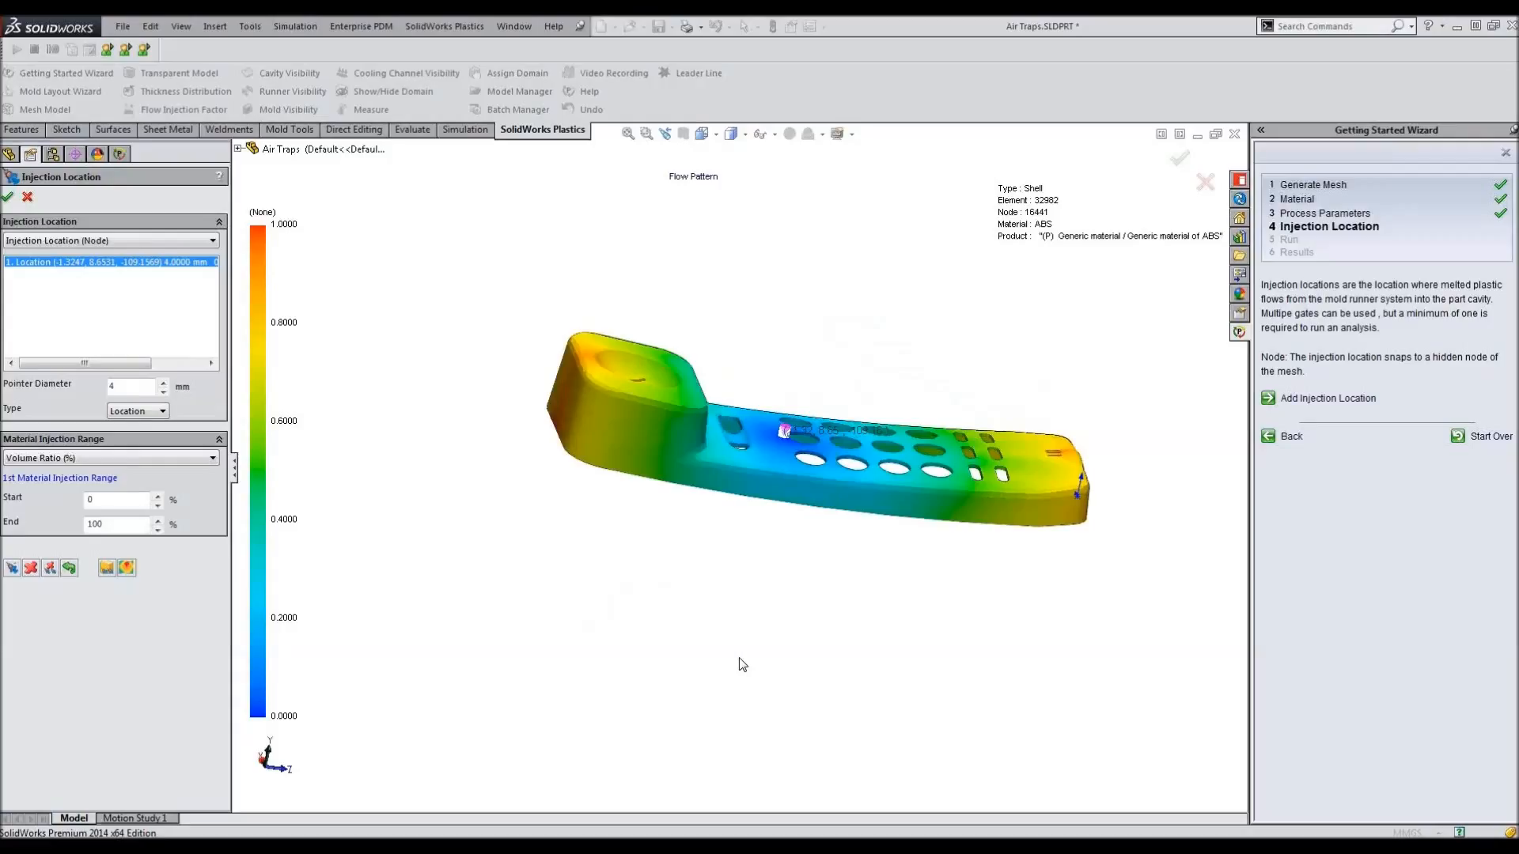
middle_drag(739, 615, 655, 659)
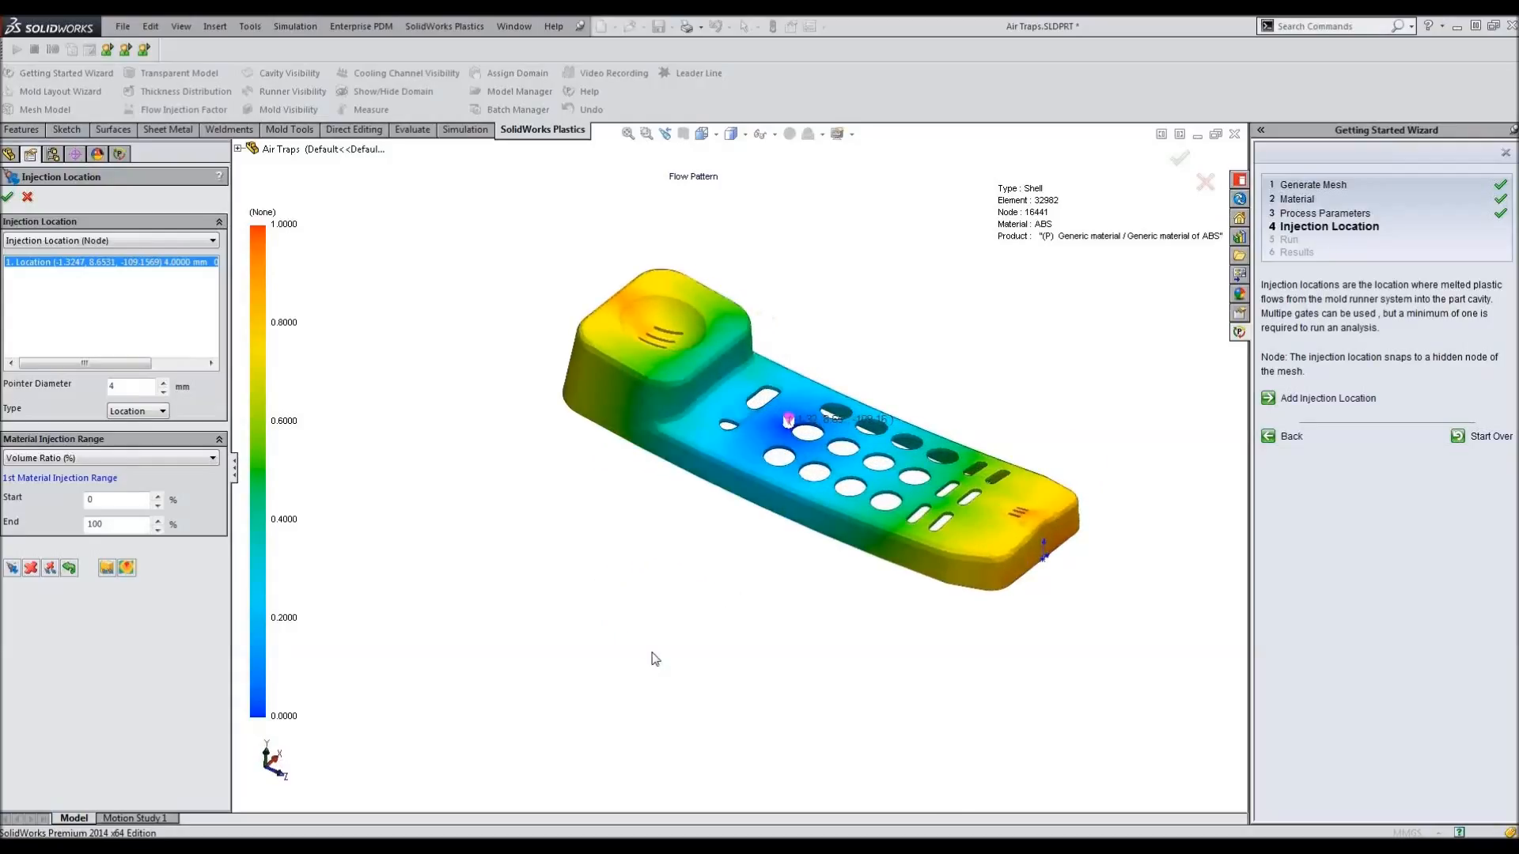
Accept the predicted injection location and proceed to the run stage of the wizard.
click(11, 568)
click(7, 196)
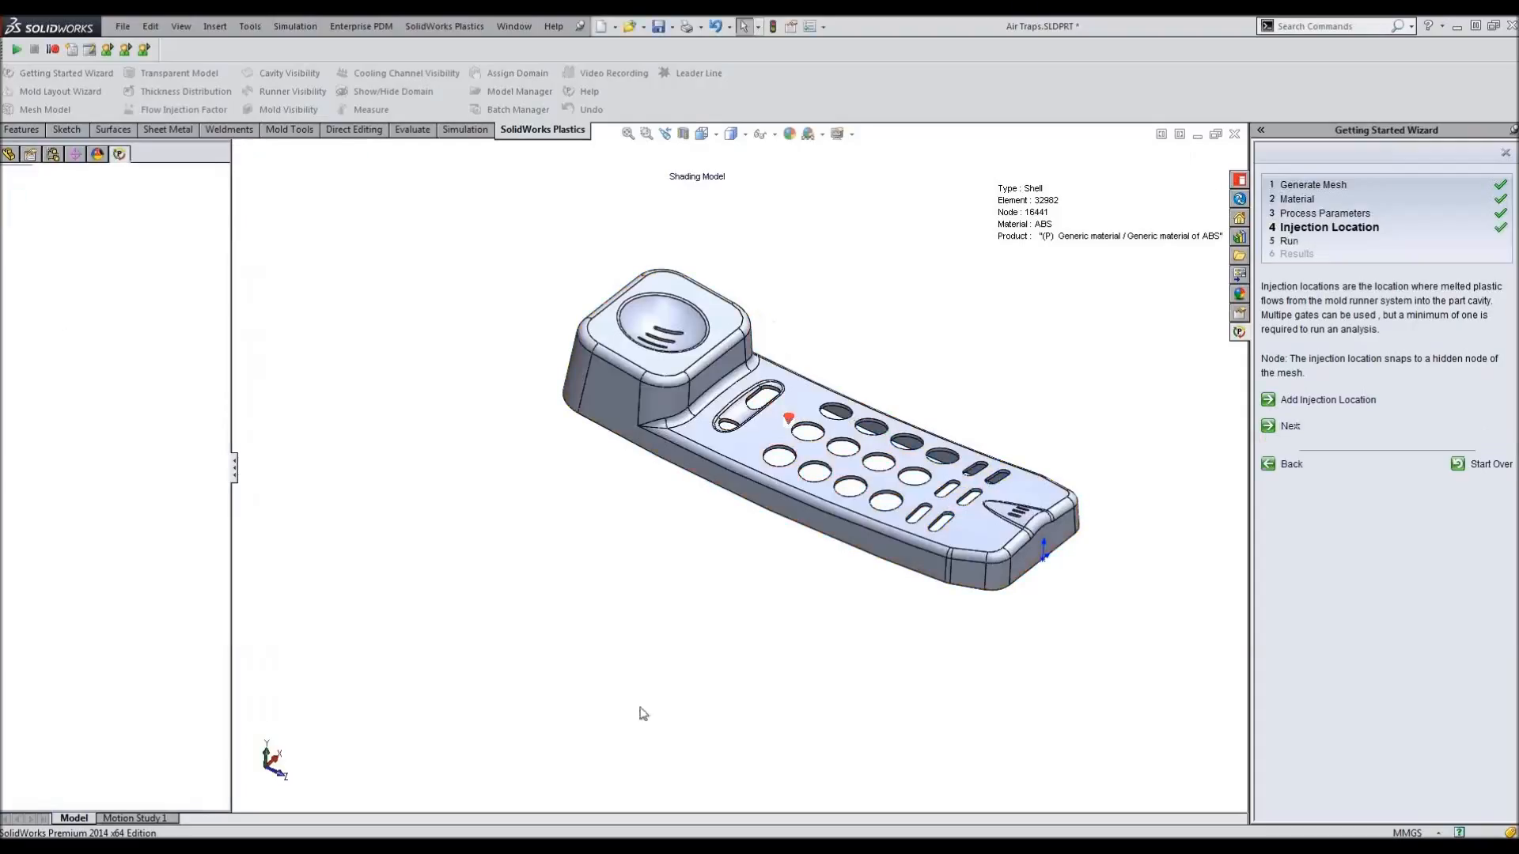
click(1288, 428)
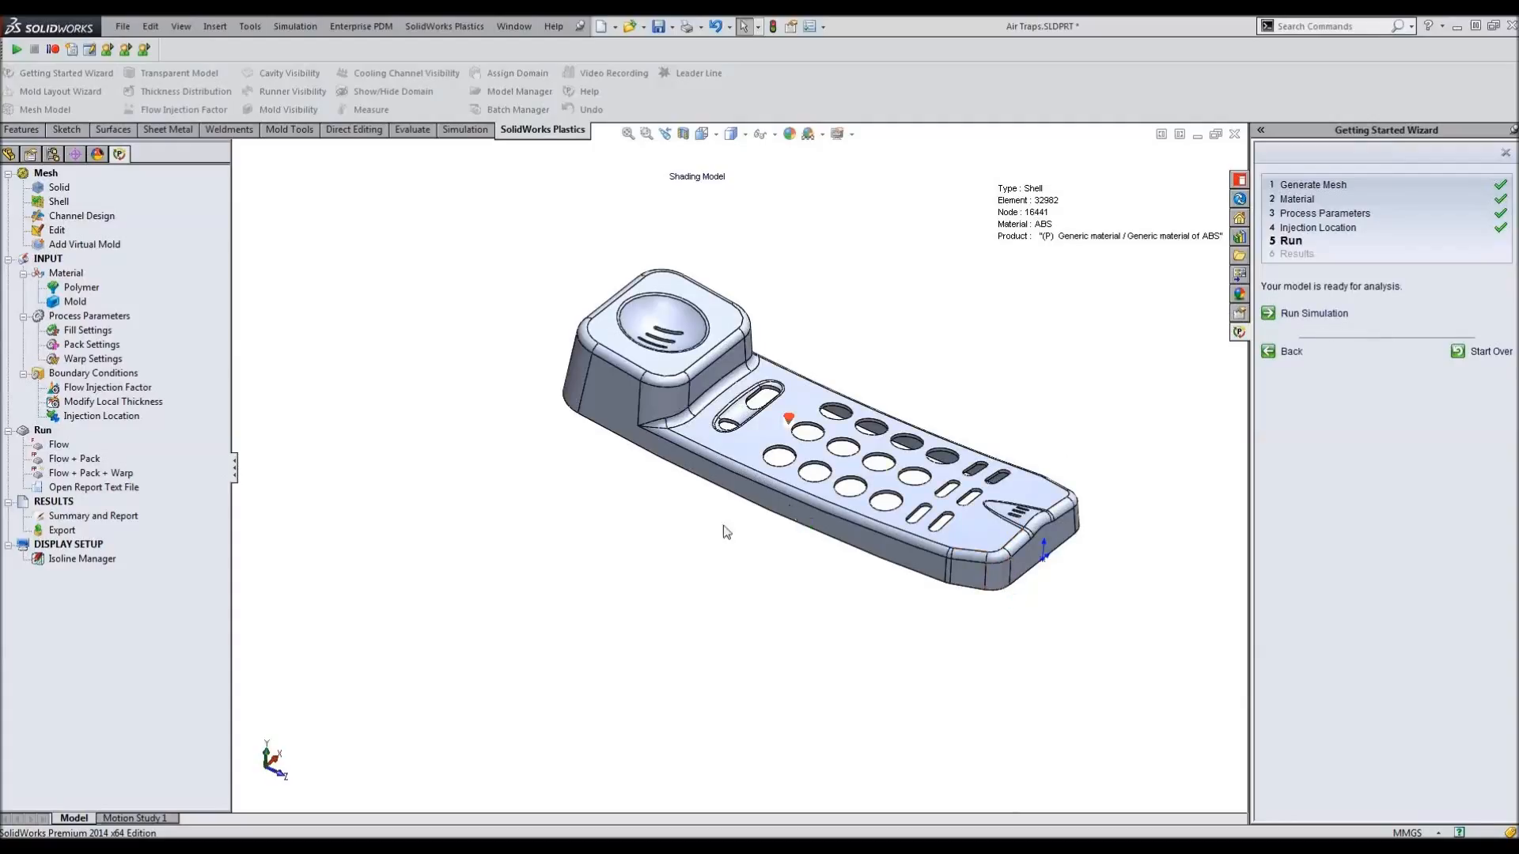
Activate the Wizard_Test1 configuration of the part and reload its plastics project.
click(52, 155)
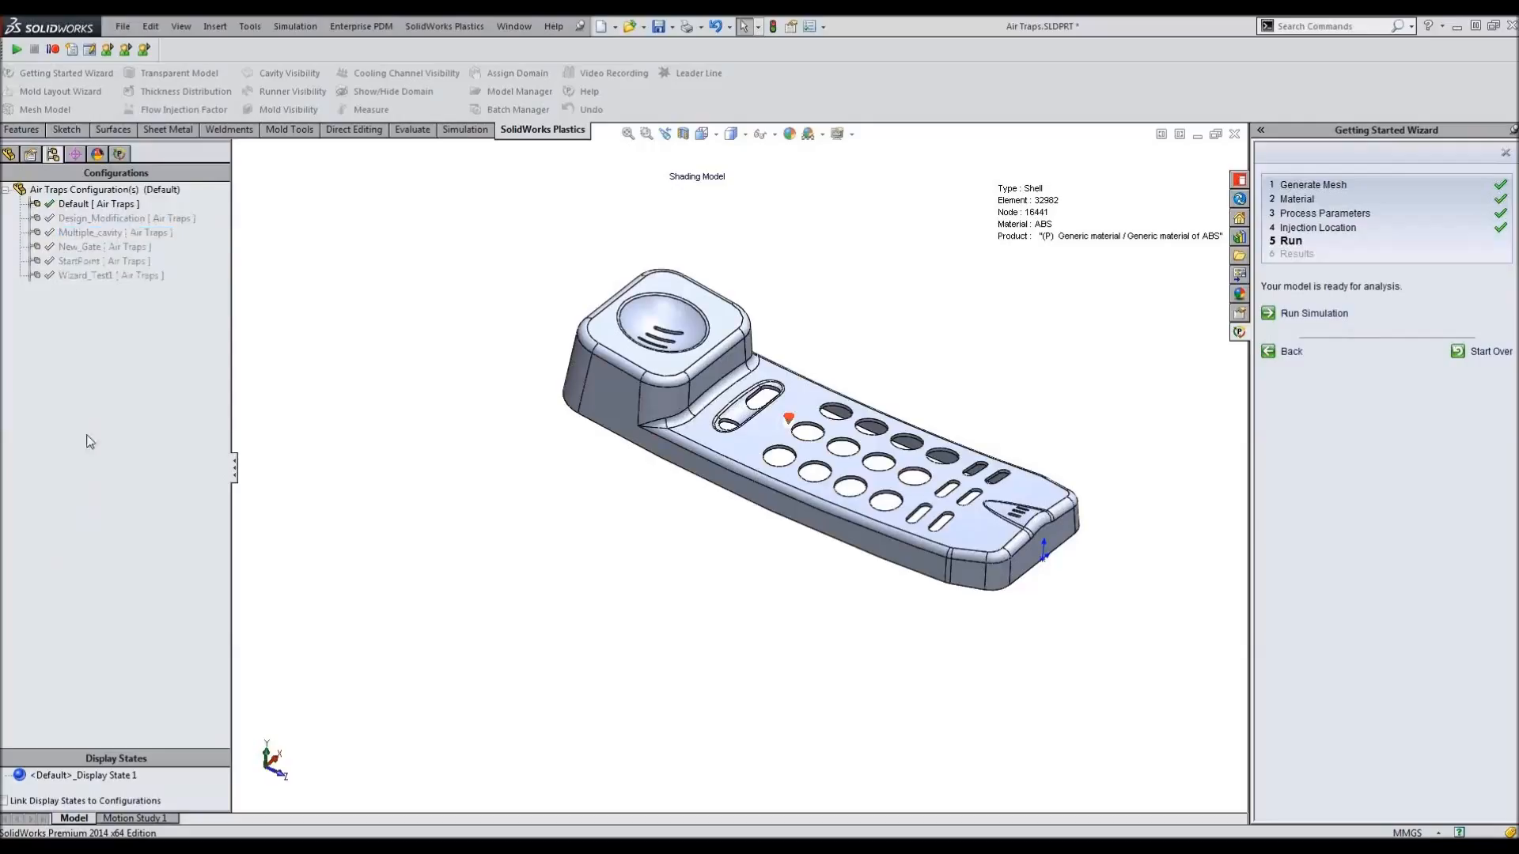
click(98, 263)
click(99, 249)
click(102, 237)
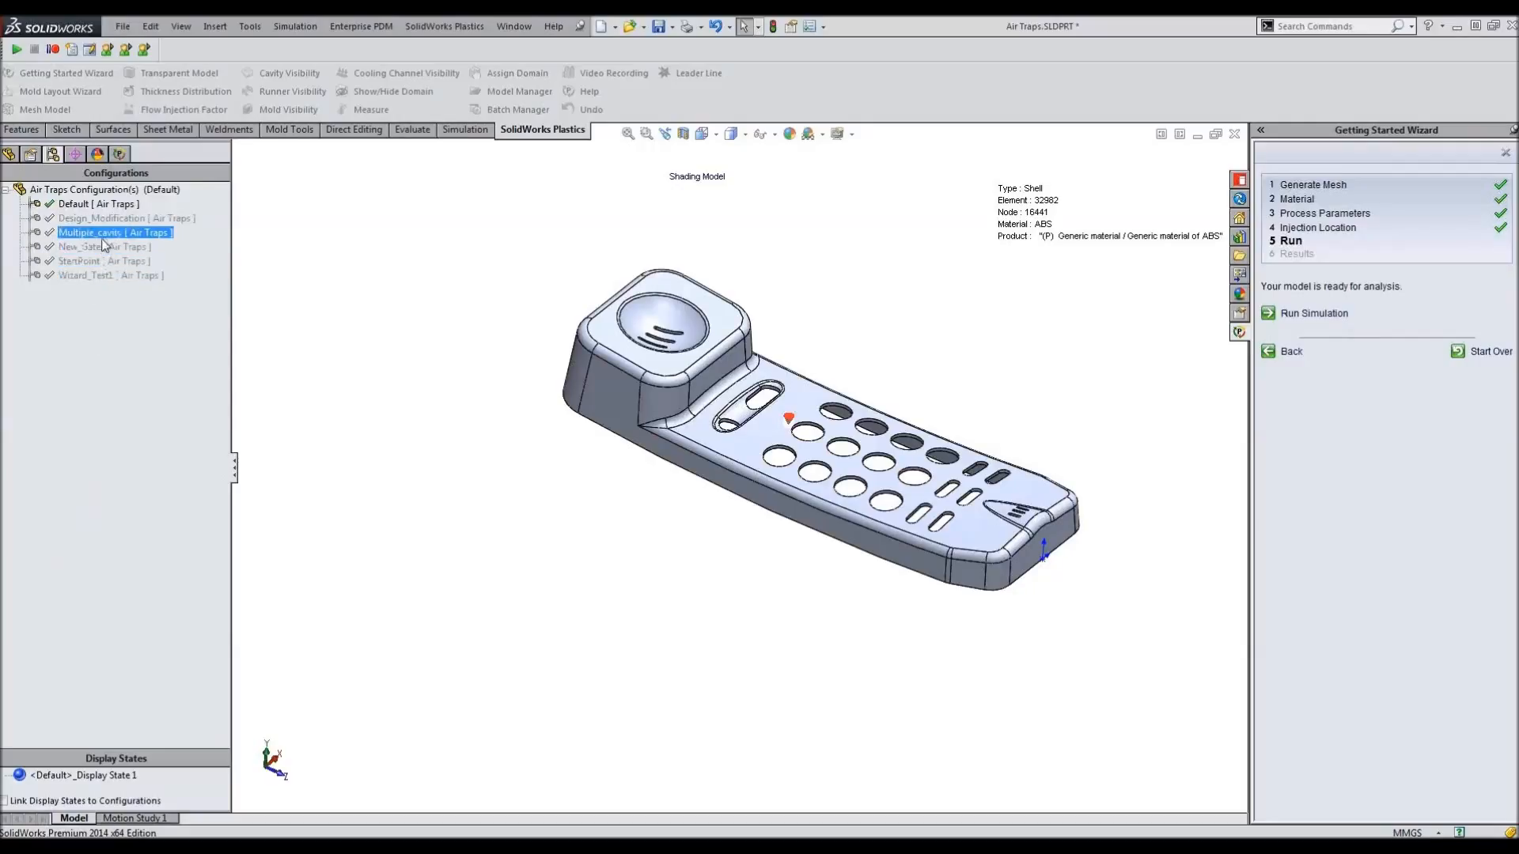
click(103, 261)
double_click(102, 275)
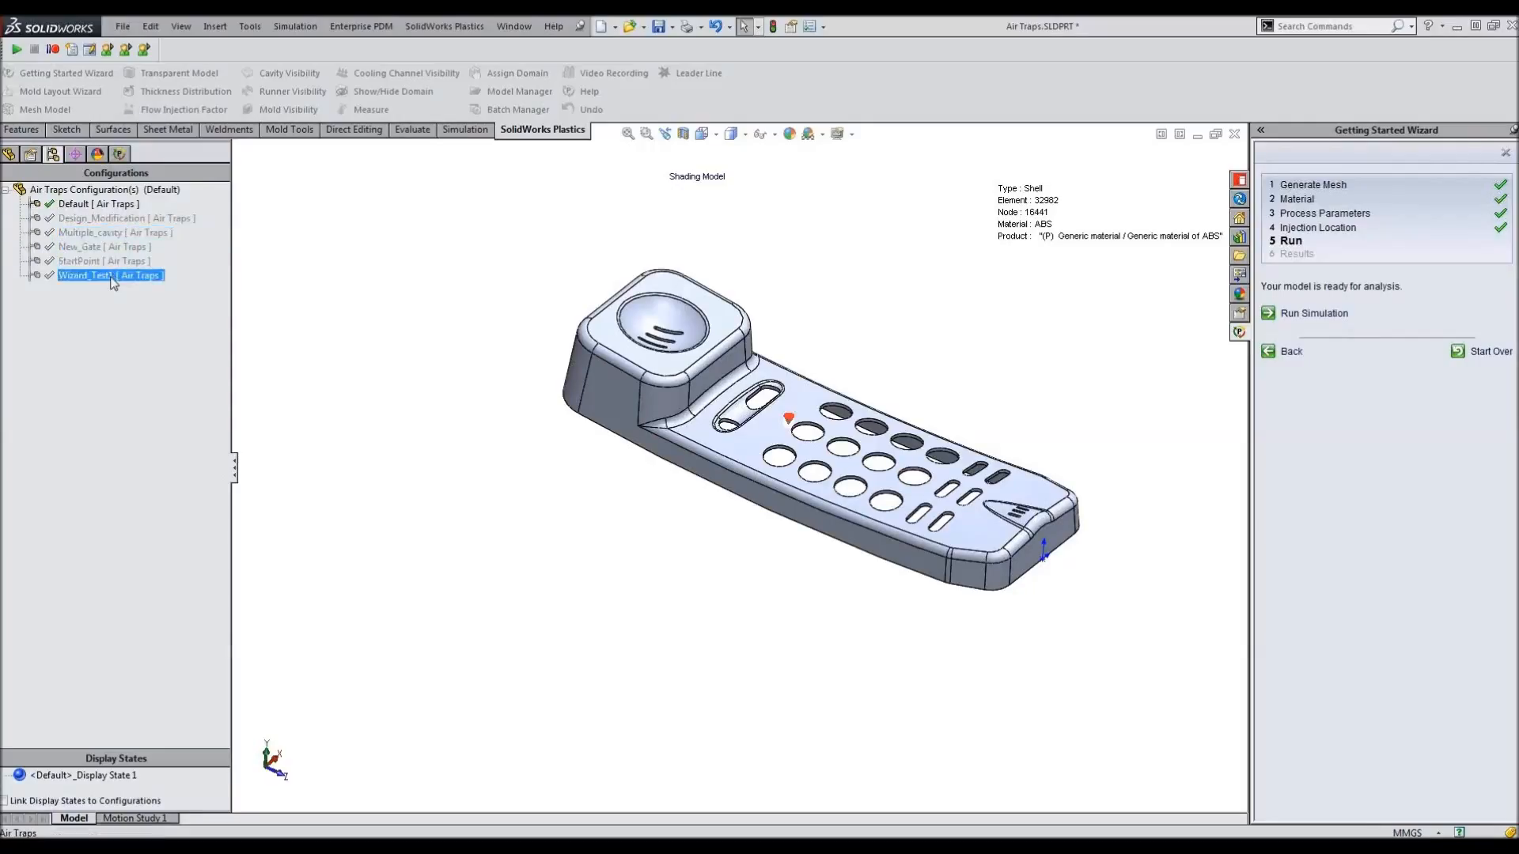
click(822, 469)
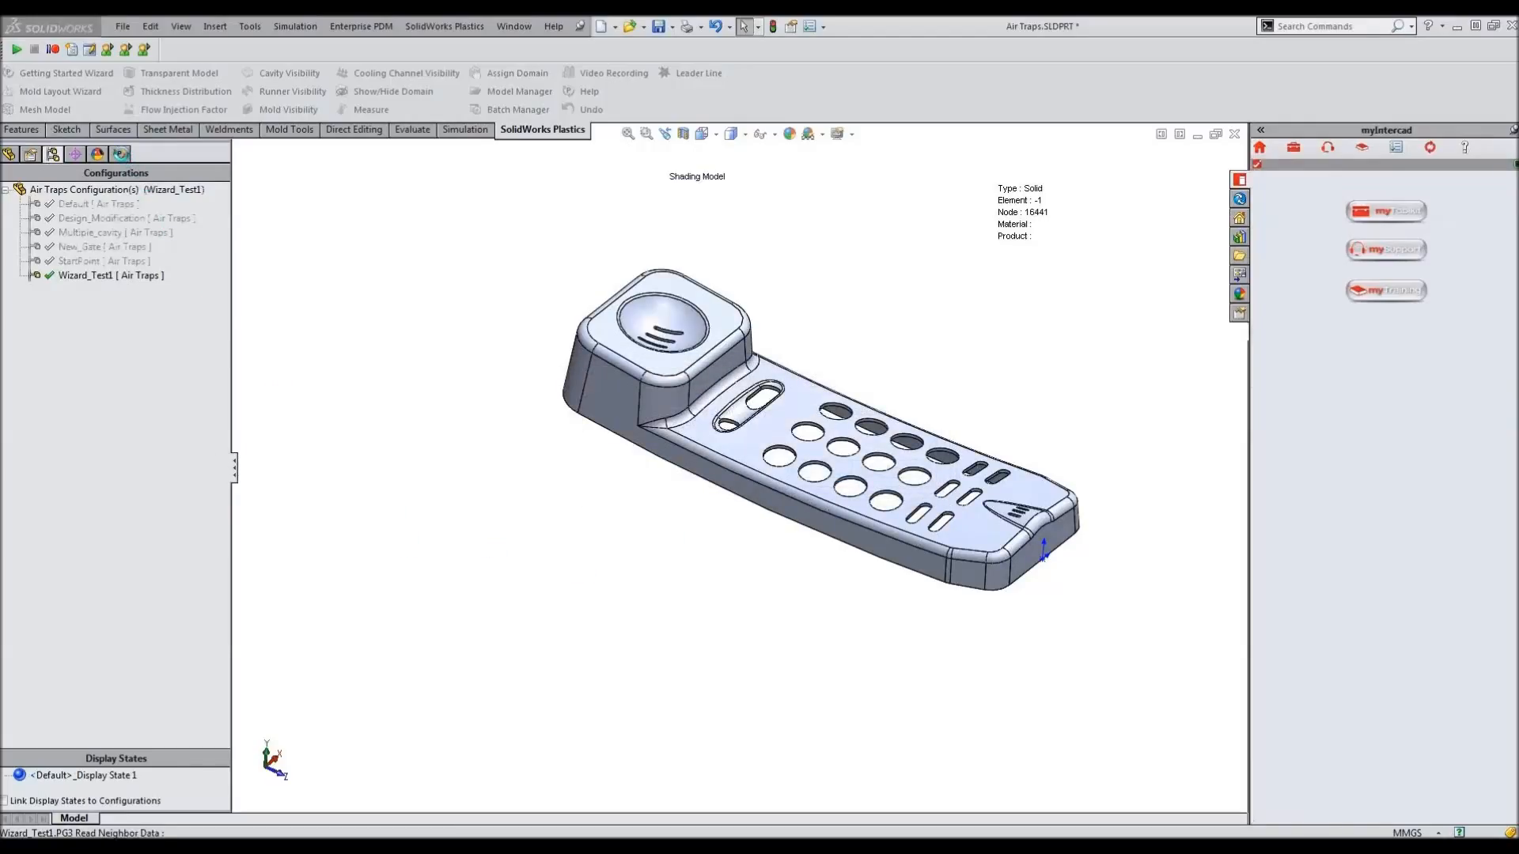
Open the flow results of Wizard_Test1, play the Fill Time animation while viewing the part's inner side, and stop it.
click(119, 153)
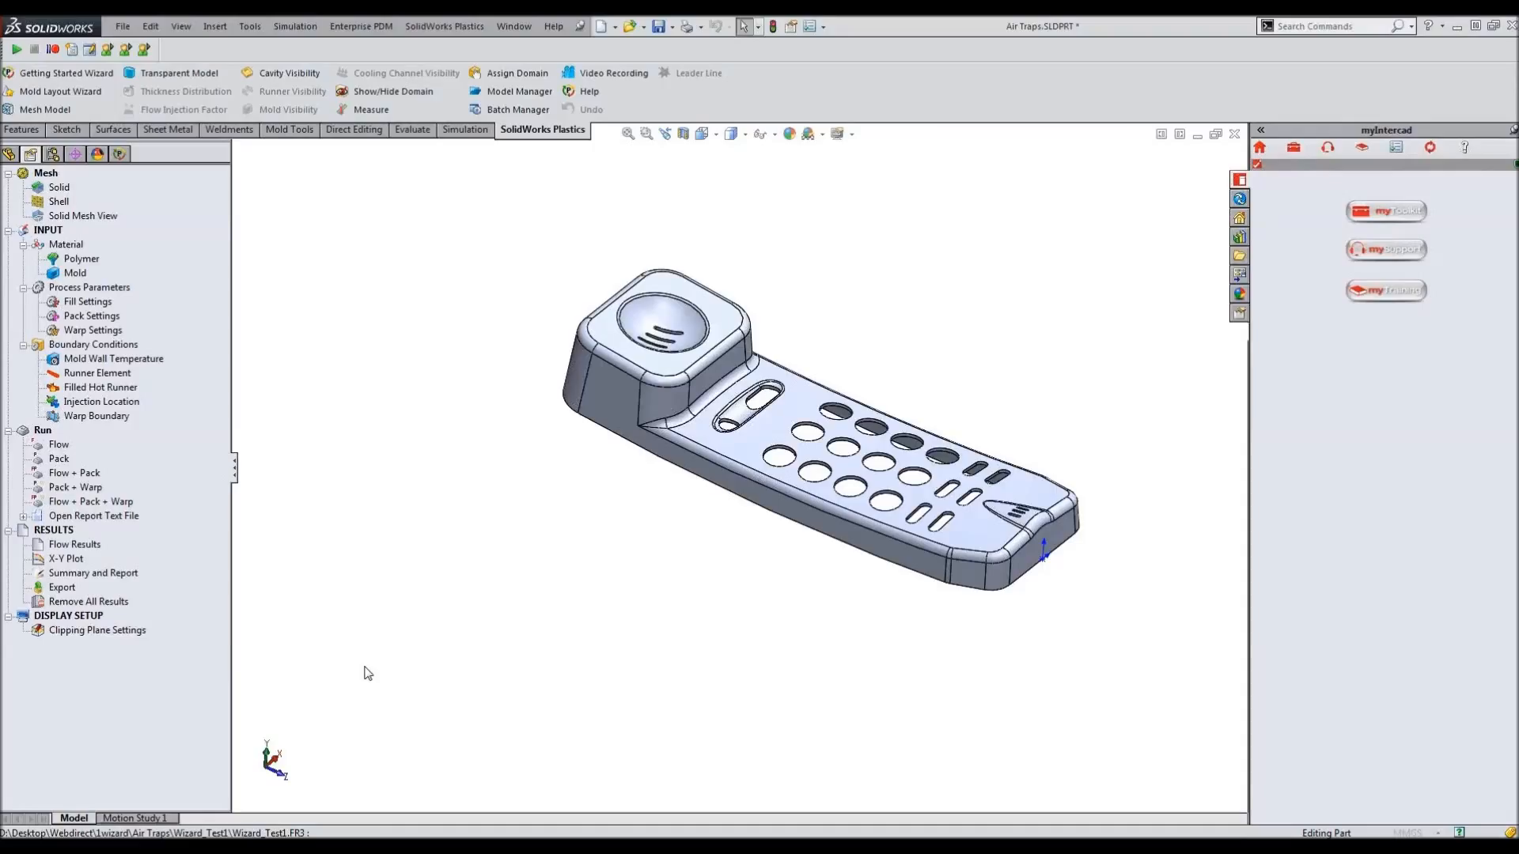
middle_drag(614, 570, 585, 597)
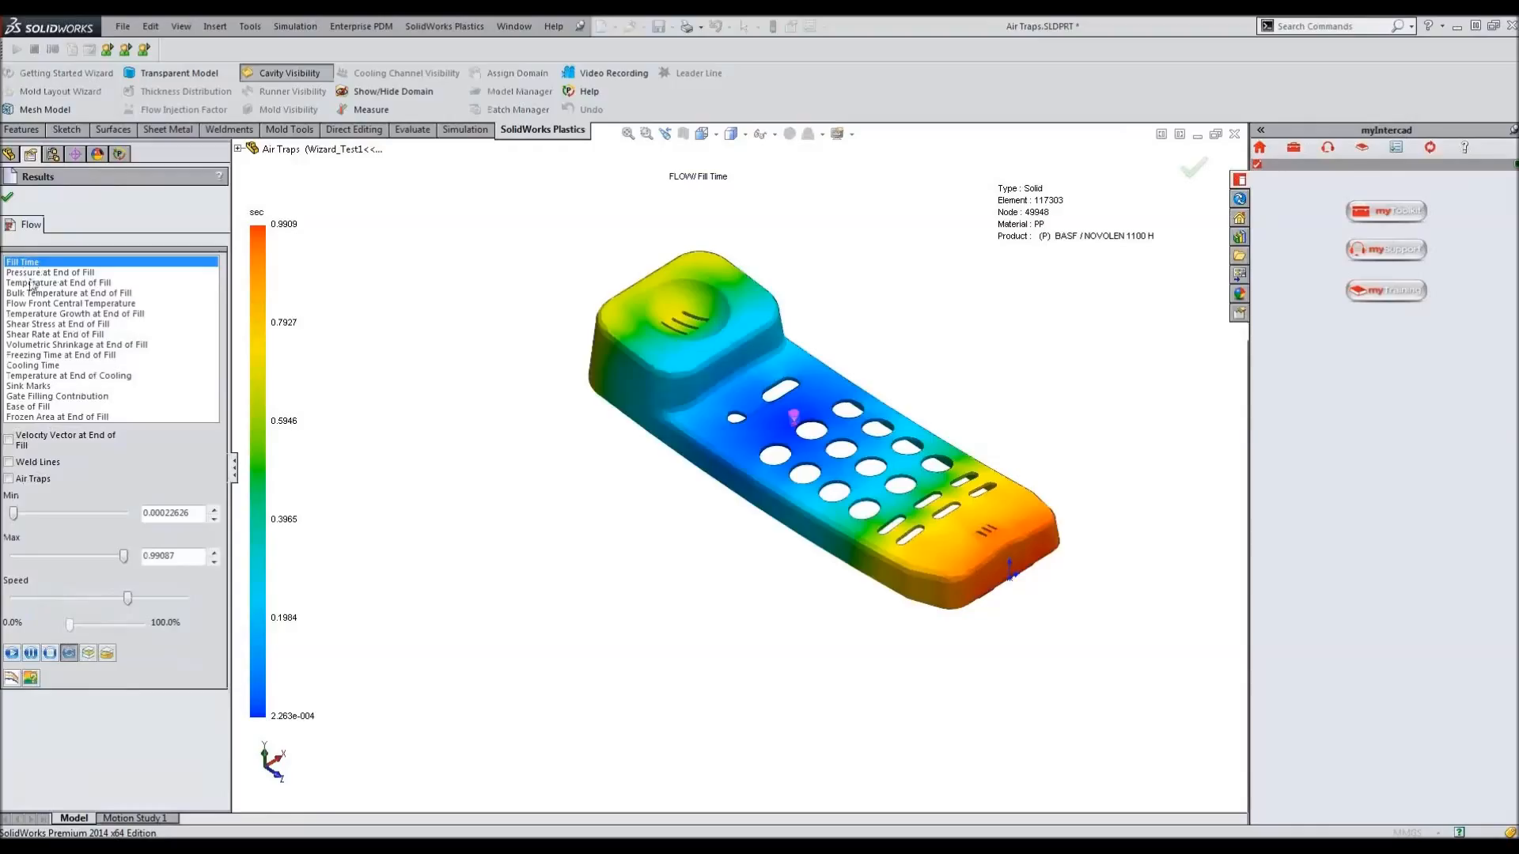
click(12, 652)
middle_drag(341, 666, 553, 644)
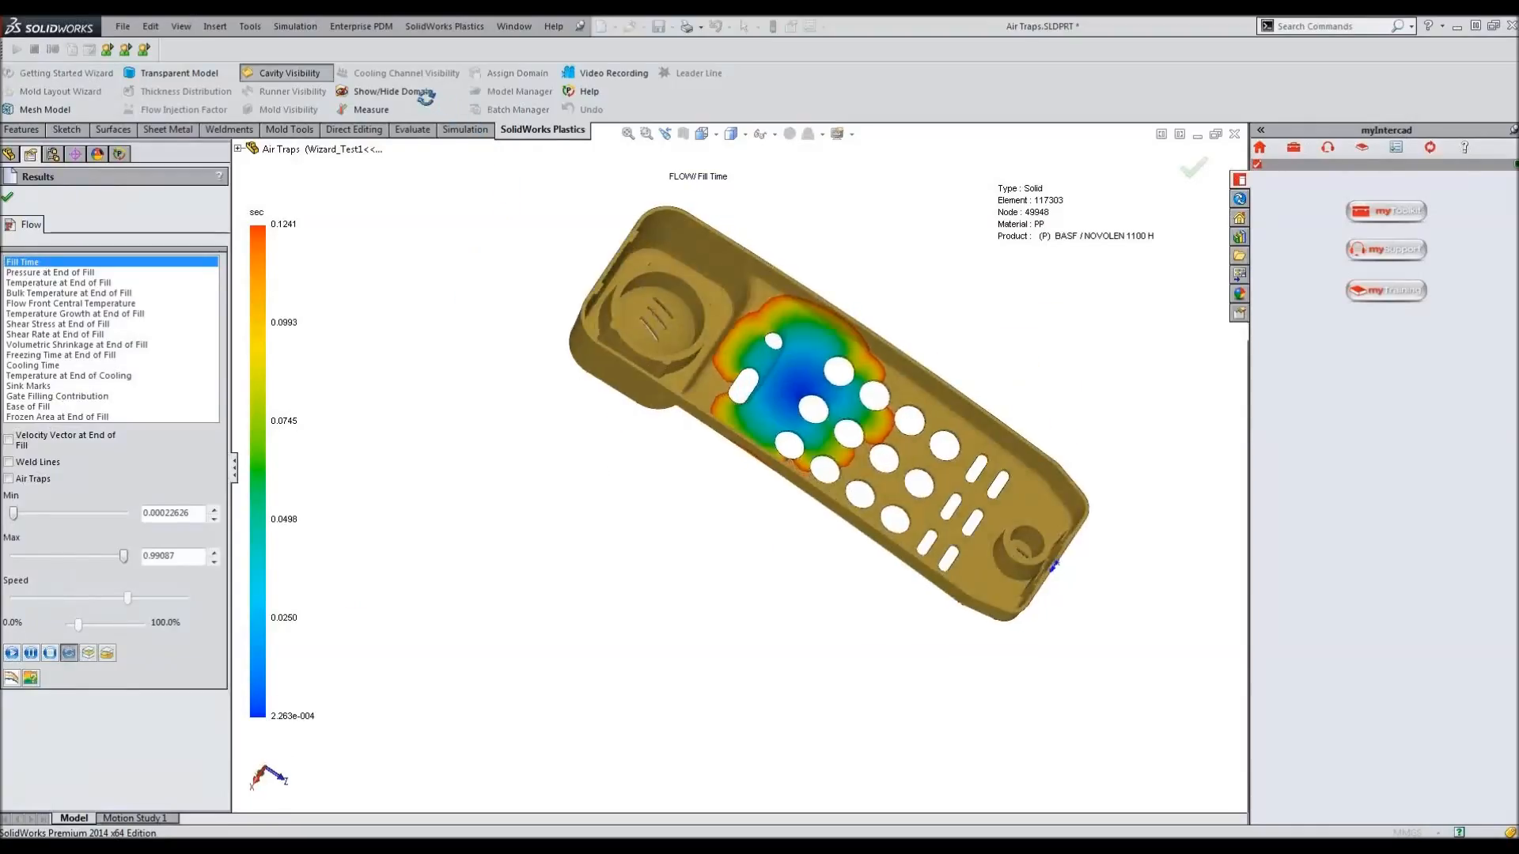
middle_drag(526, 549, 538, 611)
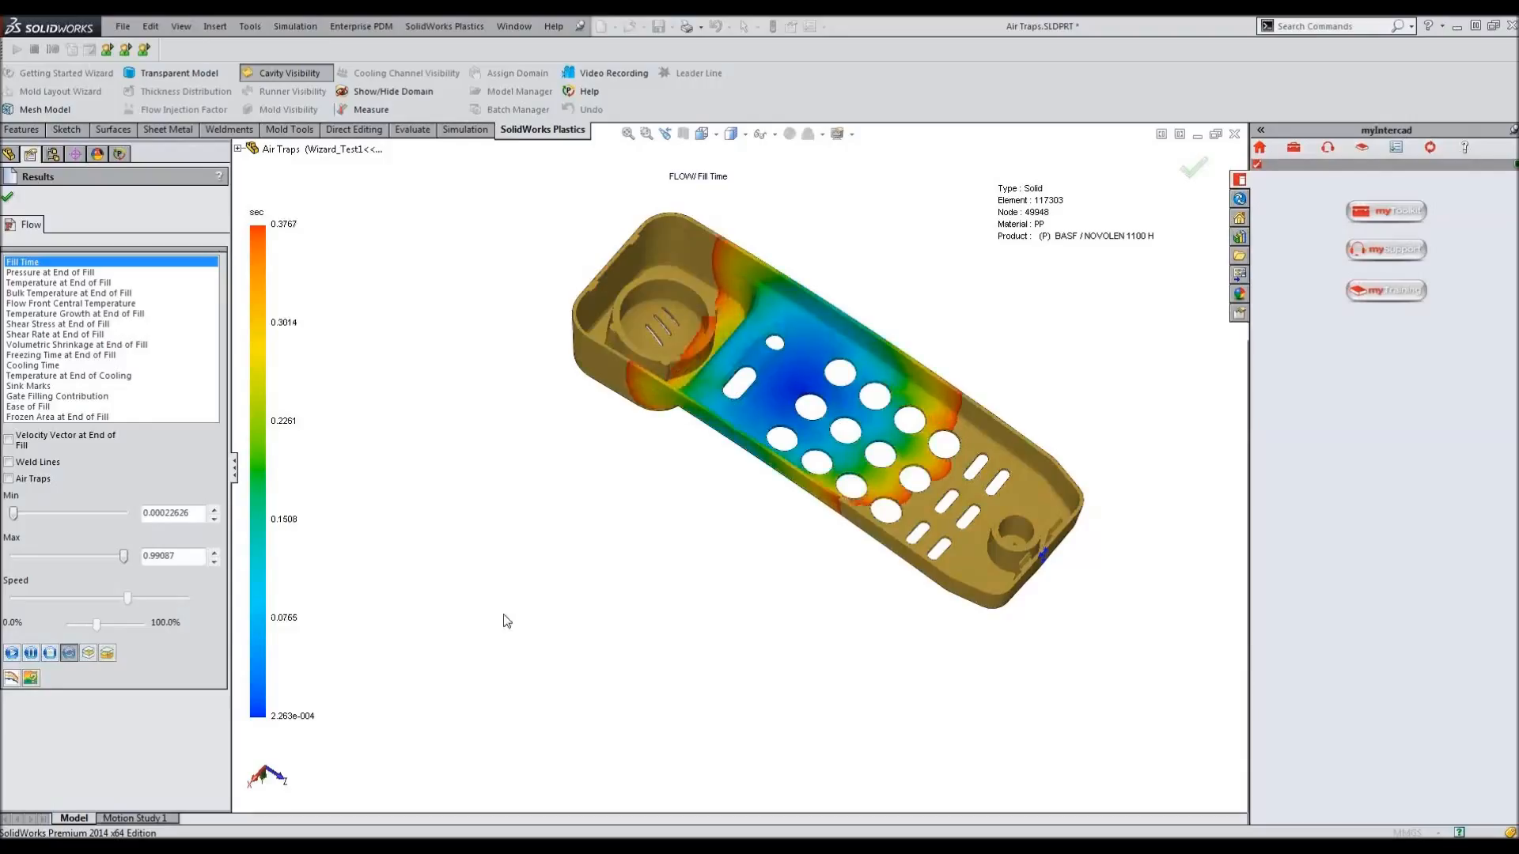
click(49, 653)
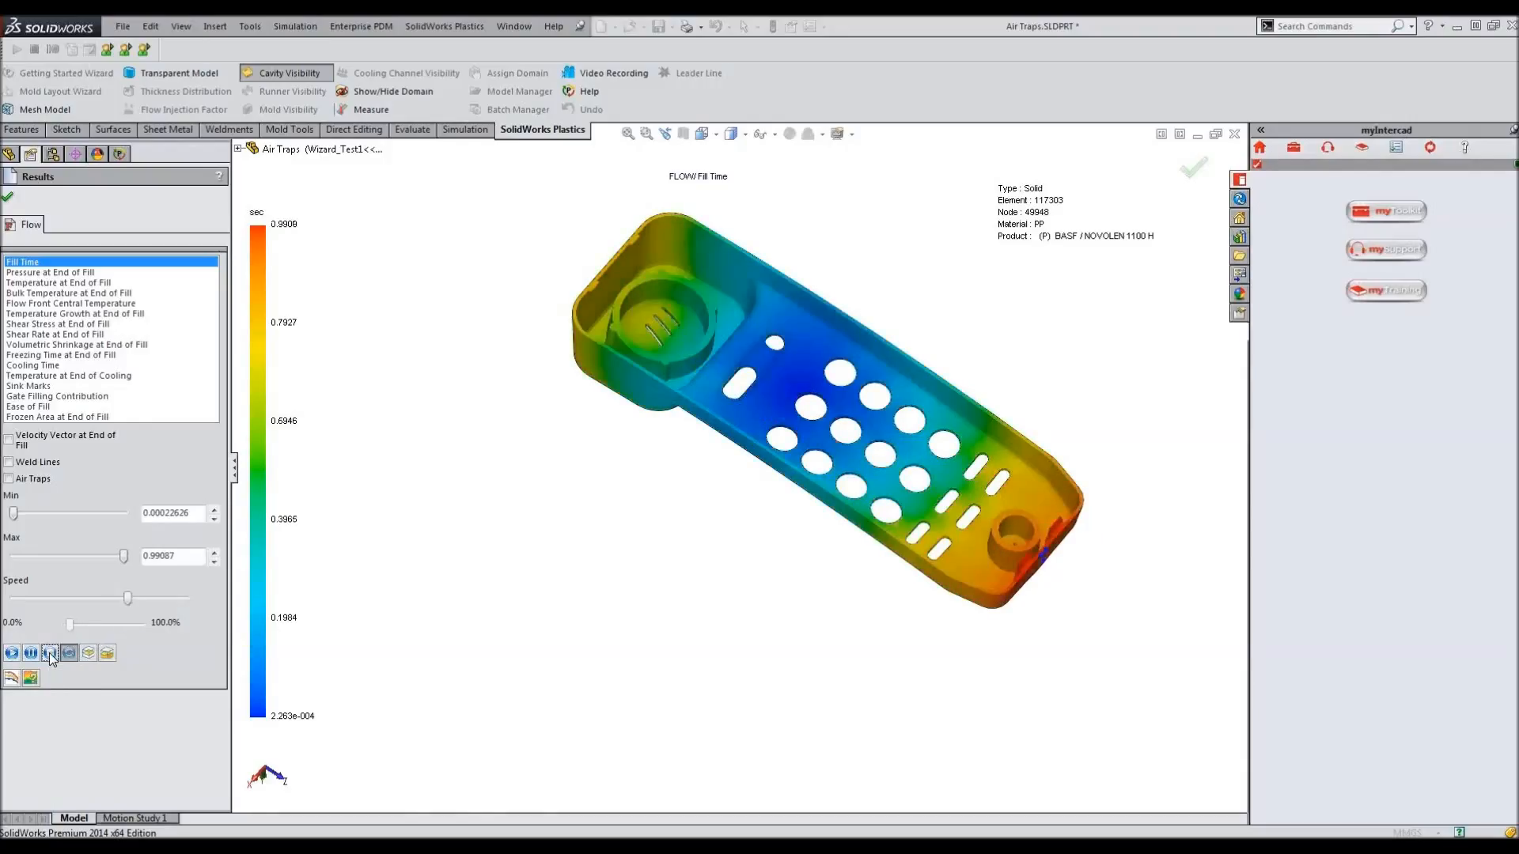
Show the air traps and weld lines on the Fill Time result and examine where they occur on the handset.
click(8, 479)
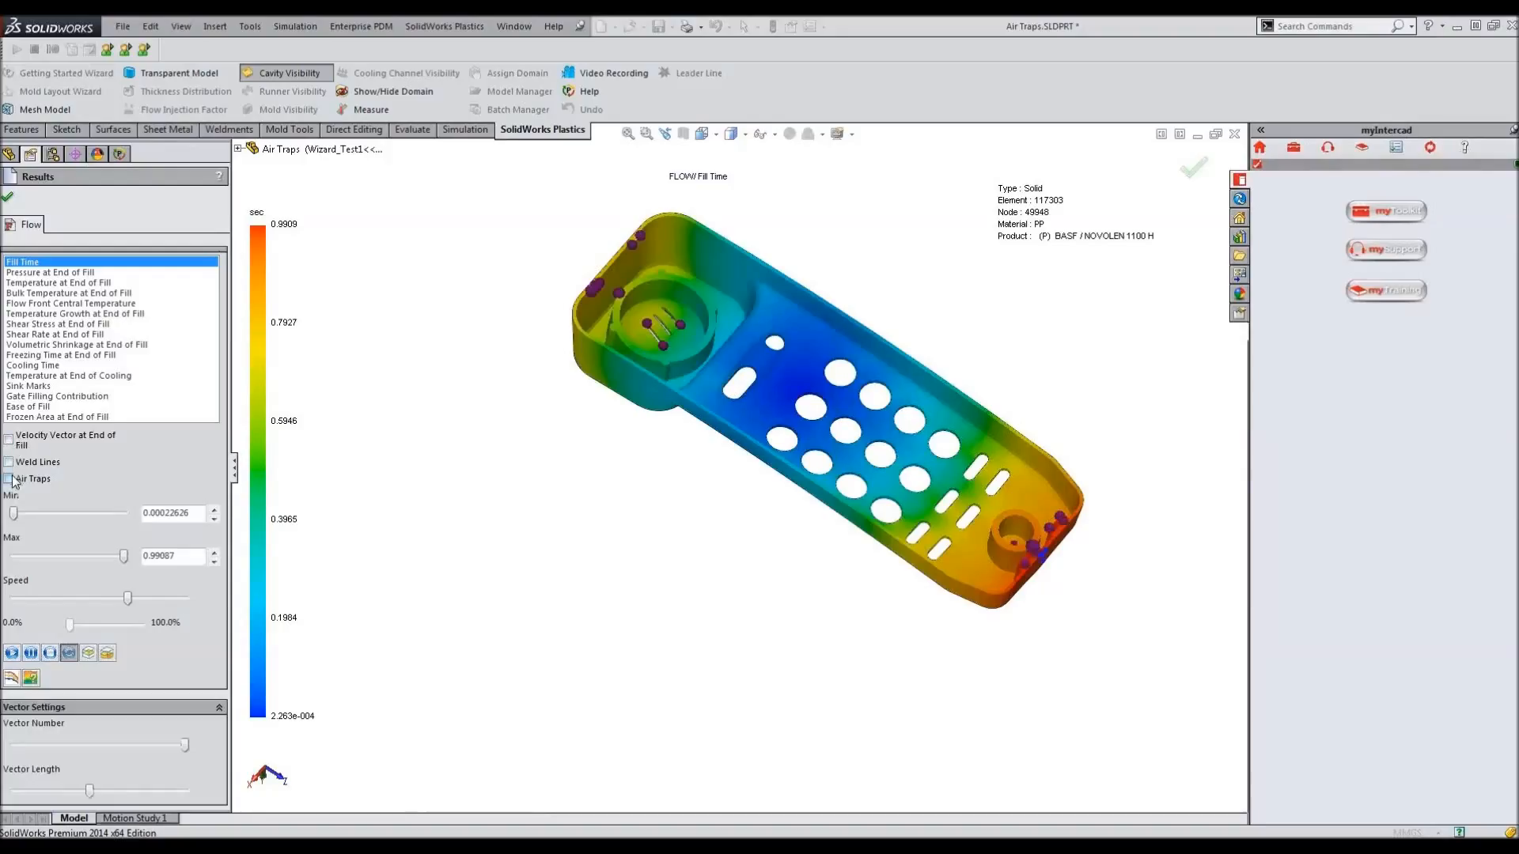
middle_drag(783, 395, 674, 316)
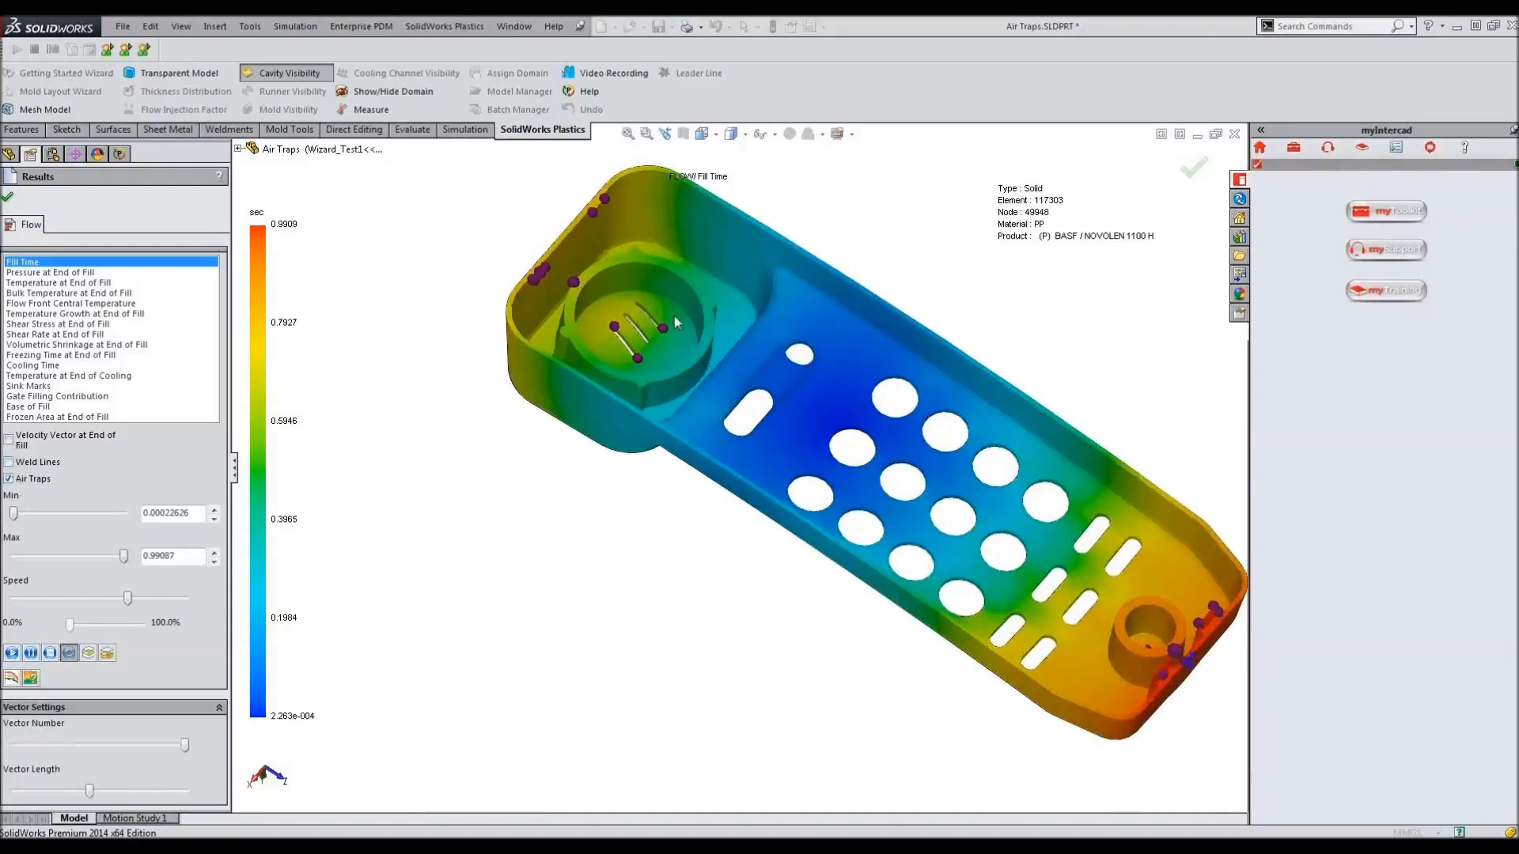
scroll(673, 317, down, 5)
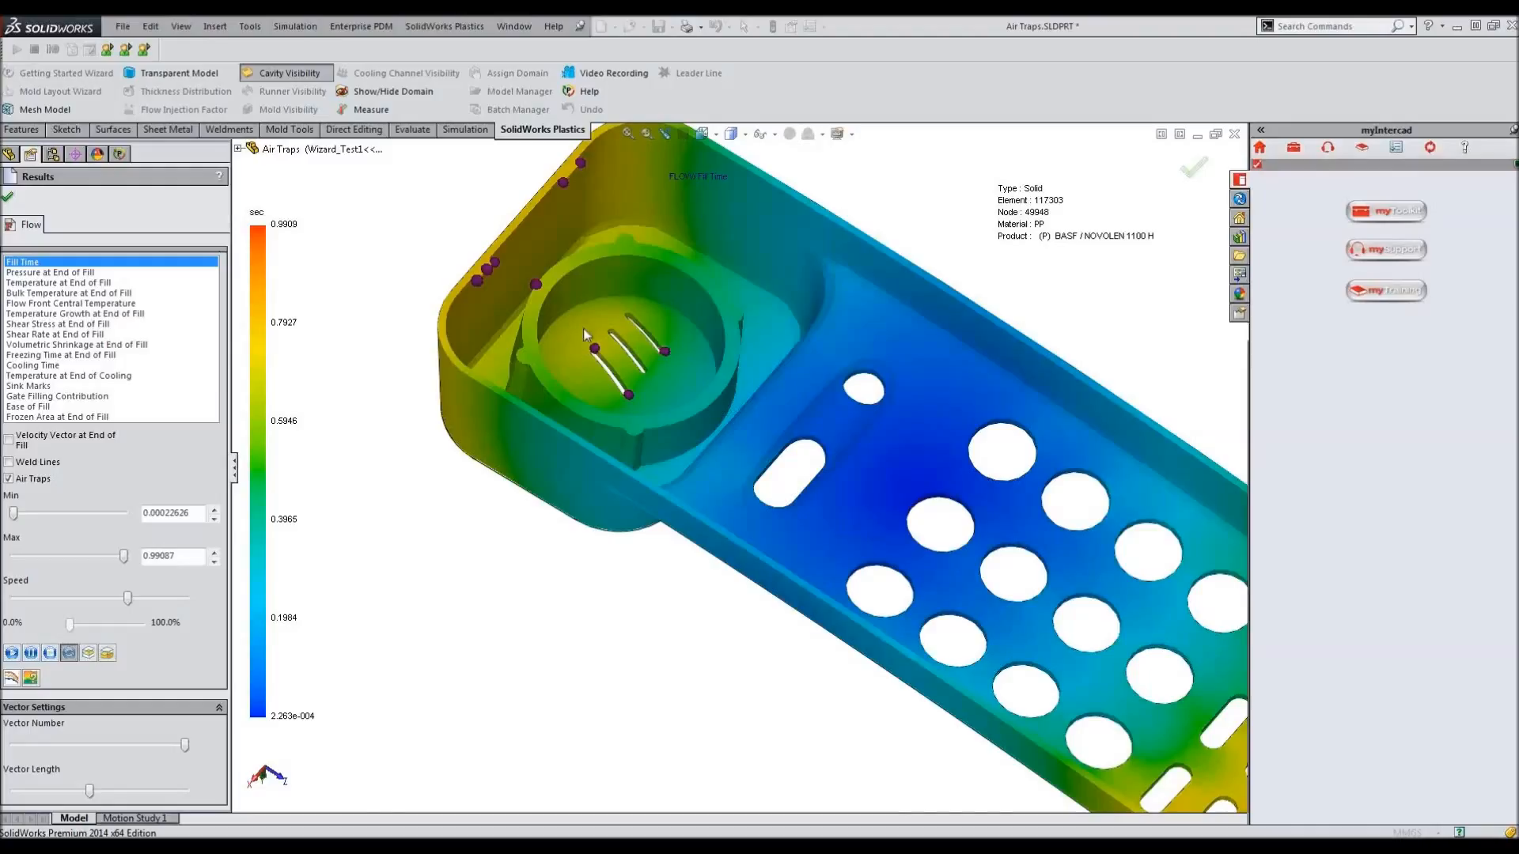
click(8, 463)
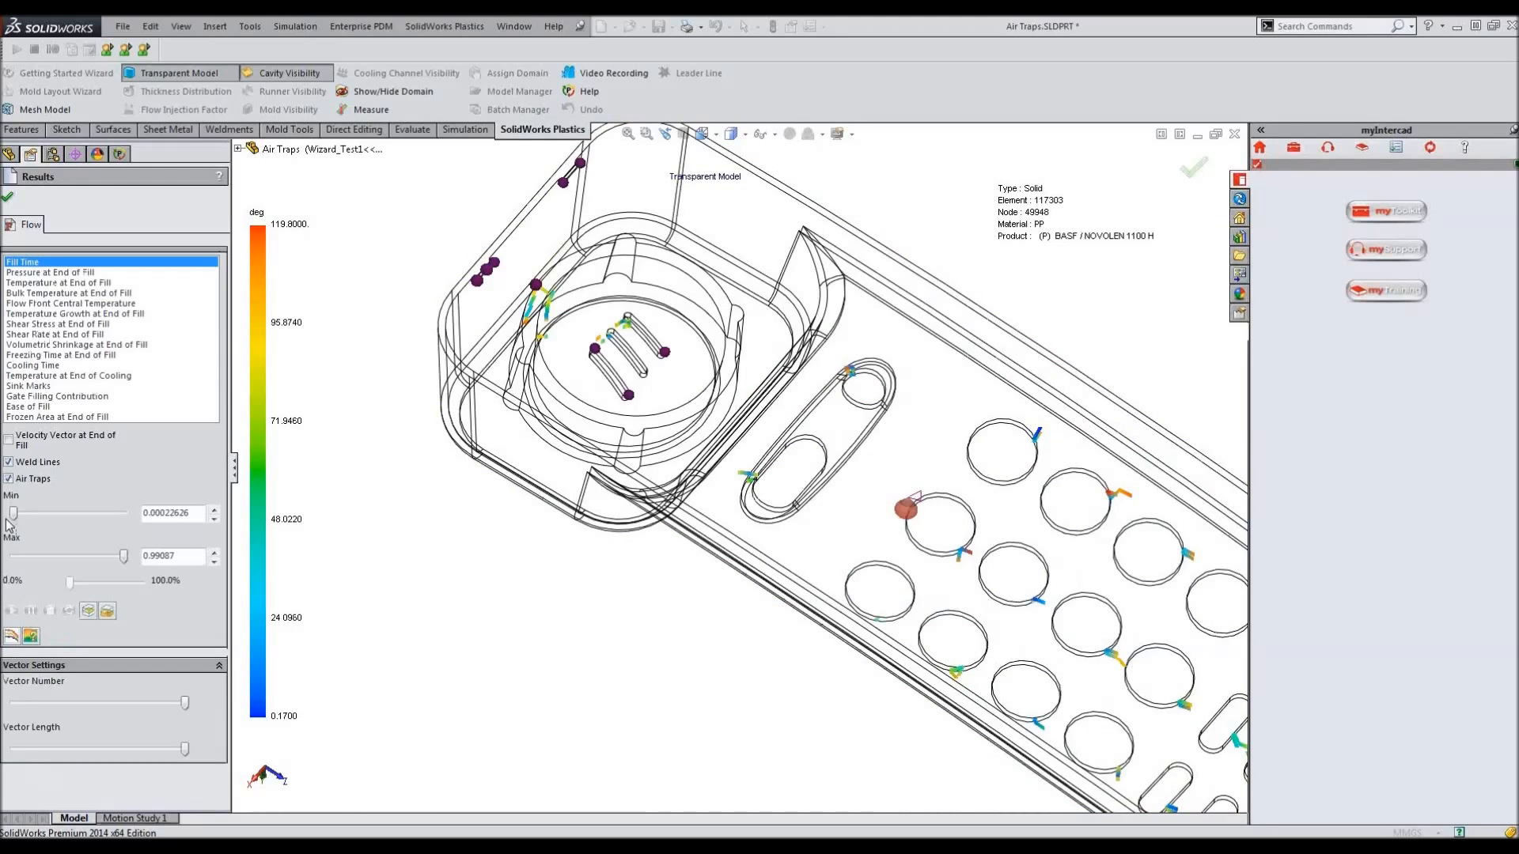
scroll(396, 564, down, 4)
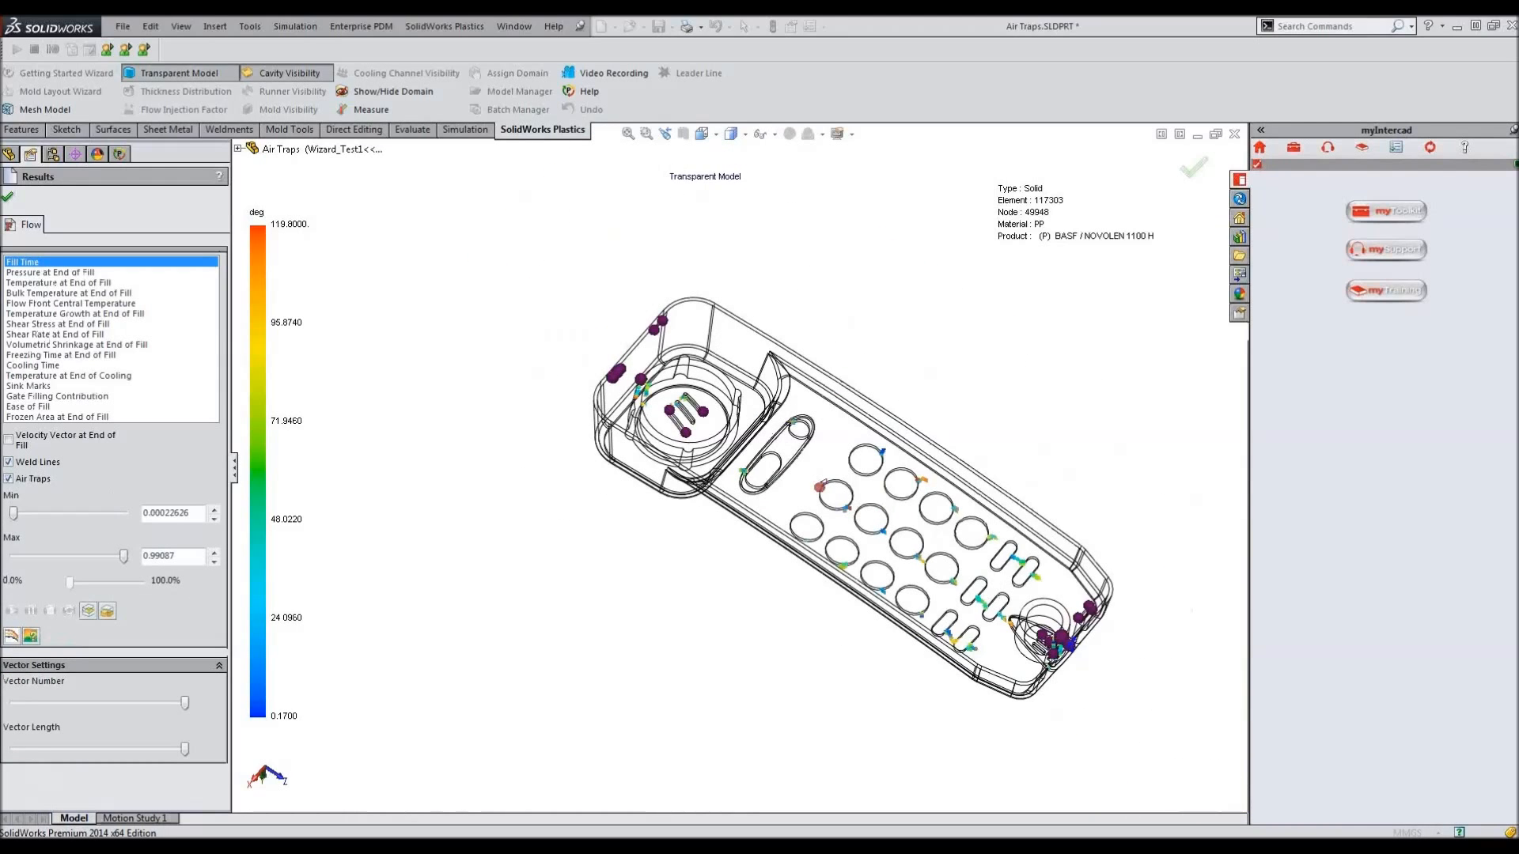
Hide the air traps and weld lines and close the flow results.
click(9, 479)
click(8, 463)
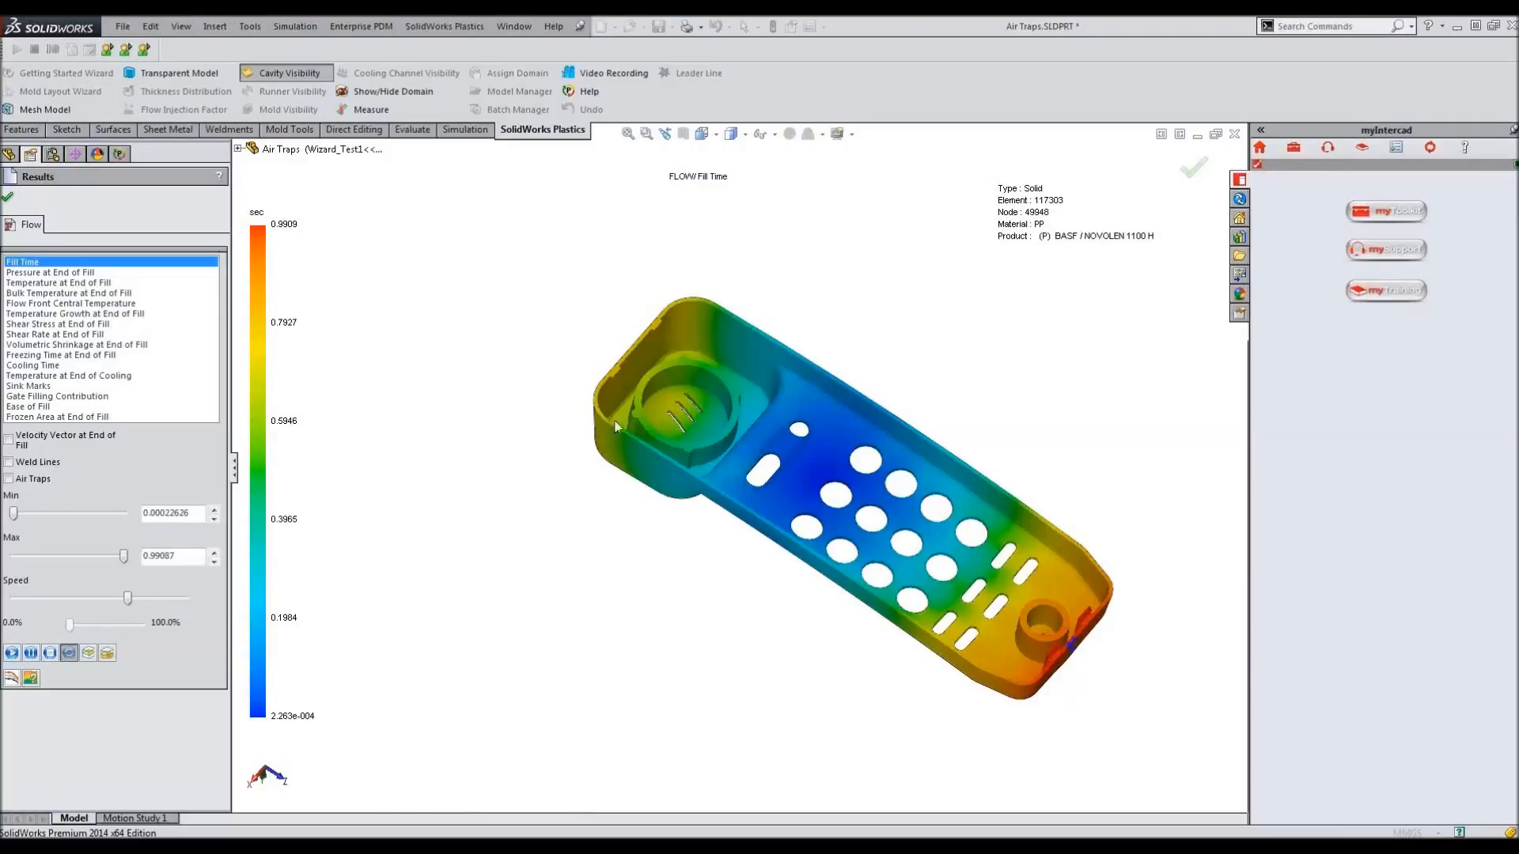
click(9, 198)
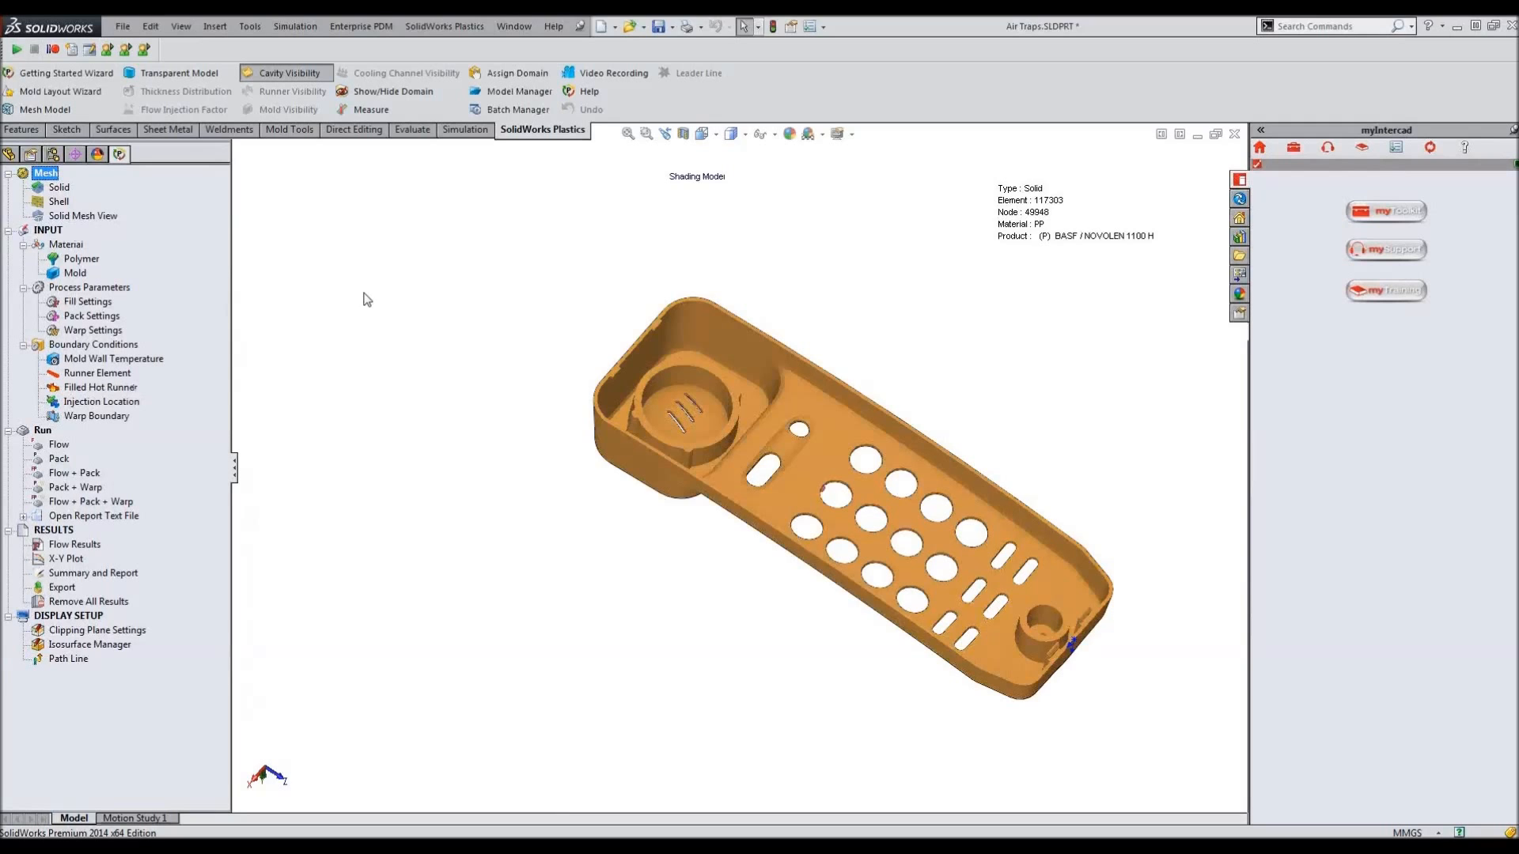
Unsuppress the Move Face1 feature and display the part shaded with edges.
click(10, 155)
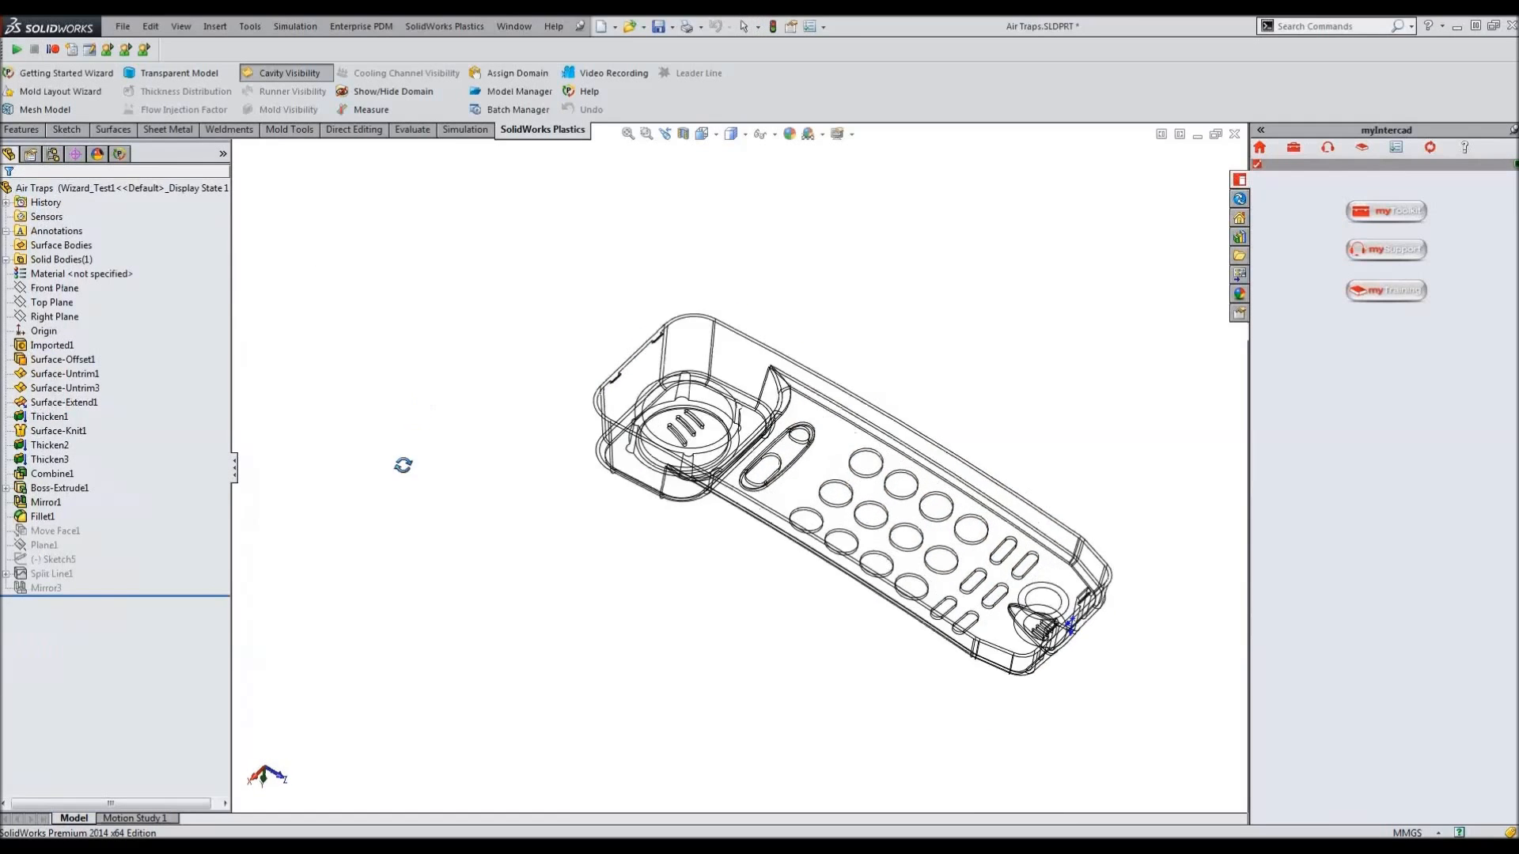
click(67, 531)
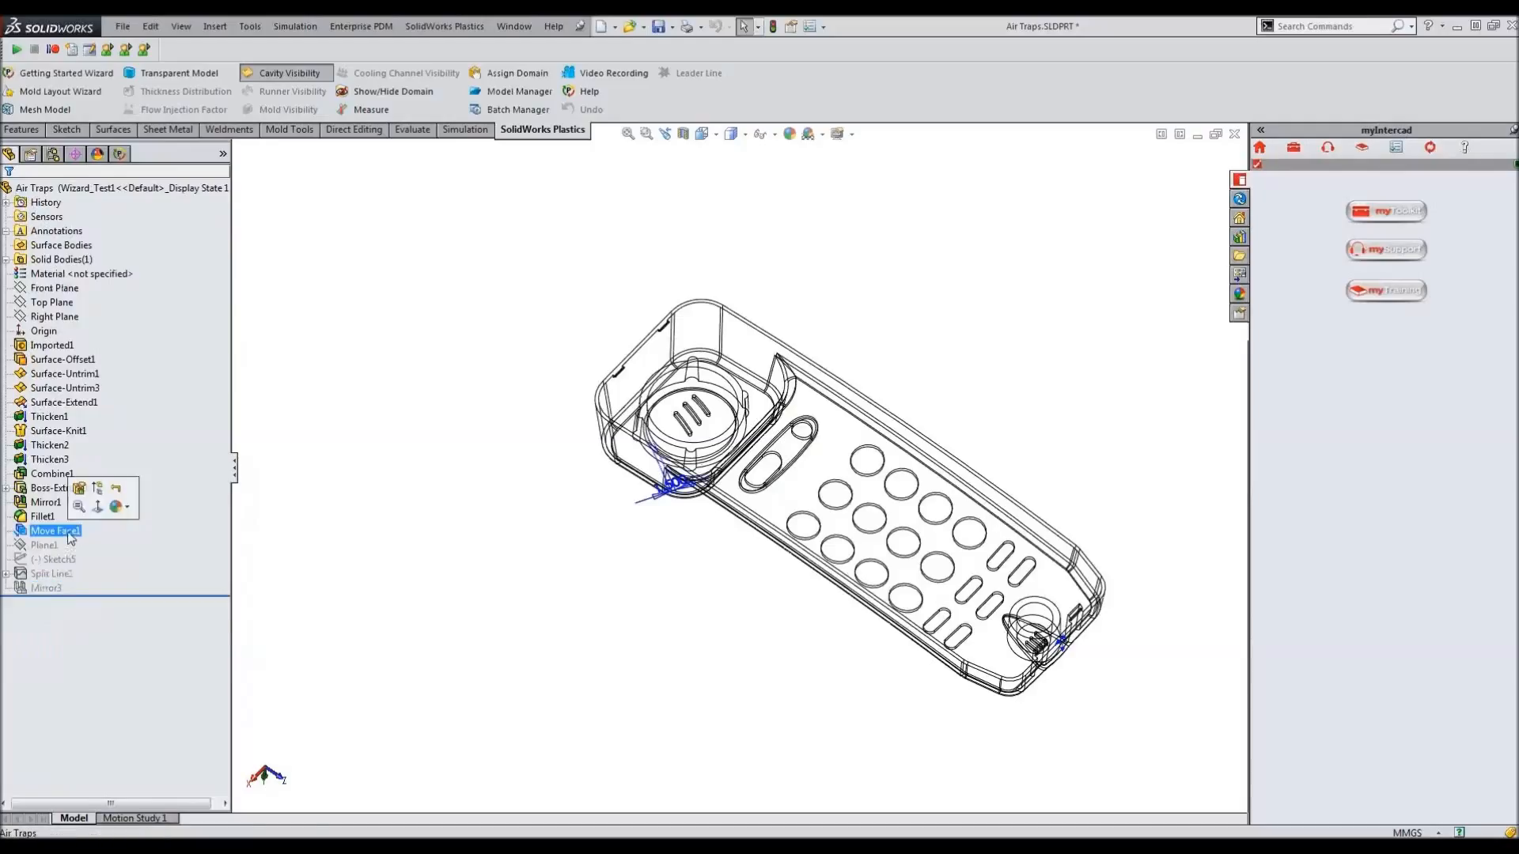
click(98, 488)
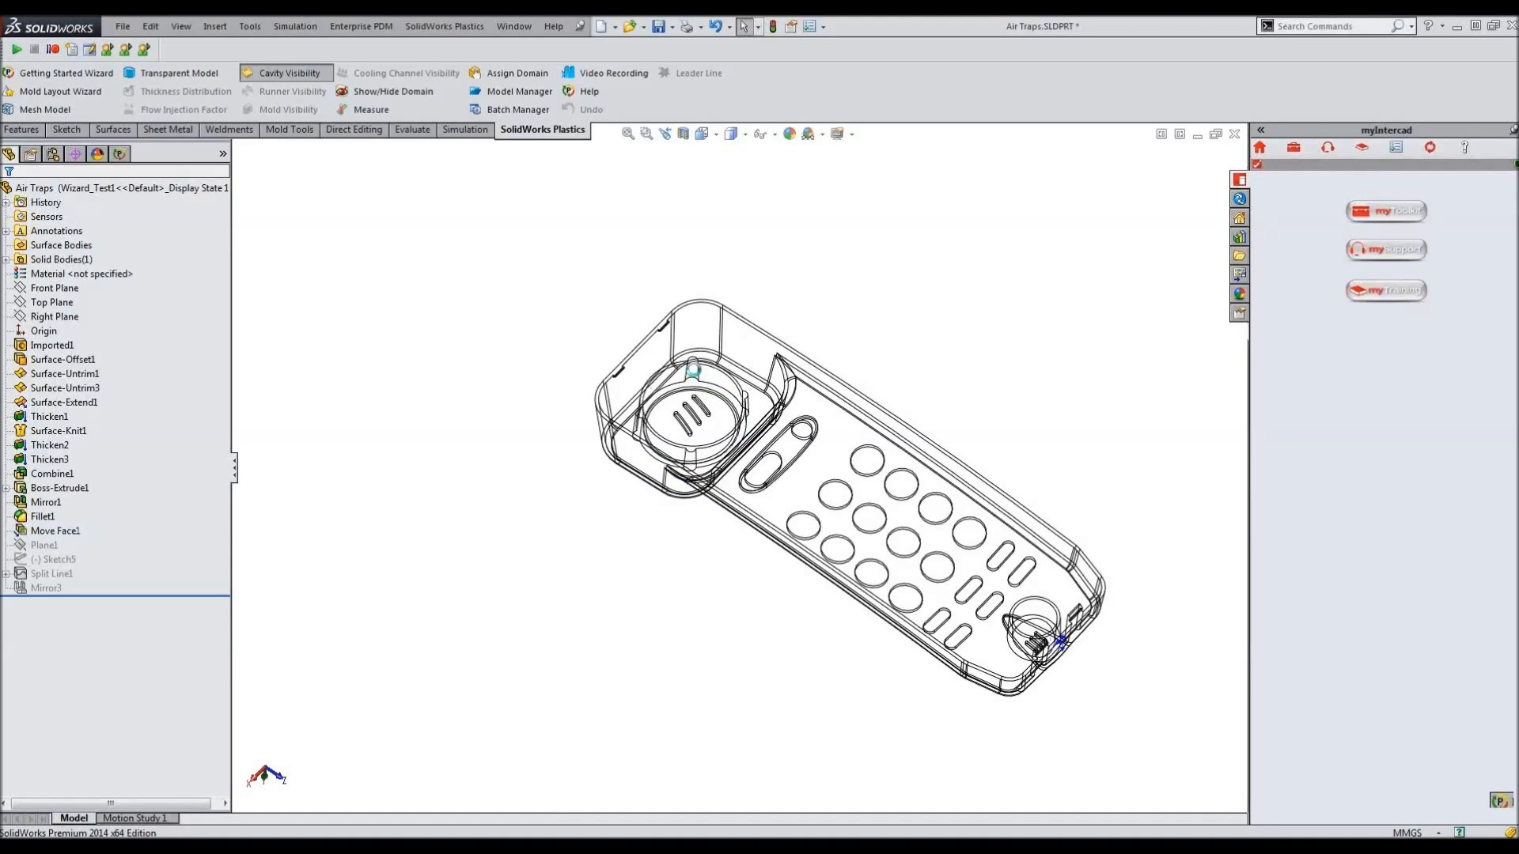
click(738, 136)
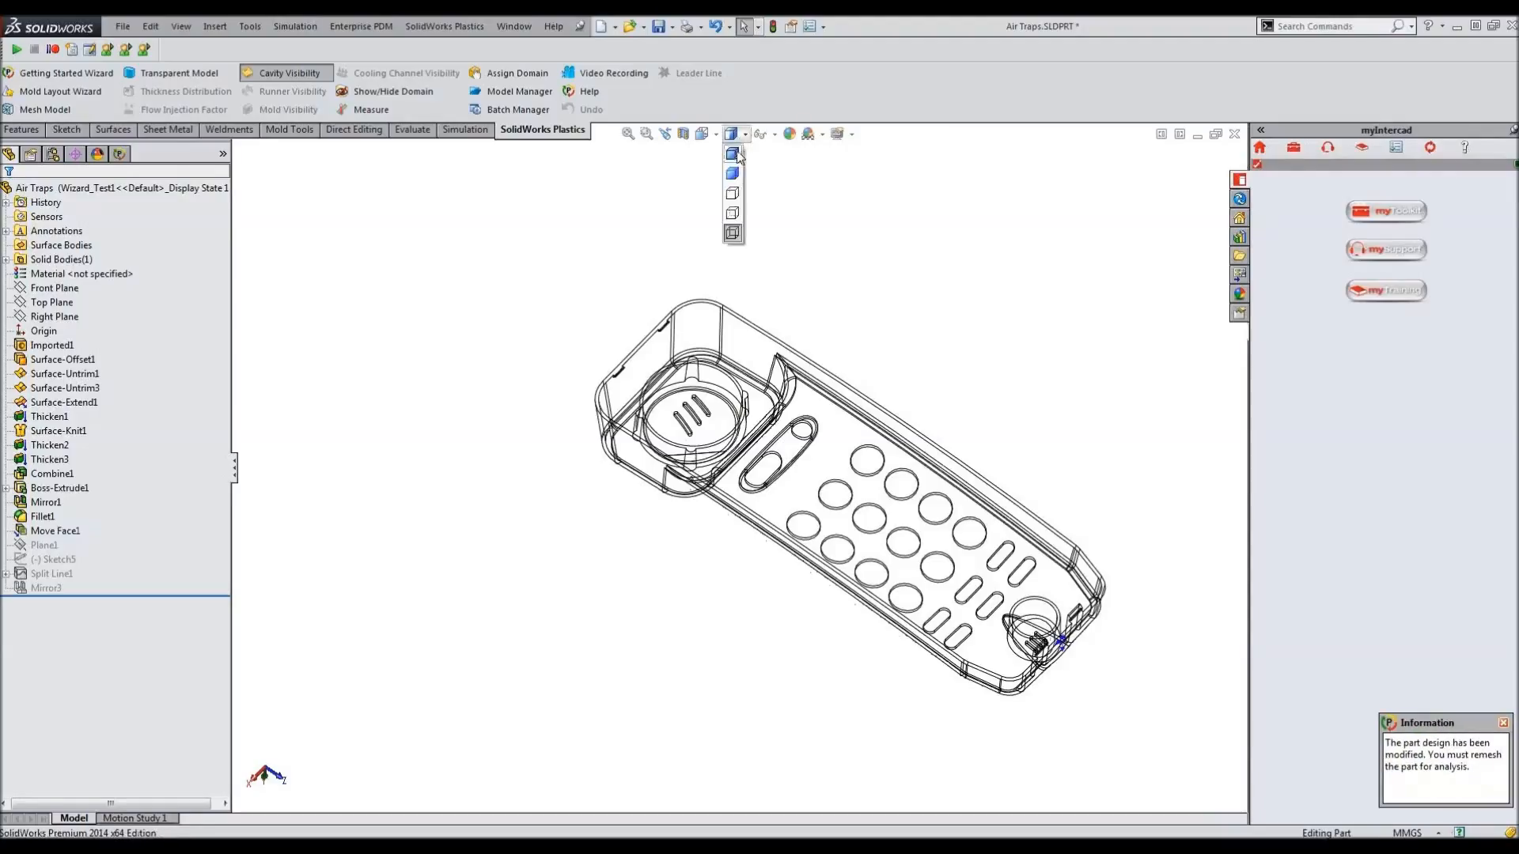
click(737, 155)
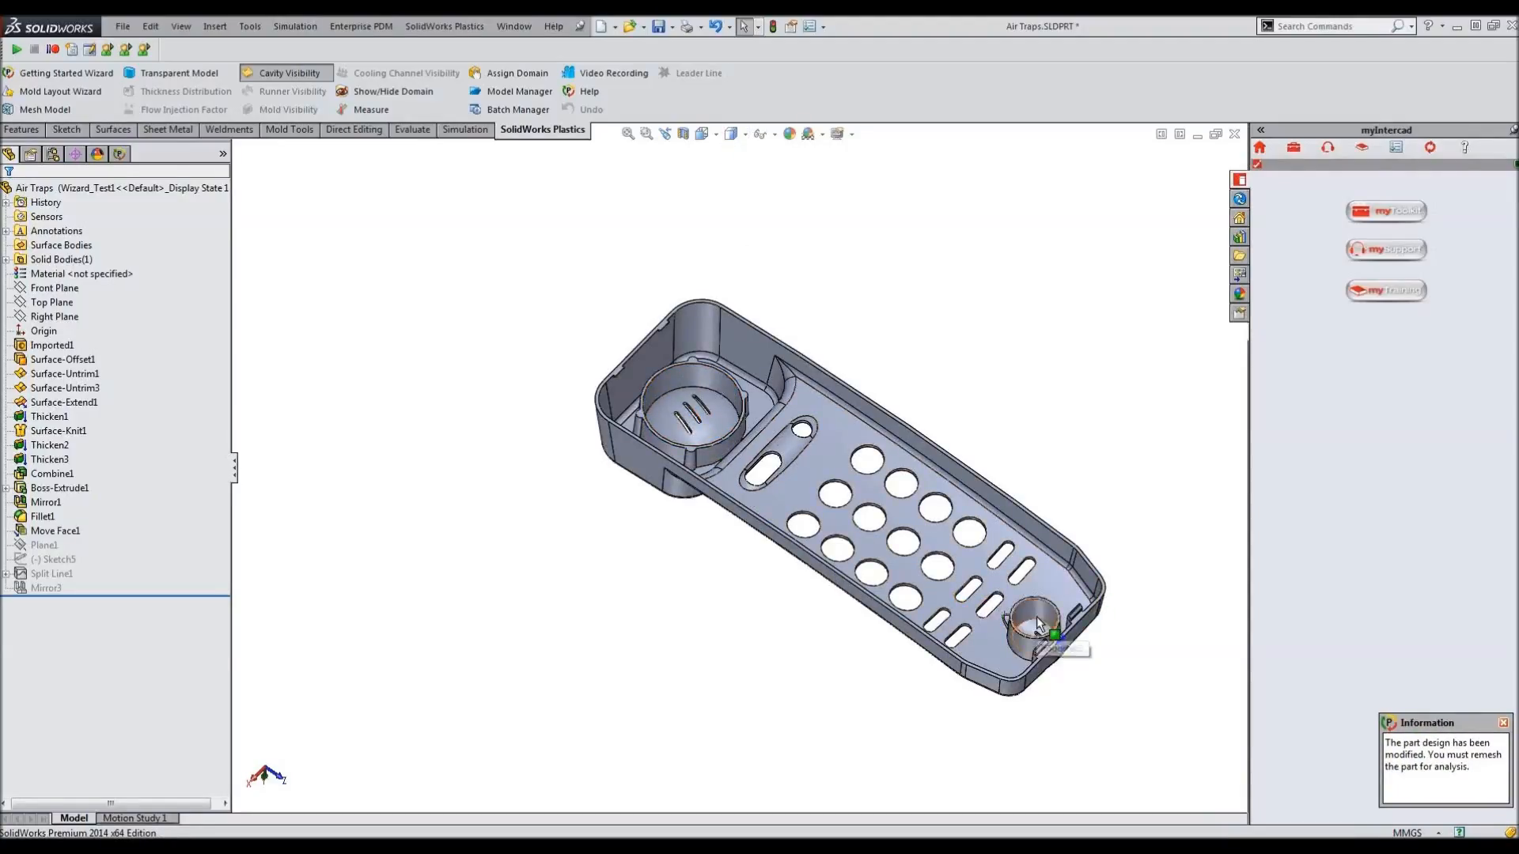
Activate the Design_Modification configuration and reload its plastics project.
click(52, 153)
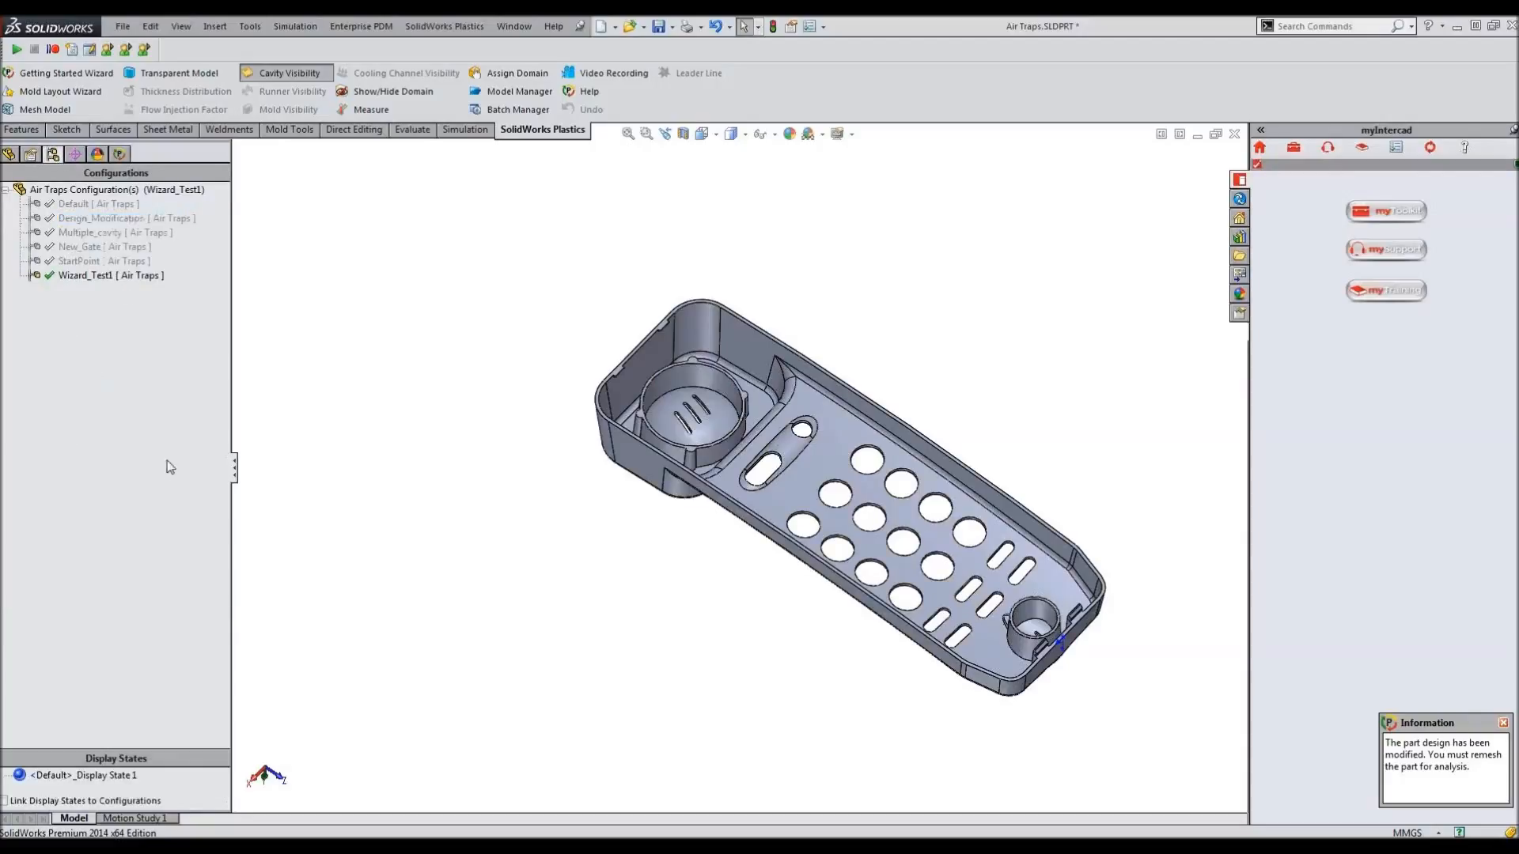
double_click(162, 220)
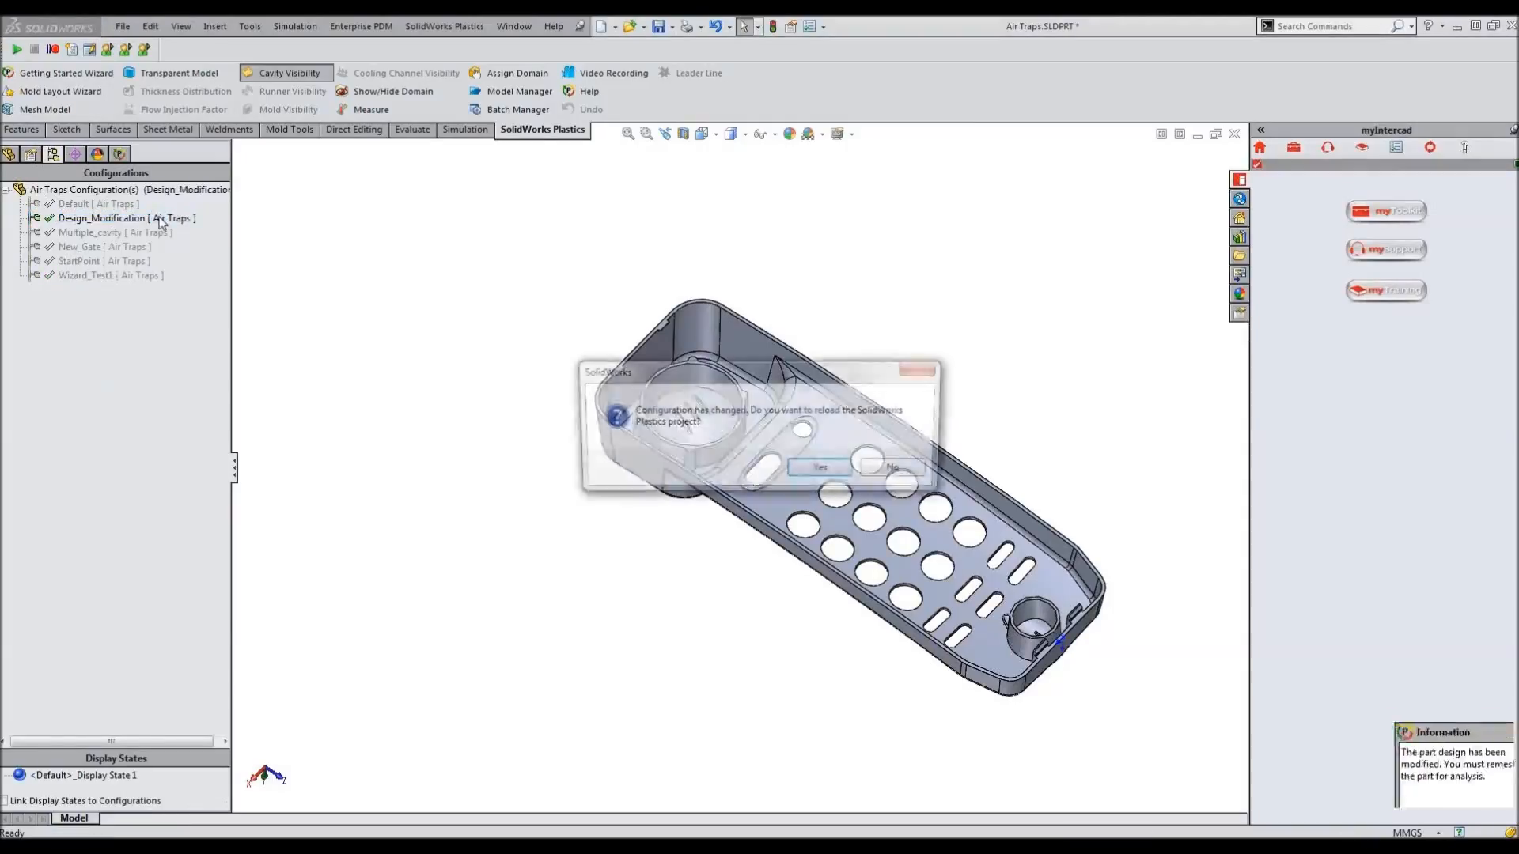
click(822, 470)
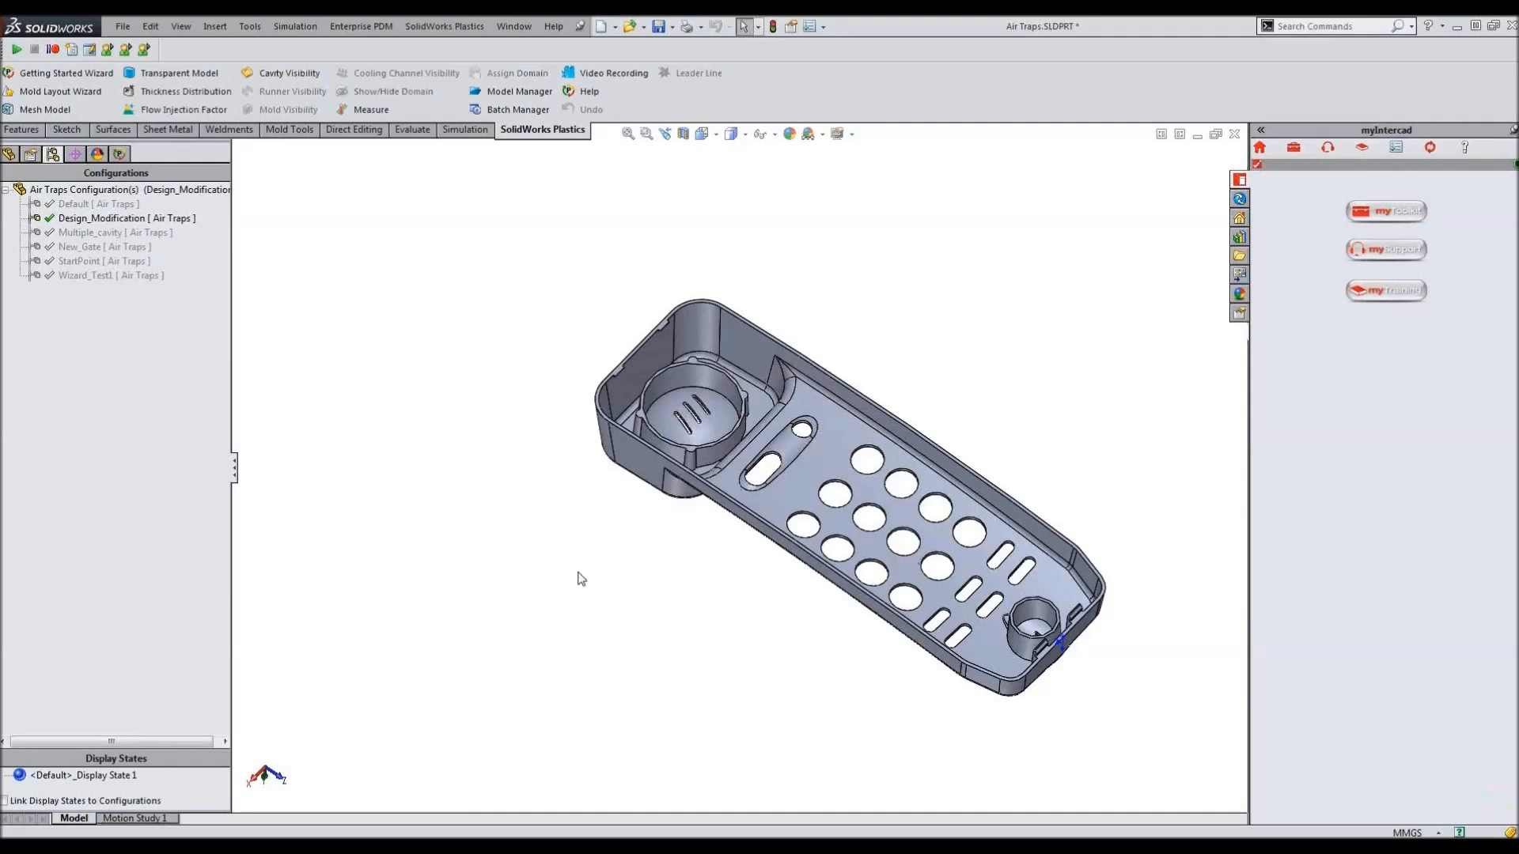
Open the flow results of Design_Modification and show the air traps on the Fill Time plot.
click(119, 154)
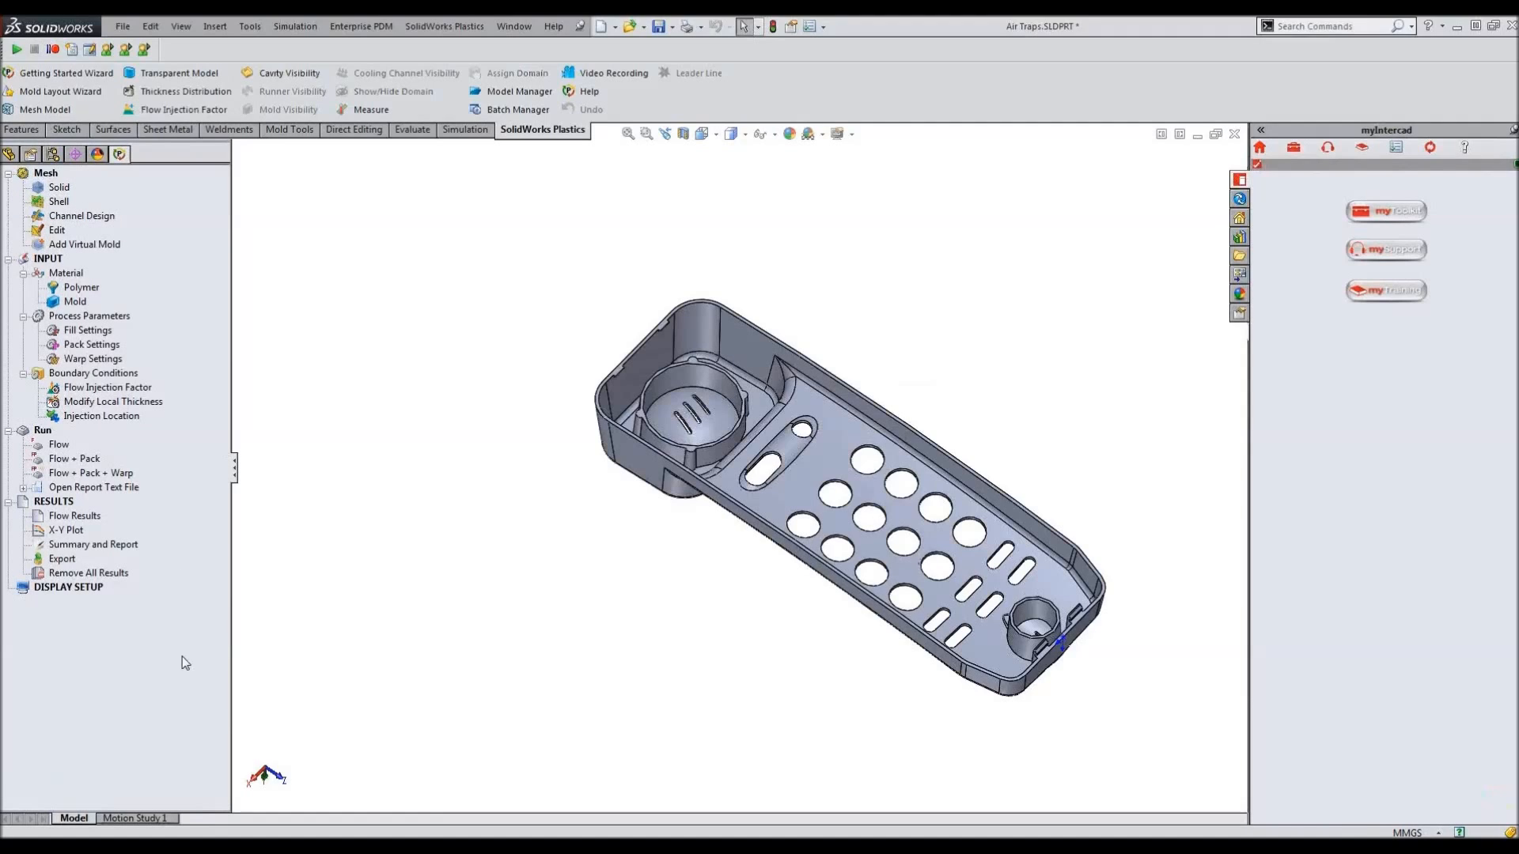
double_click(77, 518)
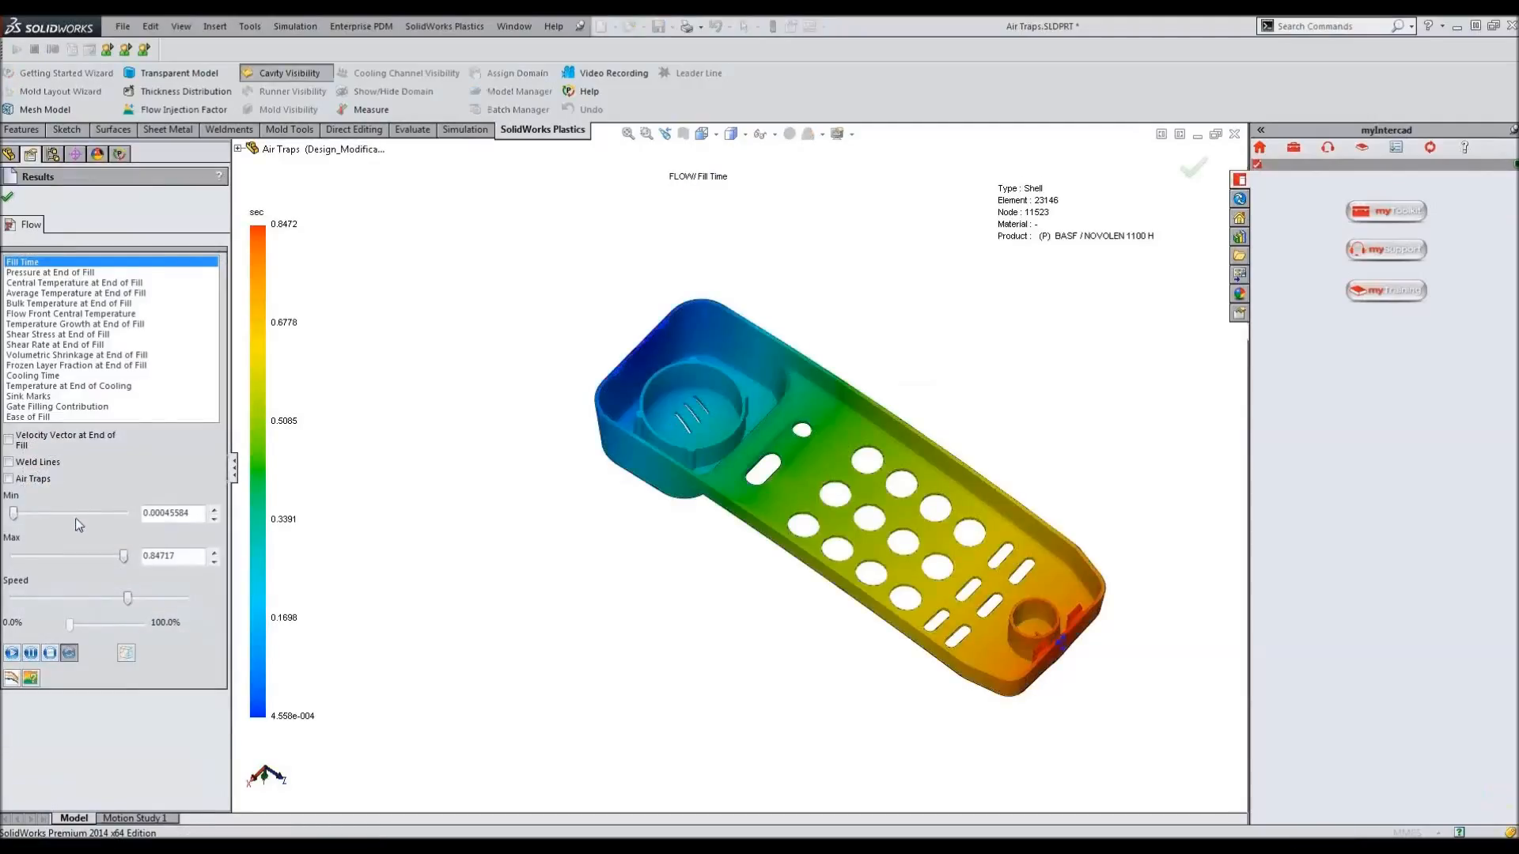
click(8, 479)
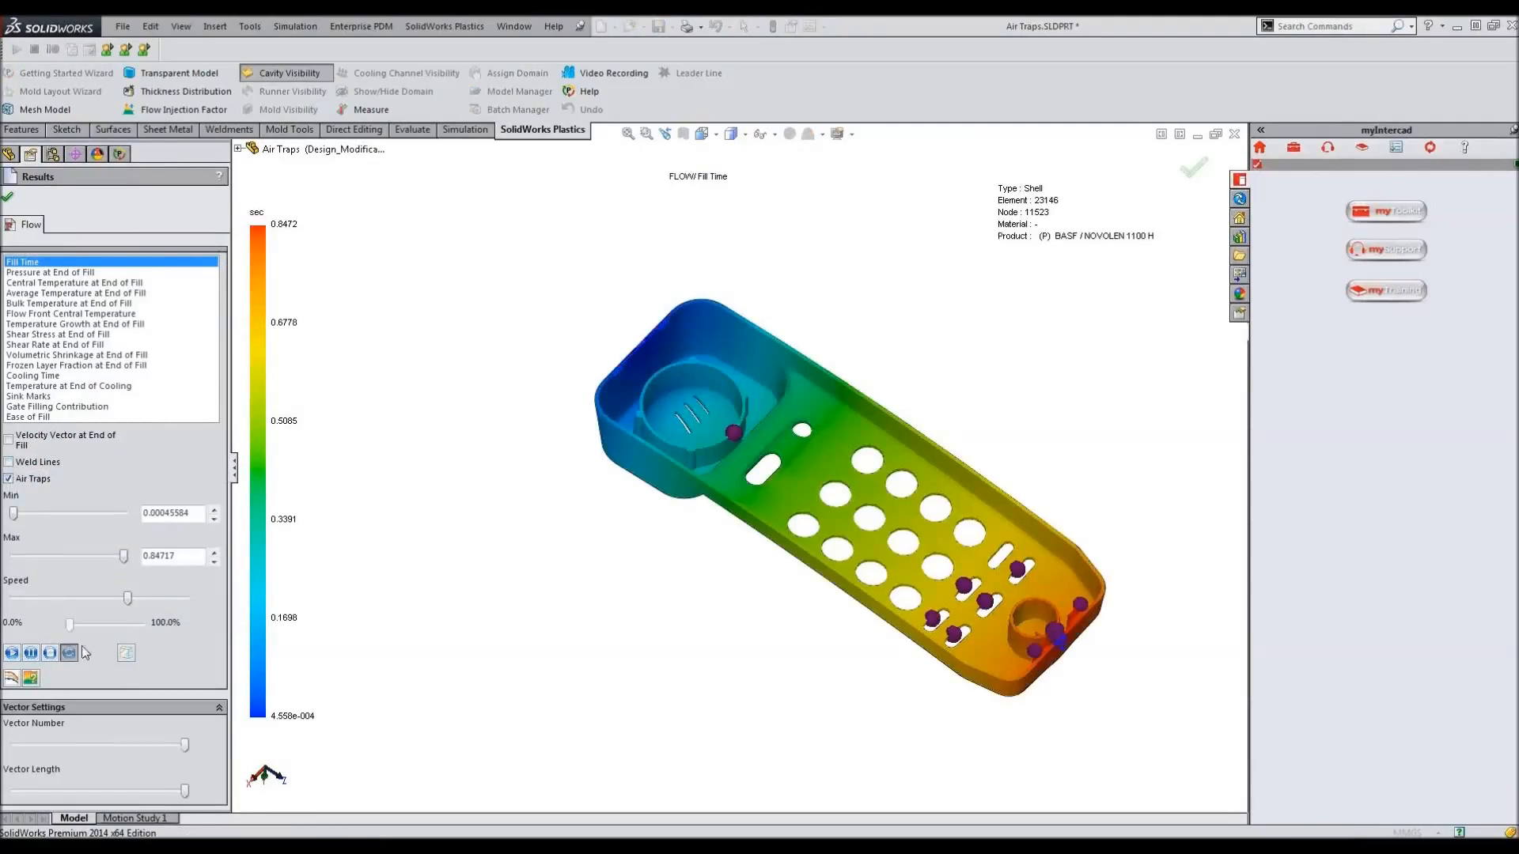
Examine the air traps, hide them, review the end-of-fill Pressure, Central Temperature and Average Temperature plots, and close the results.
middle_drag(461, 607, 471, 642)
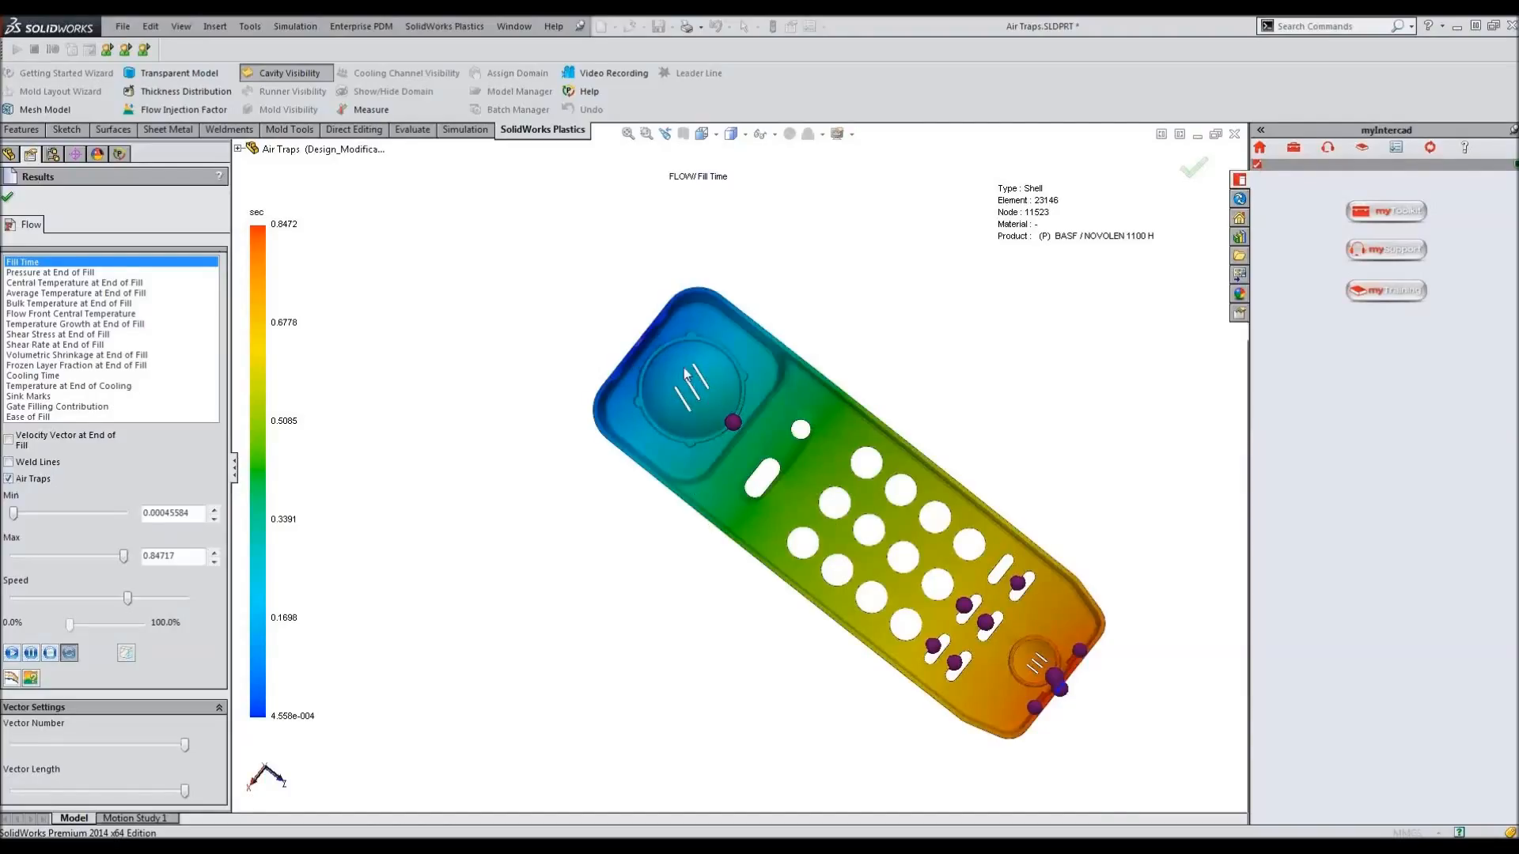
middle_drag(726, 427, 745, 317)
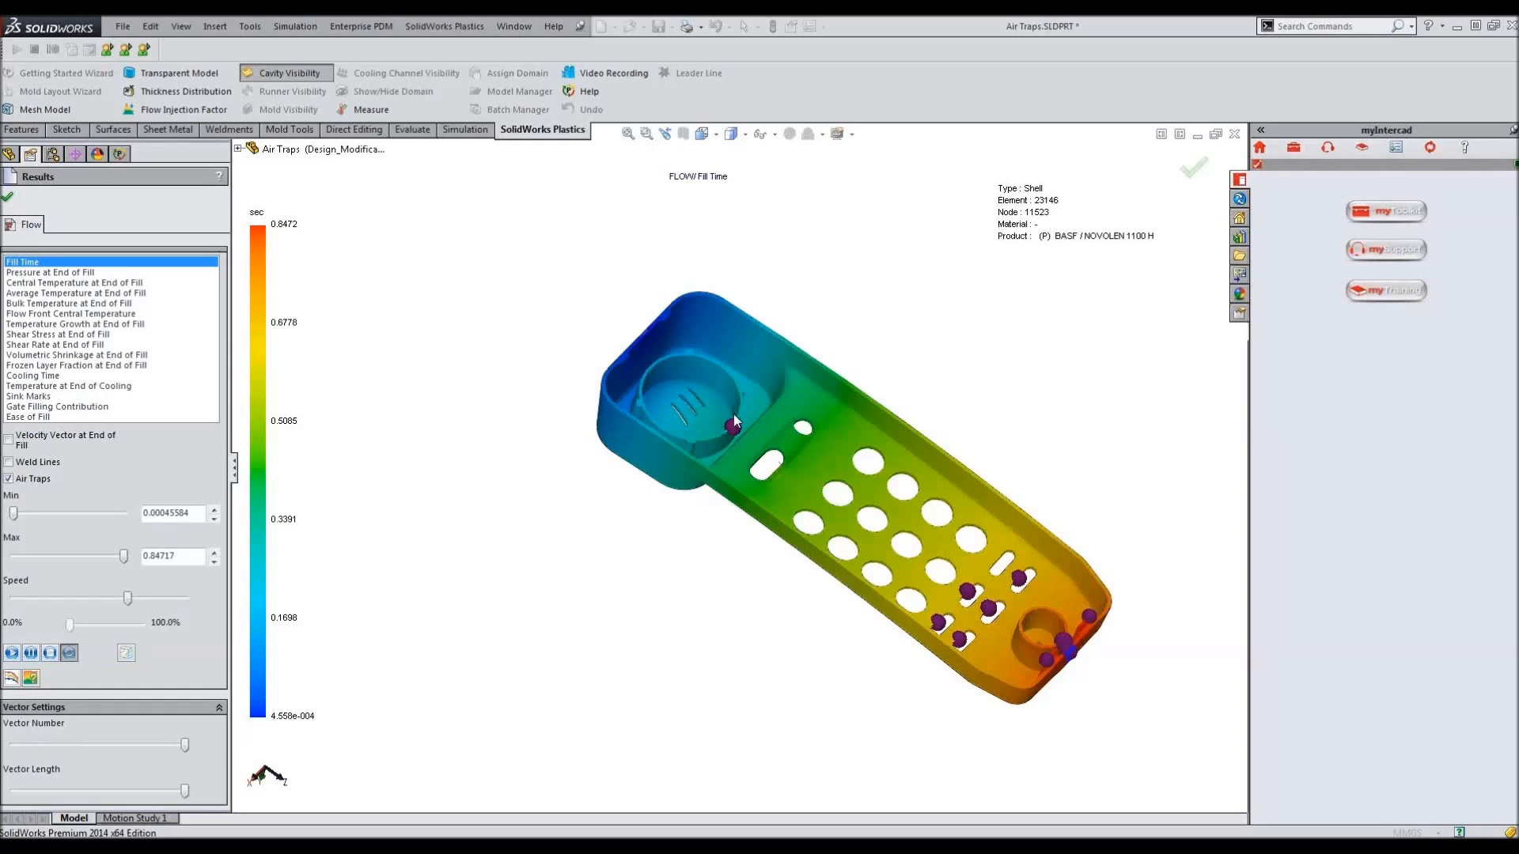
click(41, 272)
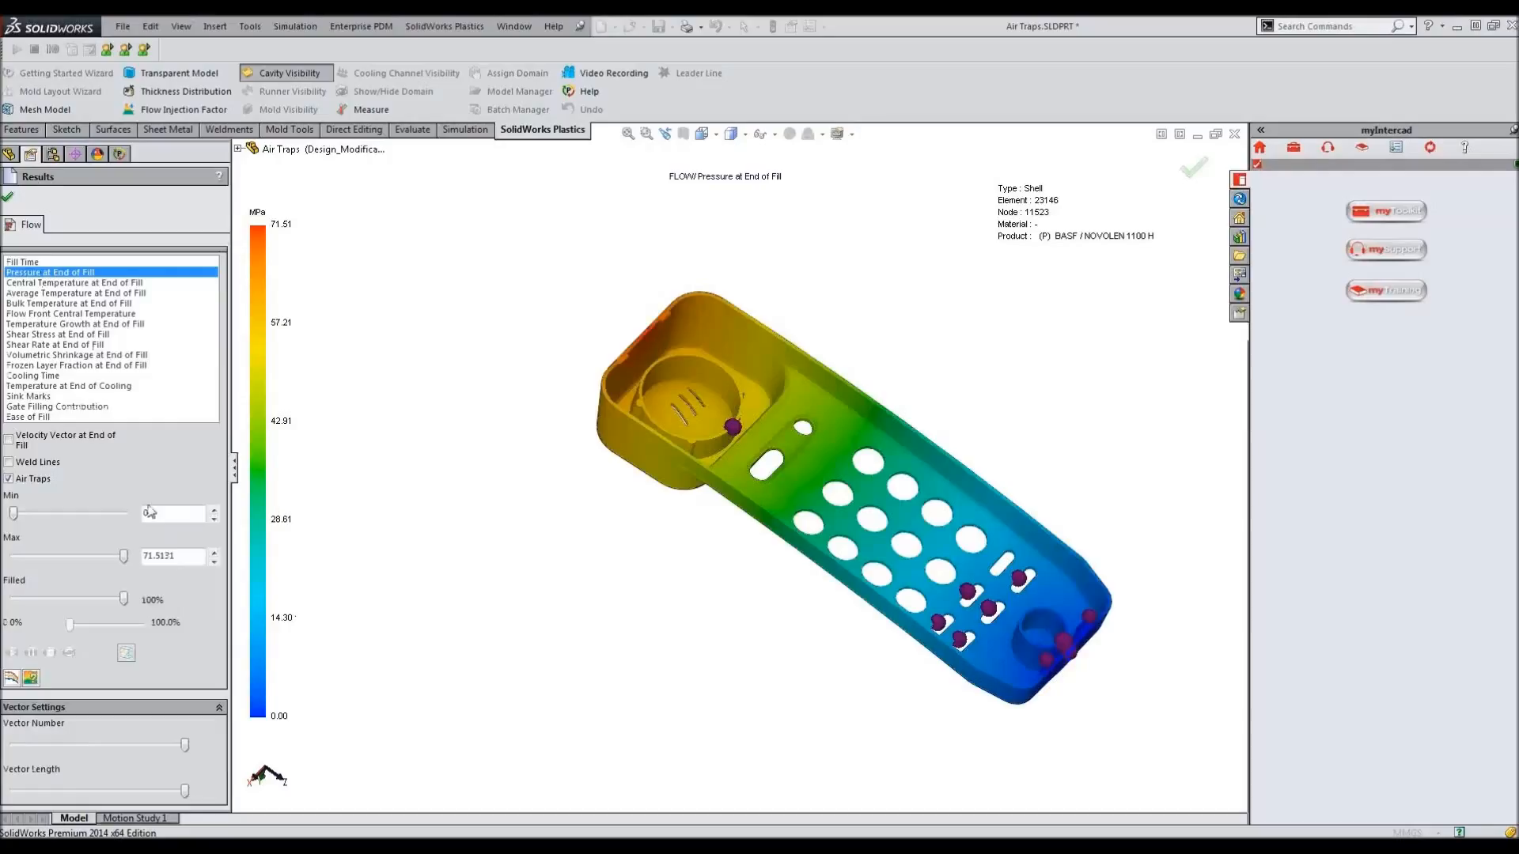
click(9, 478)
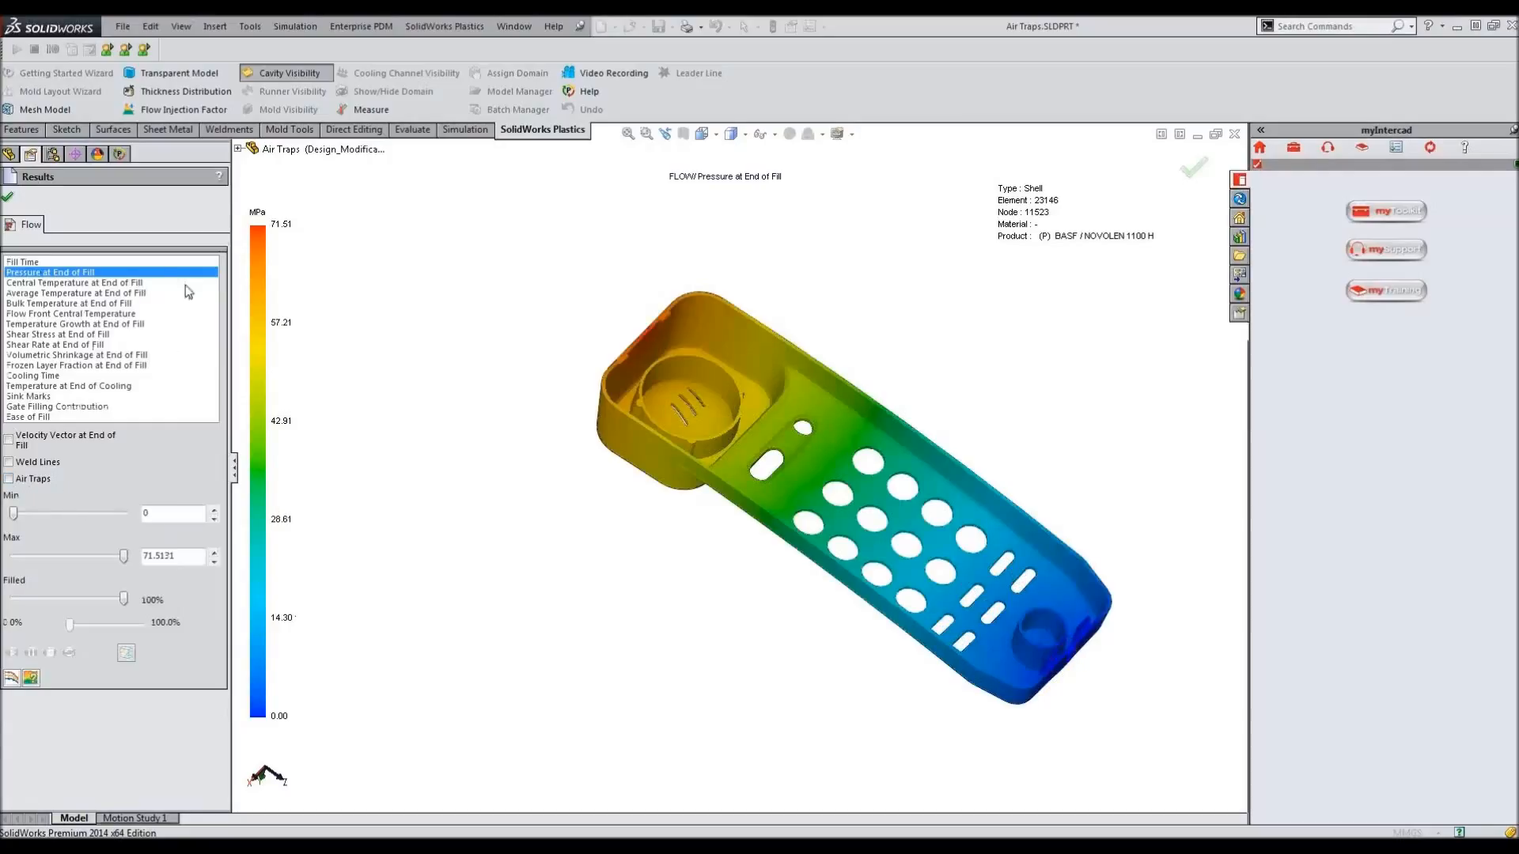
click(60, 282)
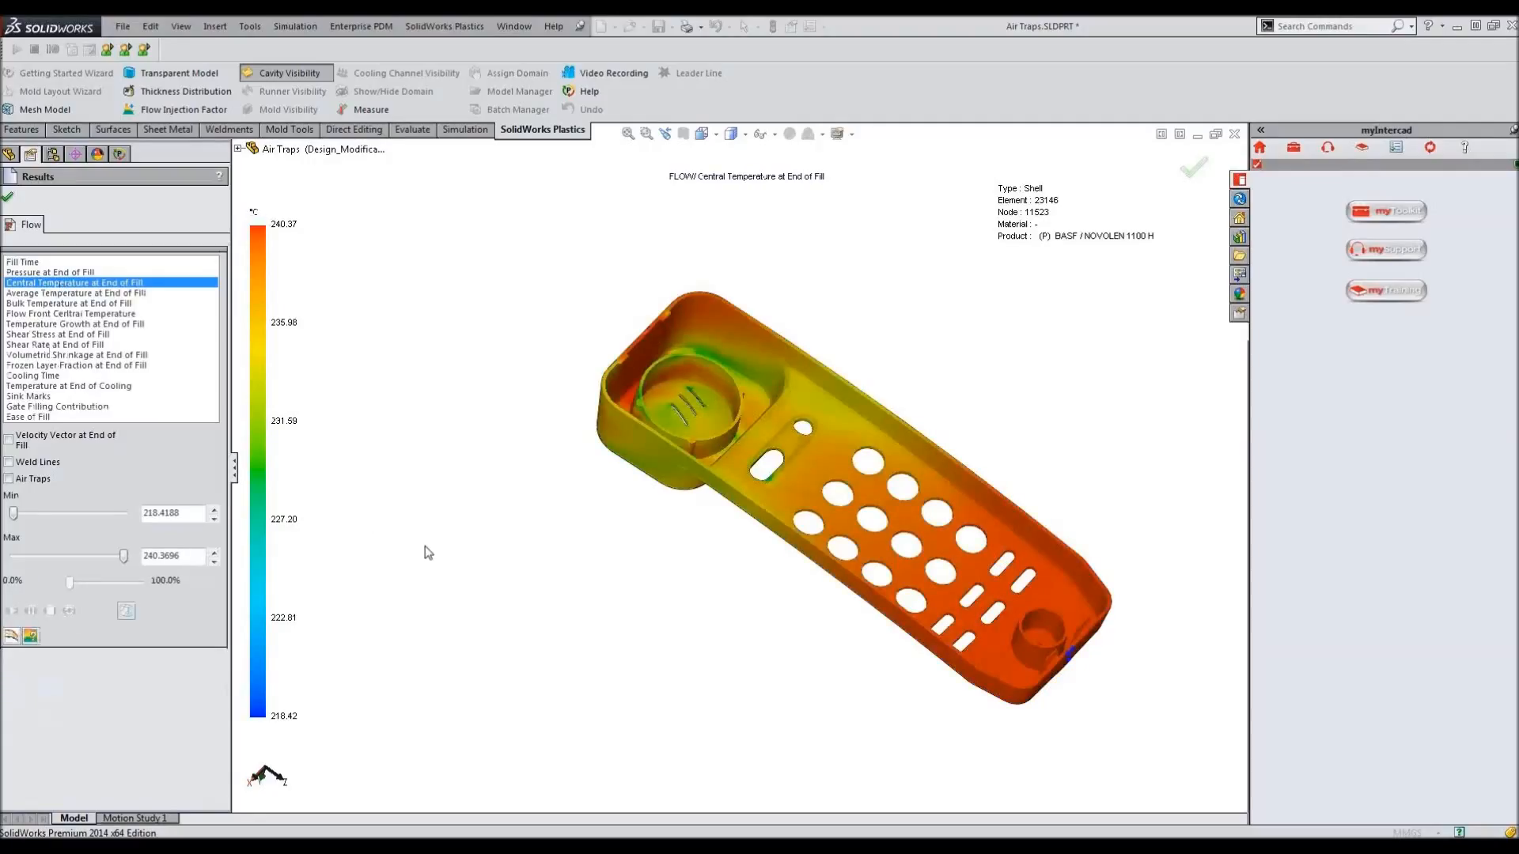
click(93, 294)
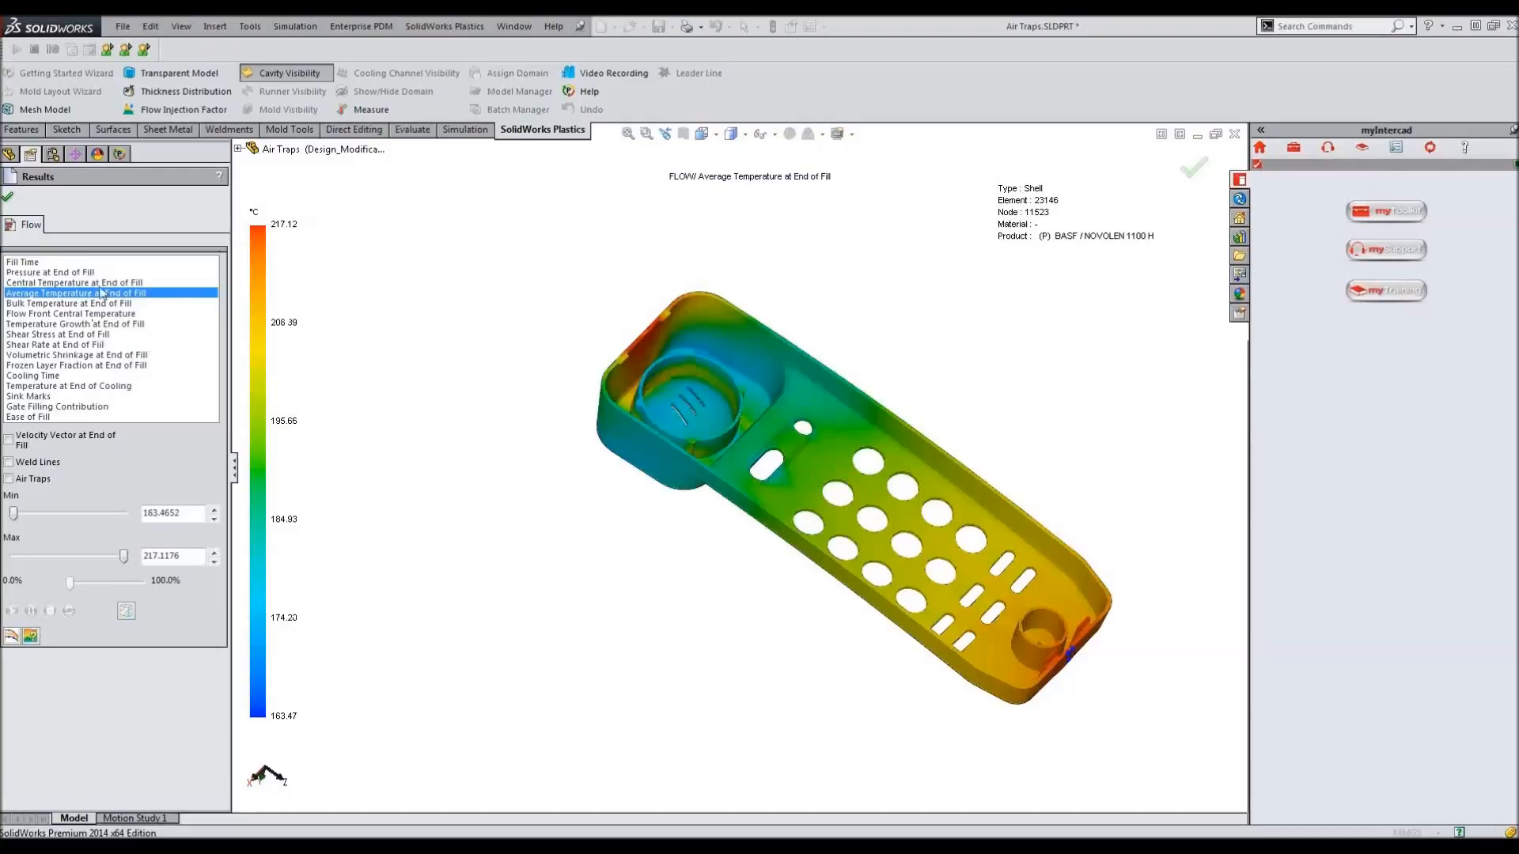
click(8, 197)
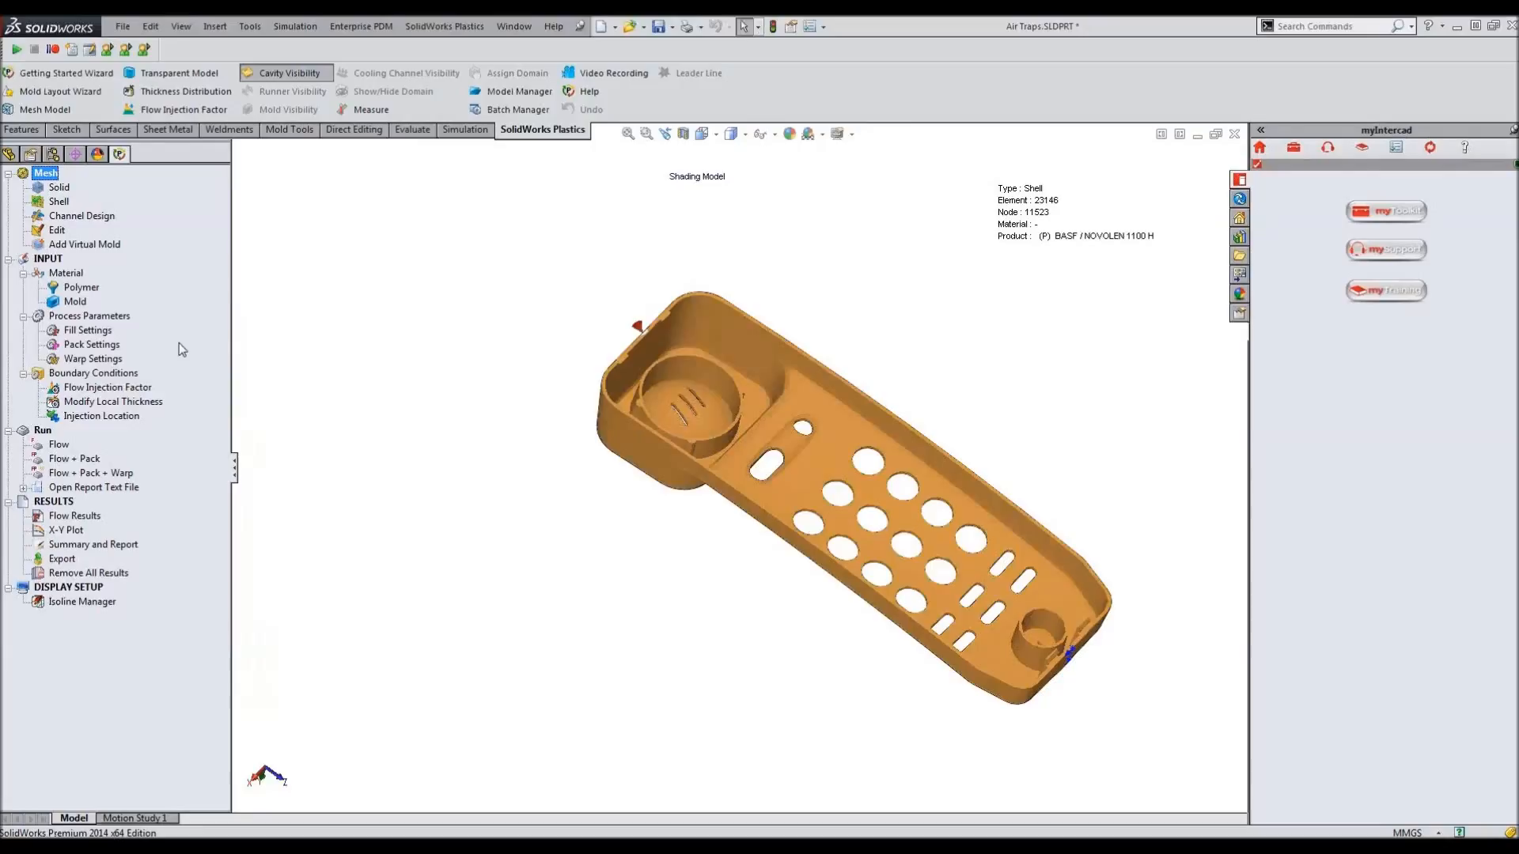
Activate the Multiple_cavity configuration, load its plastics project and view the two-part layout with its runner lines.
click(53, 154)
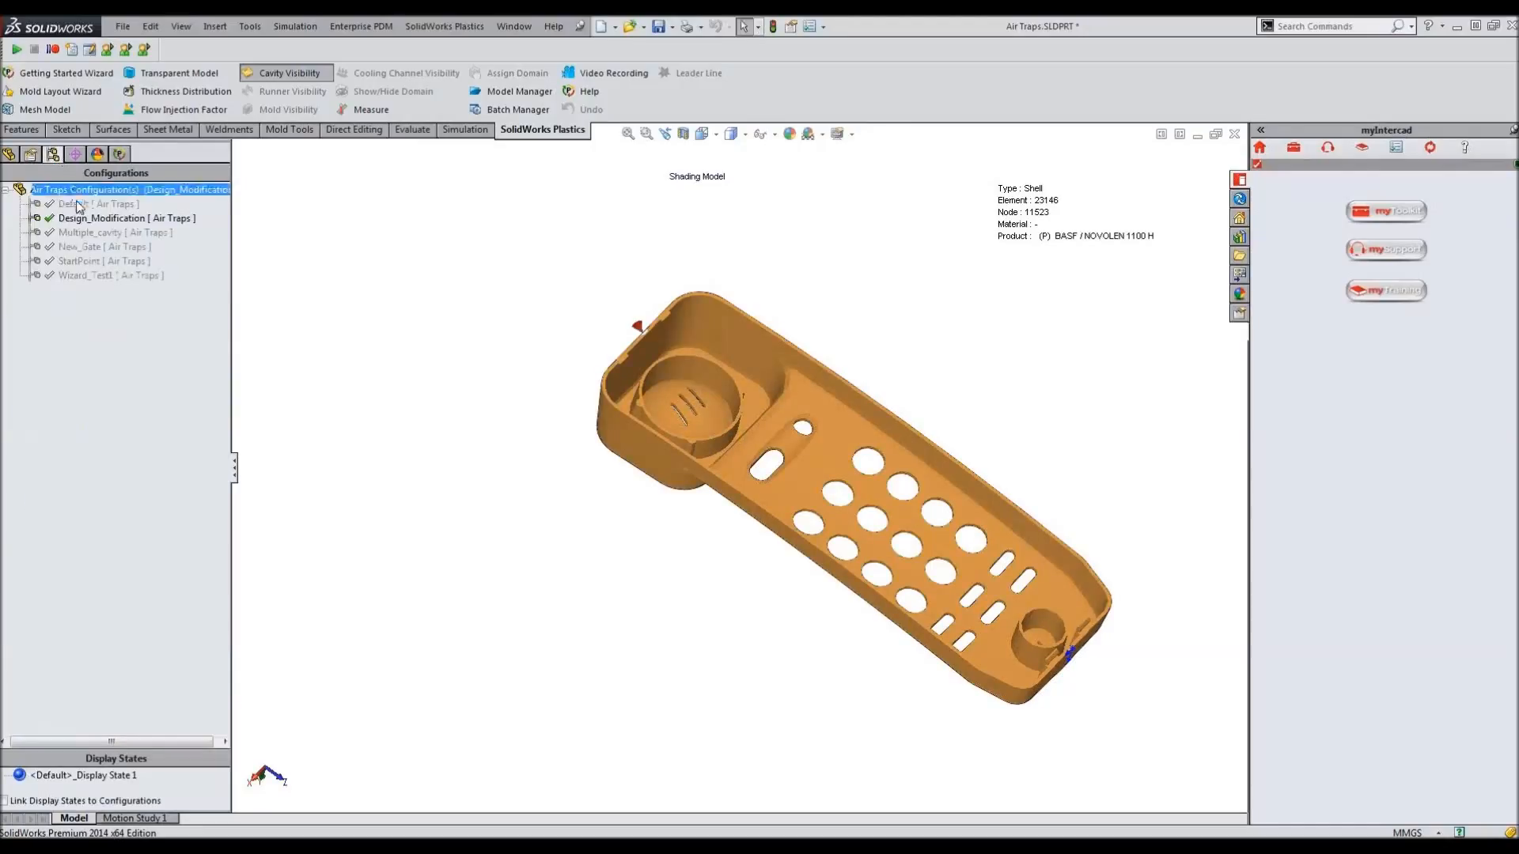
click(85, 236)
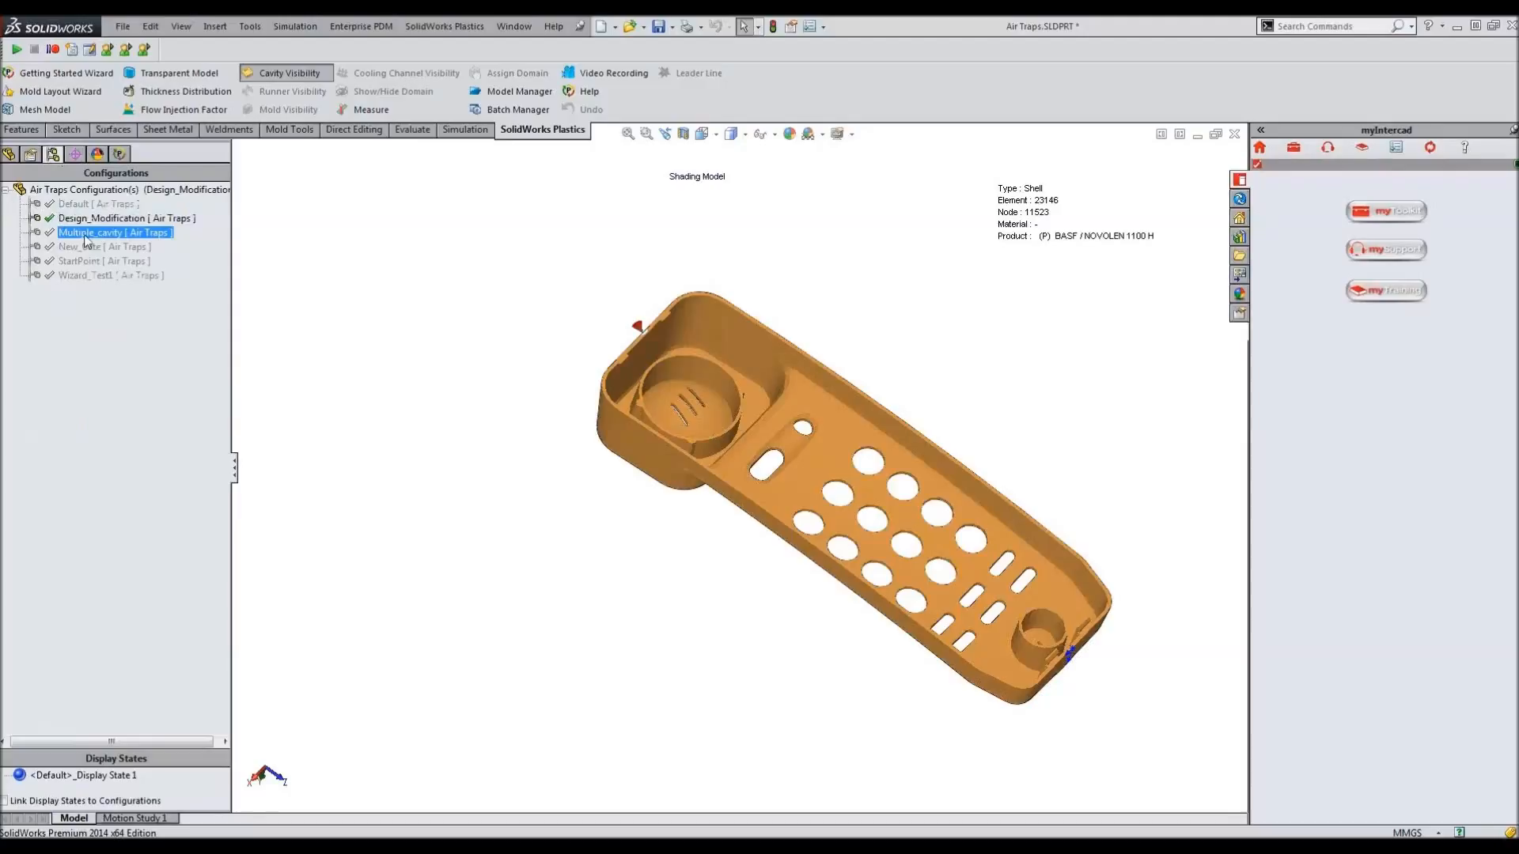
double_click(84, 233)
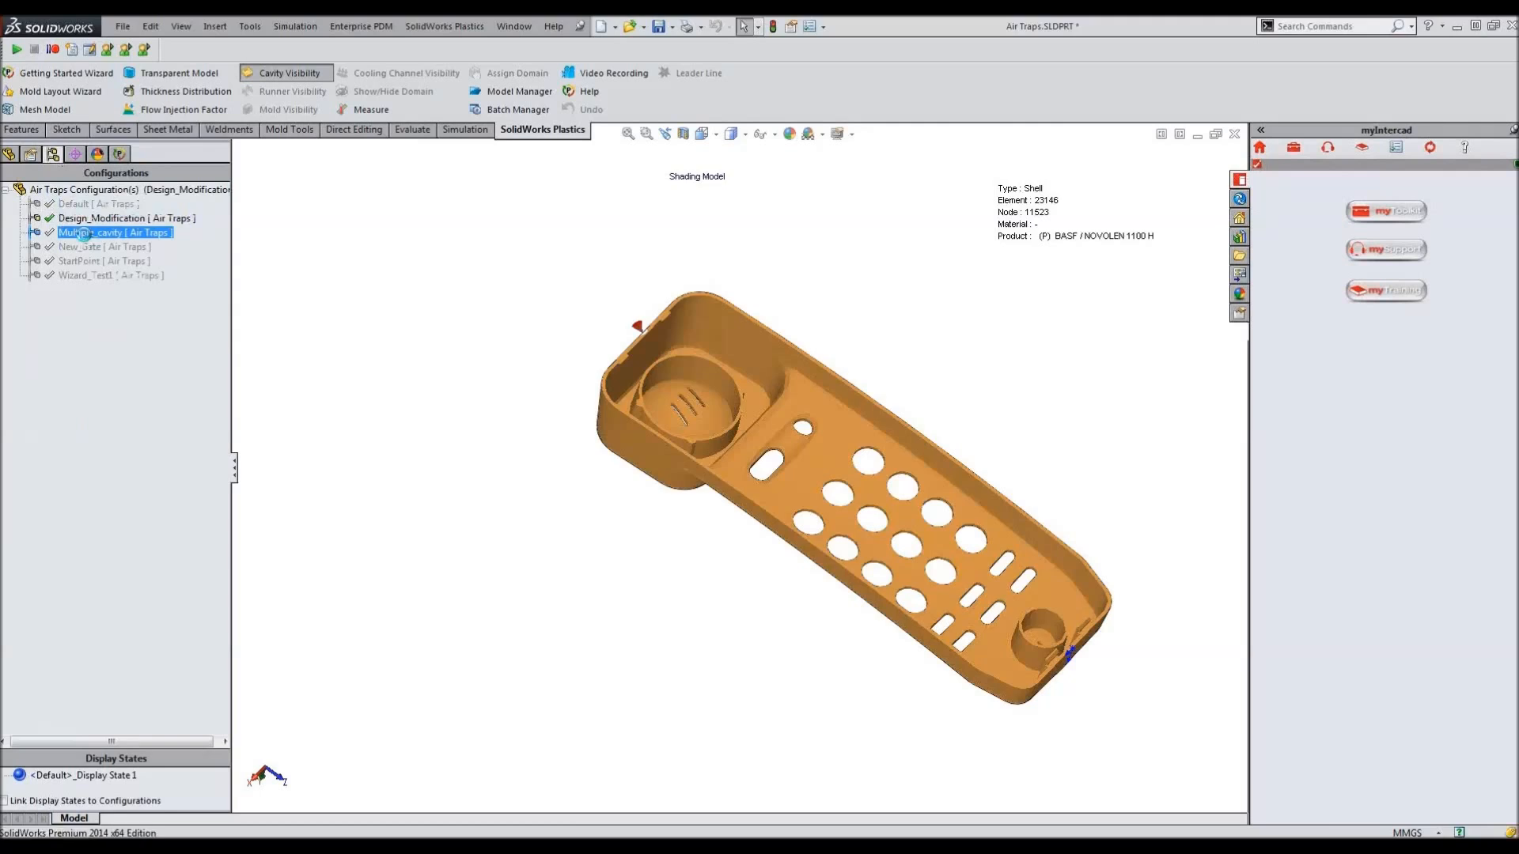
click(820, 469)
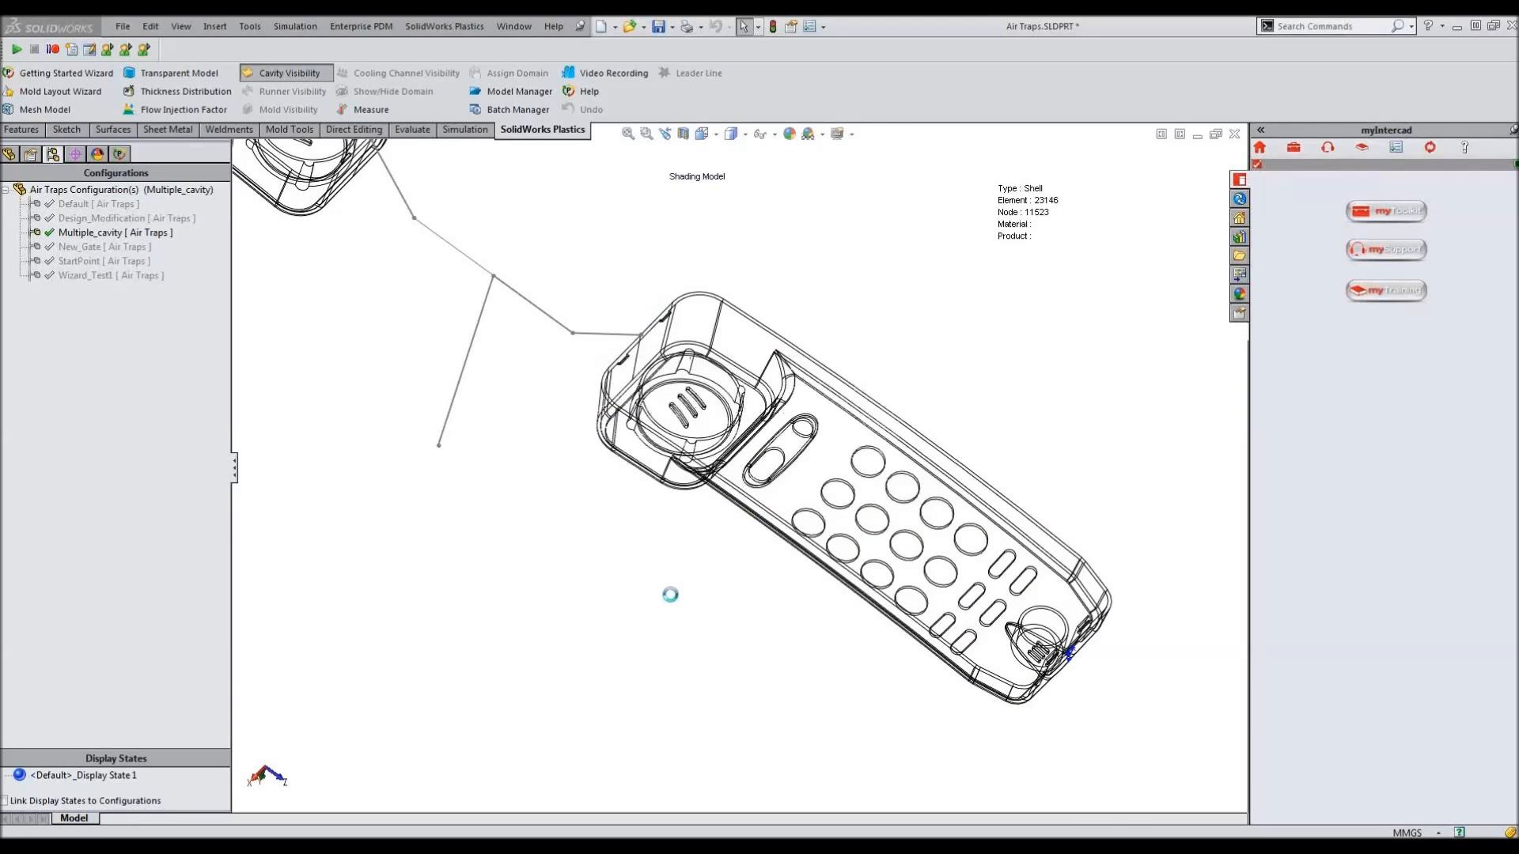
middle_drag(639, 654, 671, 258)
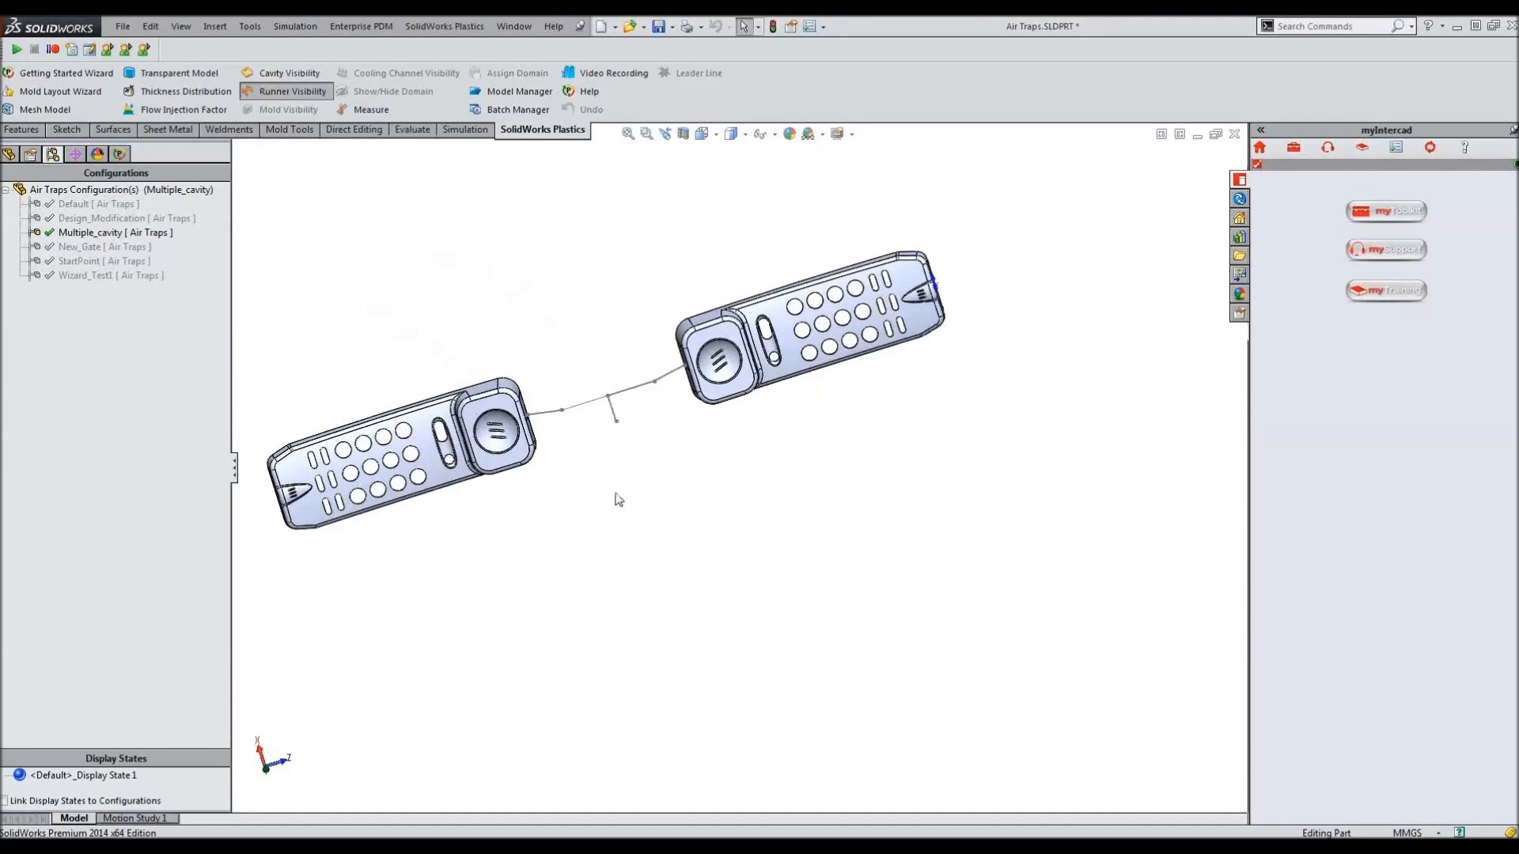
middle_drag(616, 493, 605, 268)
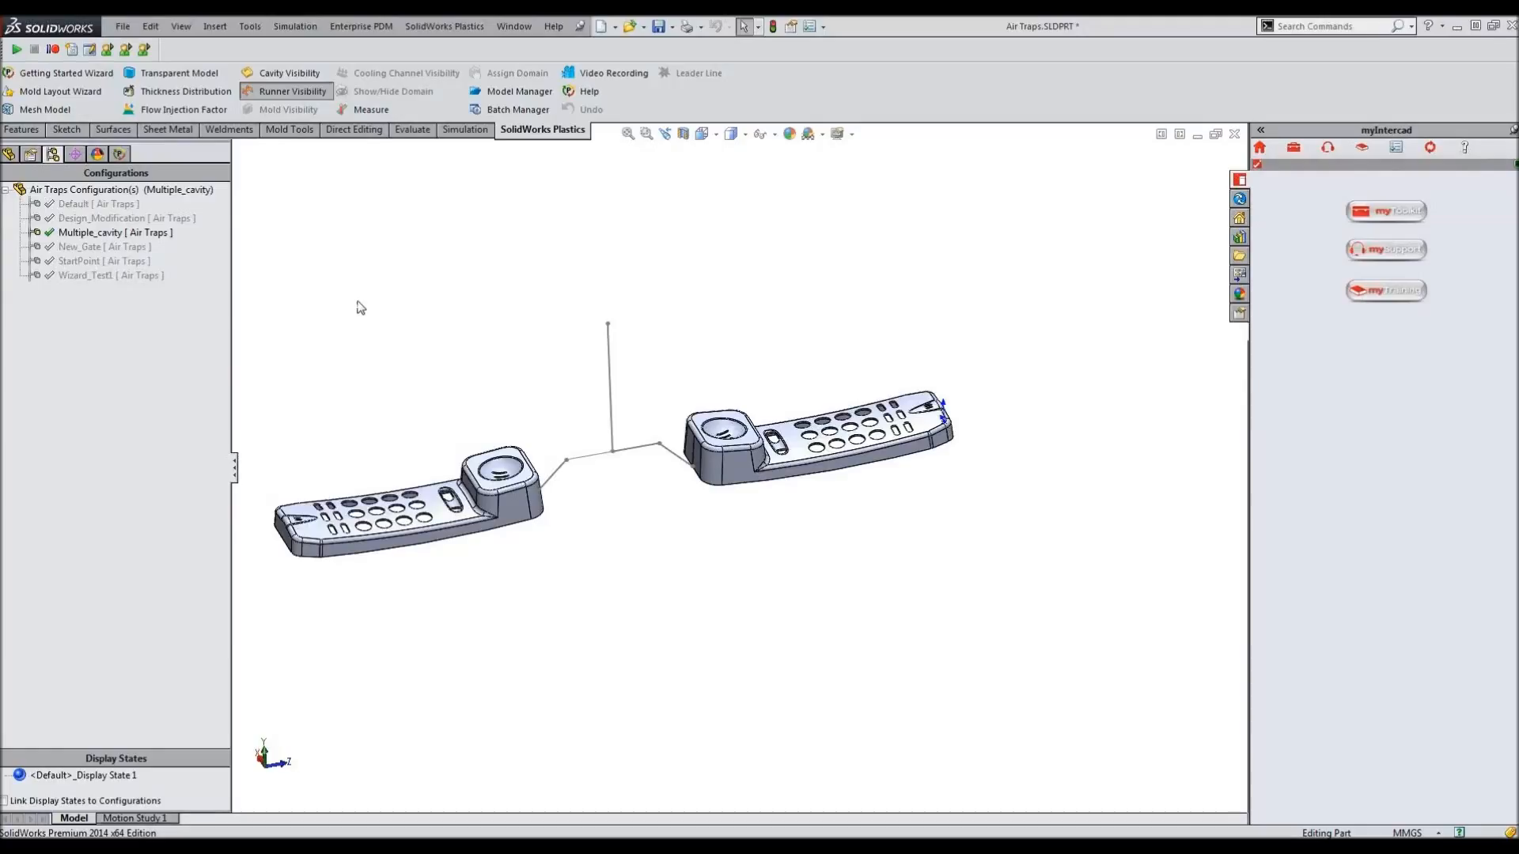
Open the flow results of Multiple_cavity, examine the Fill Time plot across the runner and both cavities, and close the results.
click(120, 156)
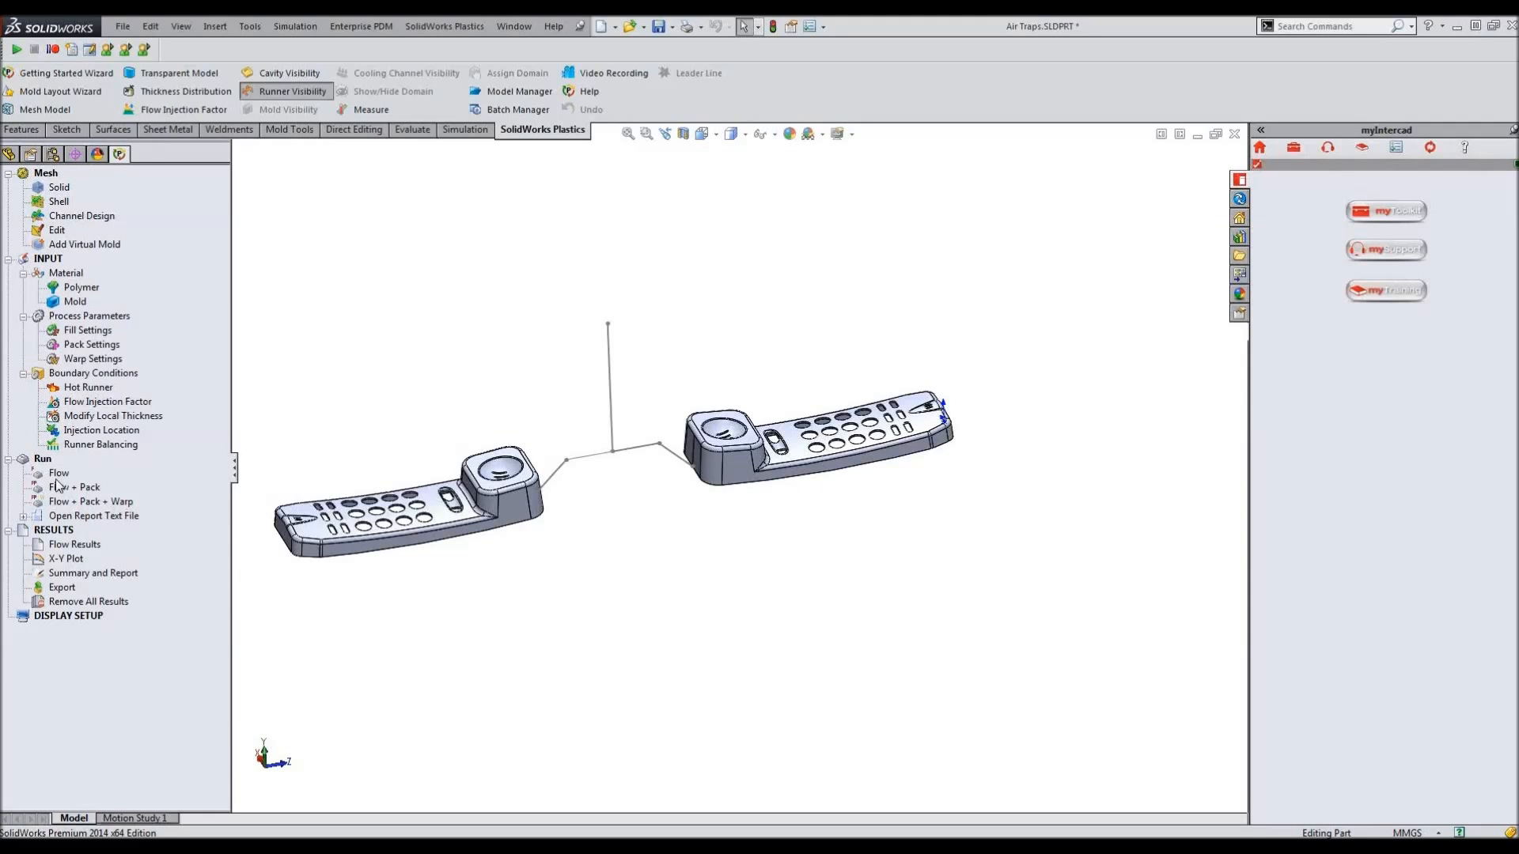
double_click(73, 546)
middle_drag(417, 610, 451, 611)
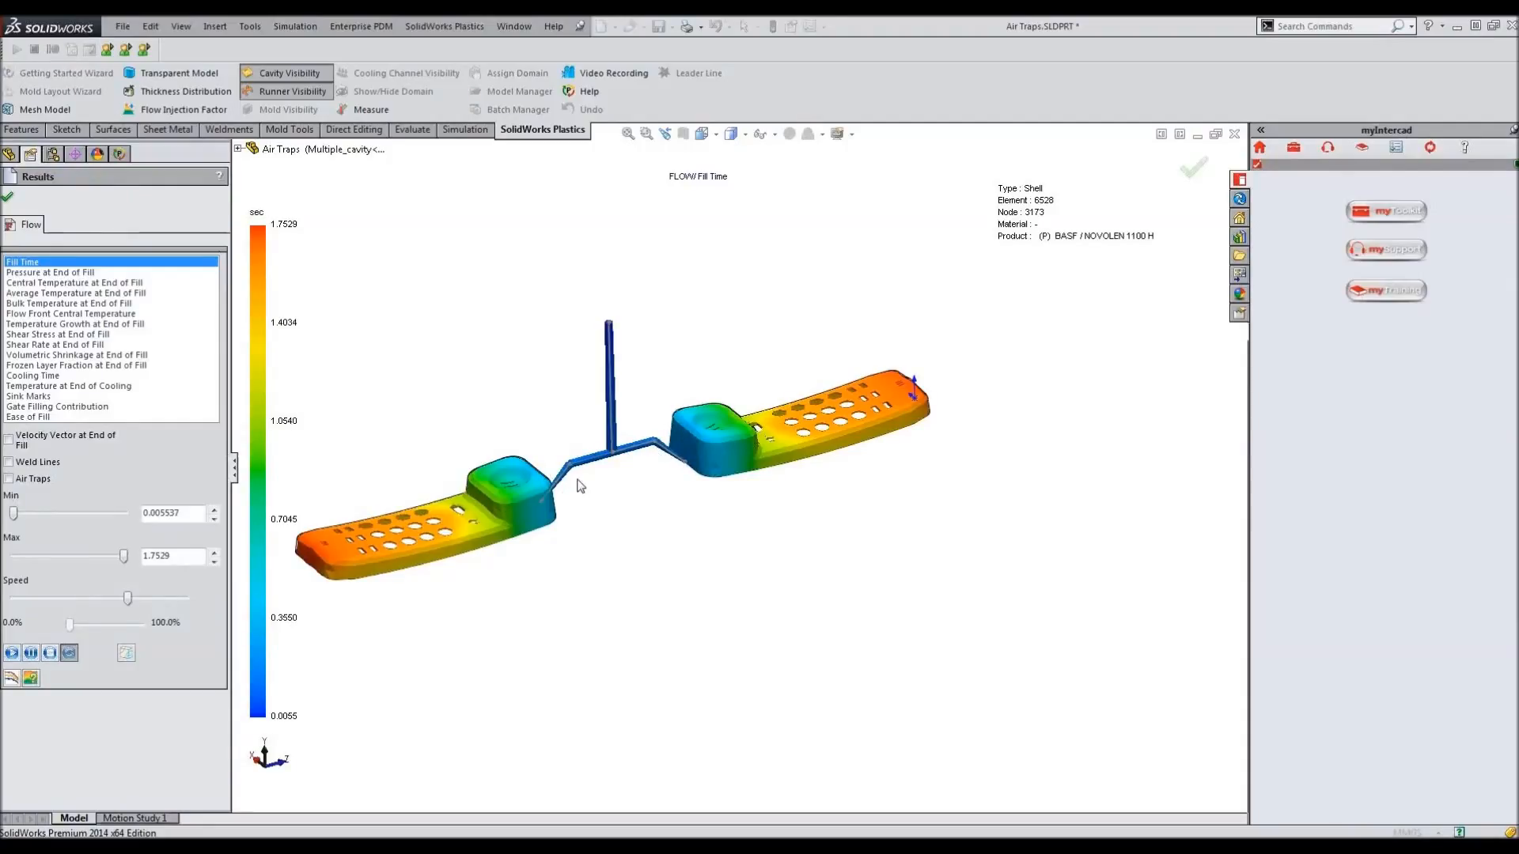
middle_drag(586, 416, 590, 490)
middle_drag(489, 514, 586, 463)
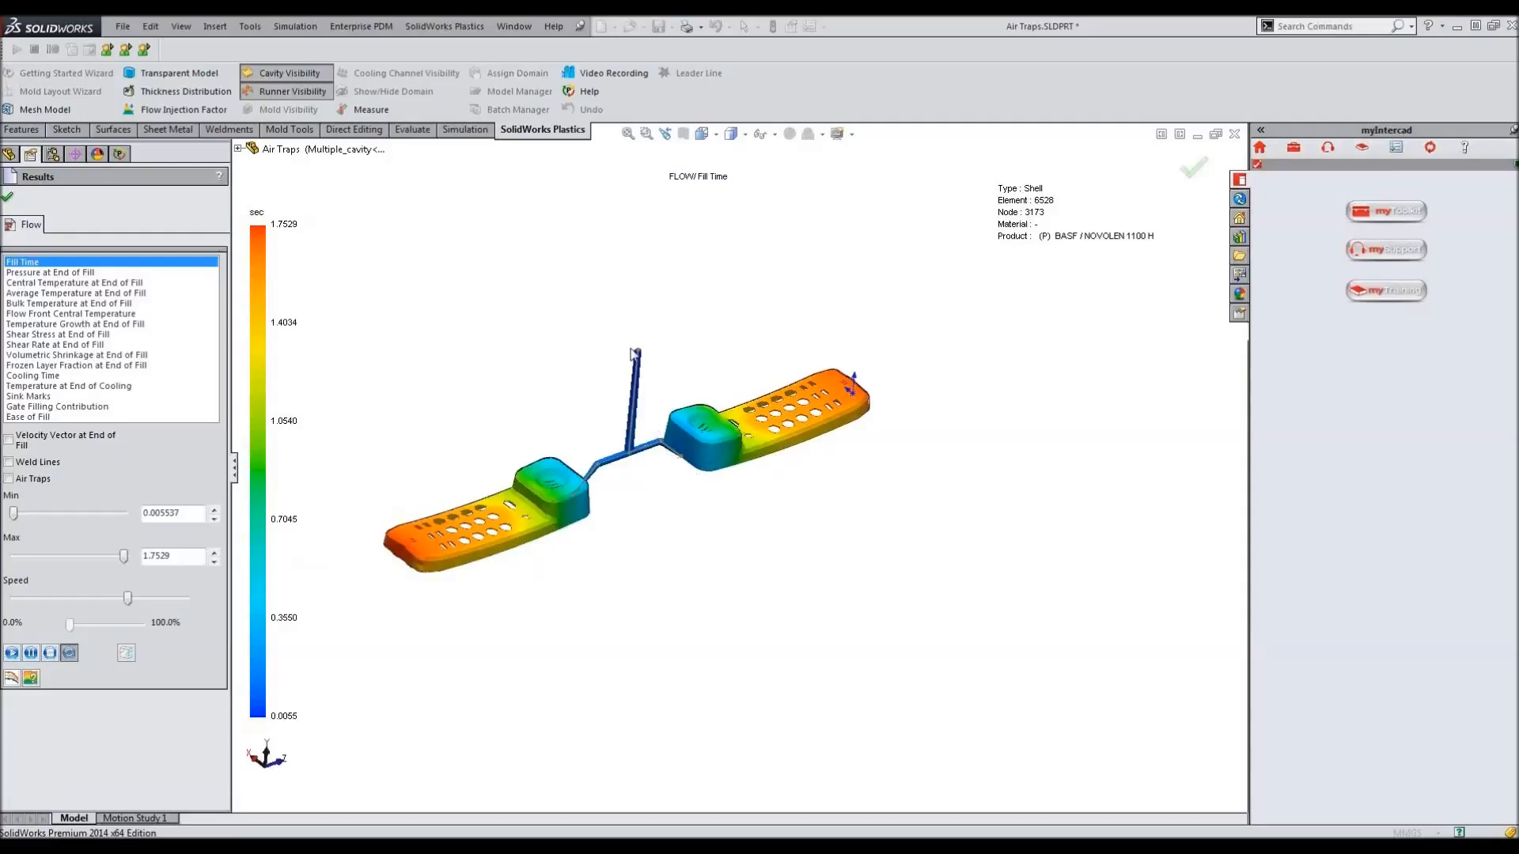
scroll(647, 405, down, 2)
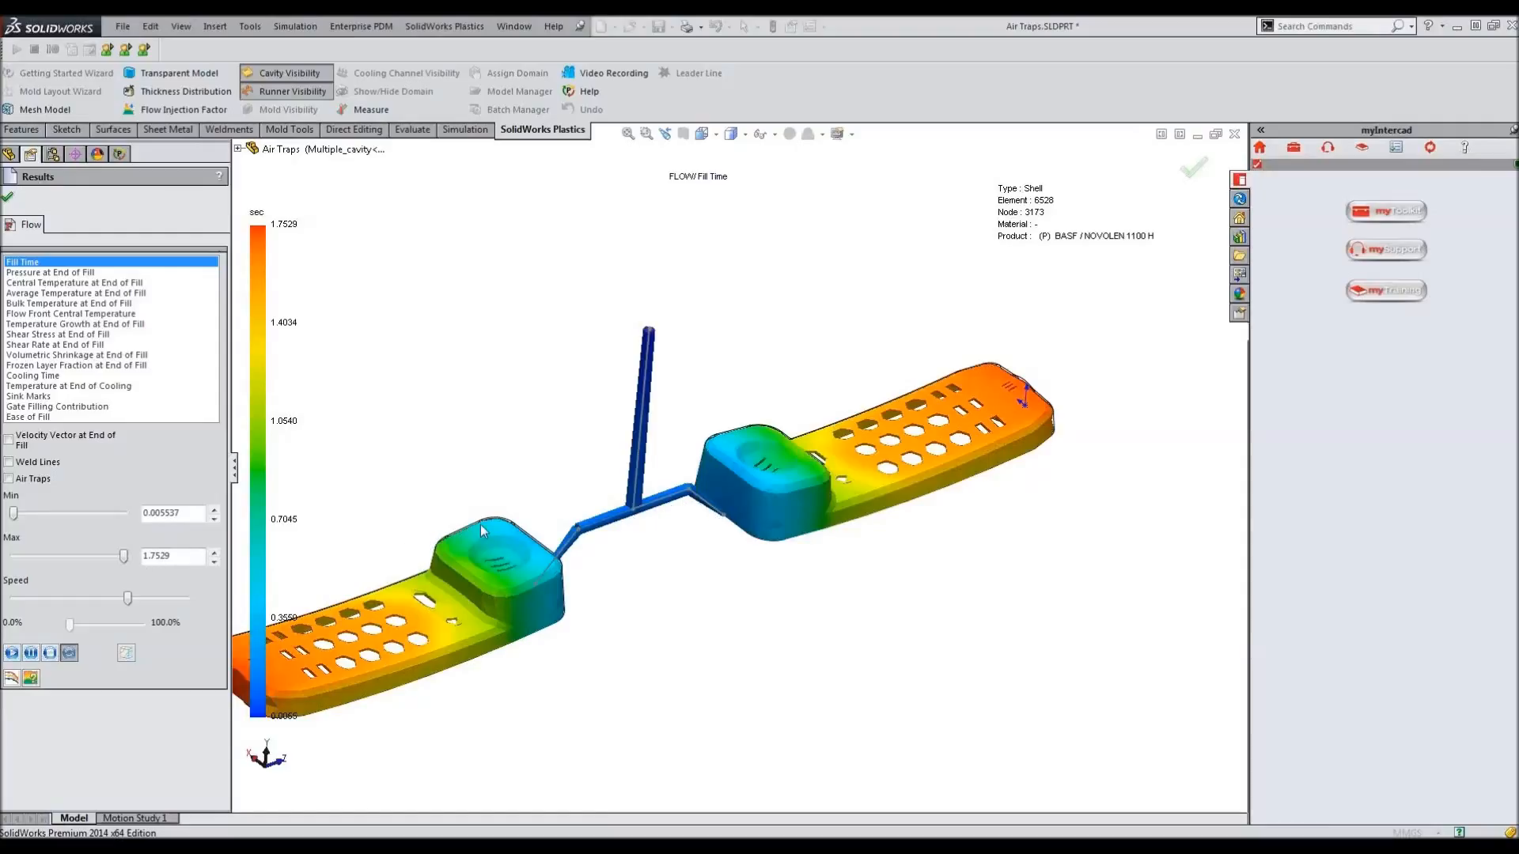
scroll(481, 524, down, 2)
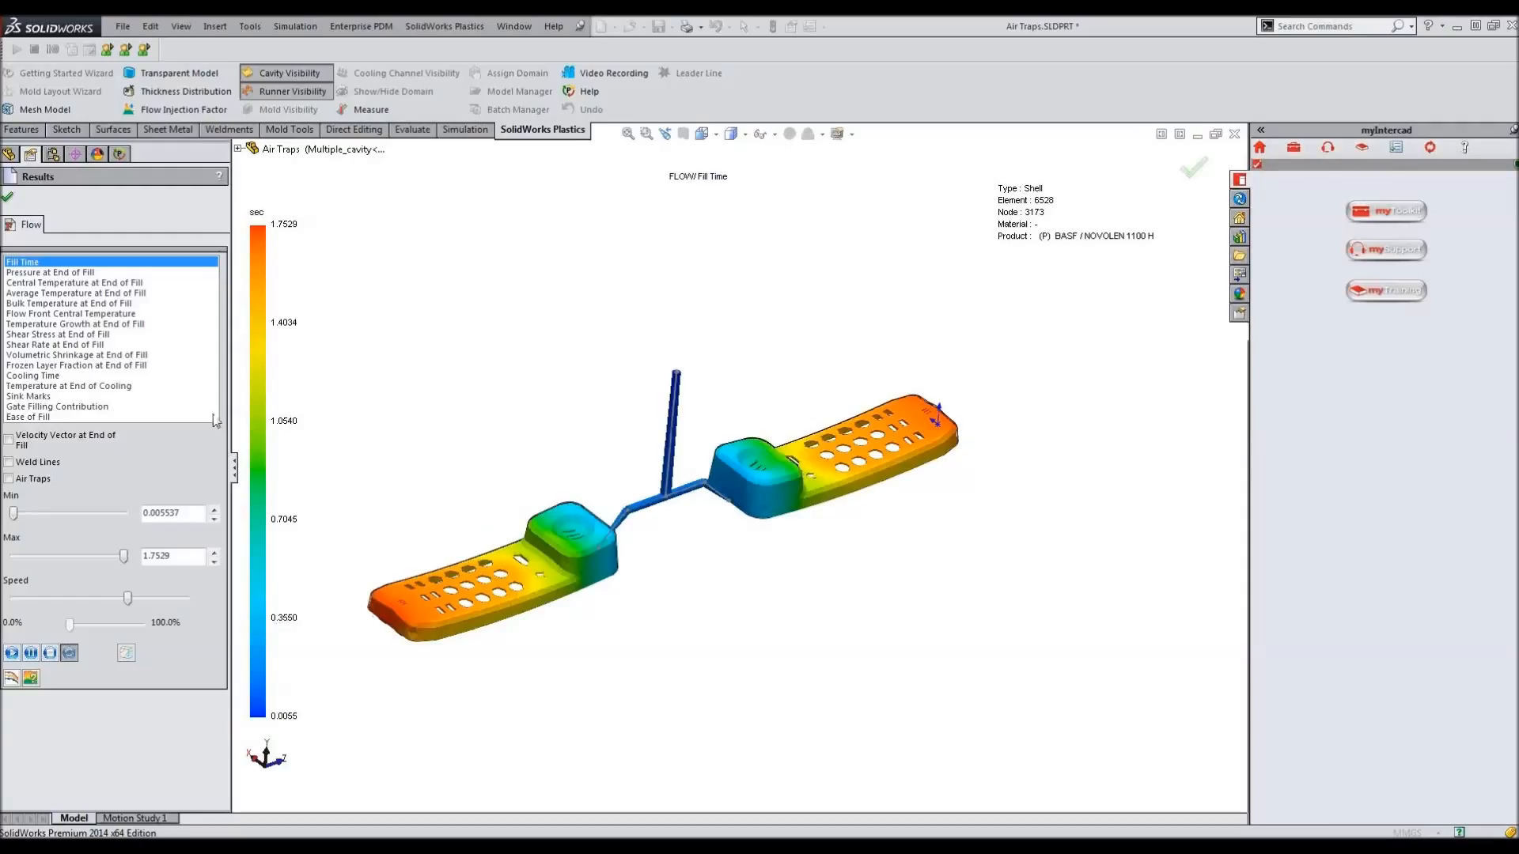
click(7, 197)
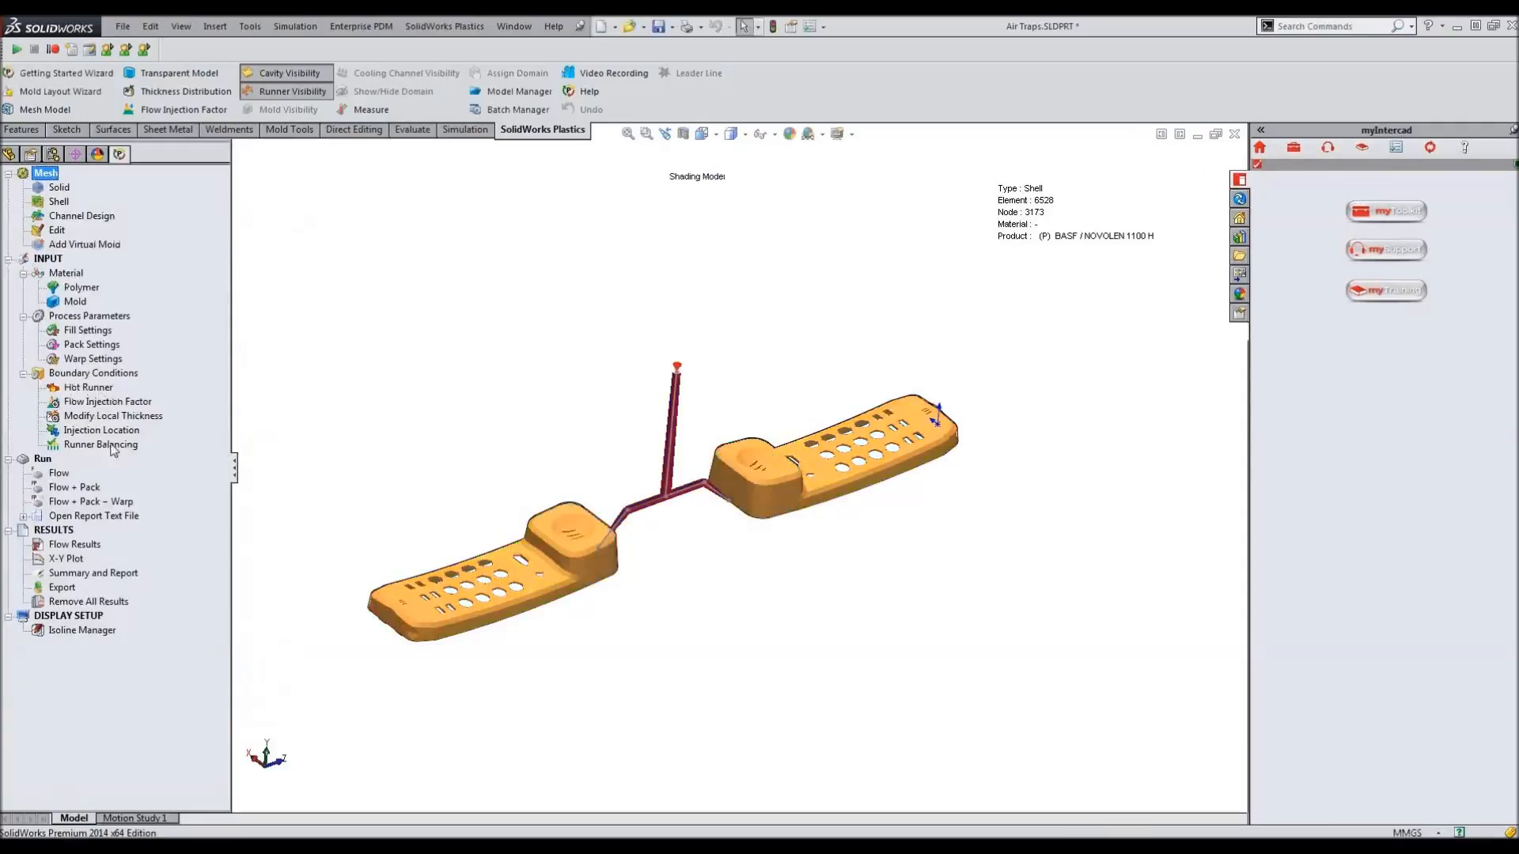
Open the Runner Balancing settings for the two-cavity layout, review them and close them without starting the calculation.
click(102, 445)
double_click(103, 446)
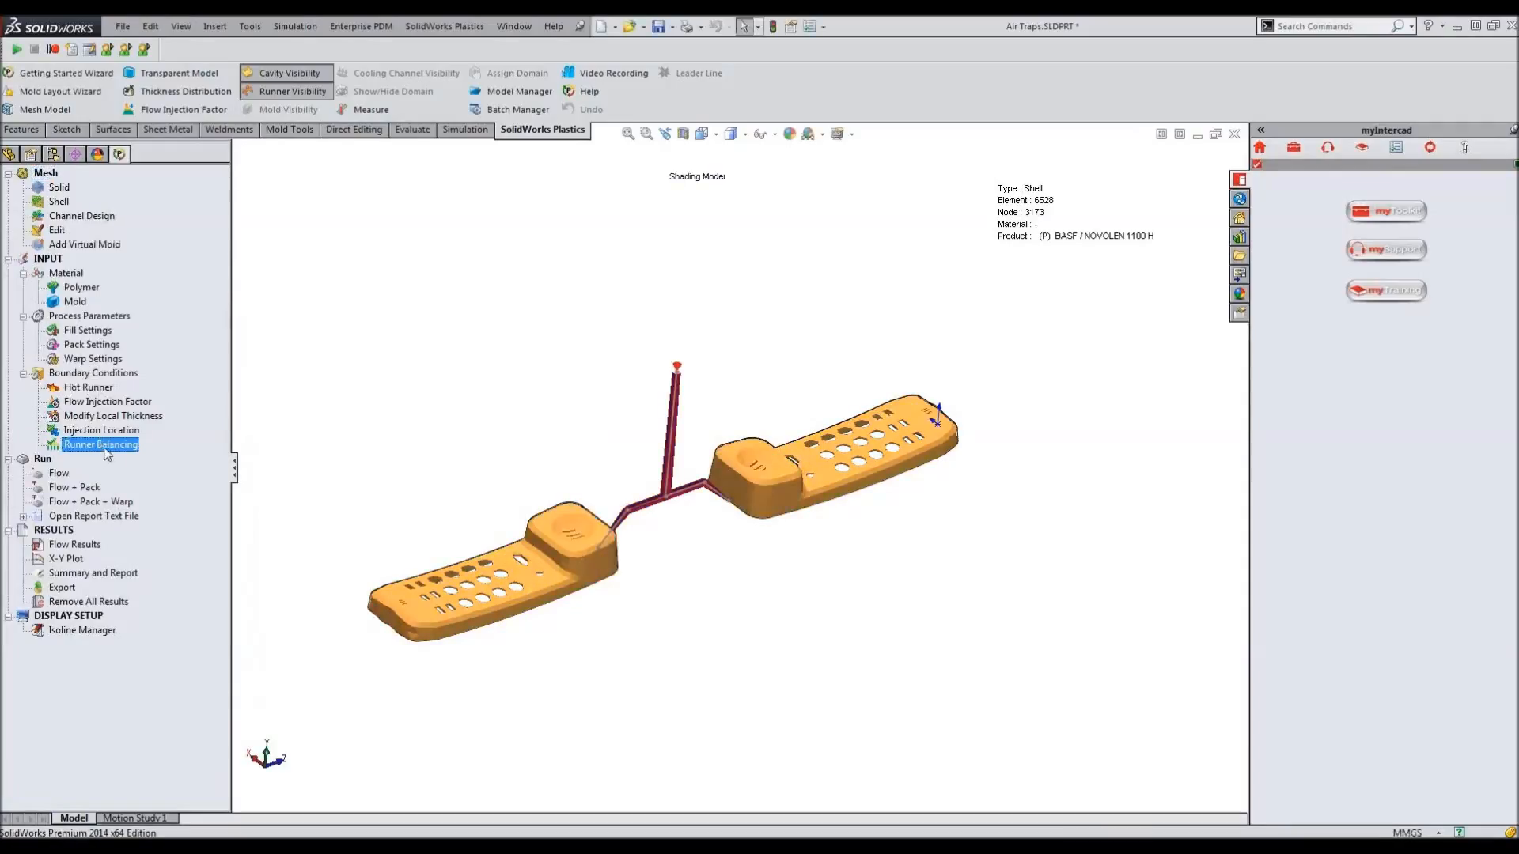
scroll(680, 411, up, 3)
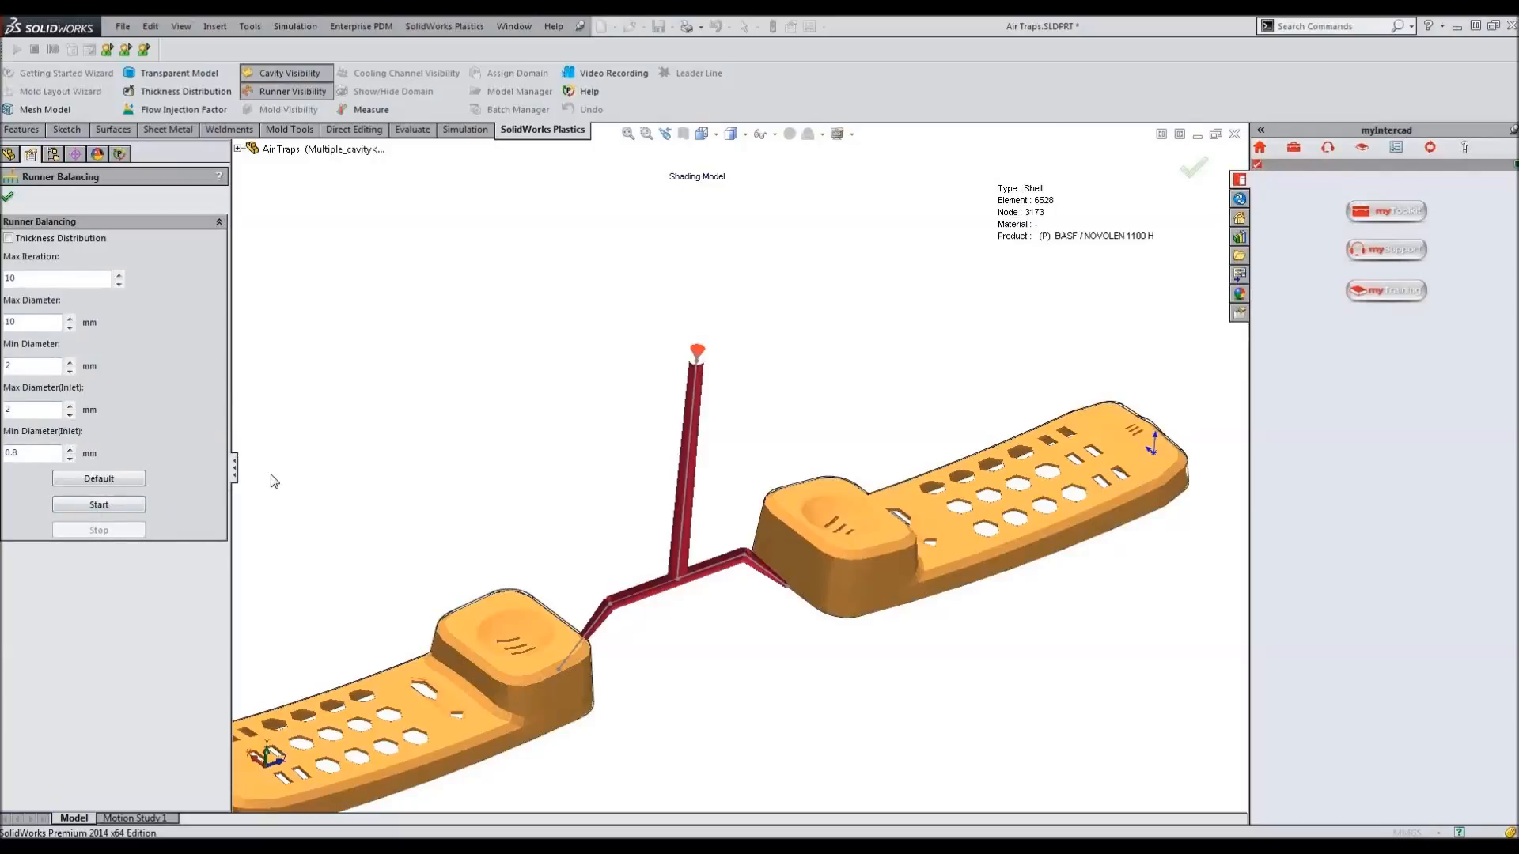
click(9, 199)
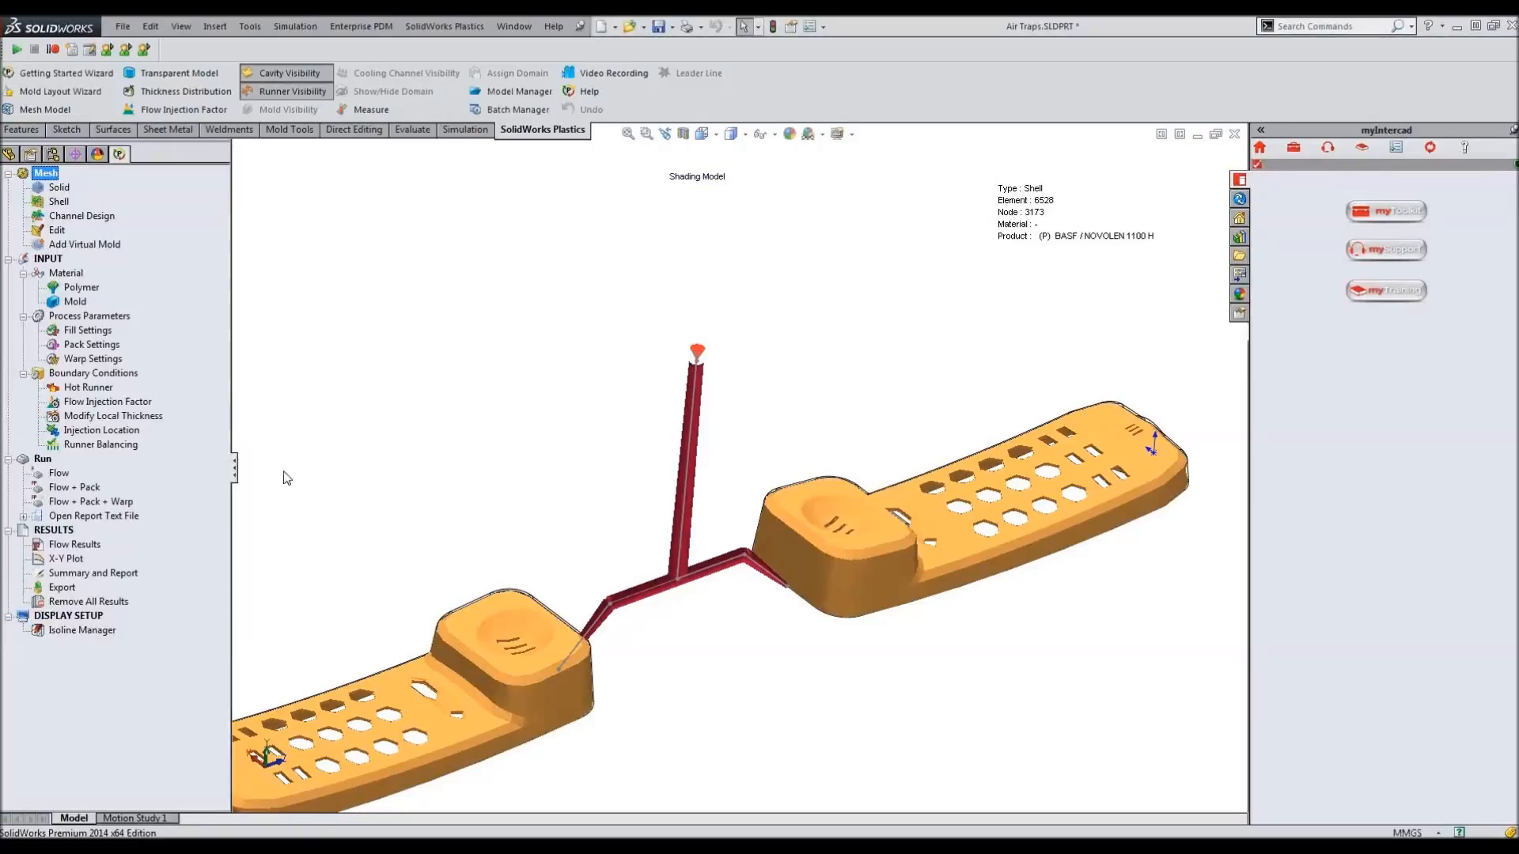
click(53, 154)
click(119, 261)
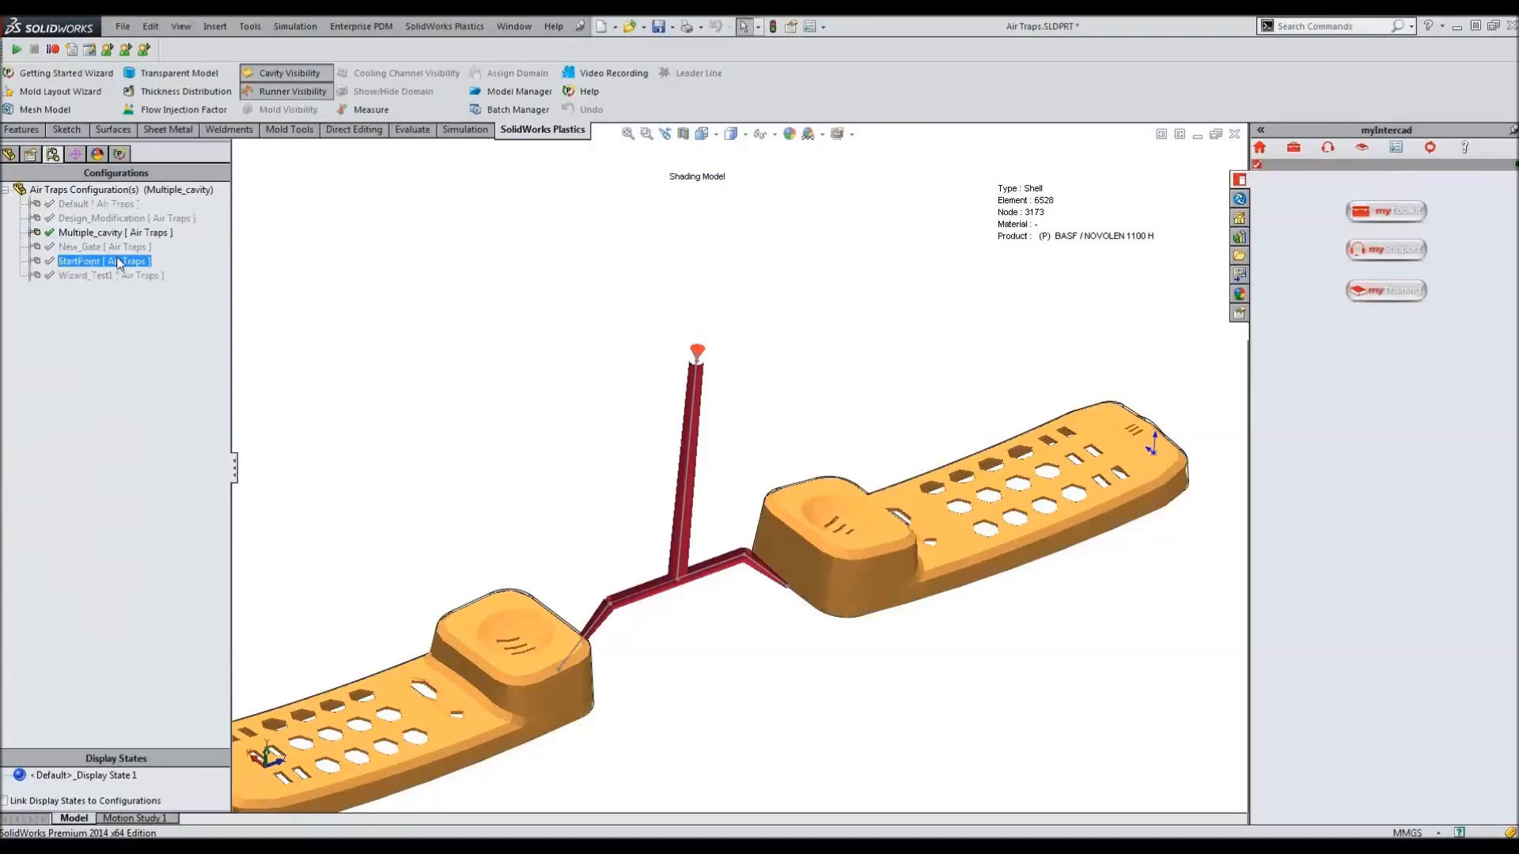
click(207, 286)
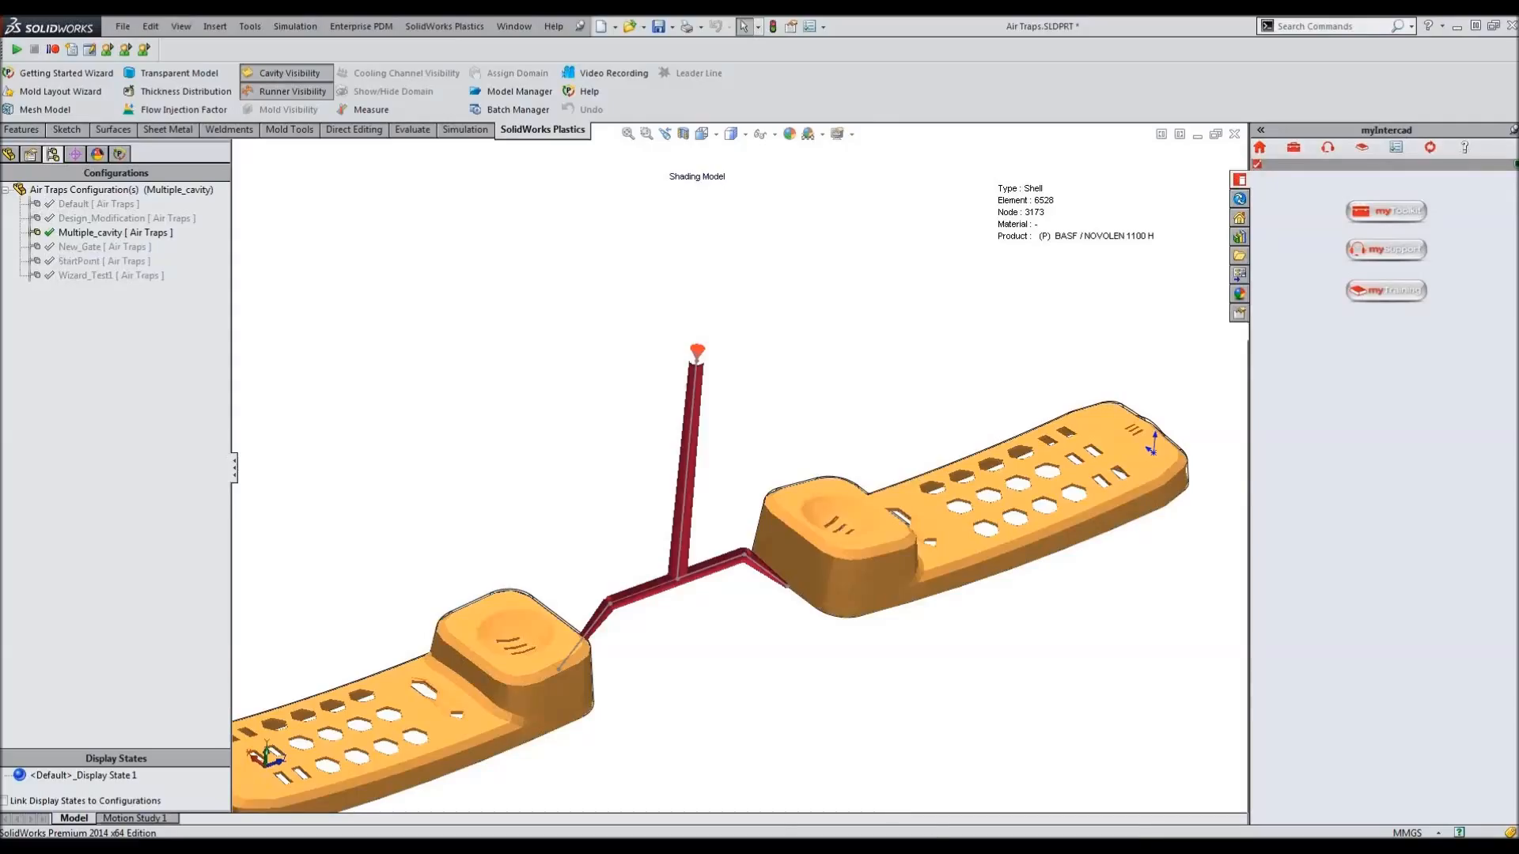
Switch to the Cooling Analysis part and examine the cooling line sketches above and below the handset.
click(1026, 793)
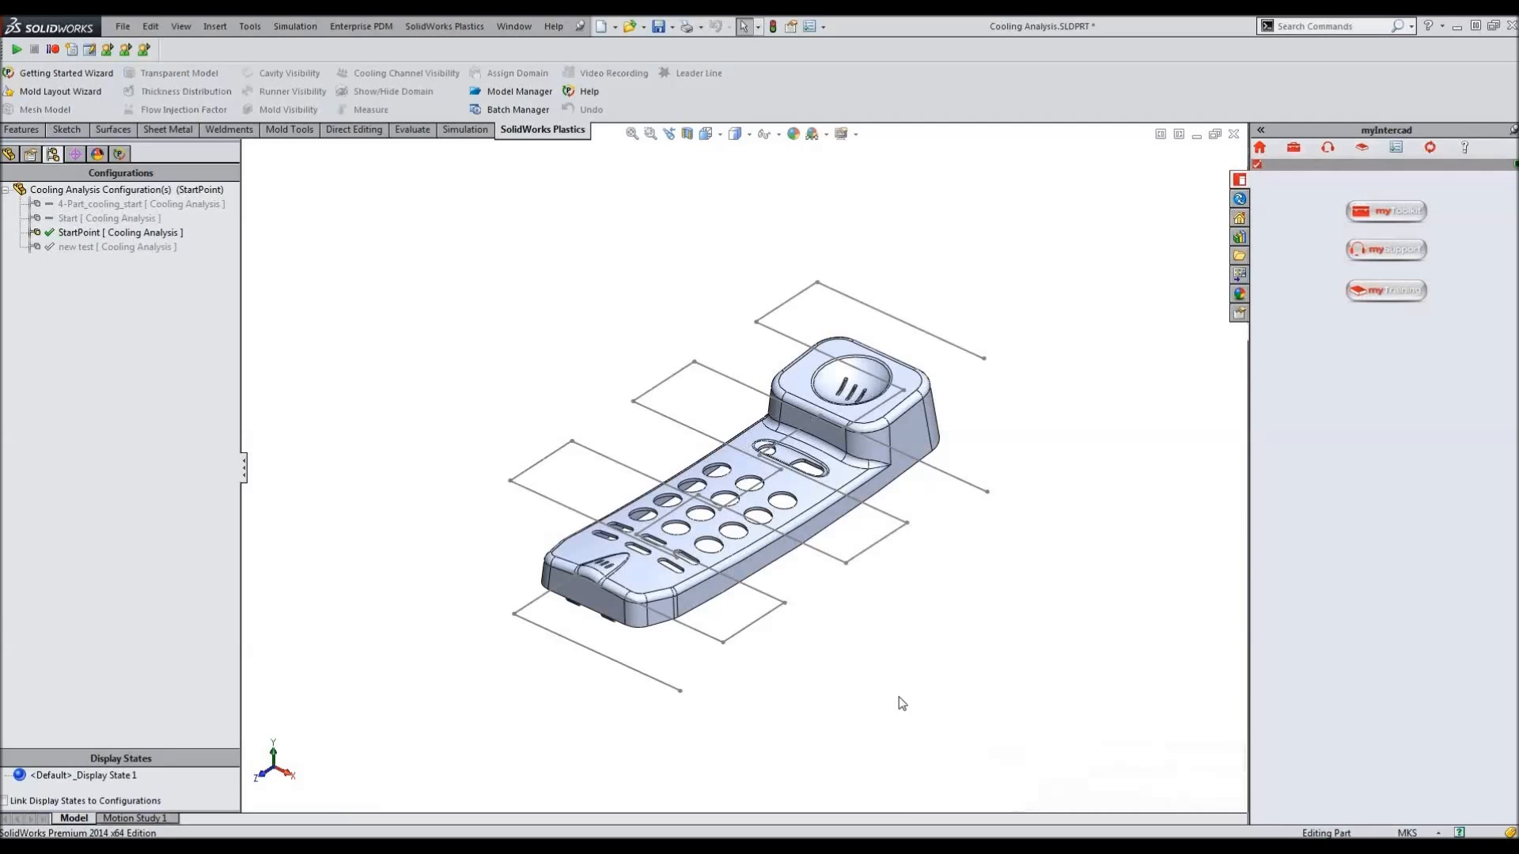
middle_drag(892, 675, 795, 269)
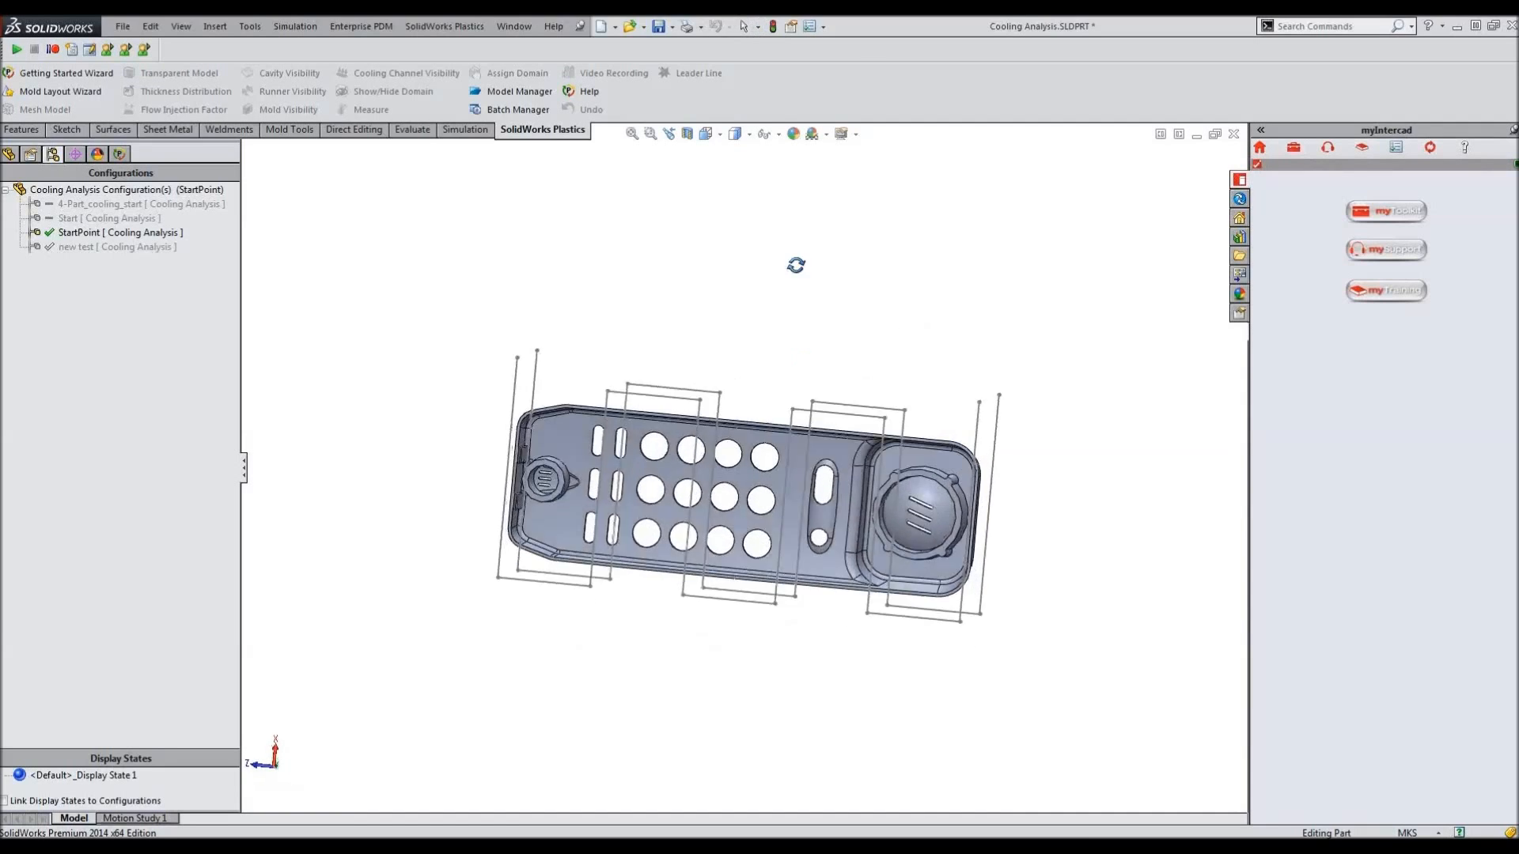
middle_drag(757, 703, 815, 553)
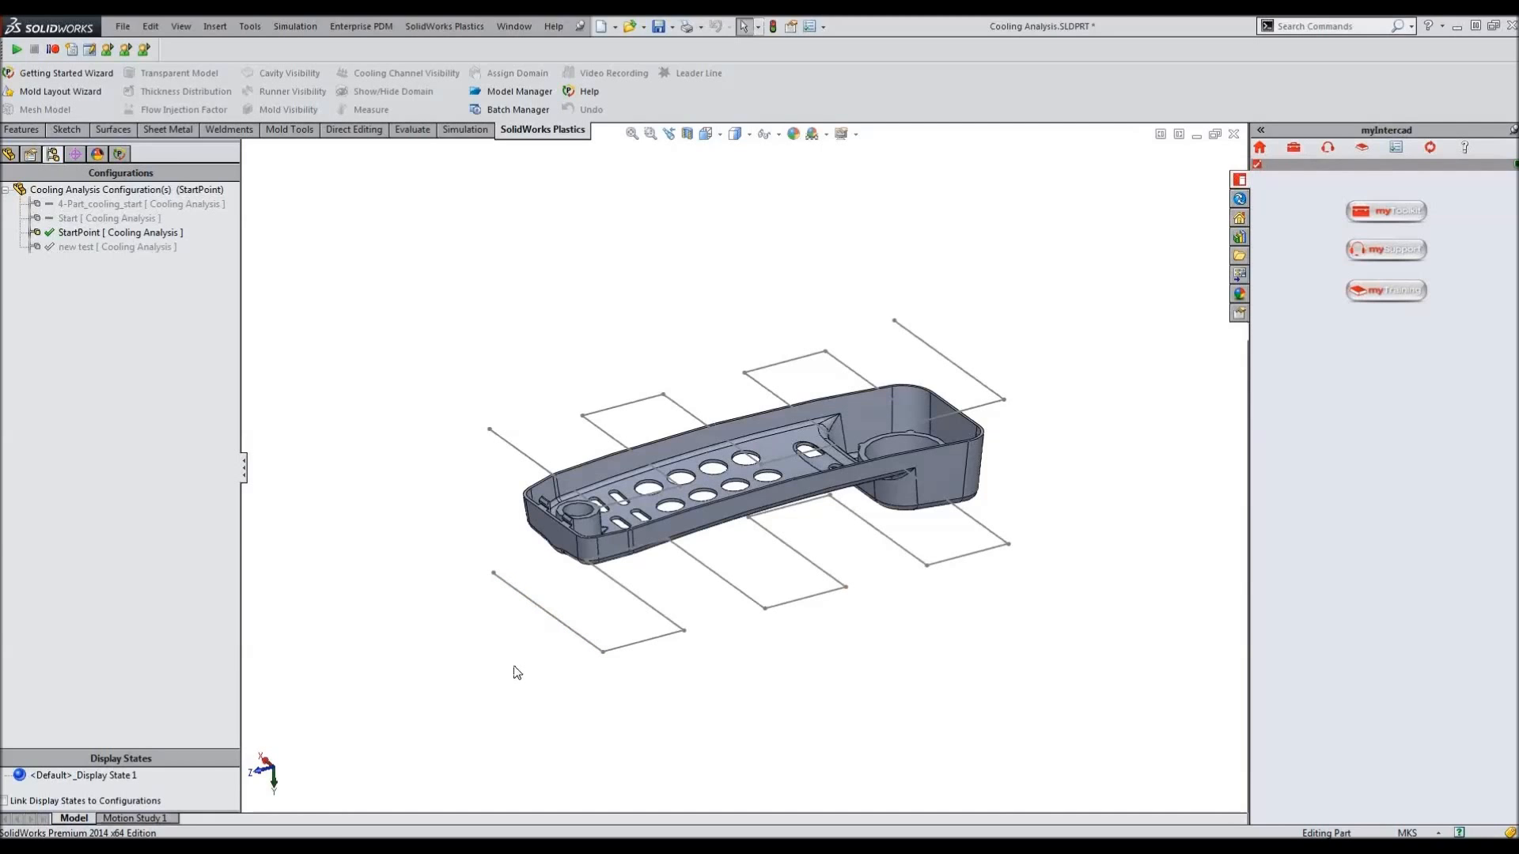
middle_drag(515, 671, 500, 642)
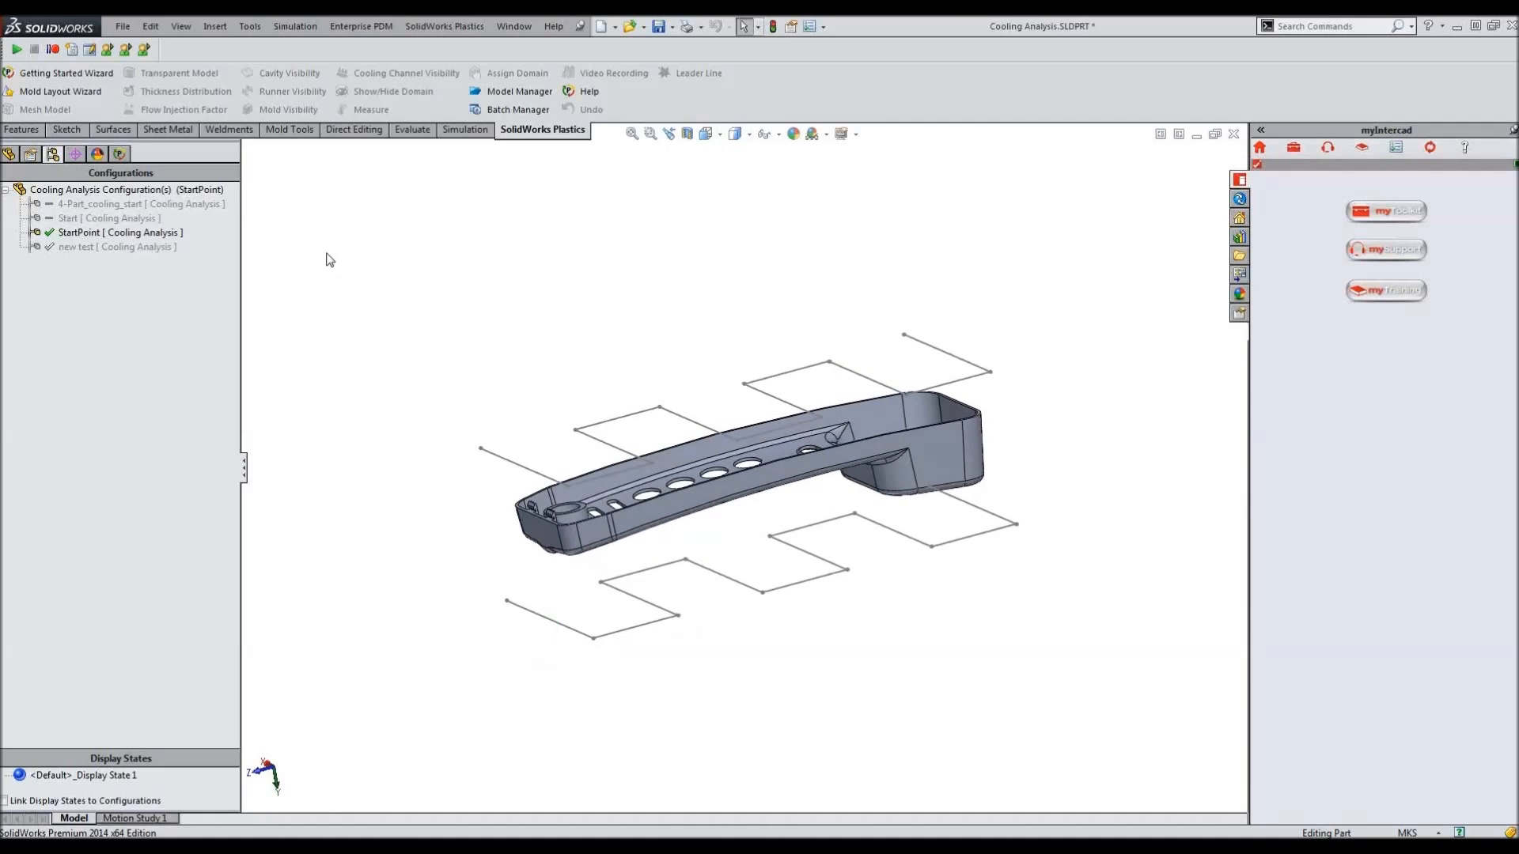
Start a manual solid mesh with both the channel design and mold options enabled, and proceed to the Channel Design stage.
click(119, 154)
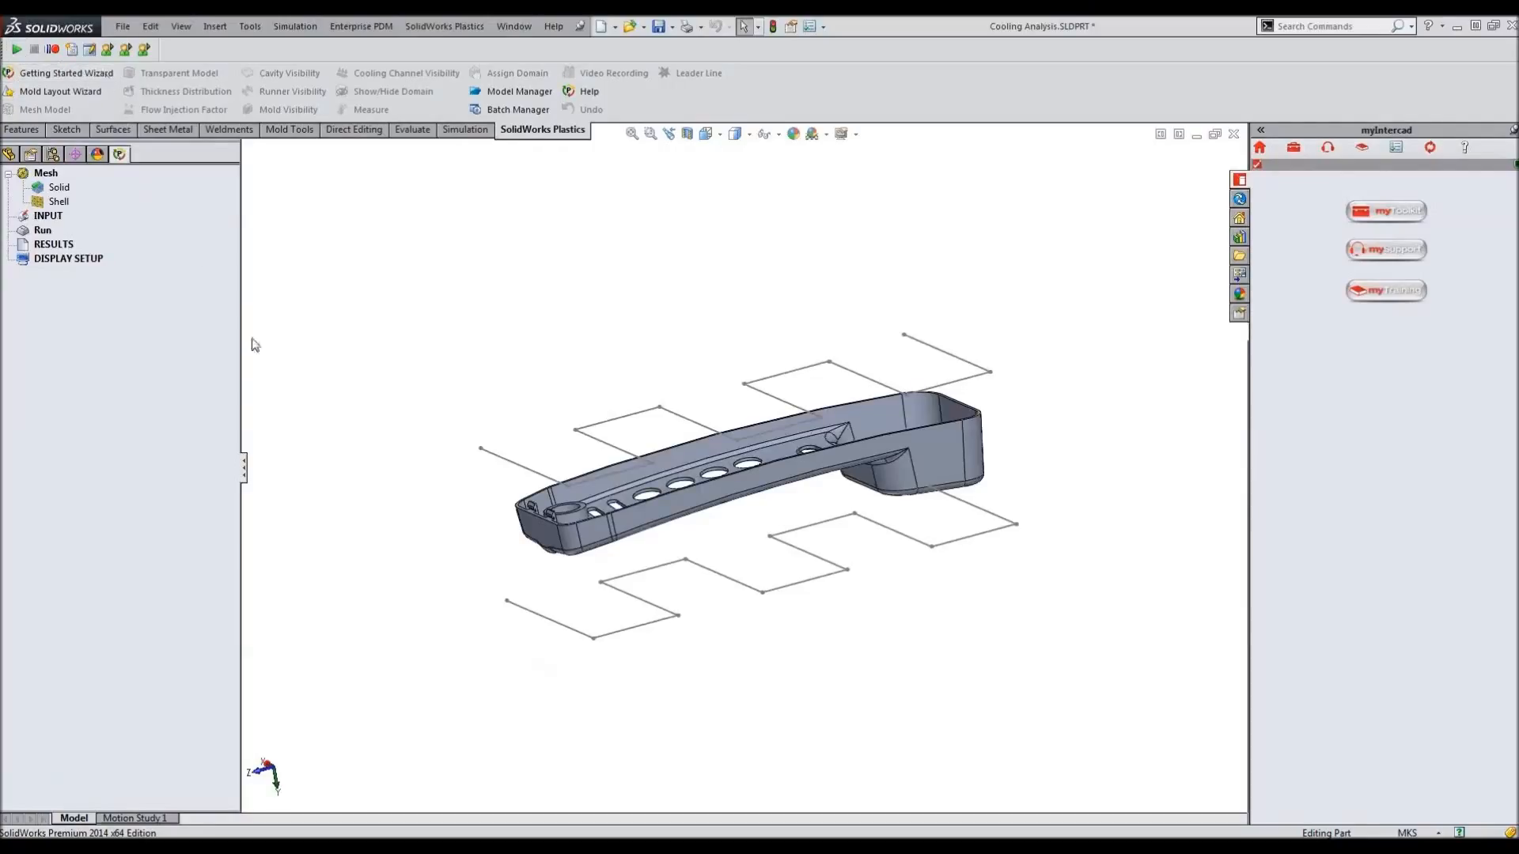
right_click(53, 191)
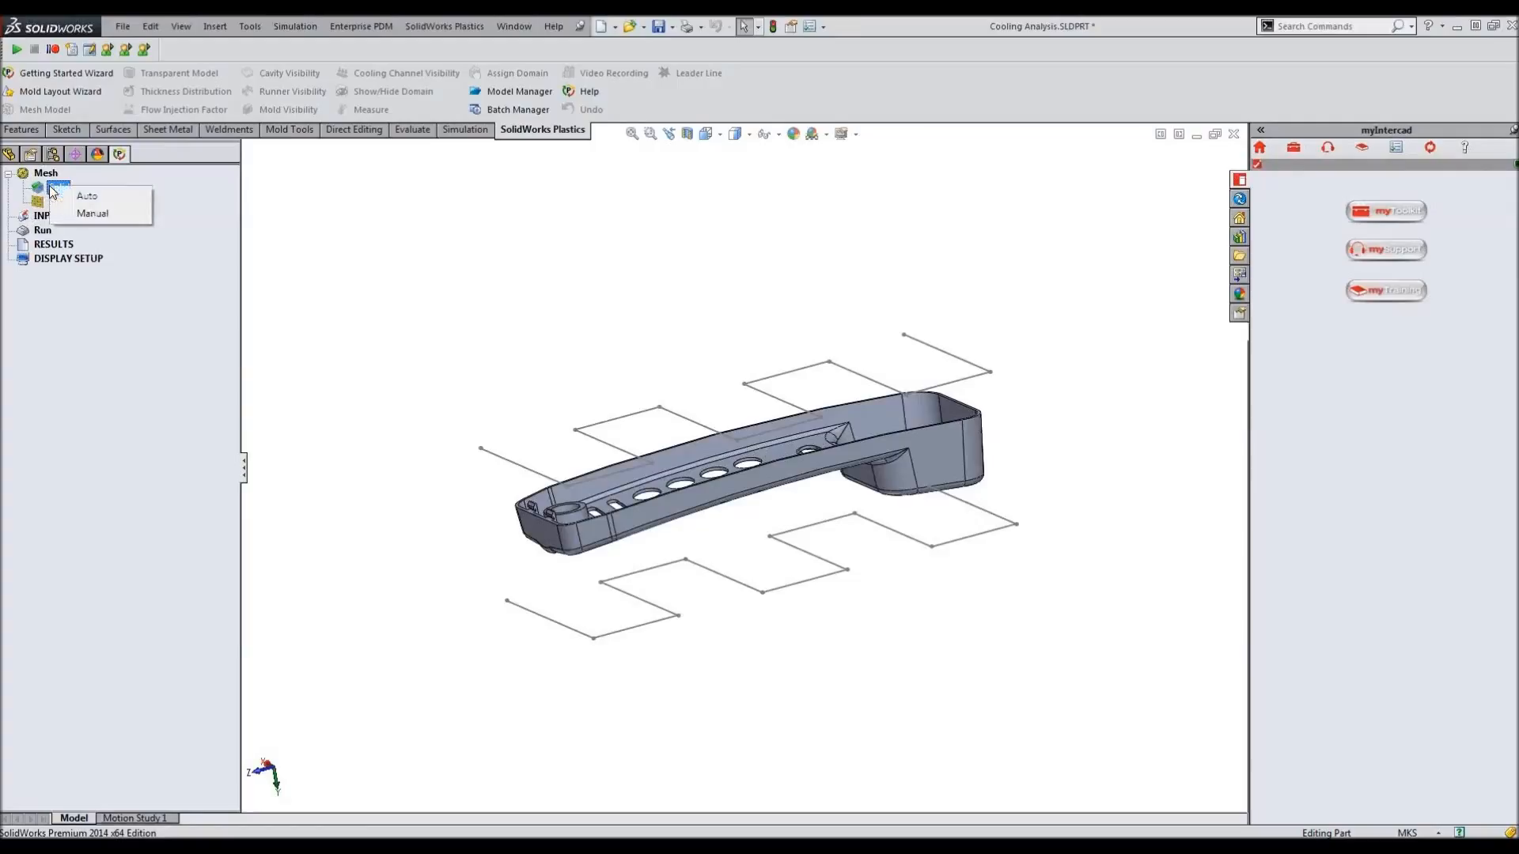
click(122, 218)
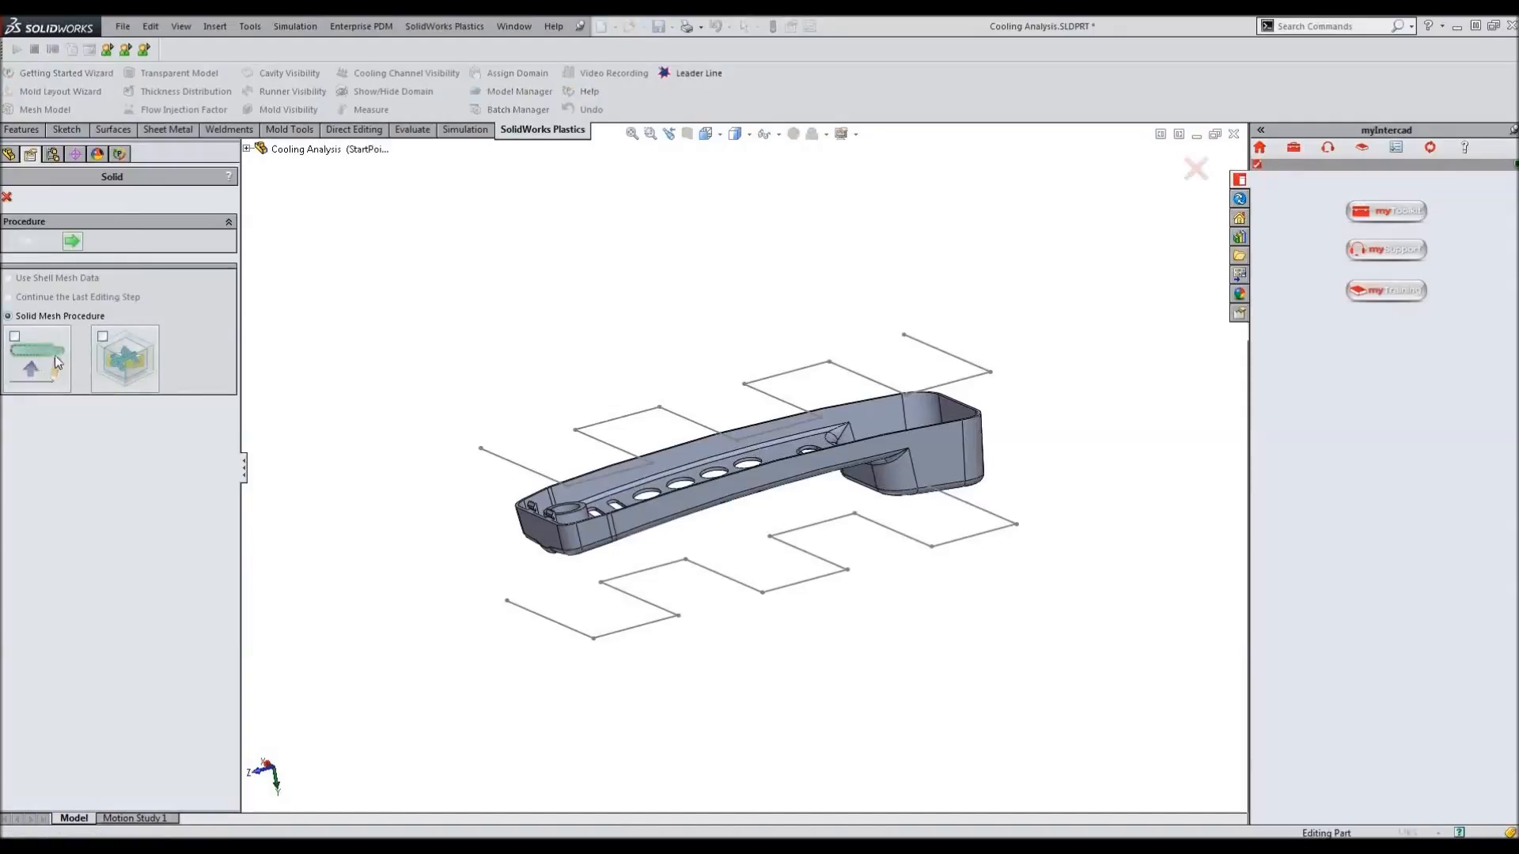
click(14, 337)
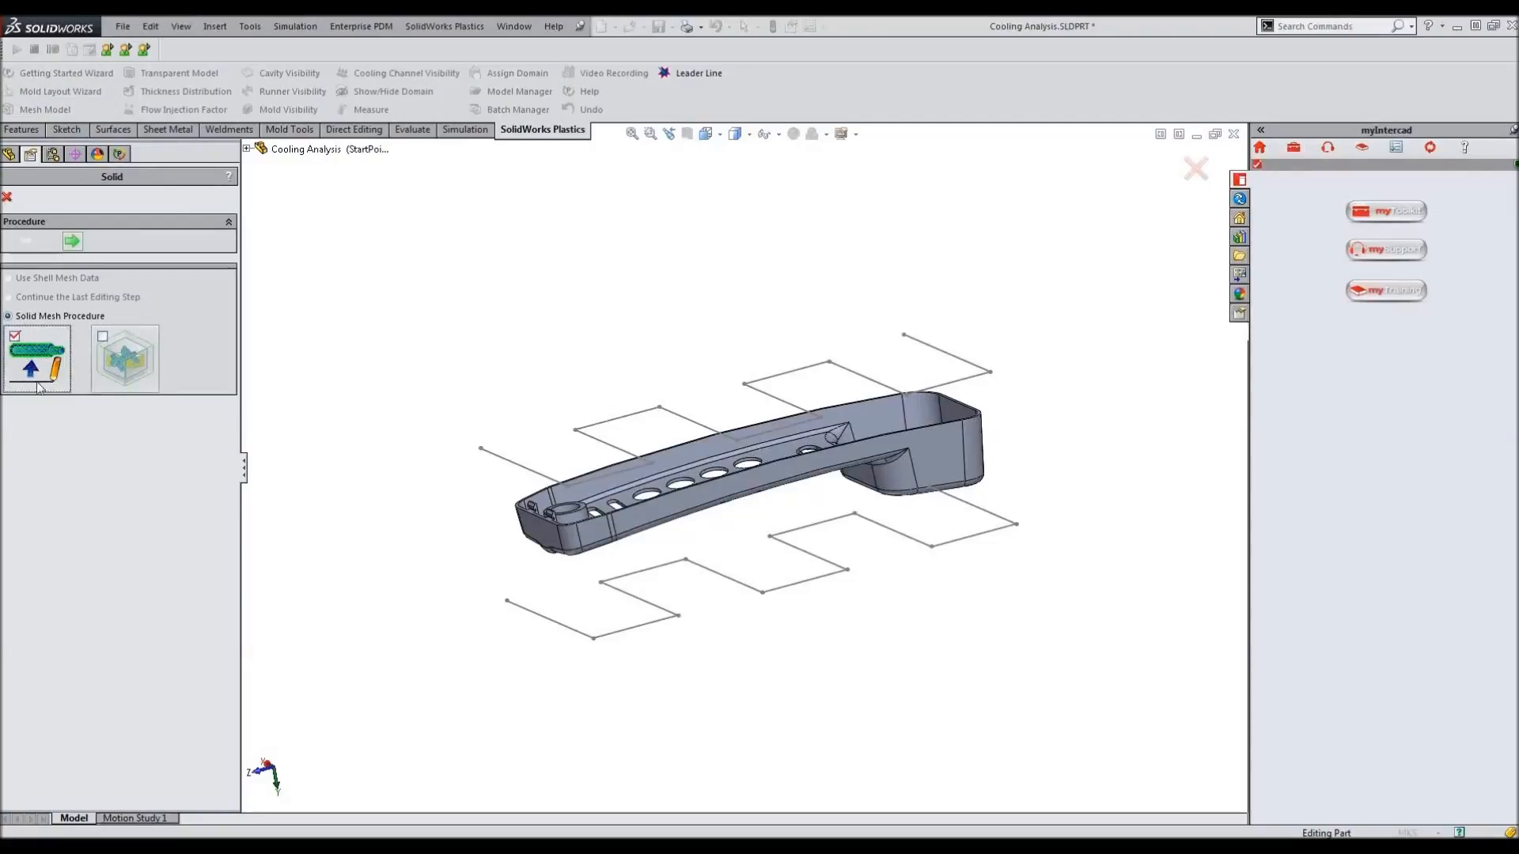
click(102, 336)
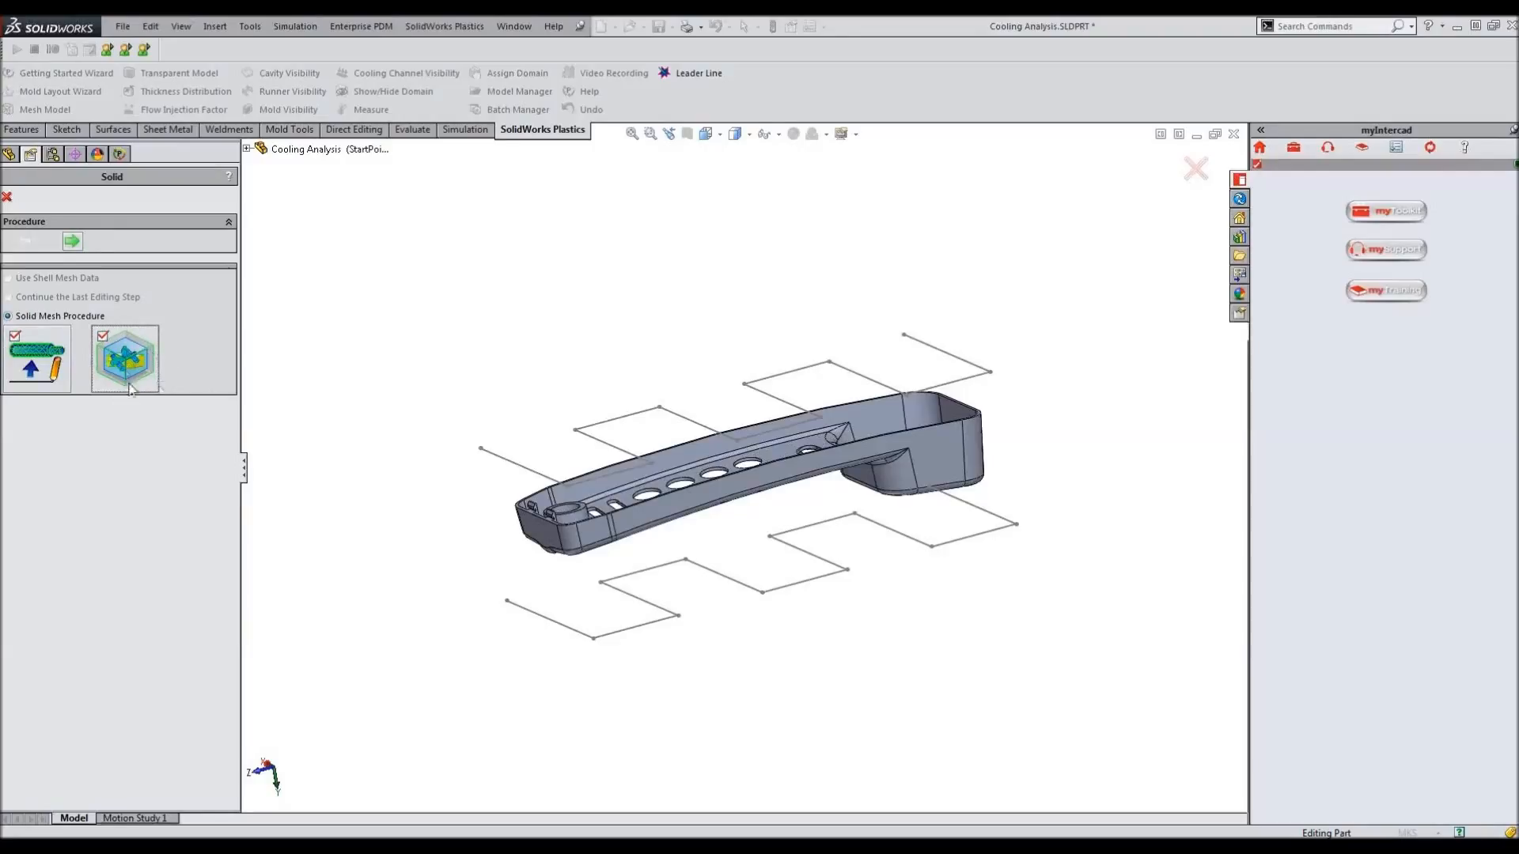
click(72, 242)
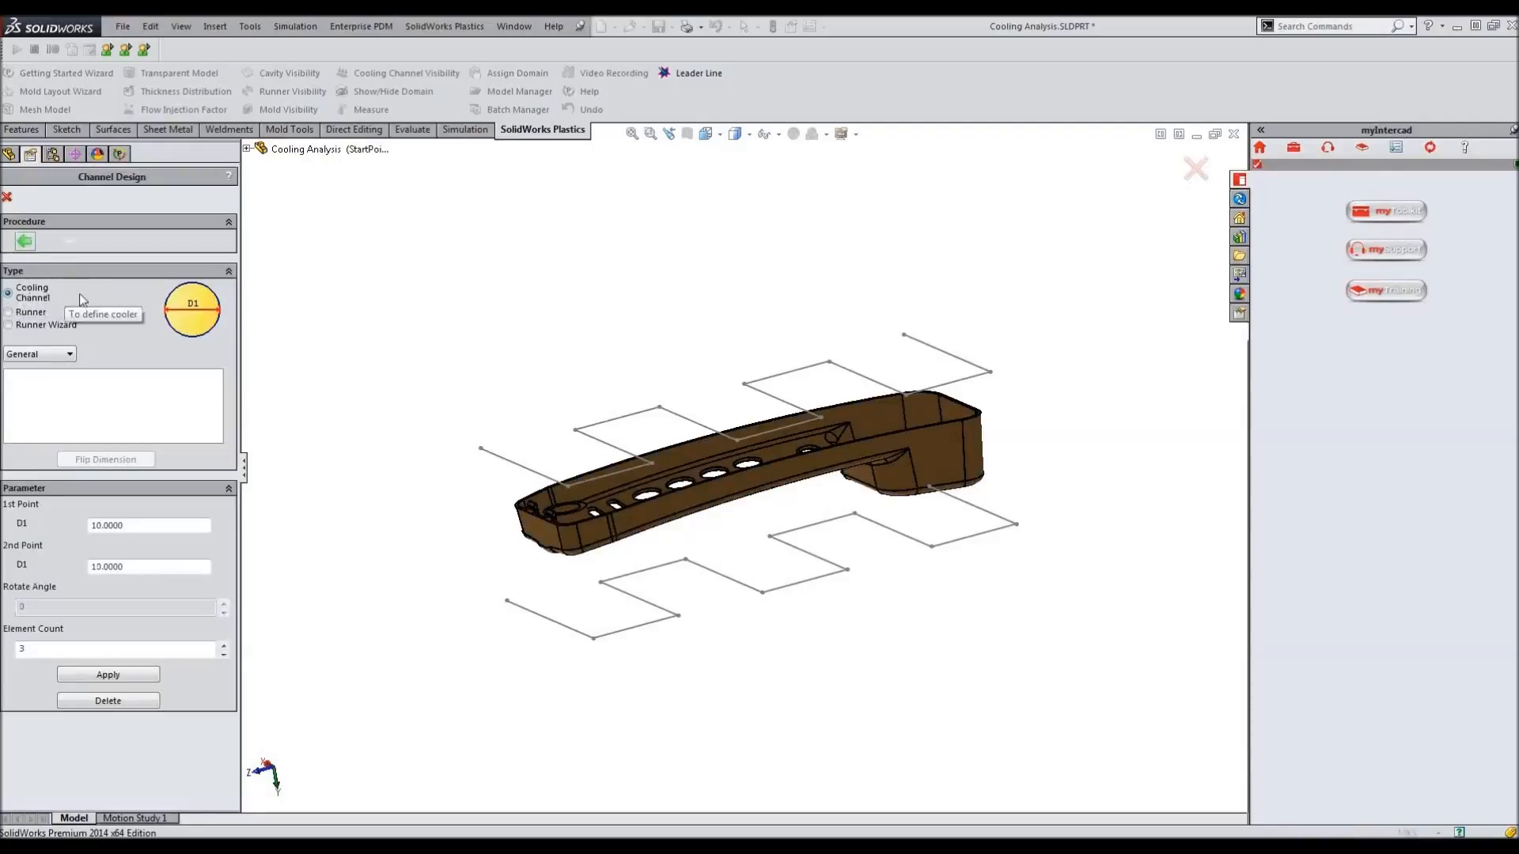
Create cooling channels with diameter 10 and an element count of 5 along Sketch1 and Sketch2, and proceed to the mold settings.
click(247, 149)
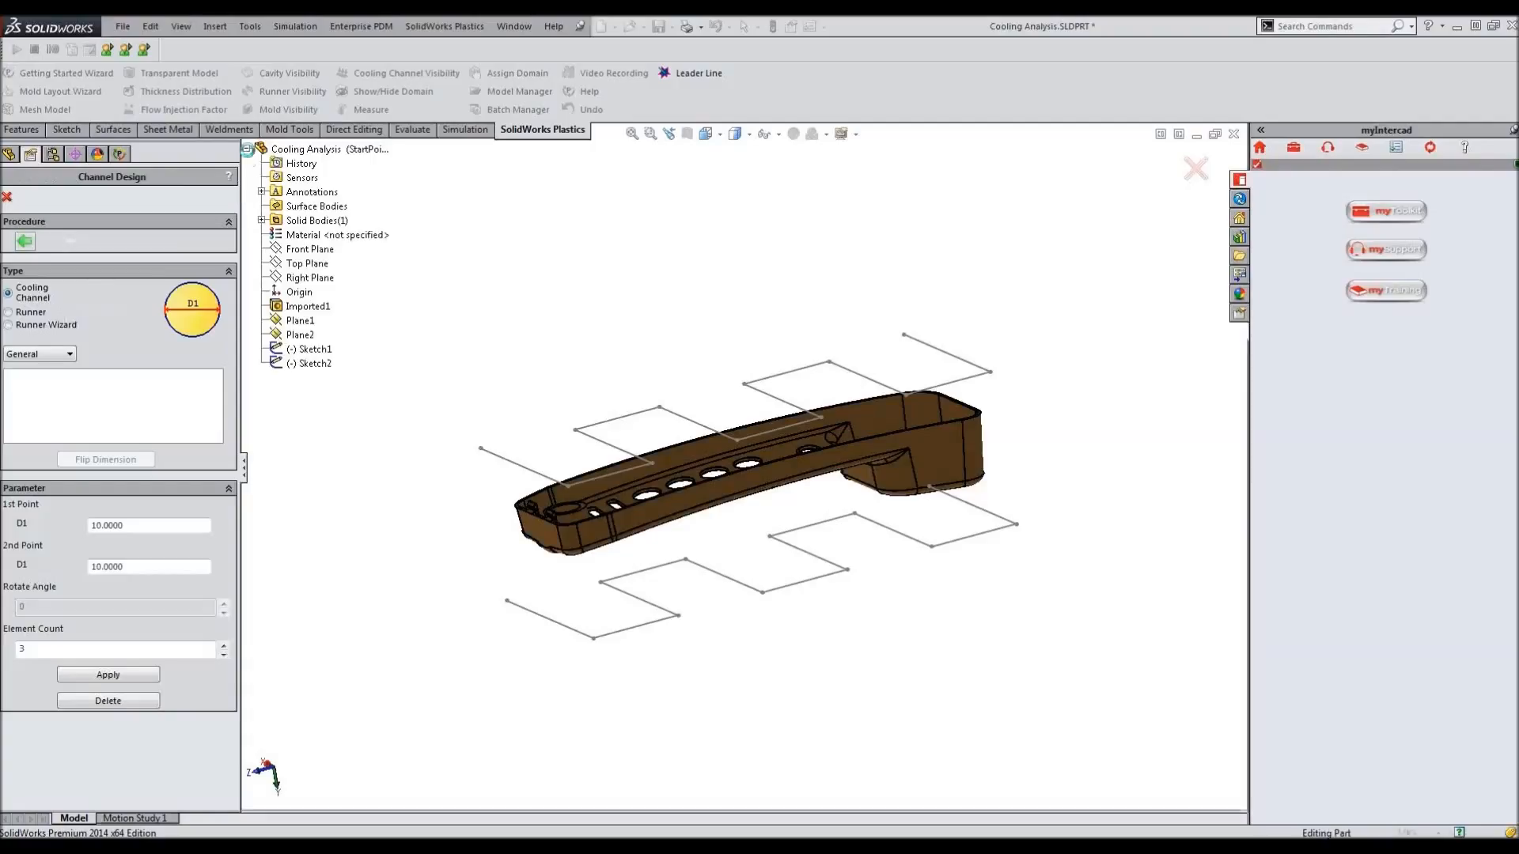
click(322, 353)
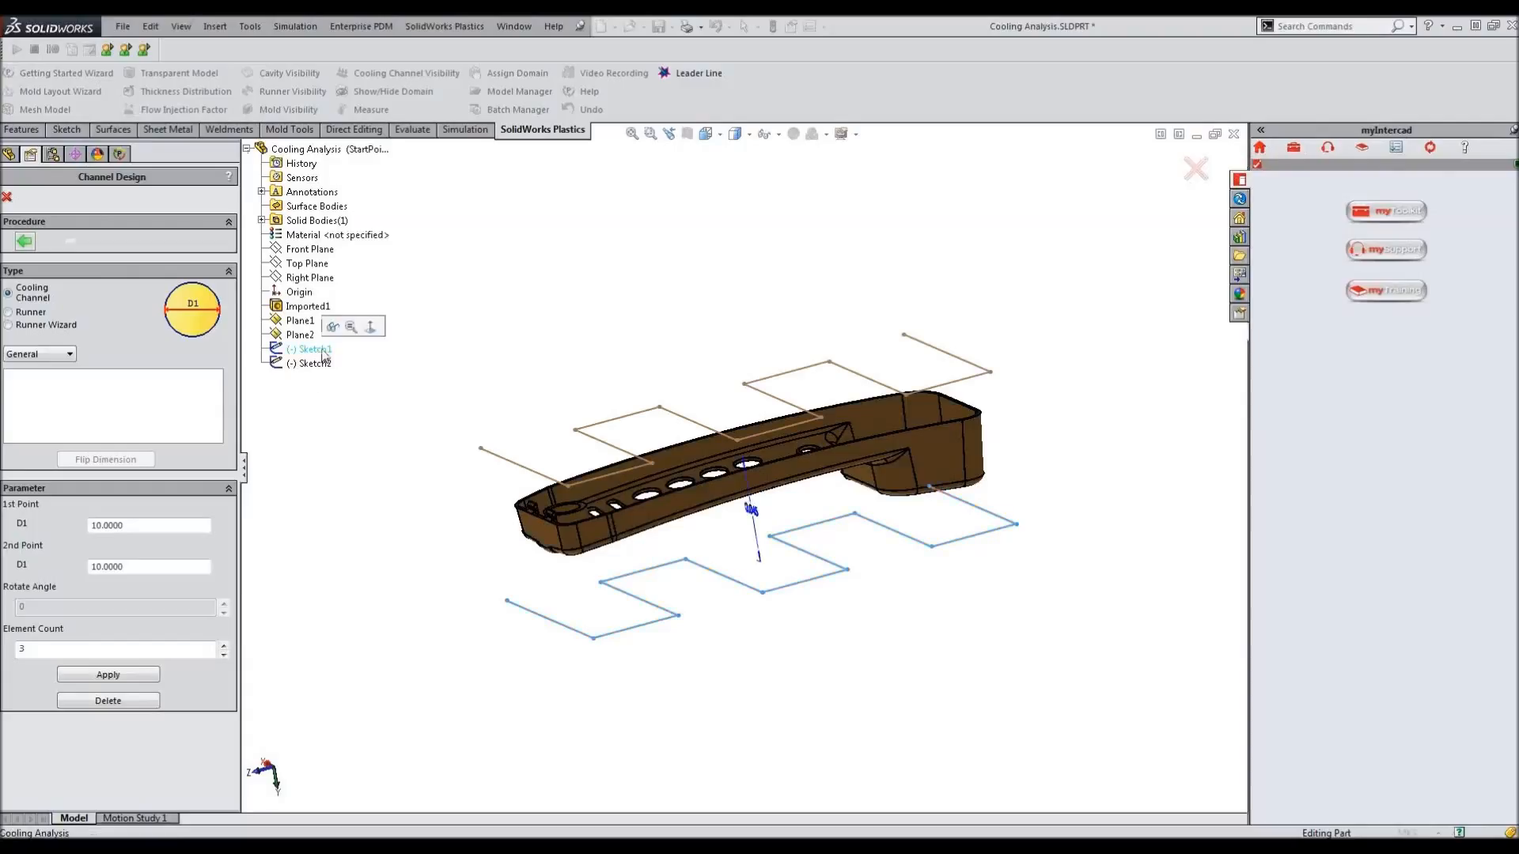
click(305, 365)
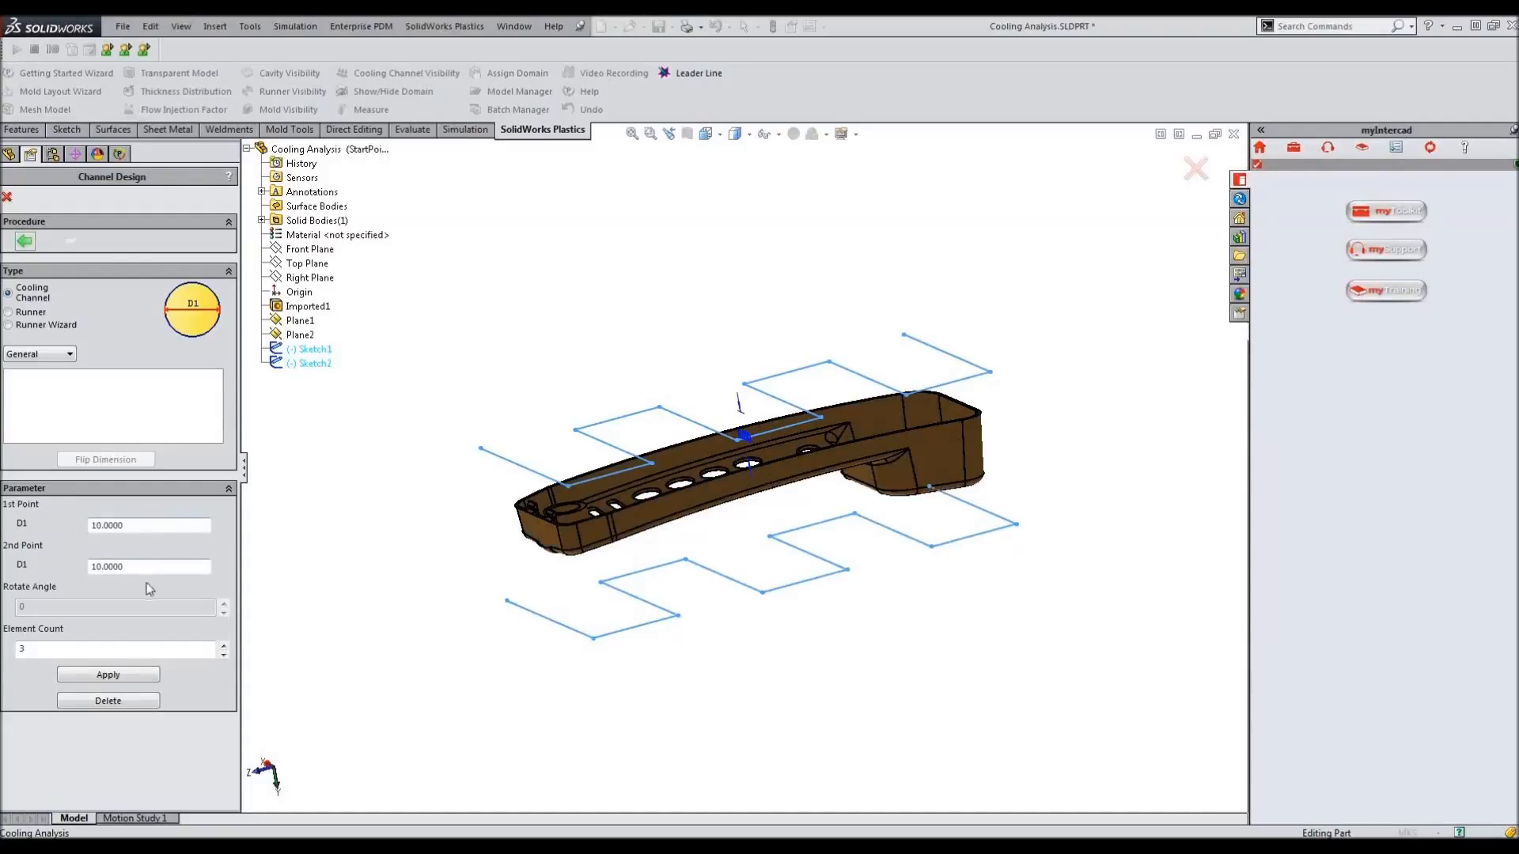
click(224, 645)
click(224, 645)
click(109, 676)
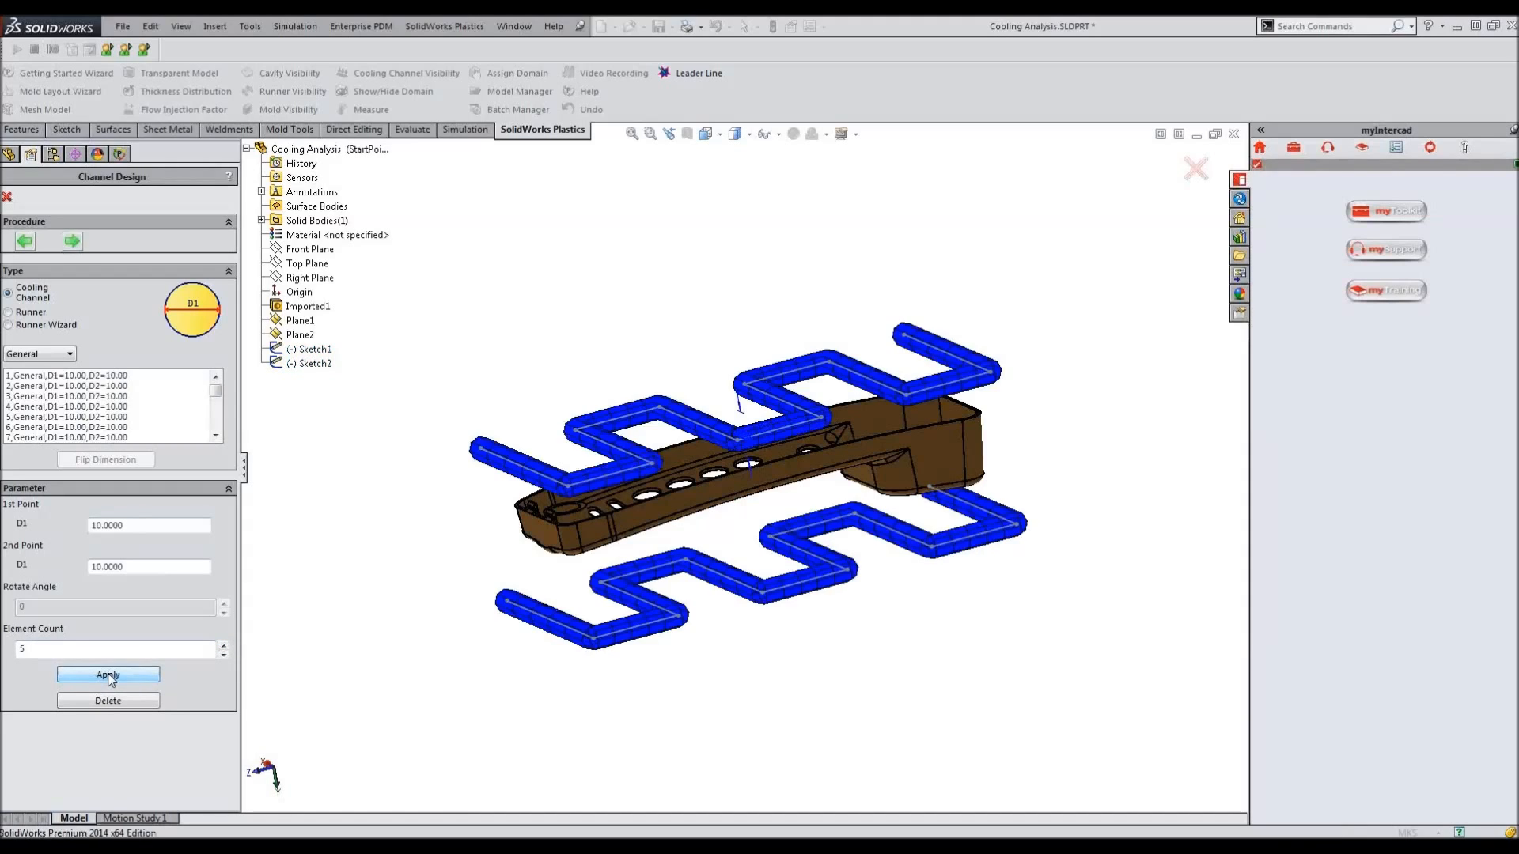
mouse_move(451, 629)
middle_down()
mouse_move(449, 577)
mouse_move(451, 661)
middle_up()
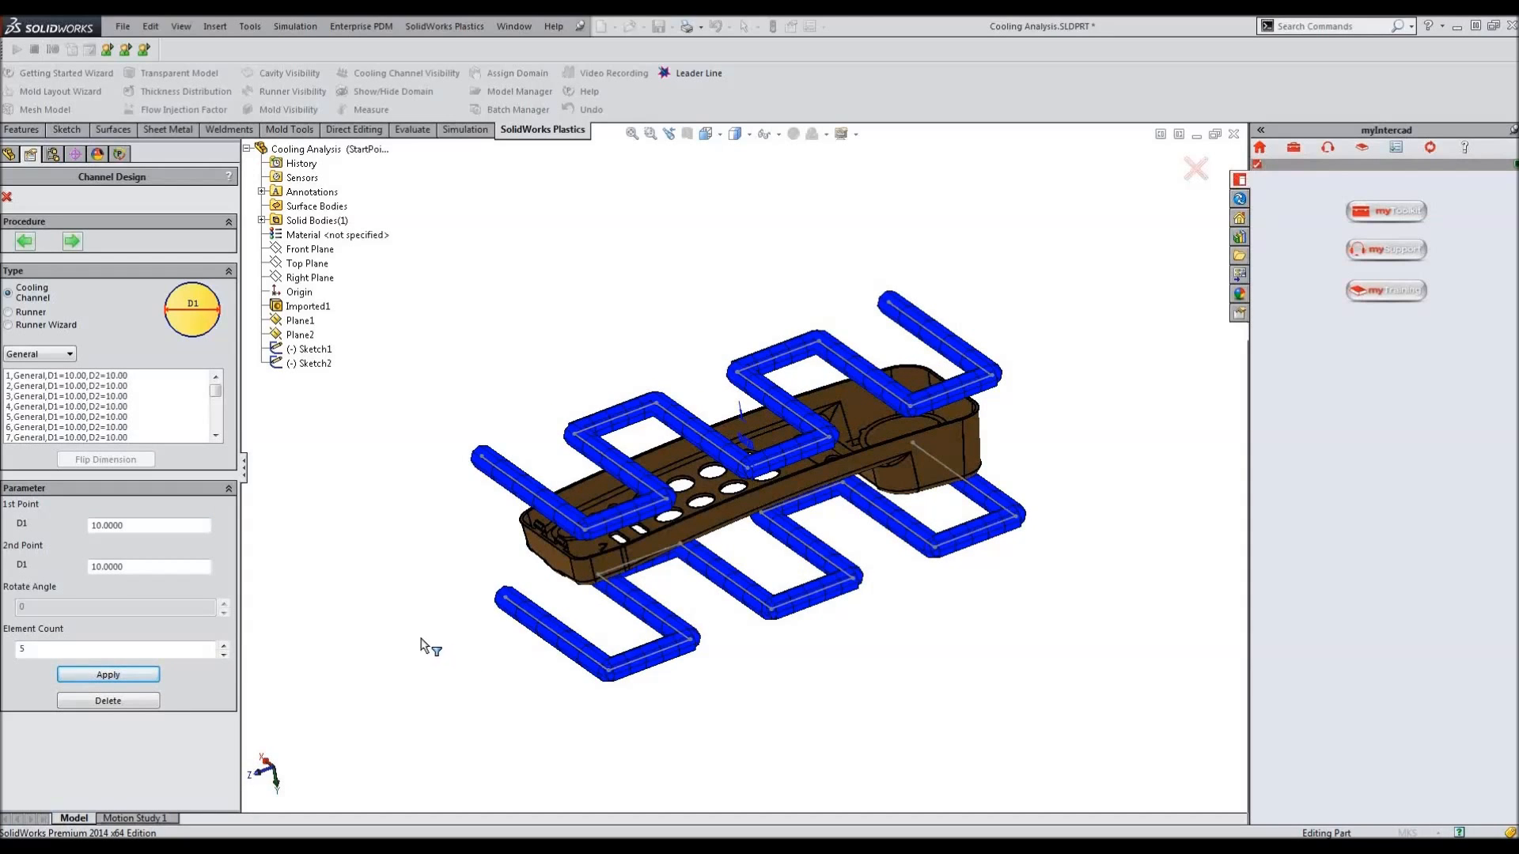
click(72, 242)
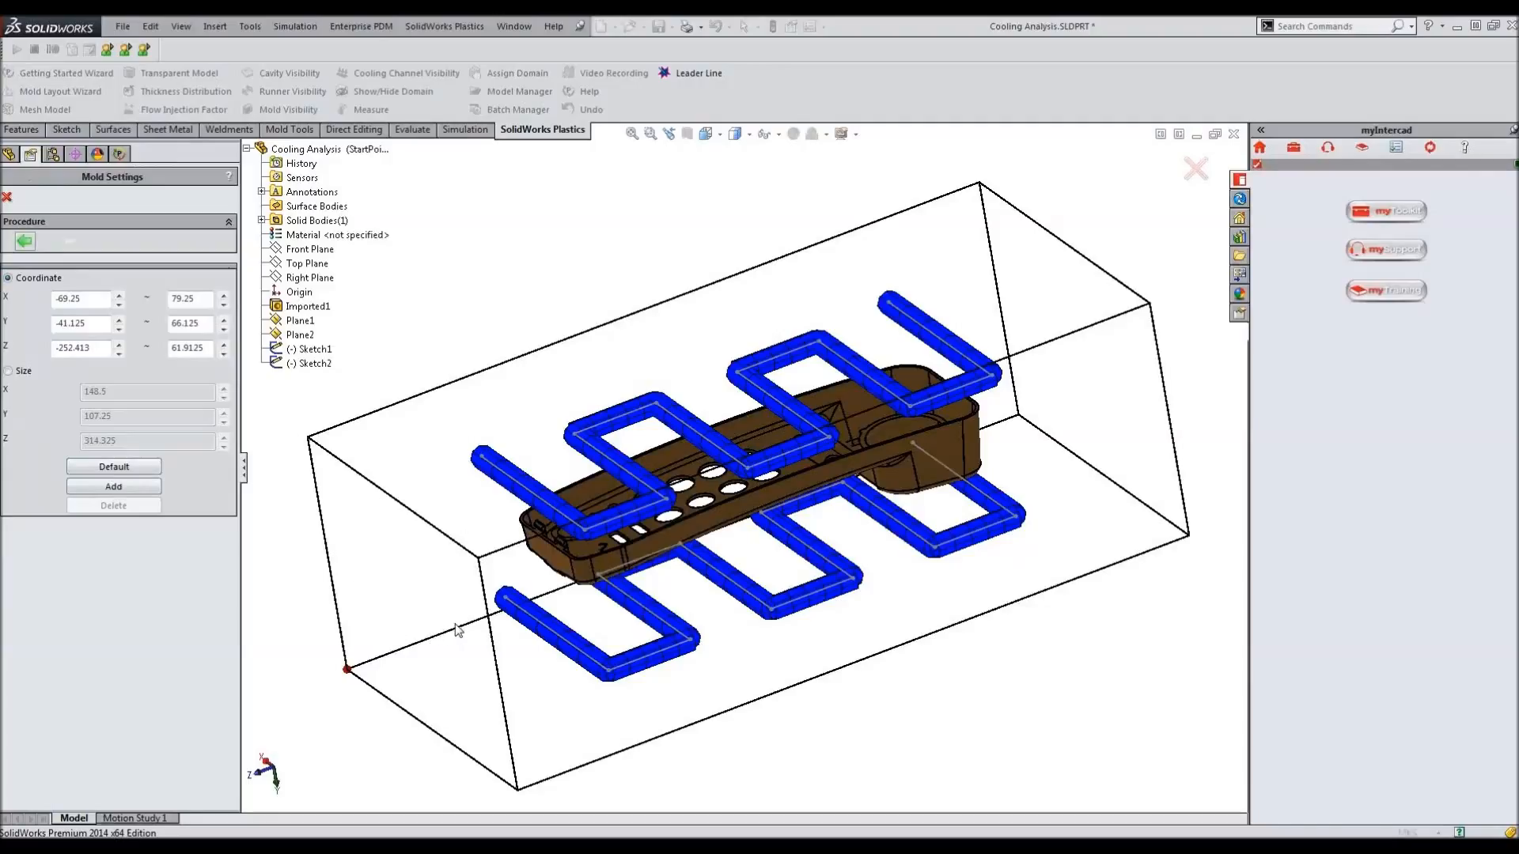
Define the mold block by size as 150 in X, 110 in Y and 330 in Z, add it and proceed to the domain categories.
click(9, 371)
click(135, 389)
drag(136, 388, 31, 397)
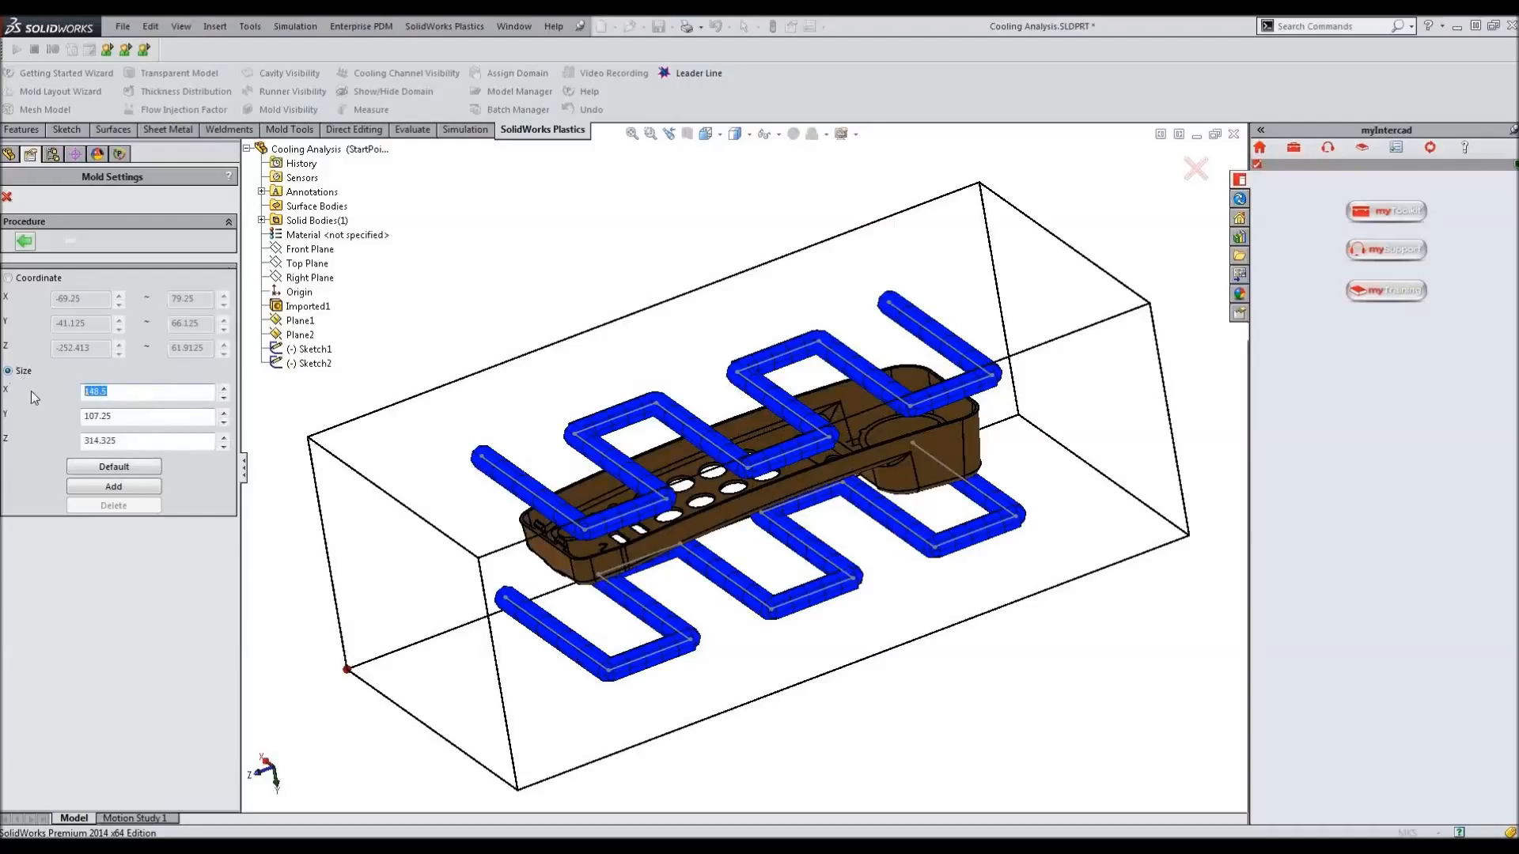
text(150)
drag(112, 417, 70, 427)
text(110)
drag(126, 444, 32, 445)
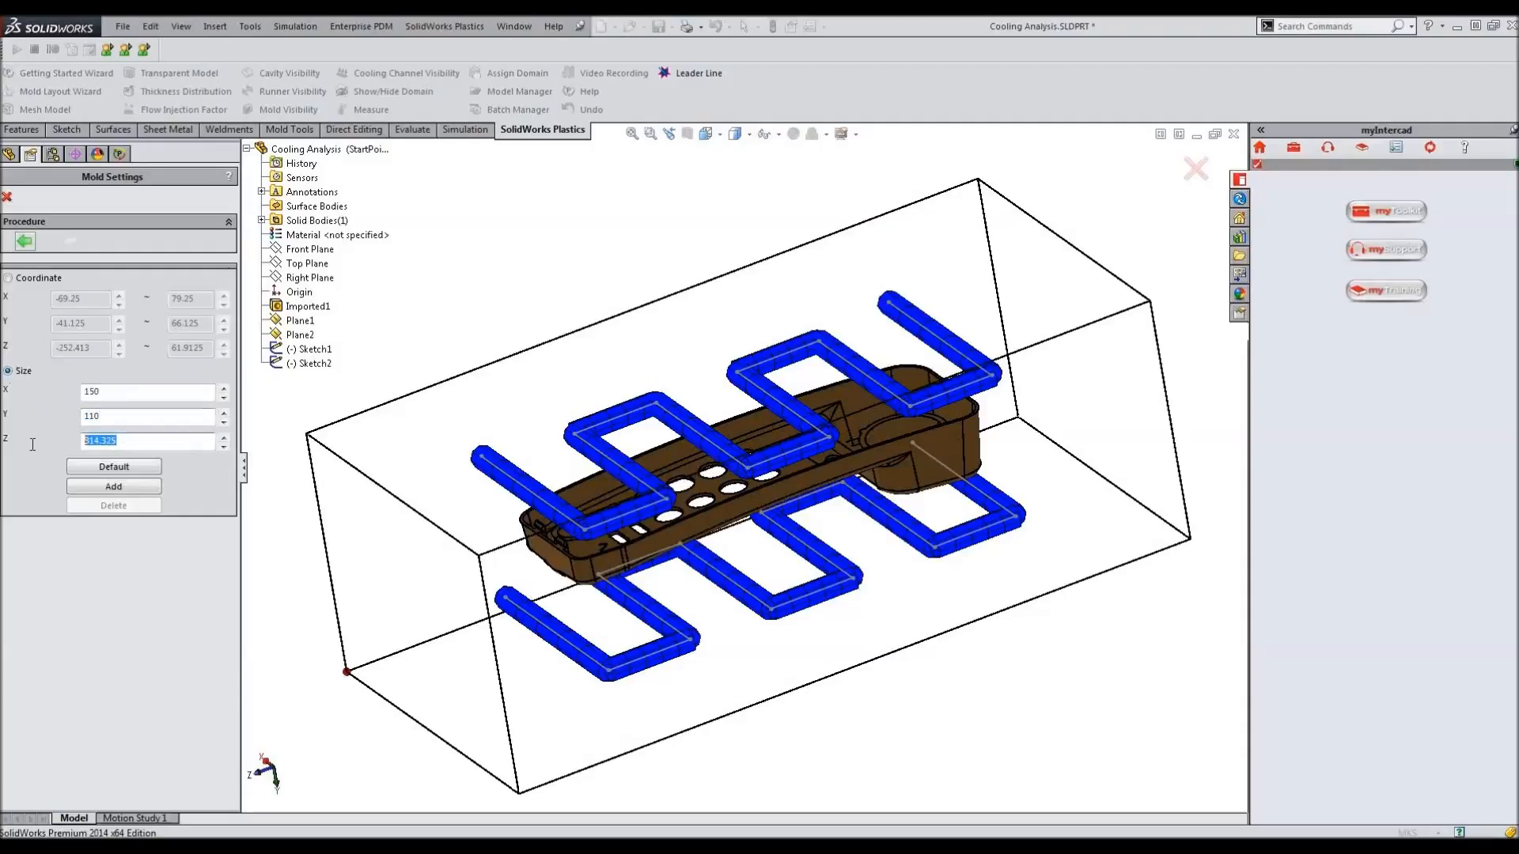
text(330)
click(109, 489)
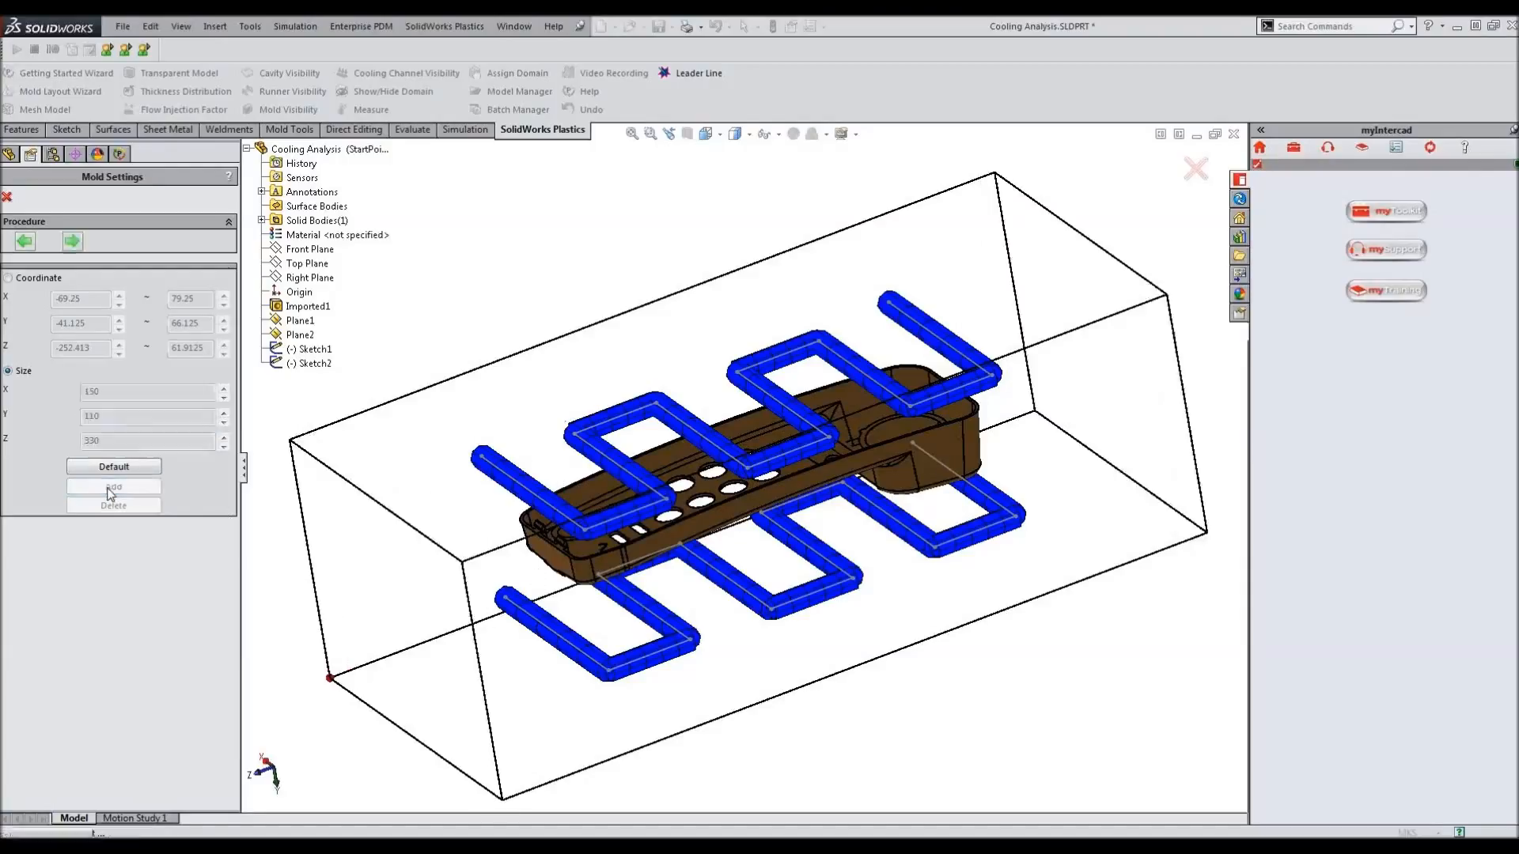
click(72, 241)
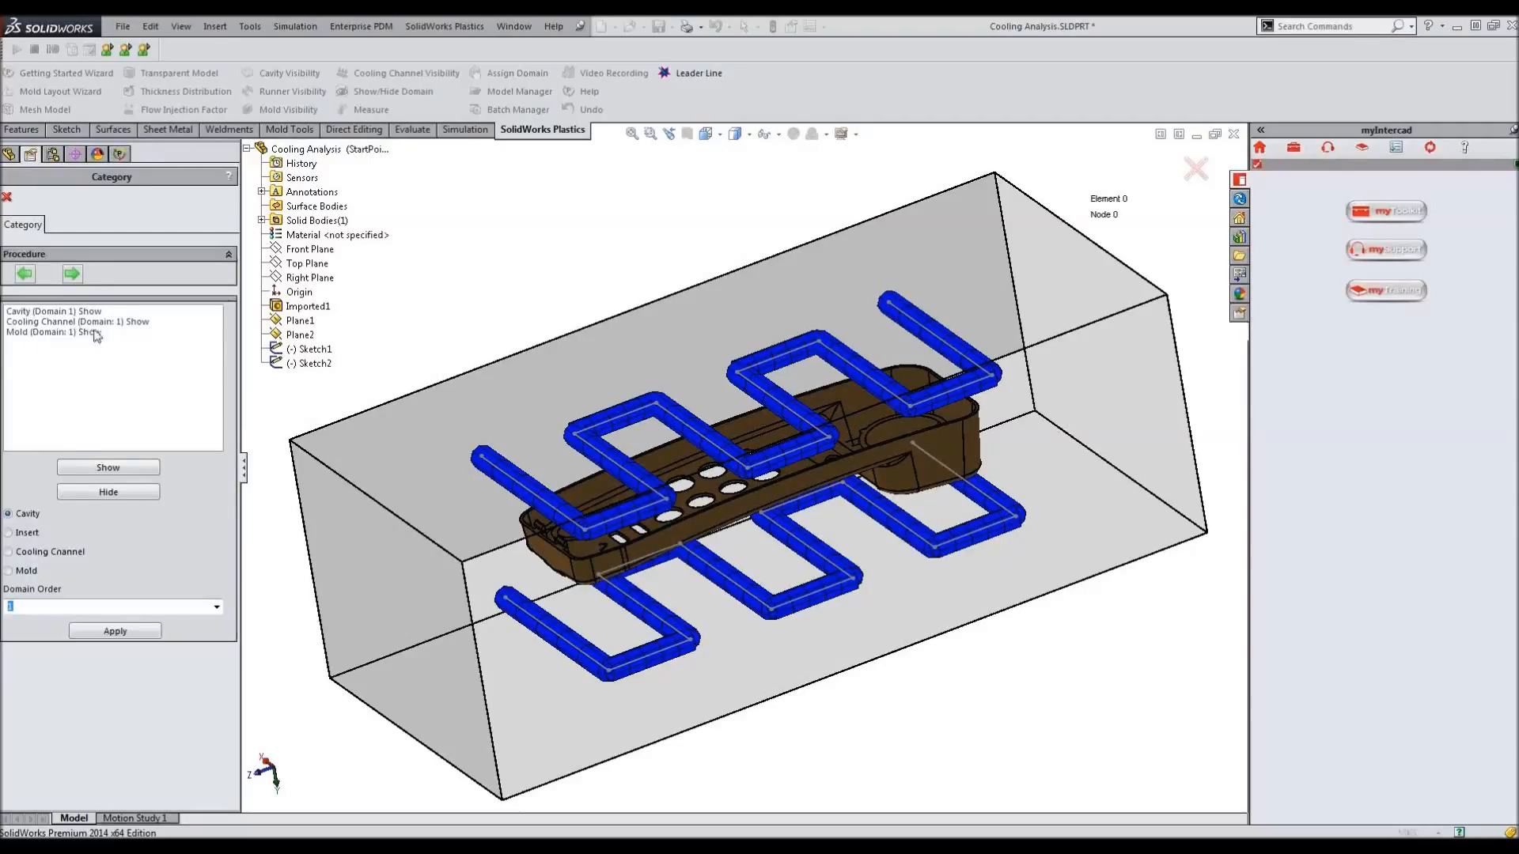
Assign the handset, channel and block domains as Cavity, Cooling Channel and Mold respectively, and proceed to surface meshing.
scroll(514, 655, up, 4)
mouse_move(506, 467)
middle_down()
mouse_move(430, 515)
mouse_move(500, 439)
middle_up()
click(33, 313)
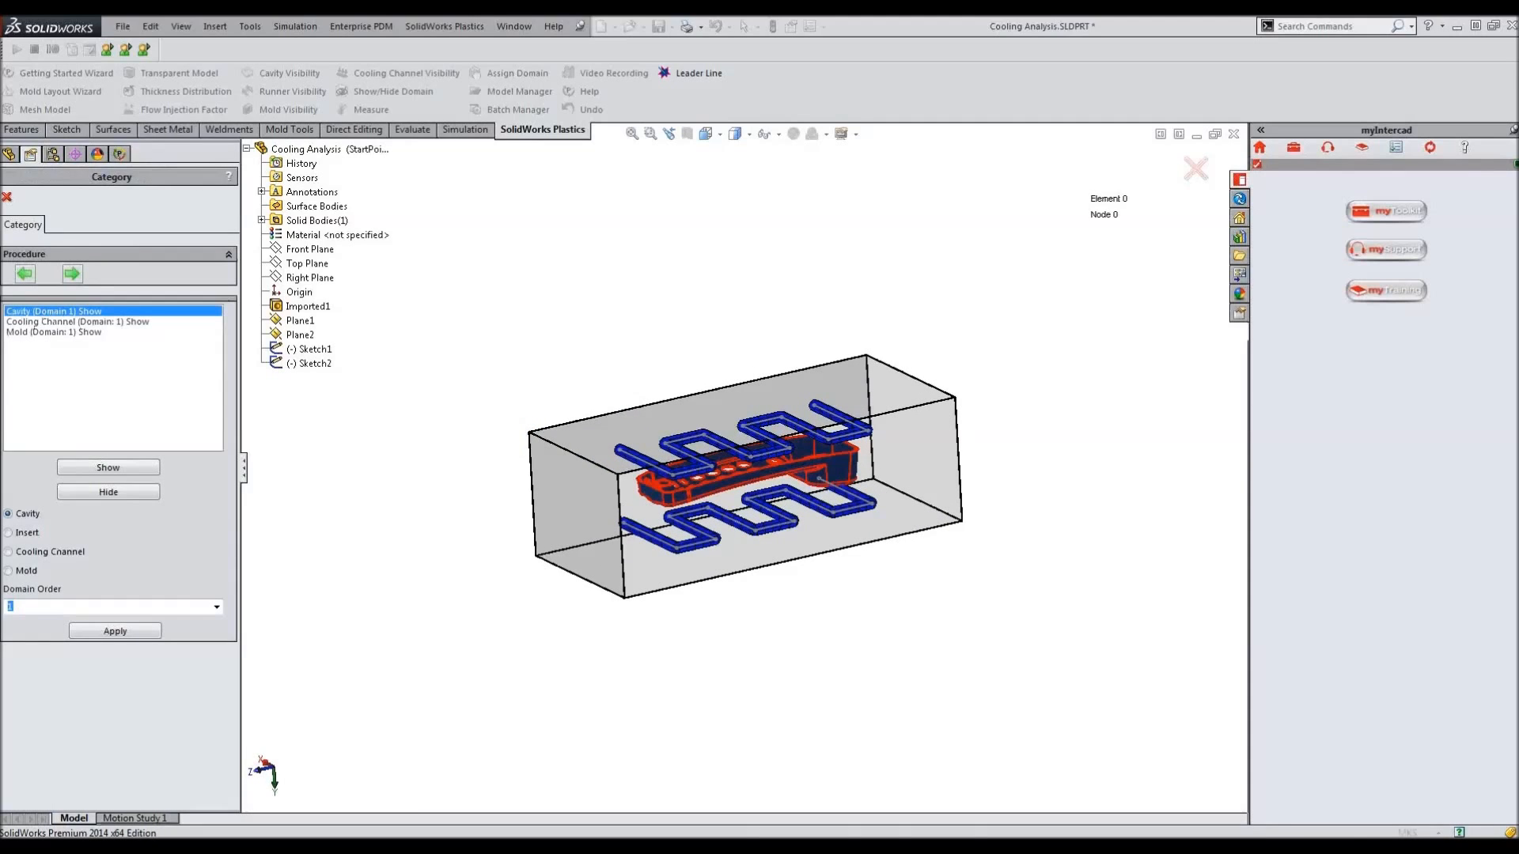
click(116, 631)
click(86, 322)
click(8, 552)
click(125, 632)
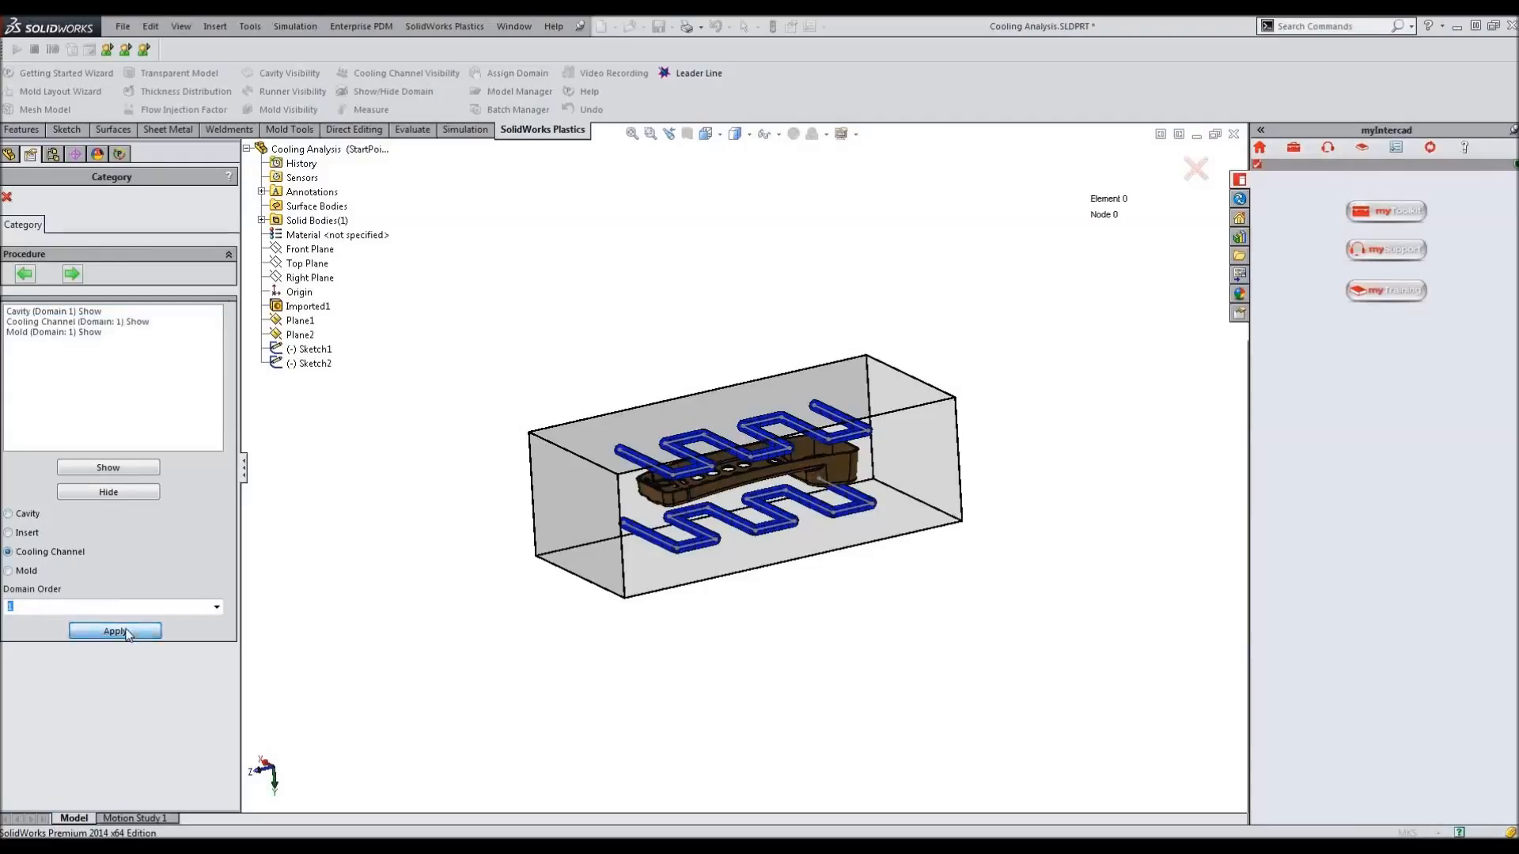
click(76, 333)
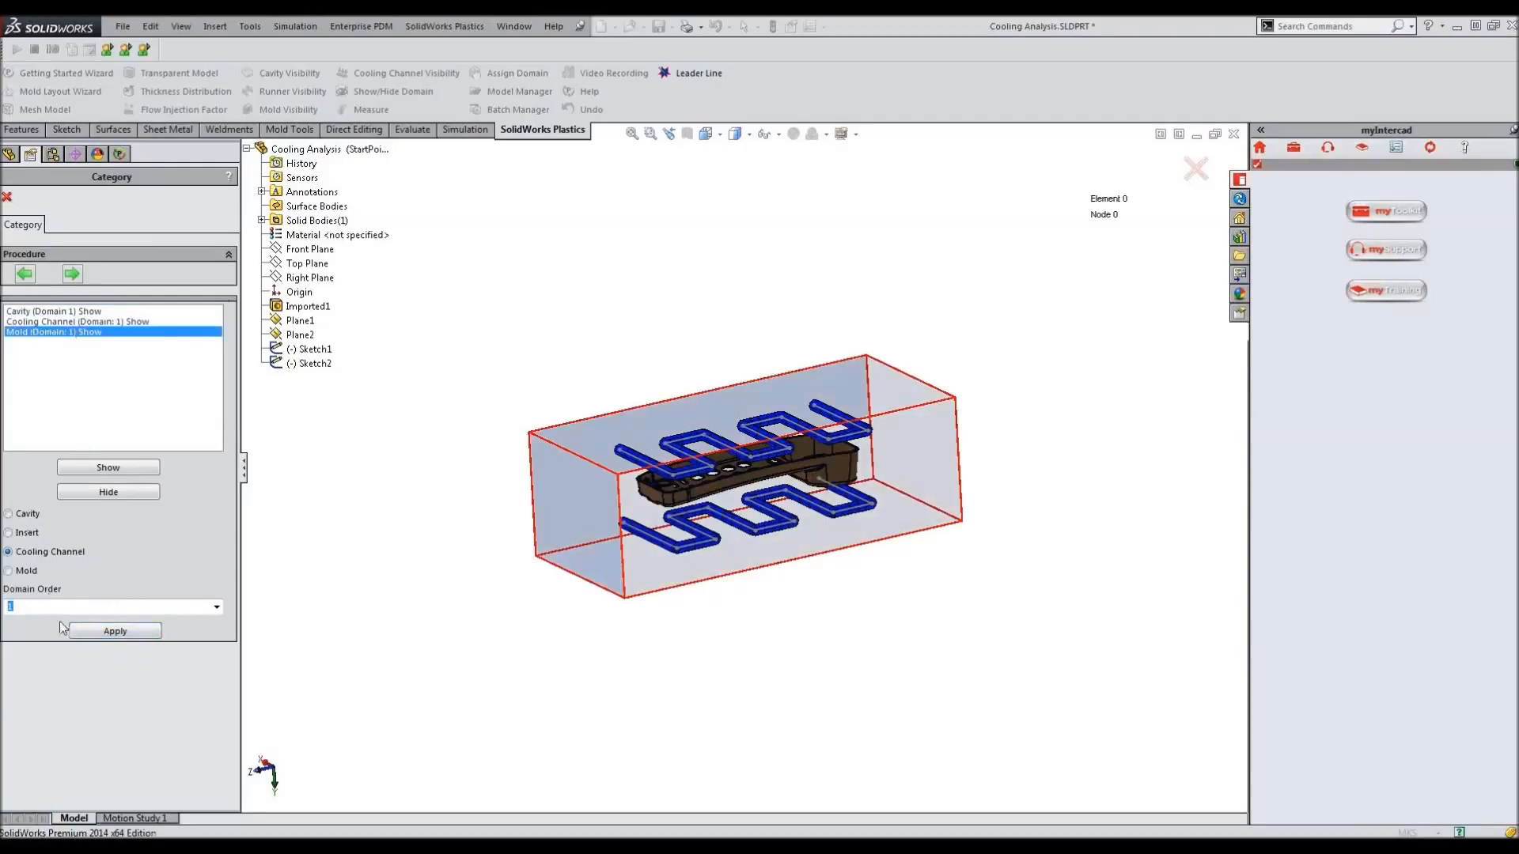
click(9, 570)
click(125, 631)
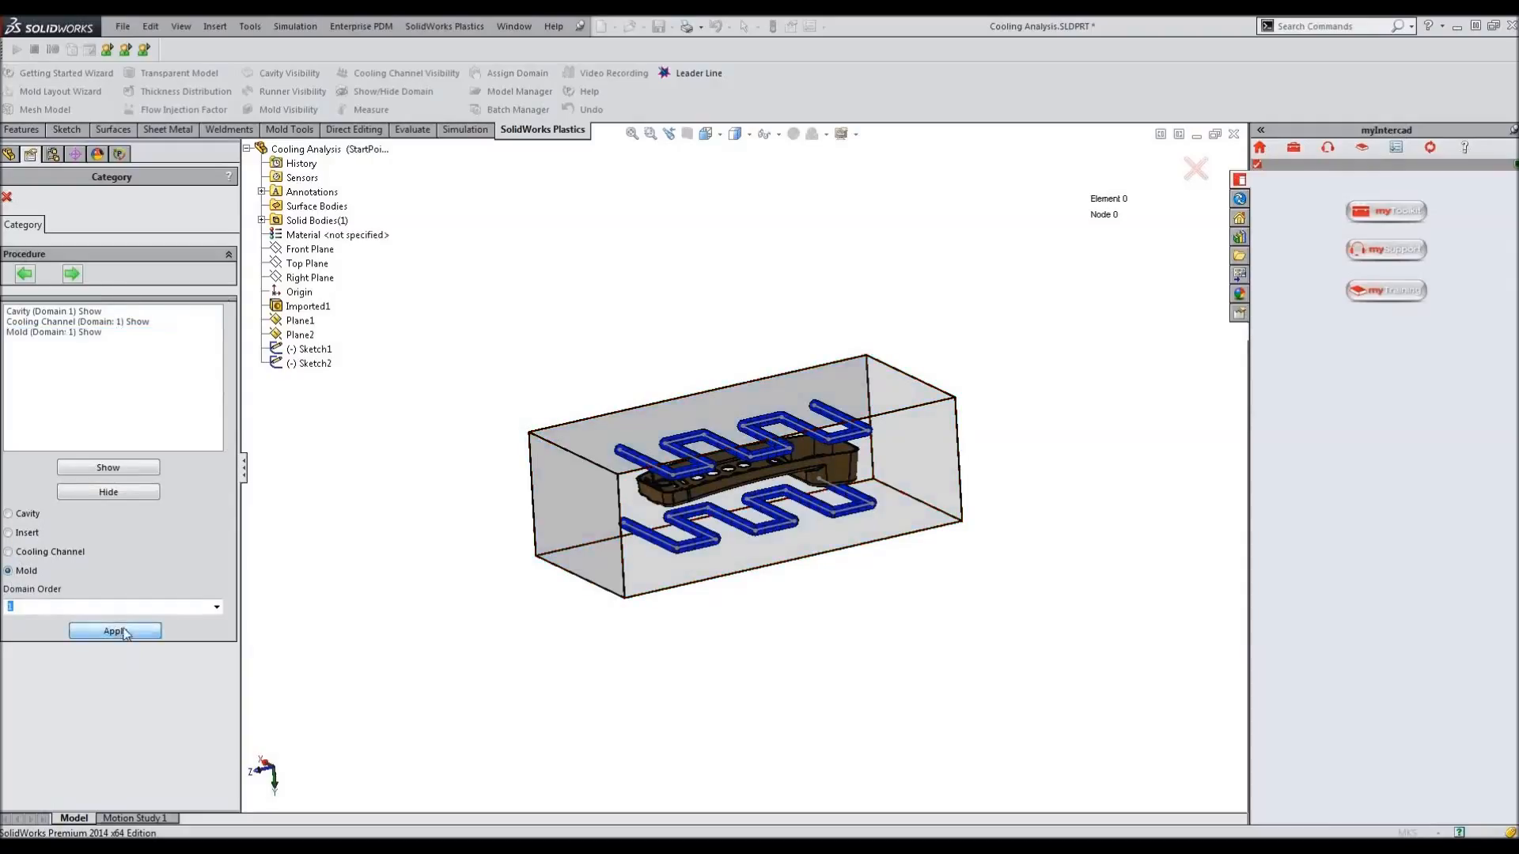
click(72, 274)
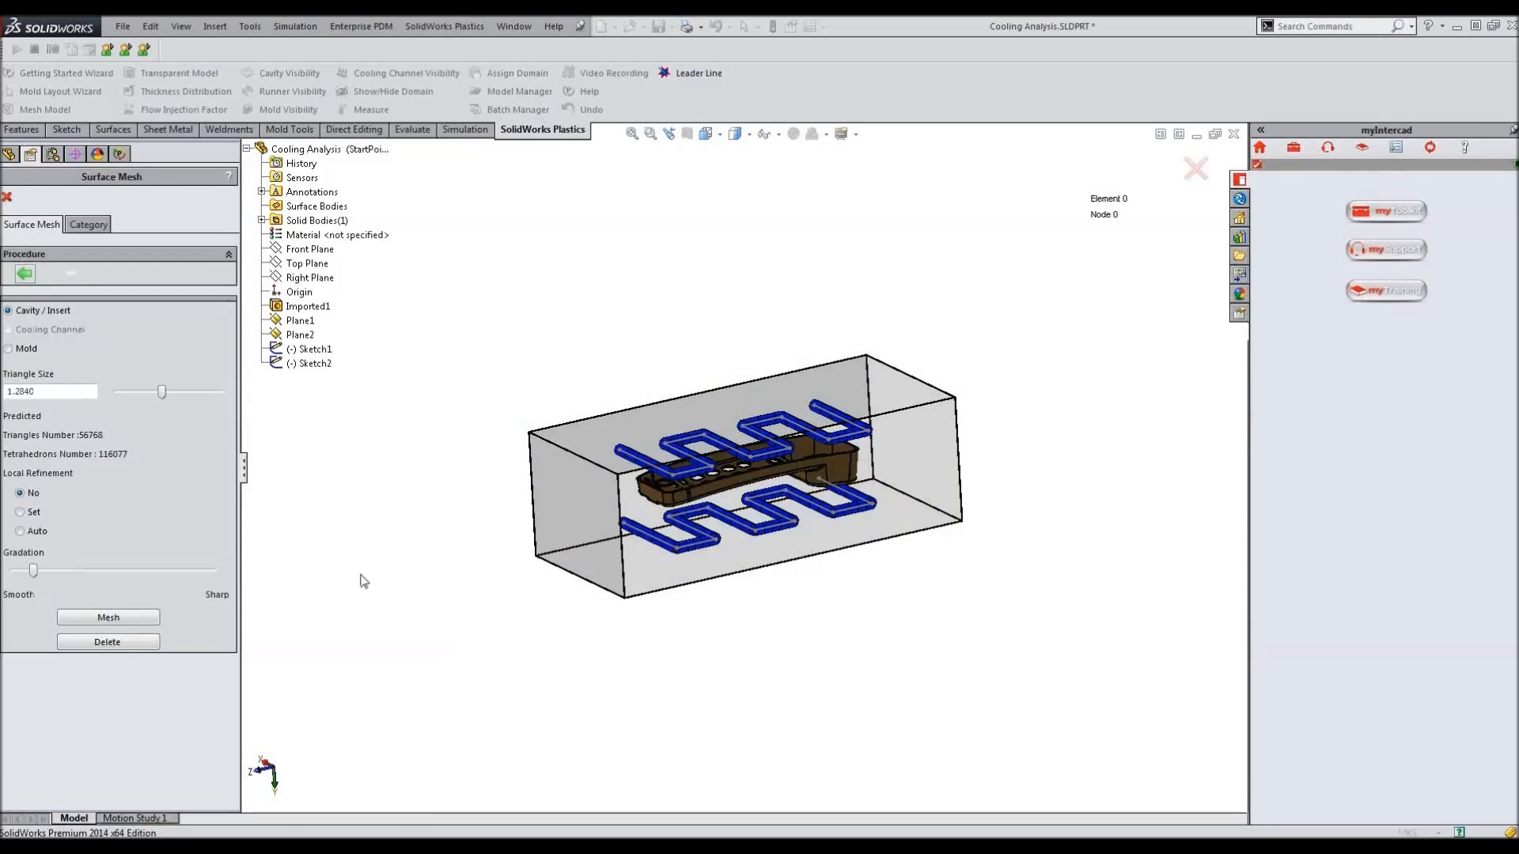
Generate the cavity surface mesh with a triangle size of 2 and automatic local refinement.
scroll(640, 500, down, 3)
middle_drag(641, 501, 843, 354)
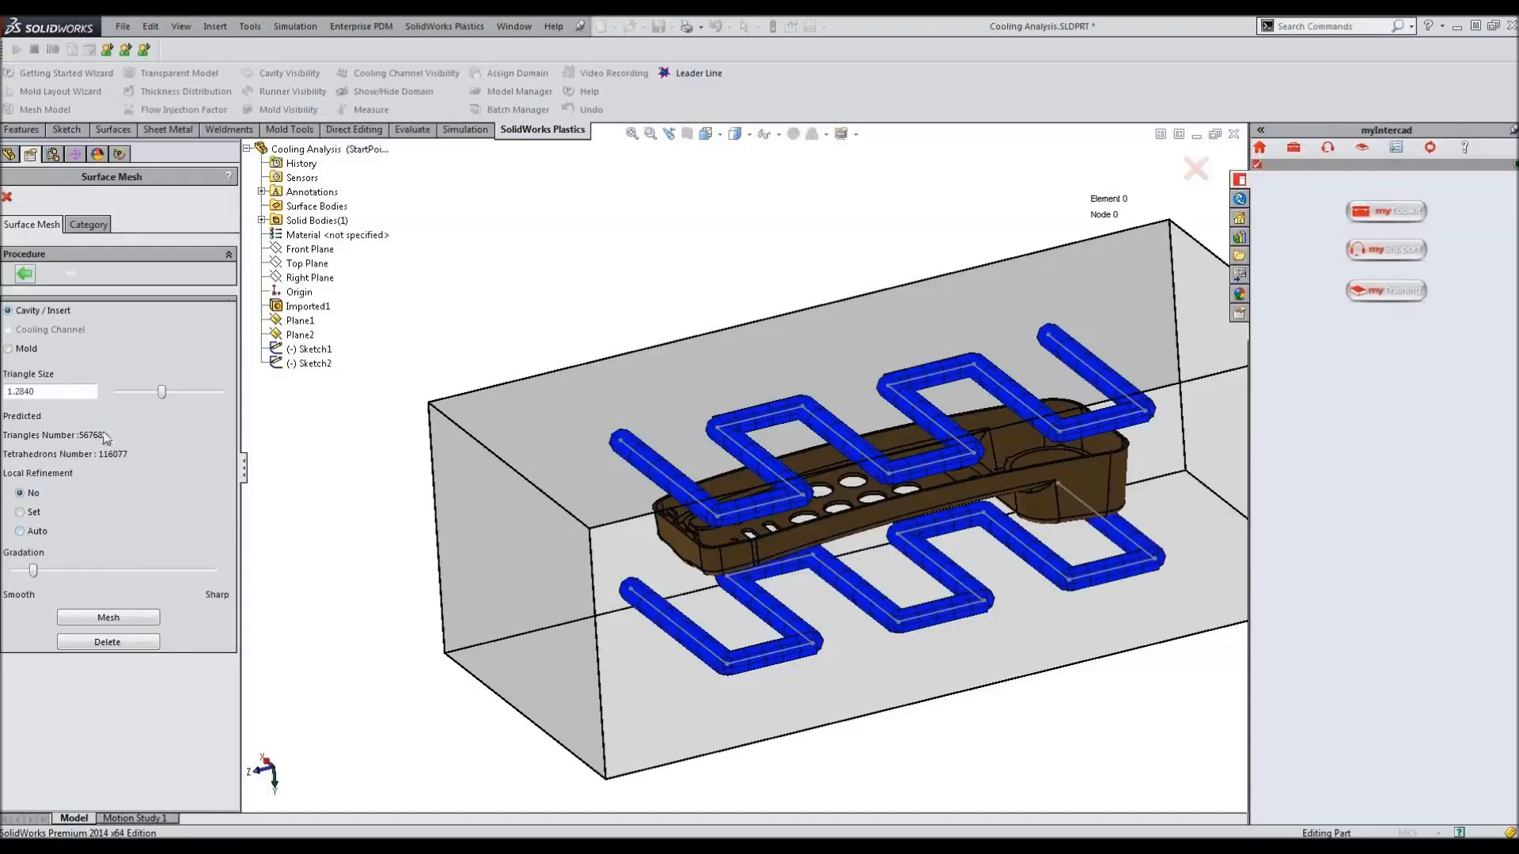
double_click(72, 391)
text(2)
click(20, 530)
click(123, 617)
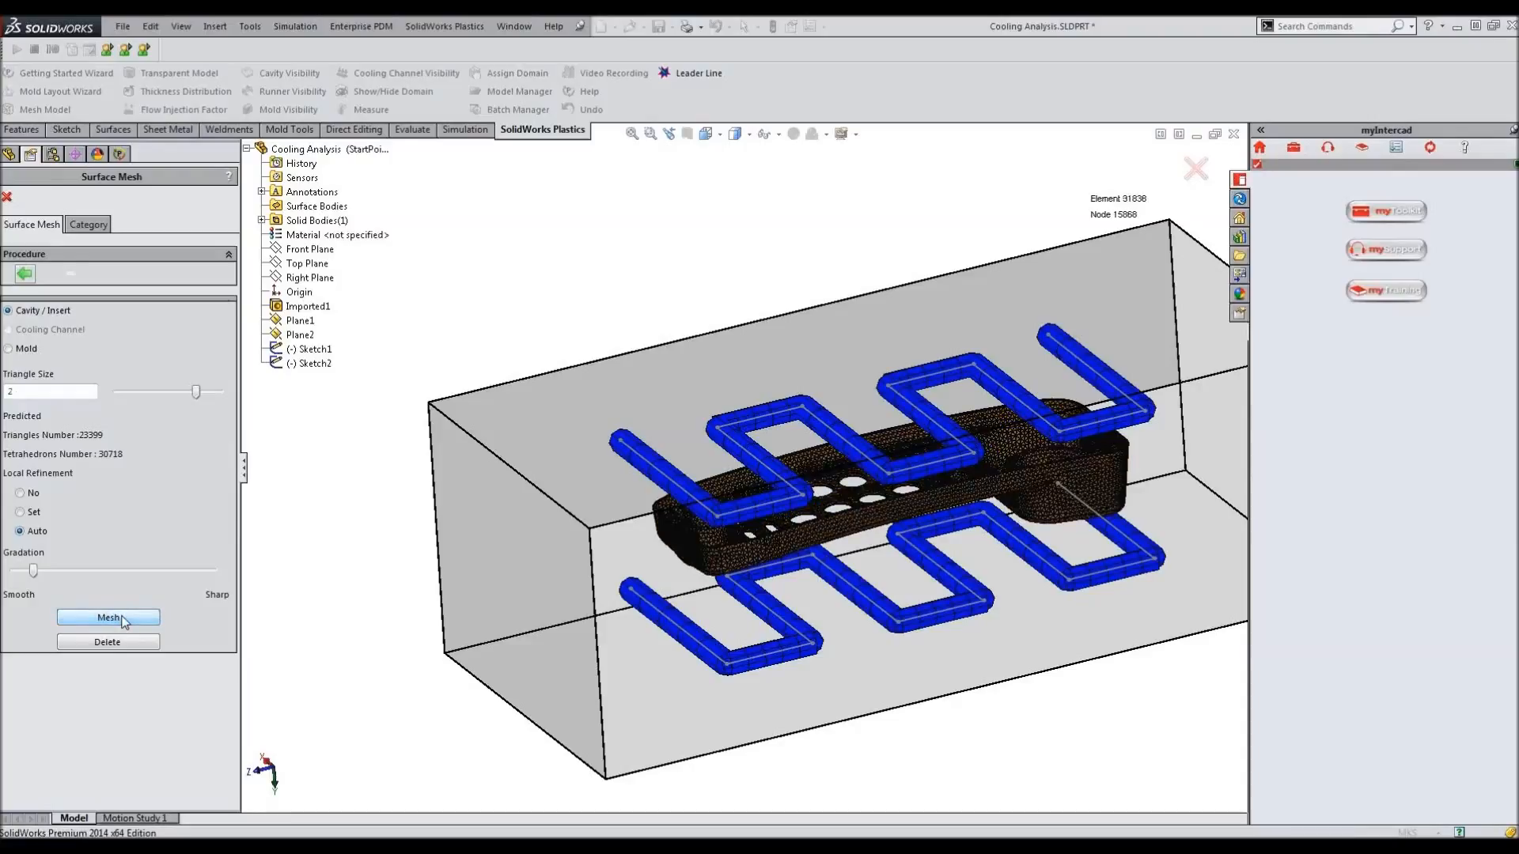
Generate the mold surface mesh with a triangle size of 15 and no local refinement.
click(9, 349)
double_click(62, 392)
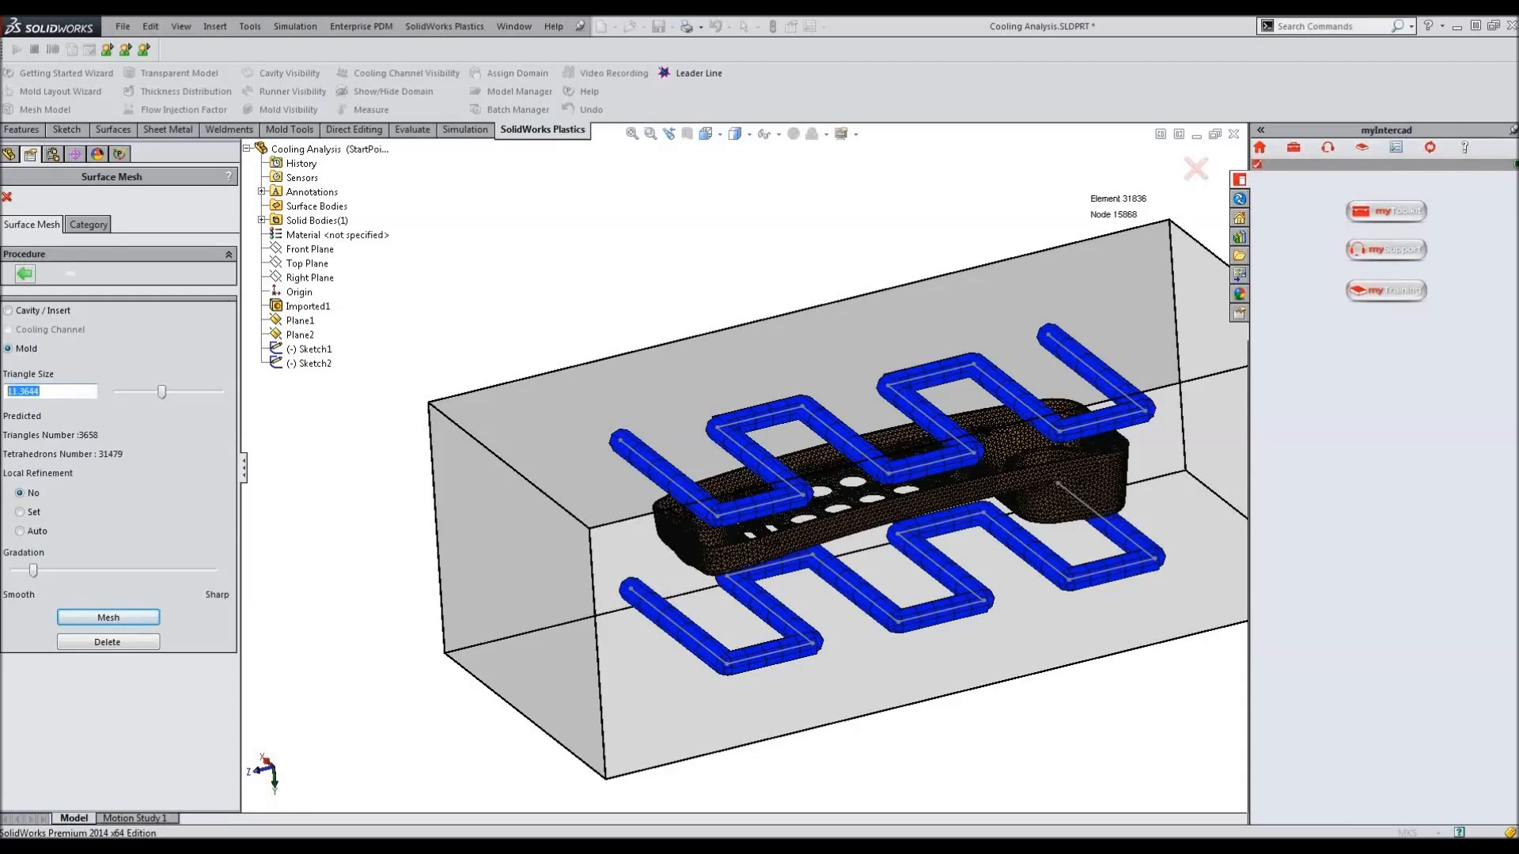
text(15)
click(111, 624)
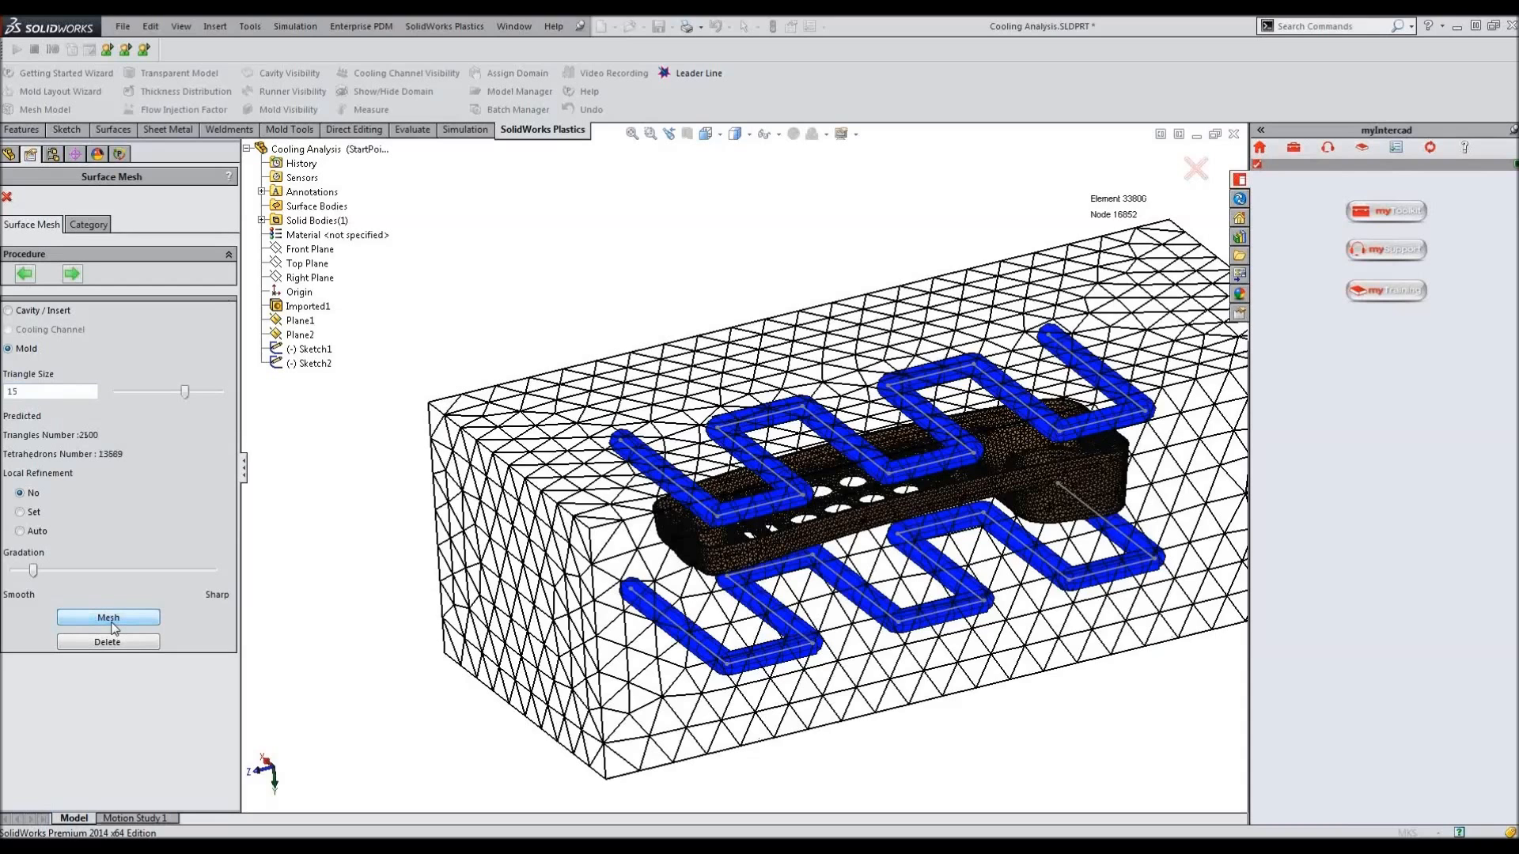
Close the mesh summary, pass the mesh editing stage unchanged and continue with Tetrahedral Mesh as the solid type.
click(72, 274)
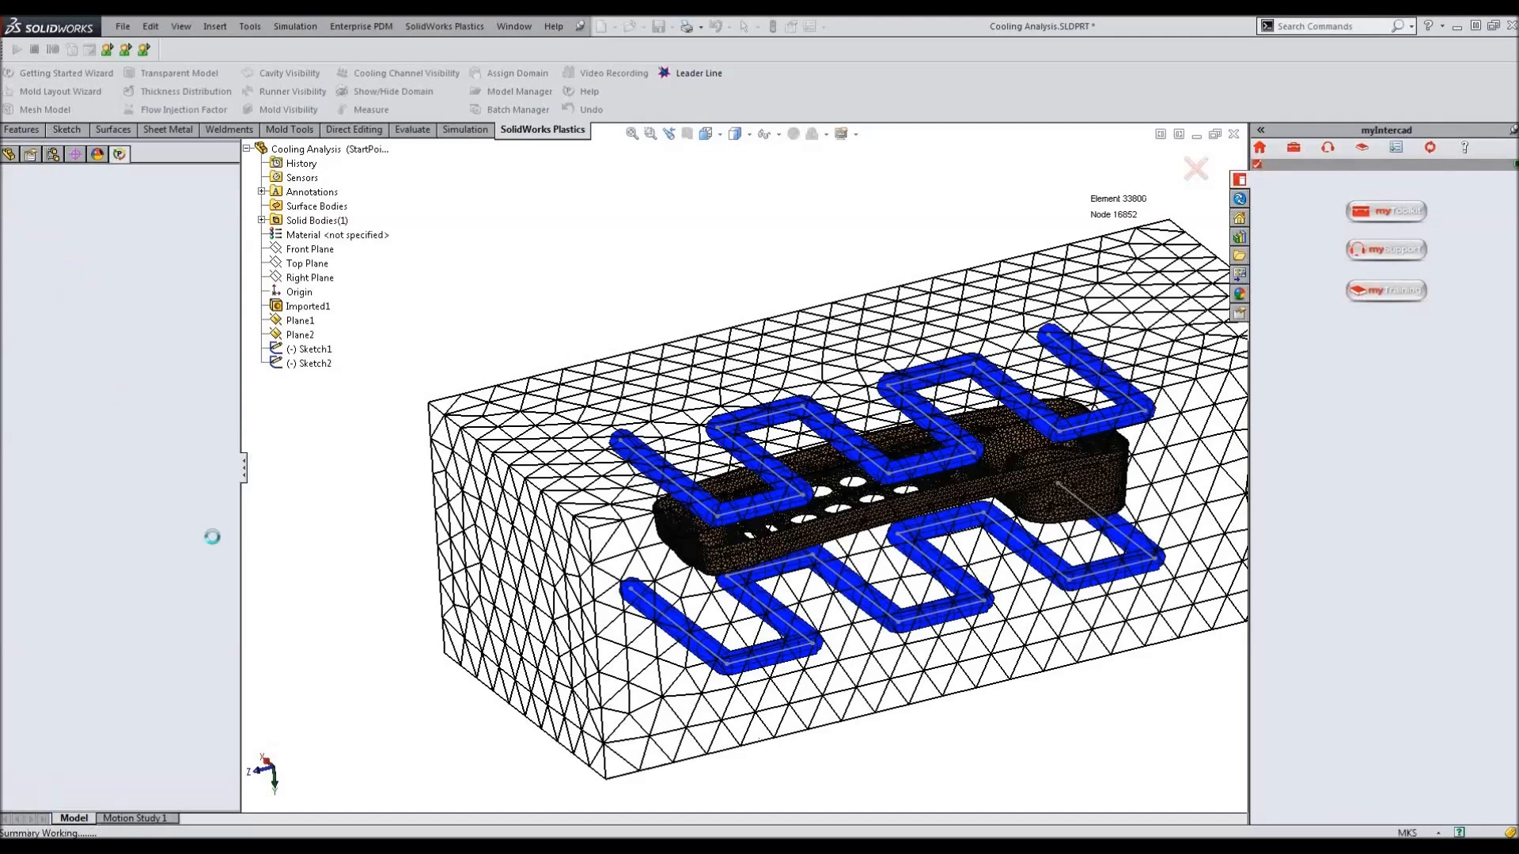
click(7, 197)
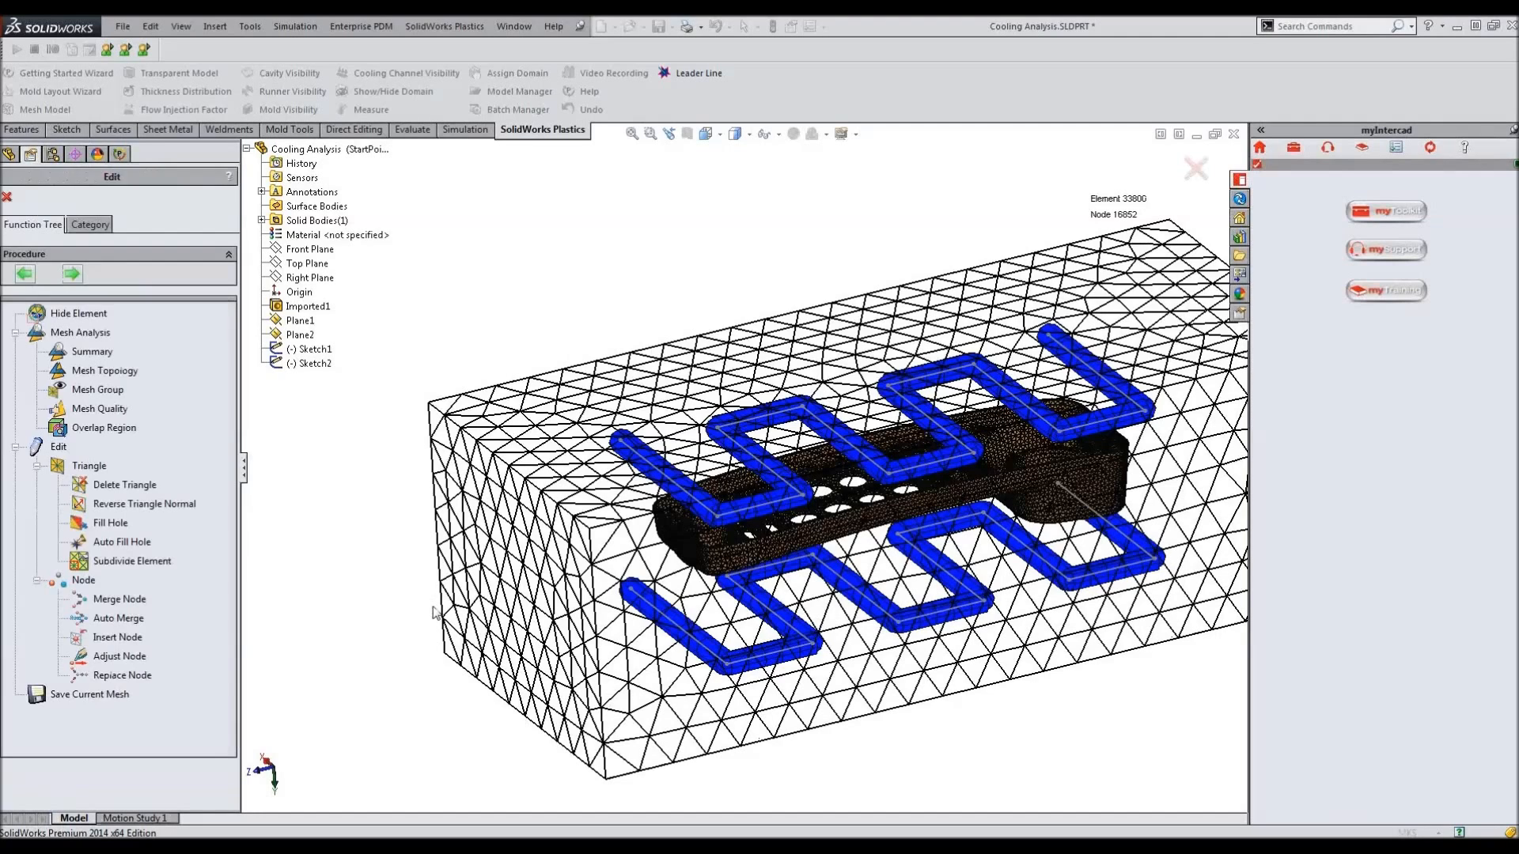
click(72, 274)
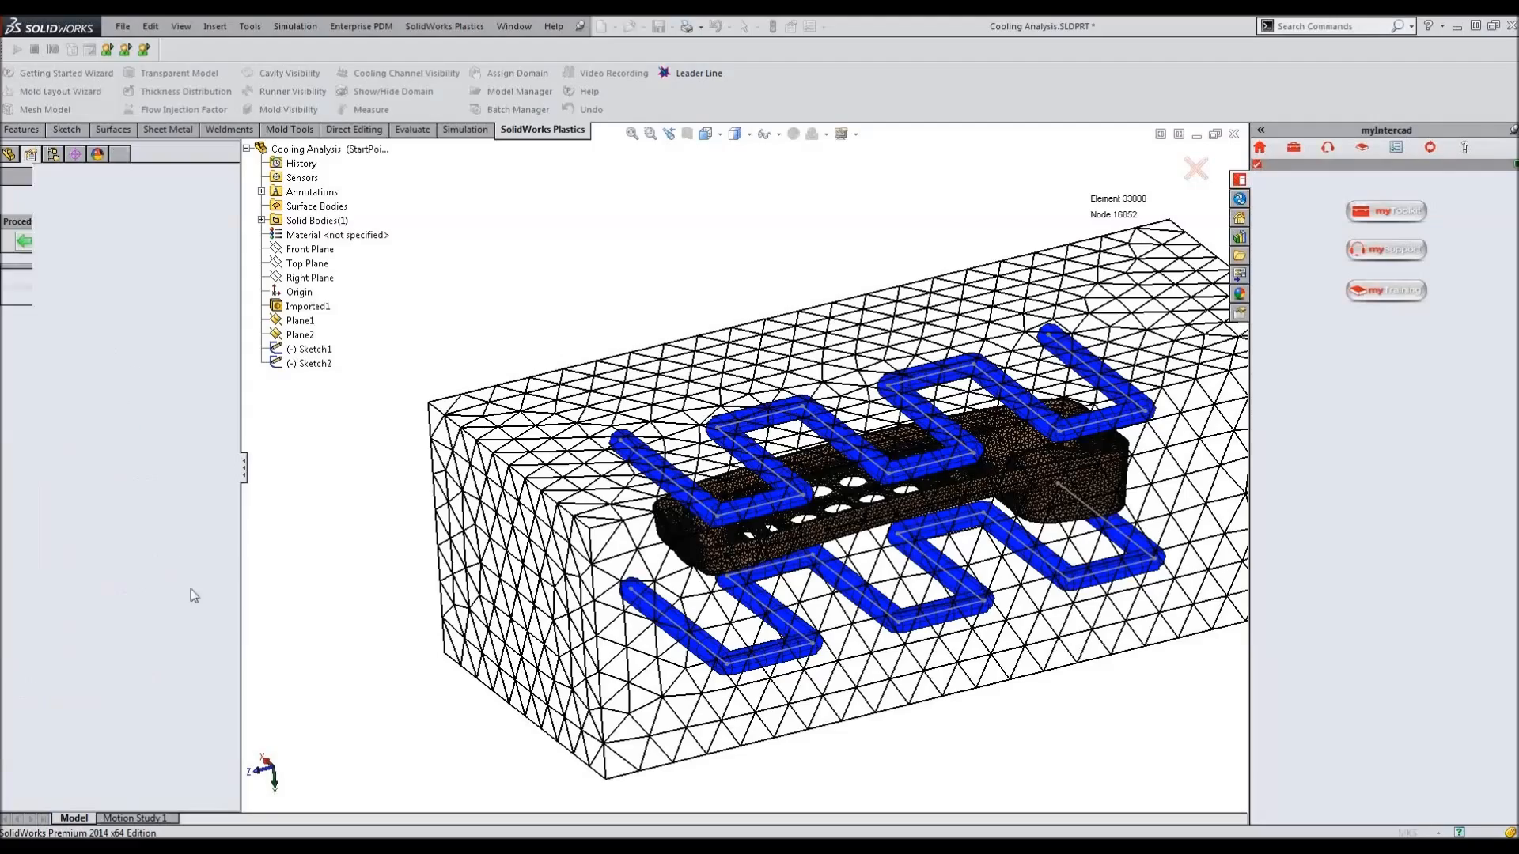
middle_drag(680, 693, 696, 506)
middle_drag(867, 605, 359, 762)
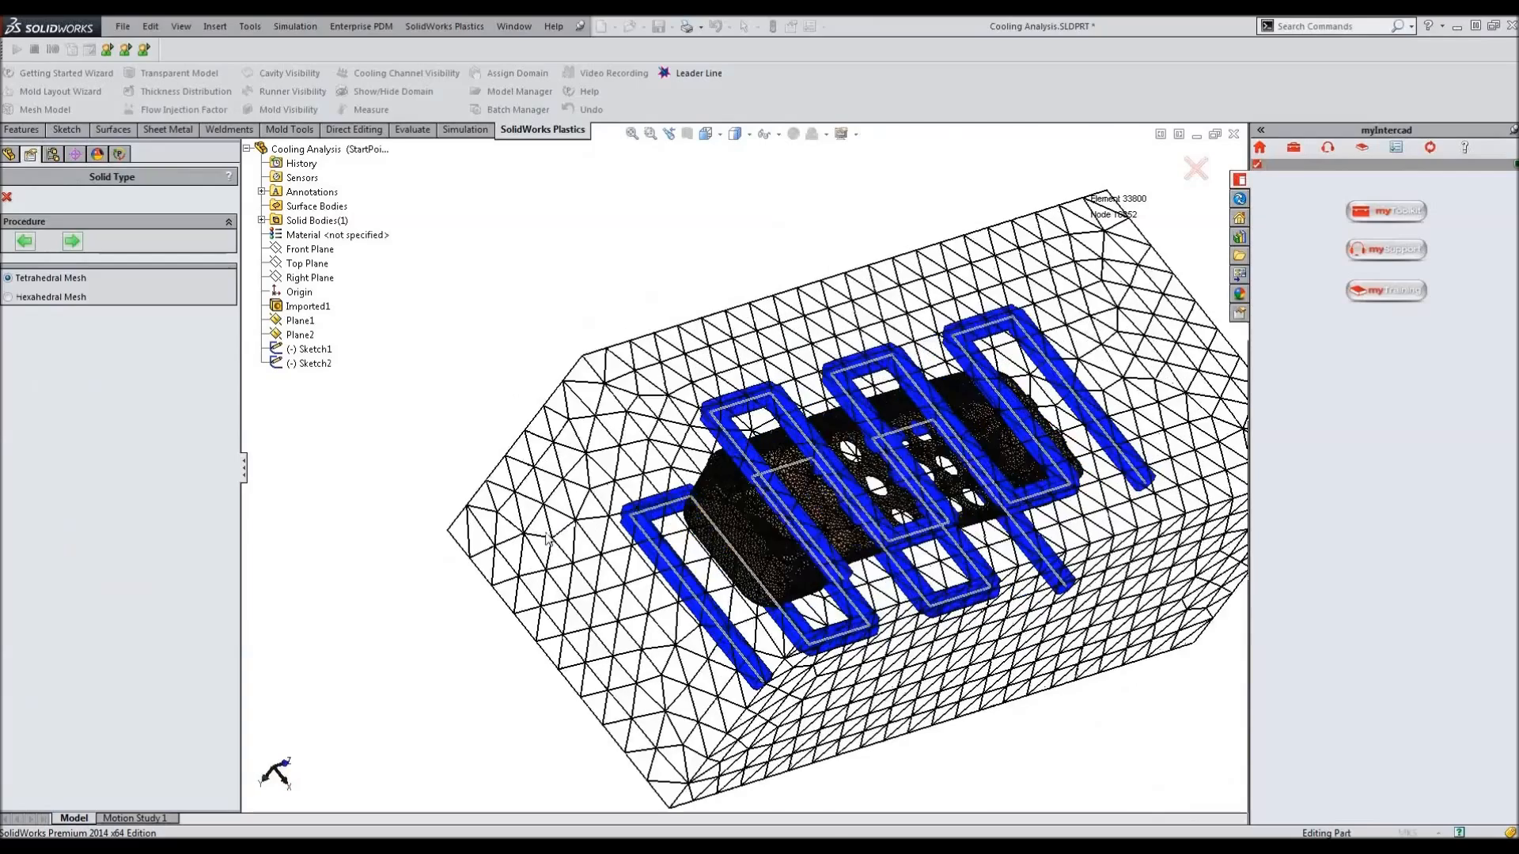
click(72, 241)
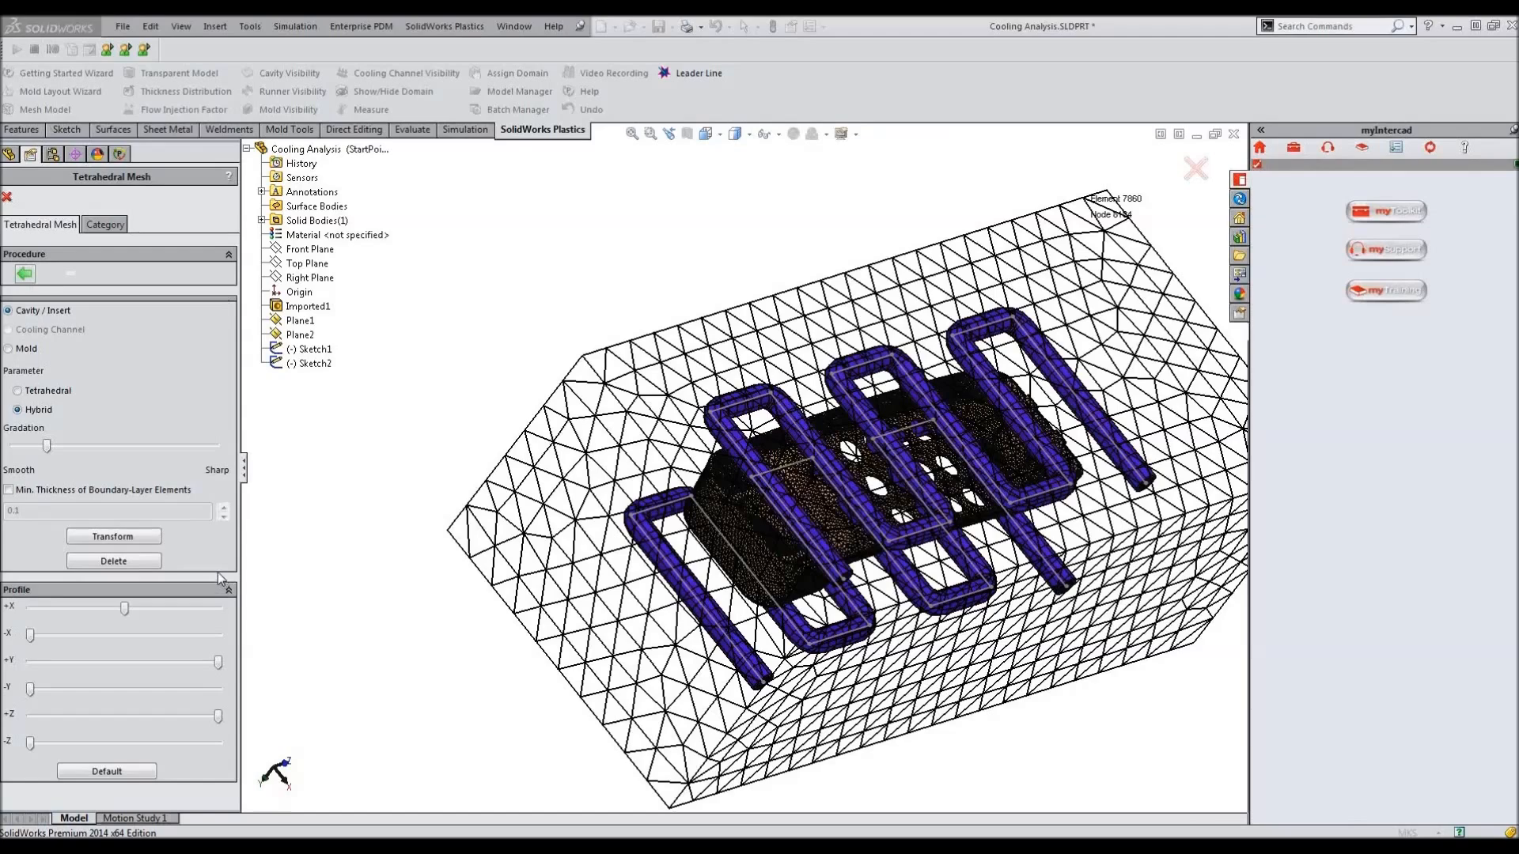
Transform the cavity into a hybrid solid mesh and inspect the boundary layers through the handset's wall thickness.
click(106, 538)
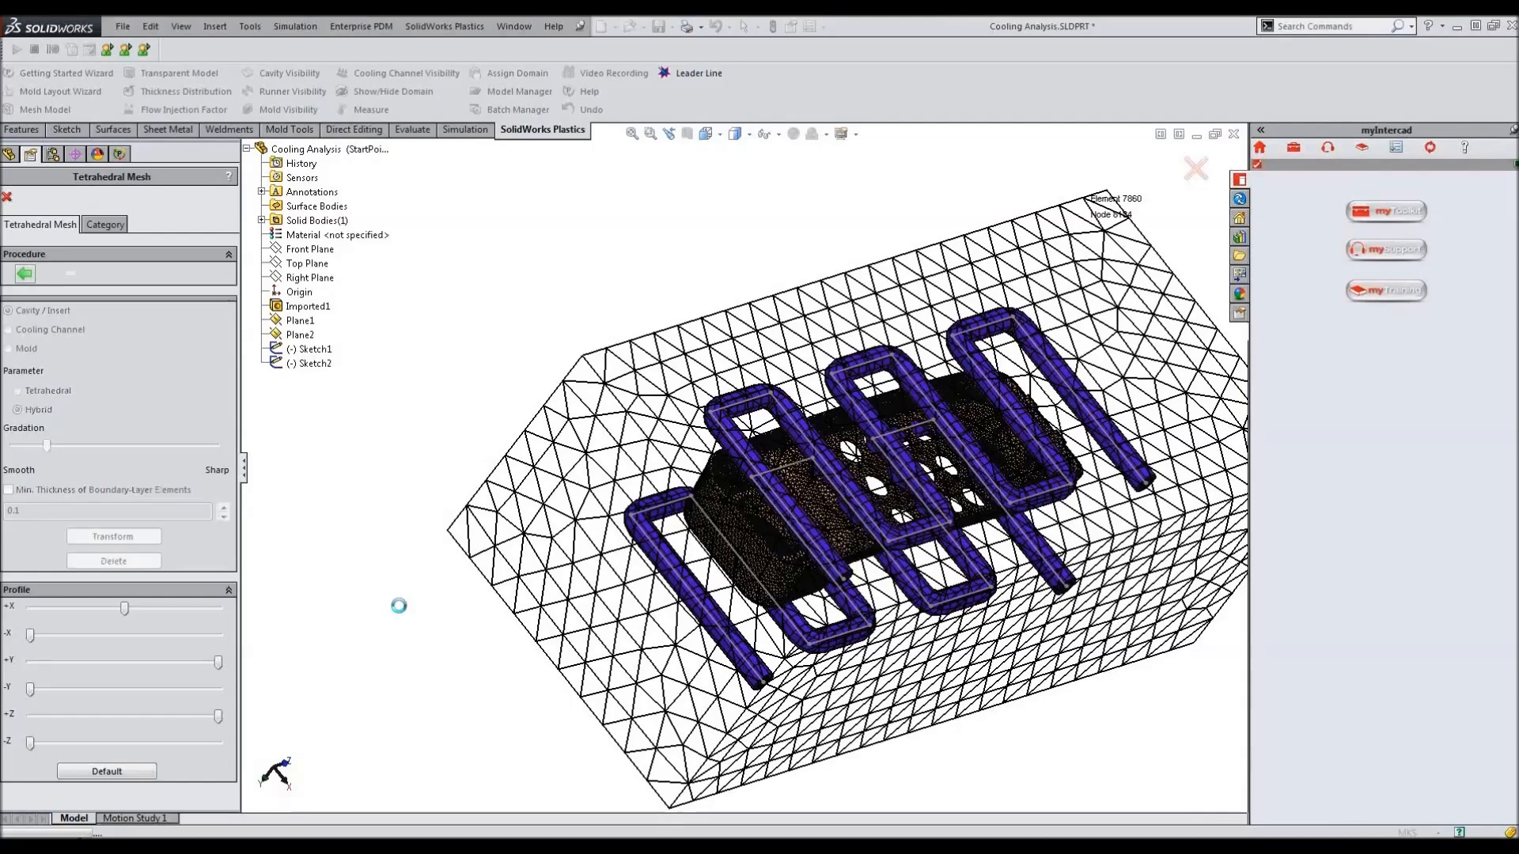
scroll(696, 502, down, 10)
scroll(696, 502, down, 6)
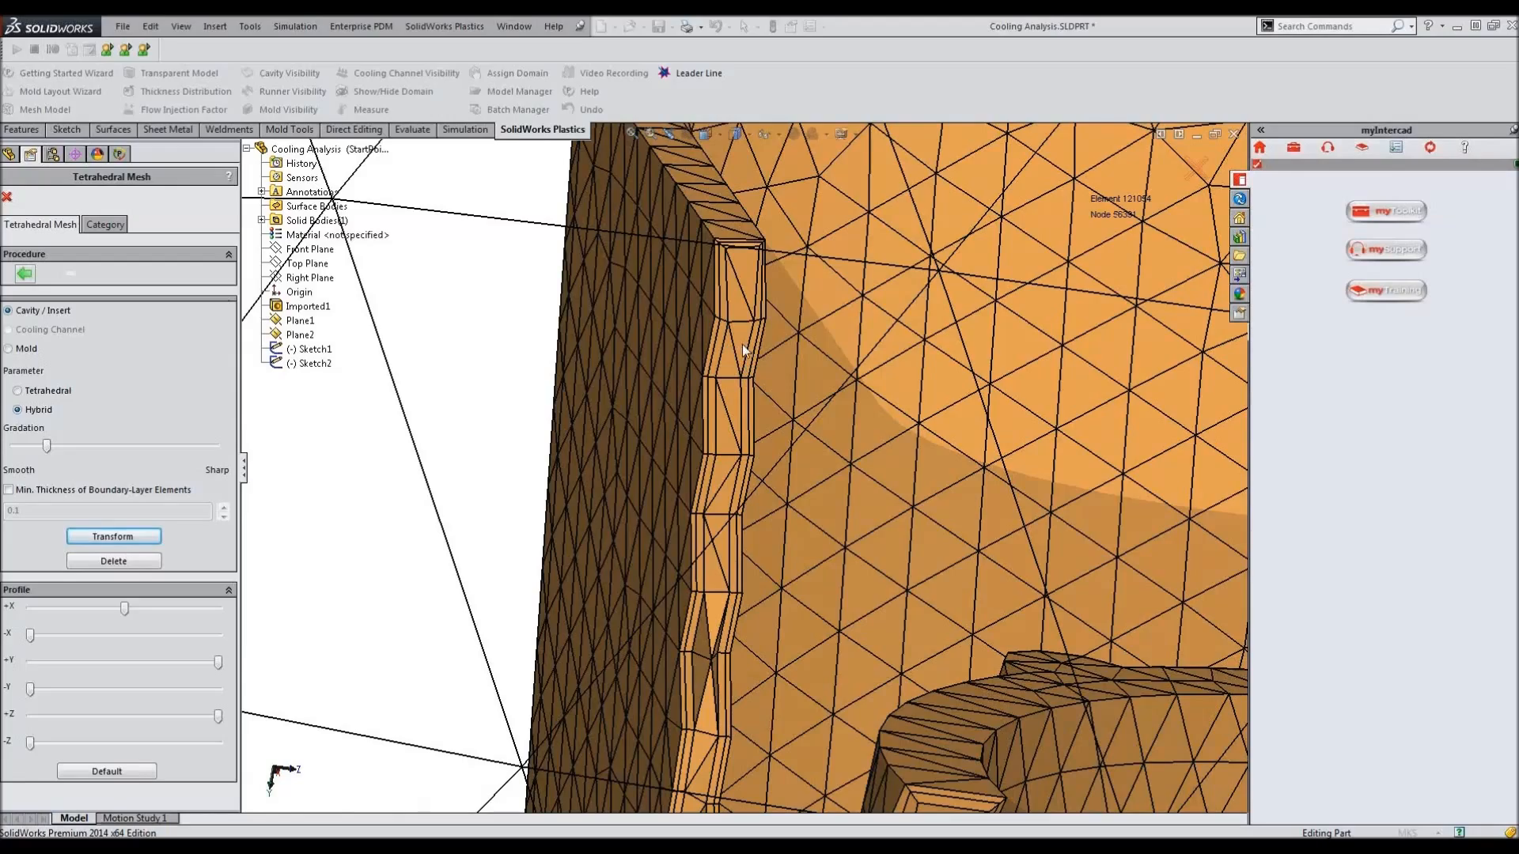
scroll(714, 434, up, 10)
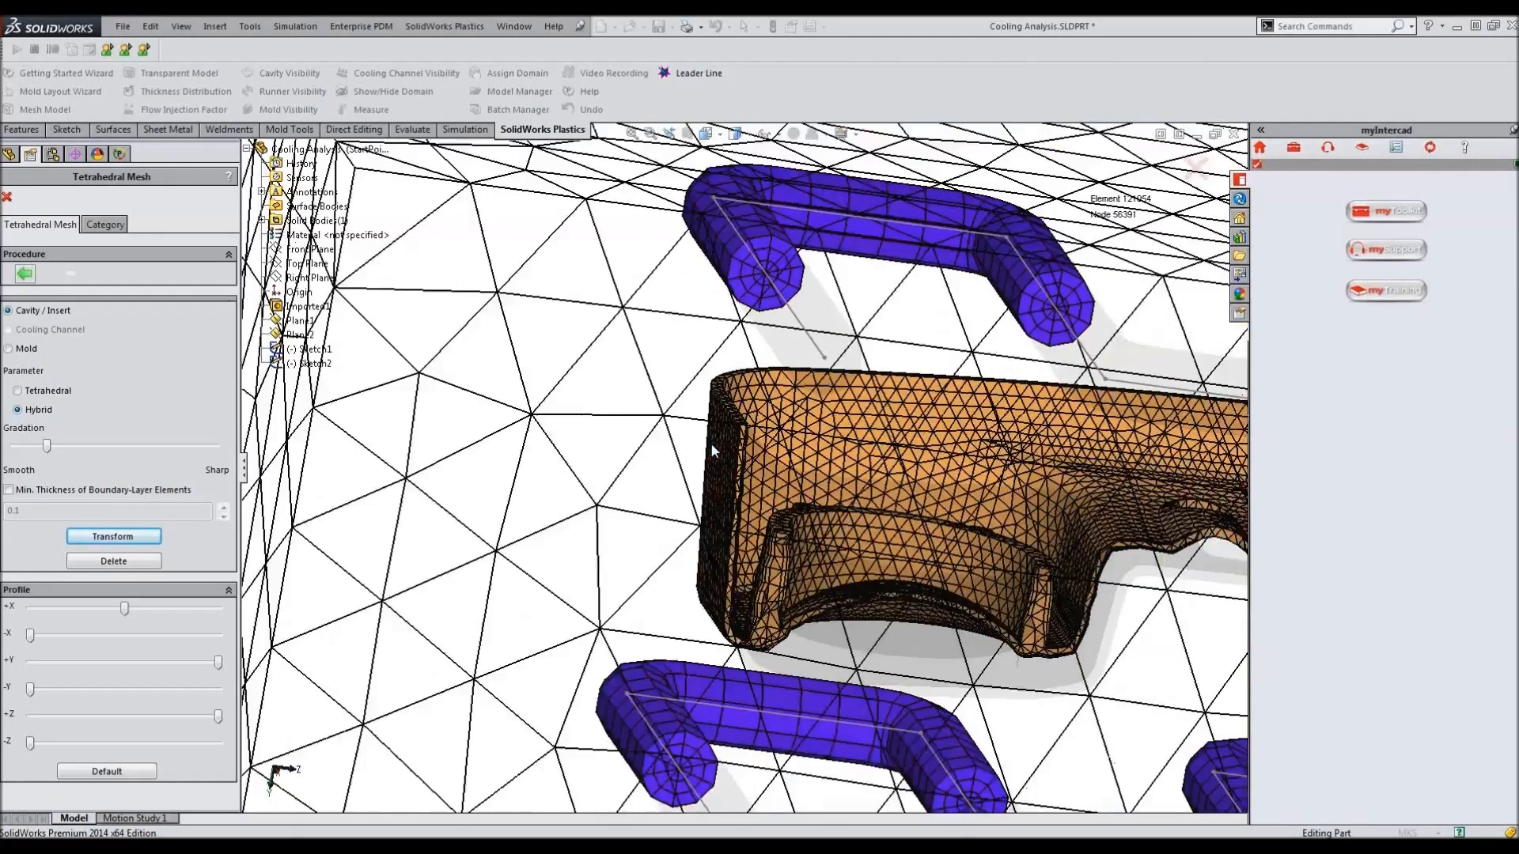
scroll(710, 443, up, 3)
middle_drag(712, 526, 534, 568)
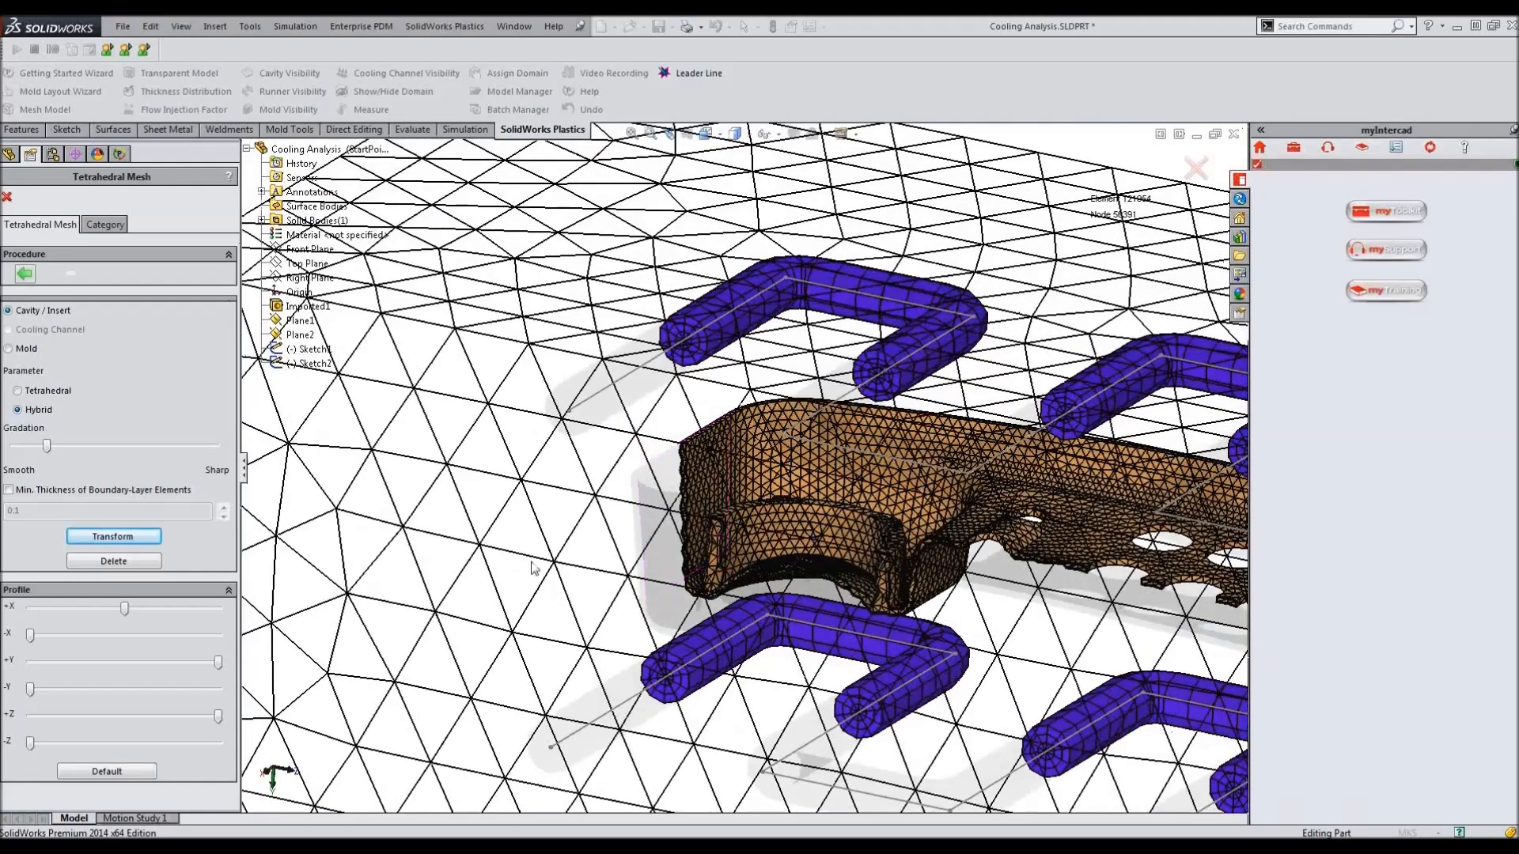
click(98, 538)
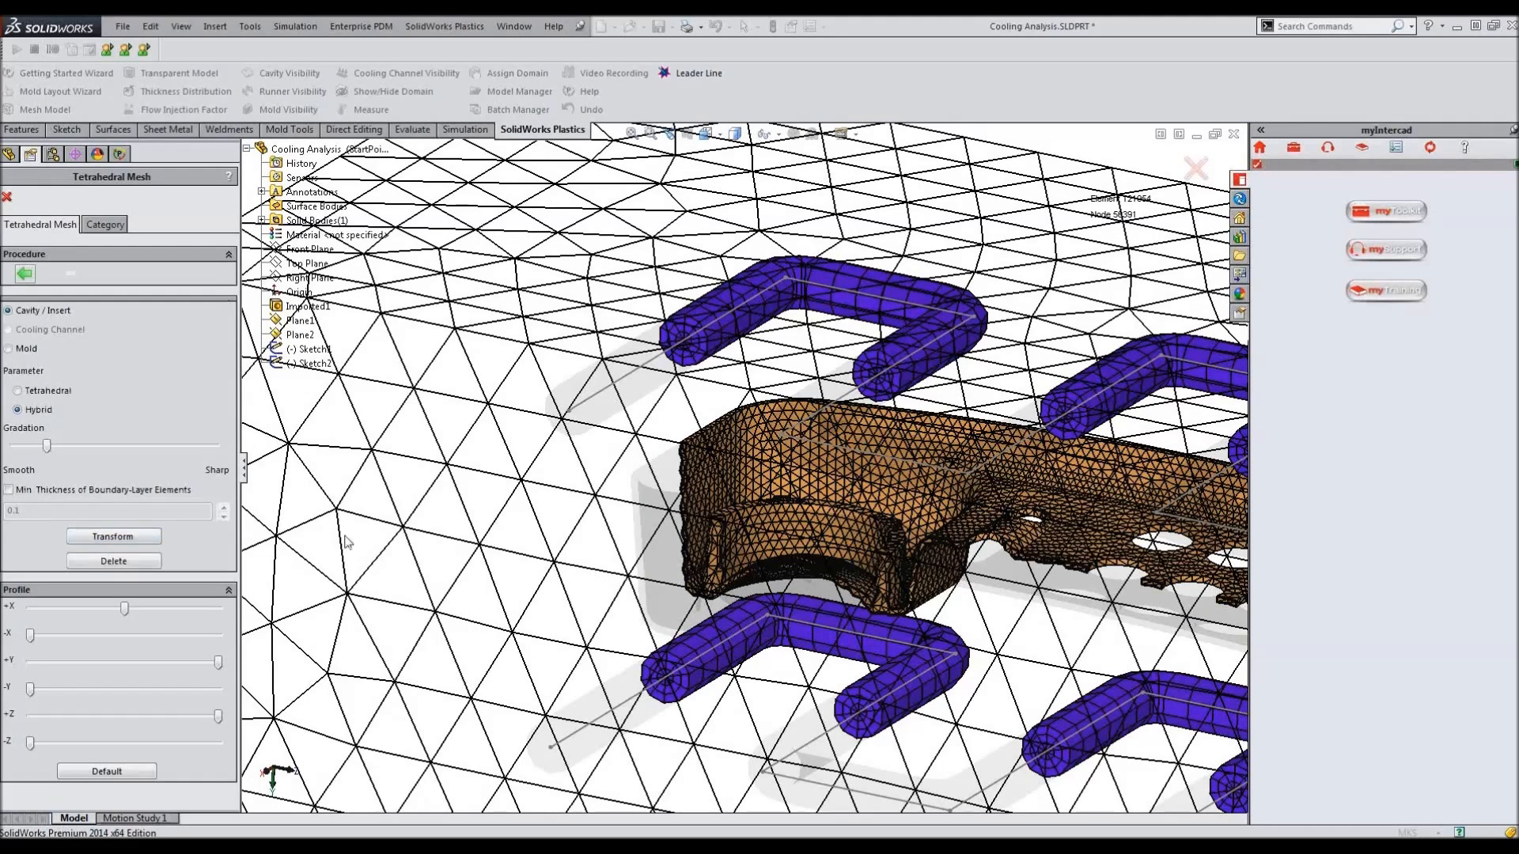
Transform the mold into a tetrahedral solid mesh and accept the solid domain categories to finish meshing.
click(9, 349)
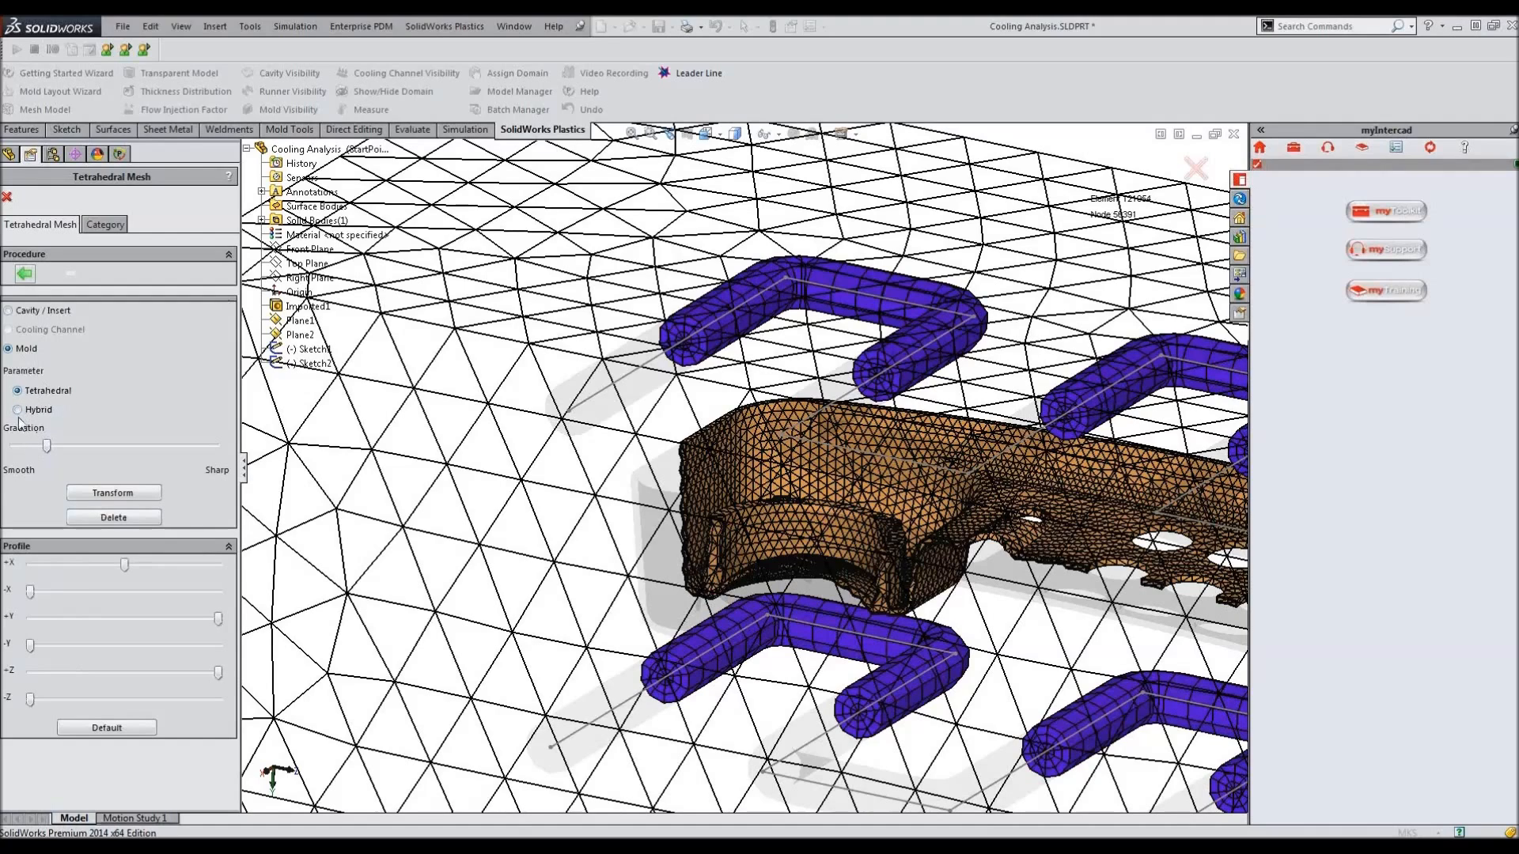
click(118, 495)
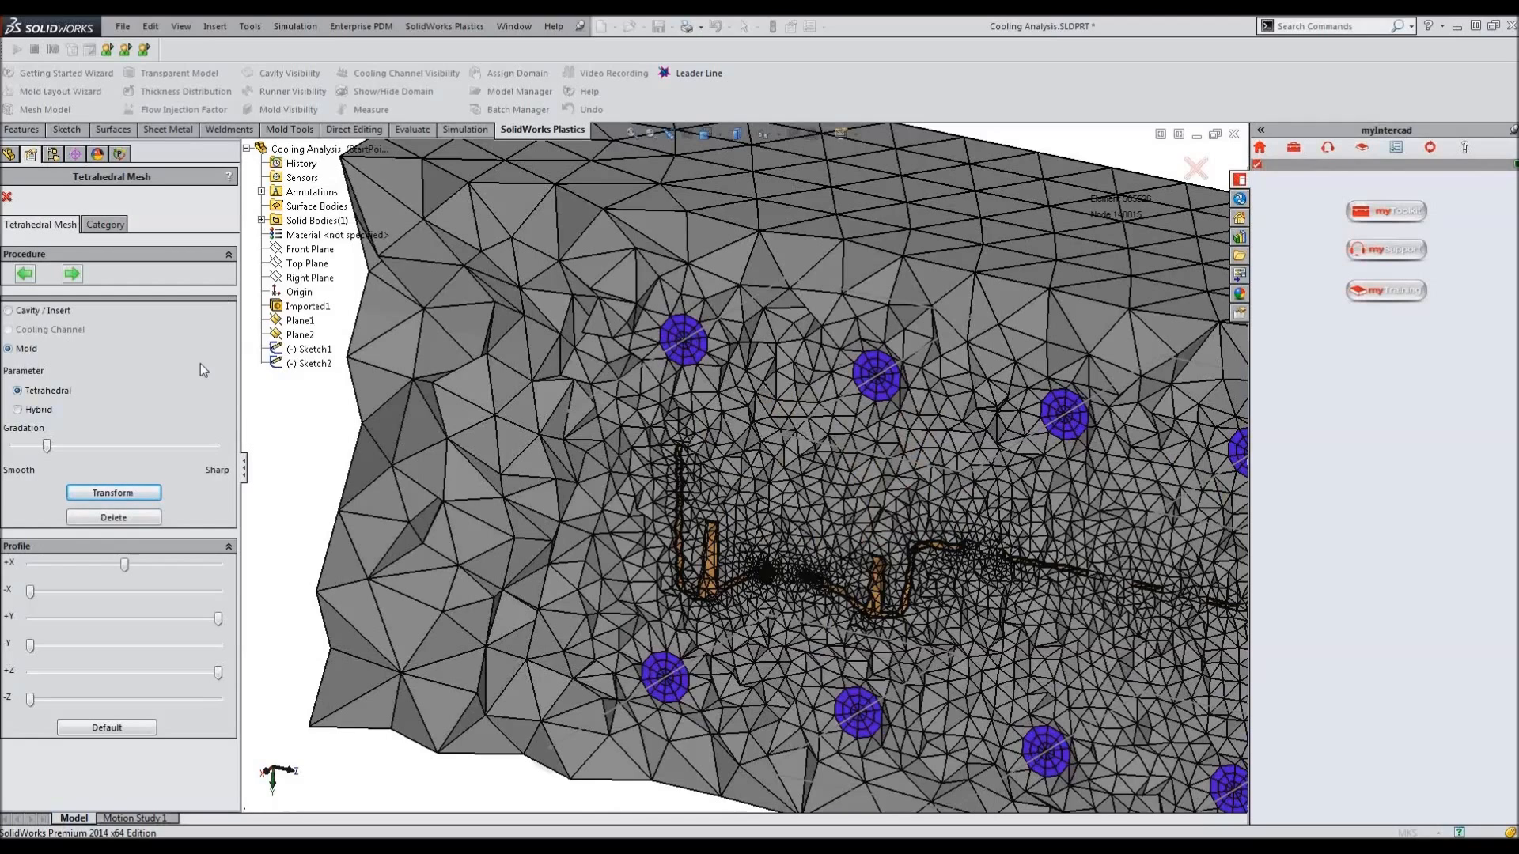
click(70, 274)
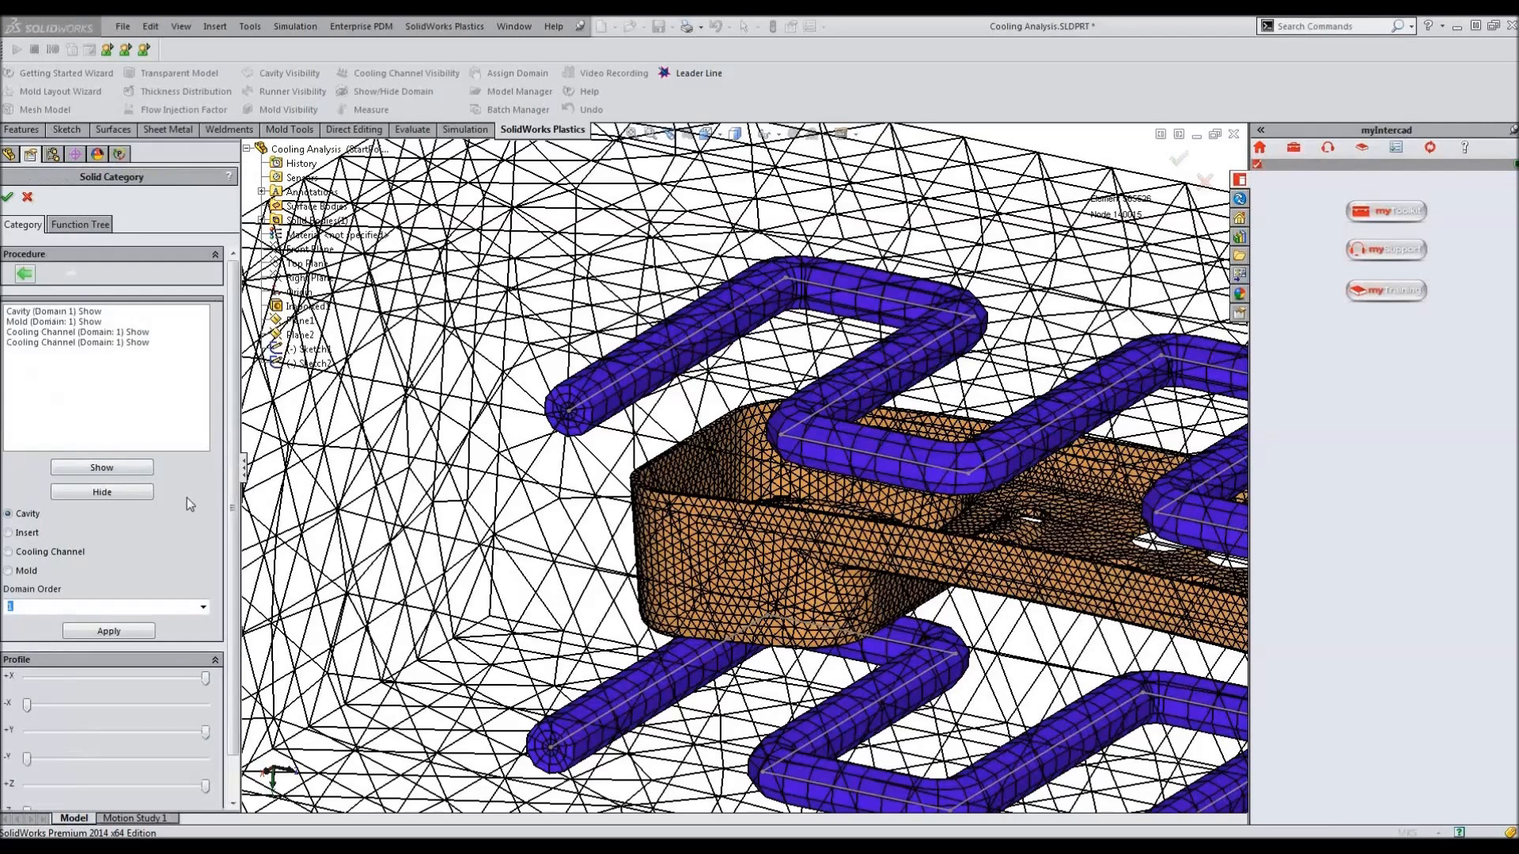
click(8, 200)
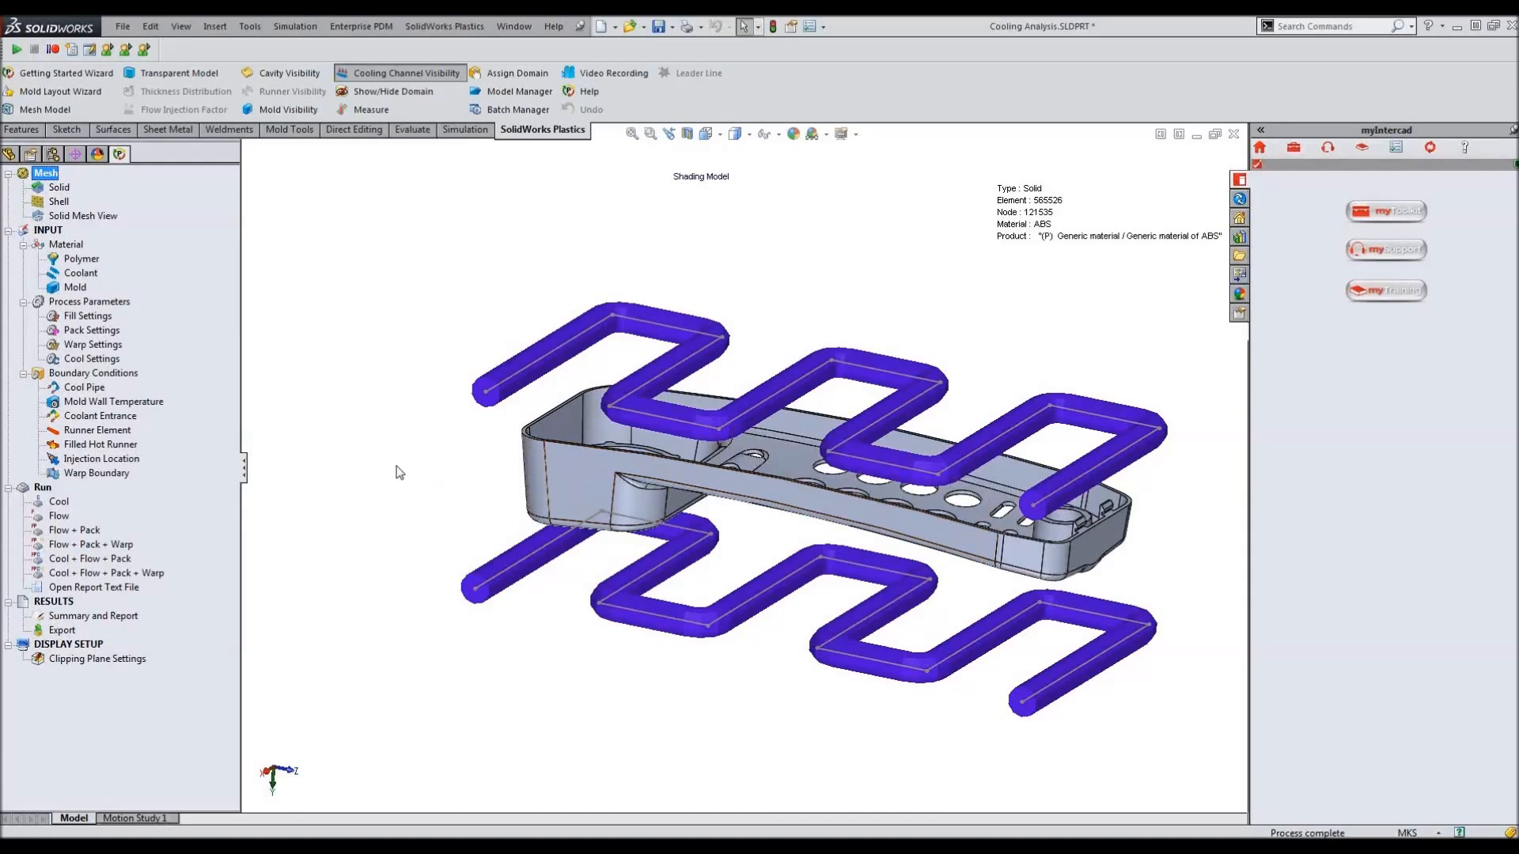
Set the polymer to SABIC Innovative Plastics CYCOLAC 28818E.
click(88, 261)
right_click(97, 261)
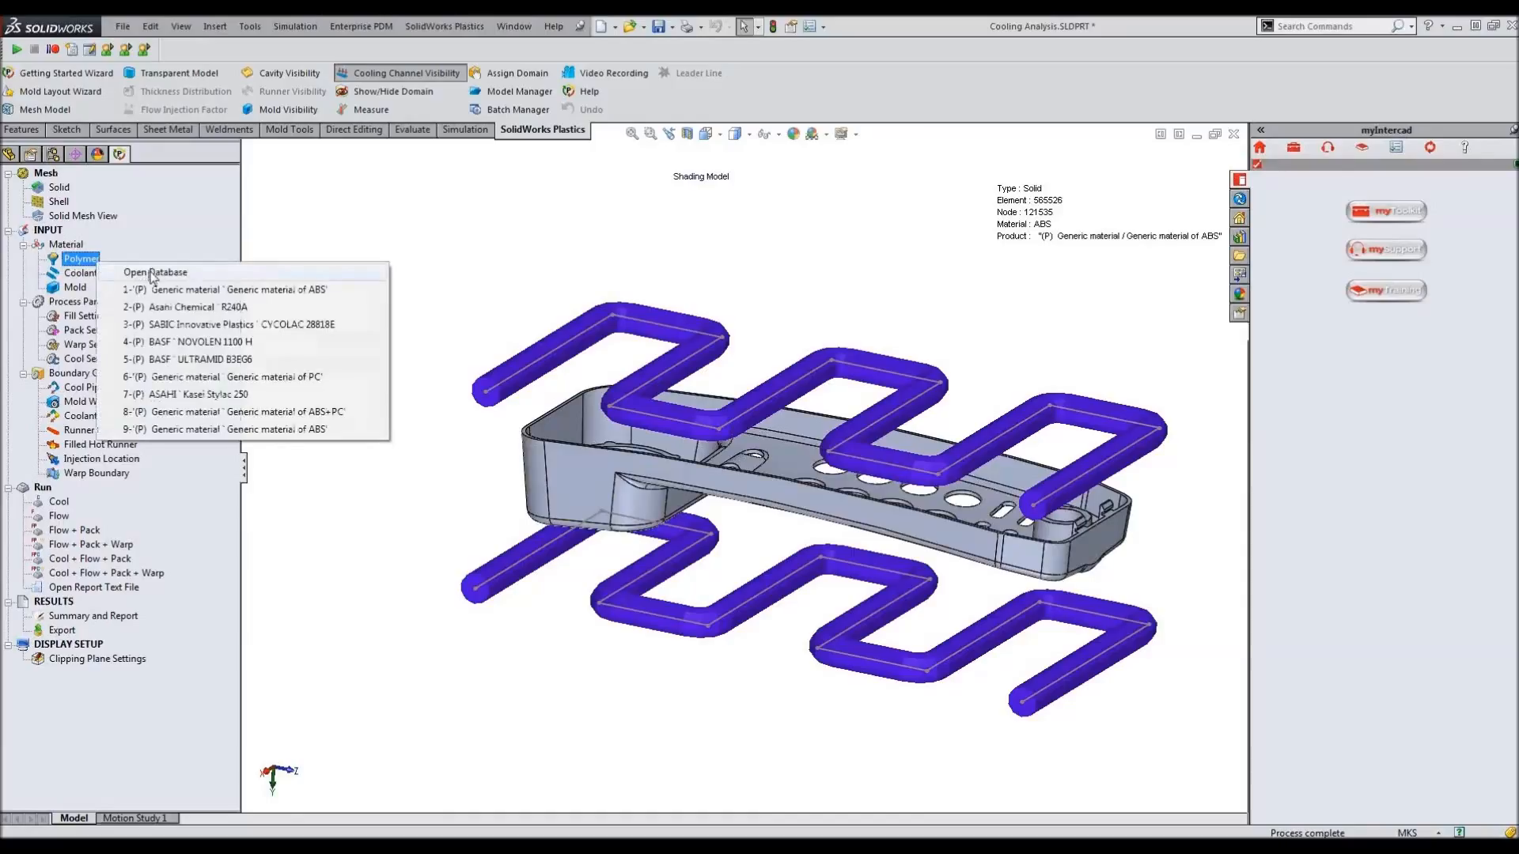
click(231, 326)
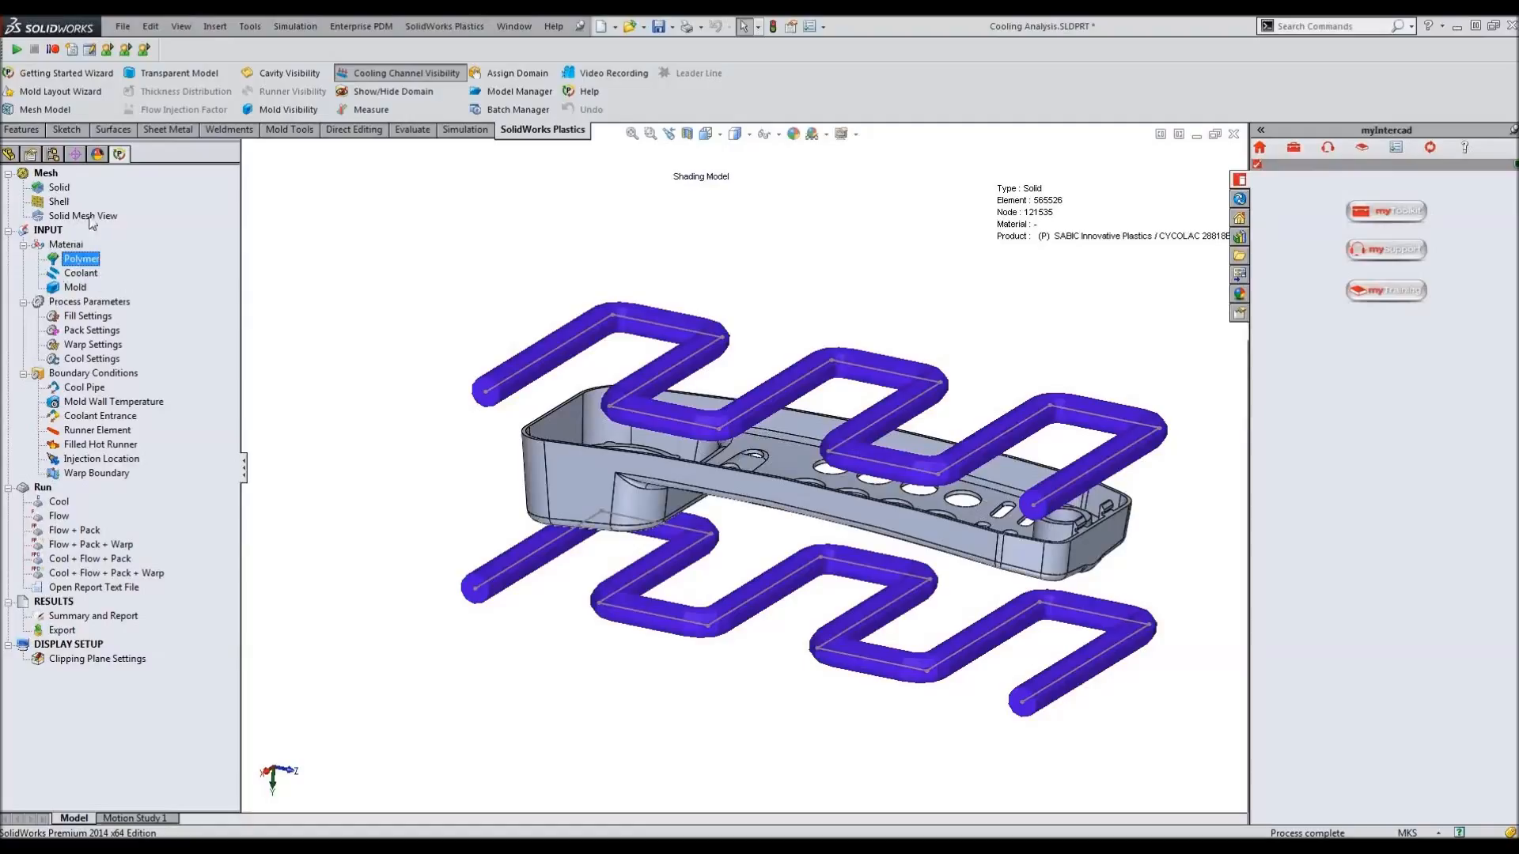
Set the coolant of Cooling Channel 1 to Water from the default databank.
click(88, 274)
right_click(88, 275)
click(144, 285)
drag(658, 462, 656, 544)
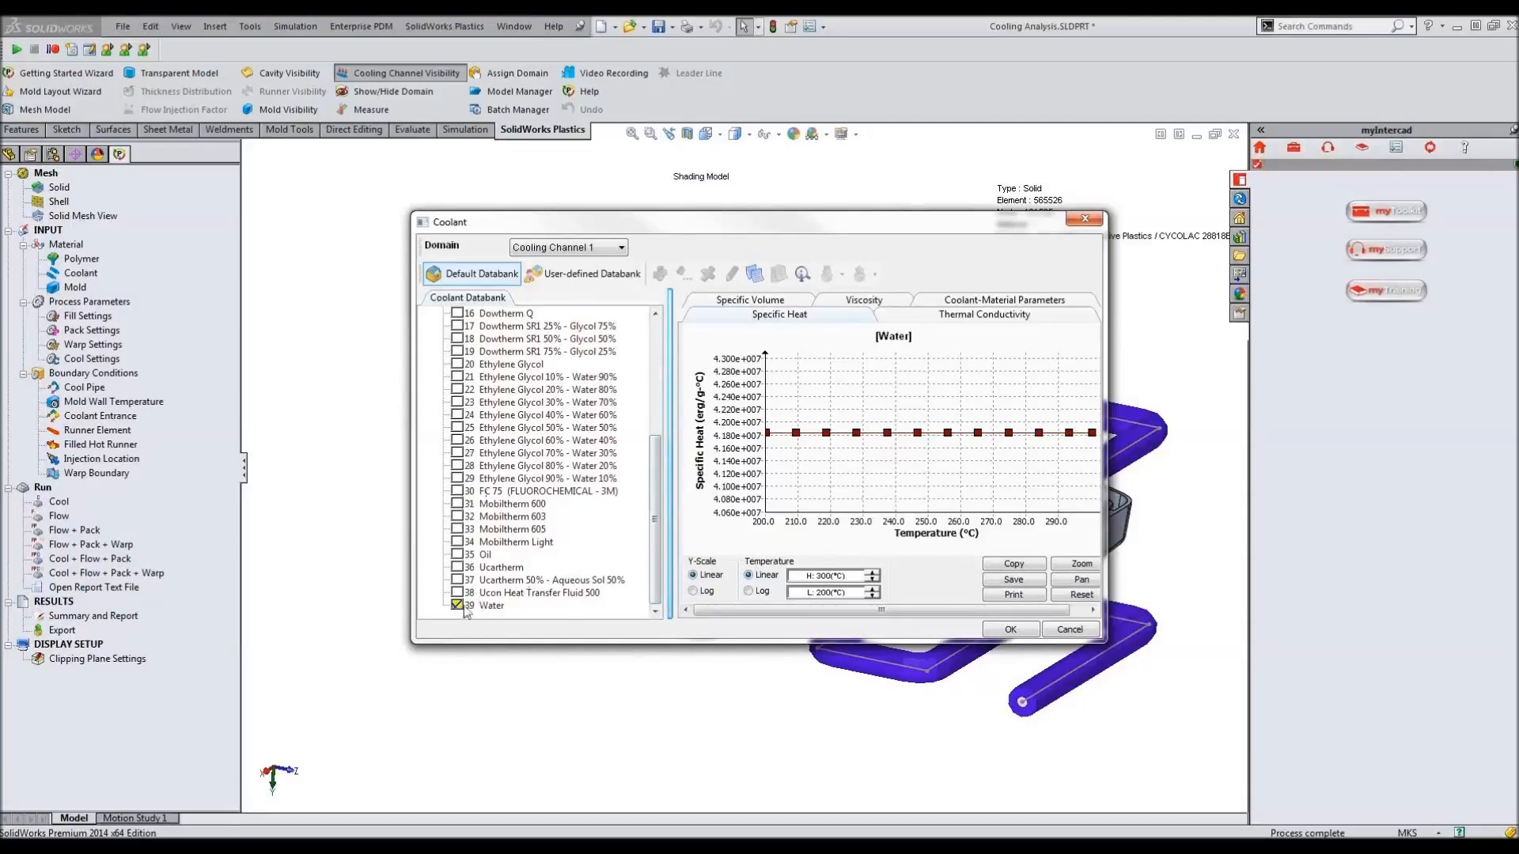
click(1010, 631)
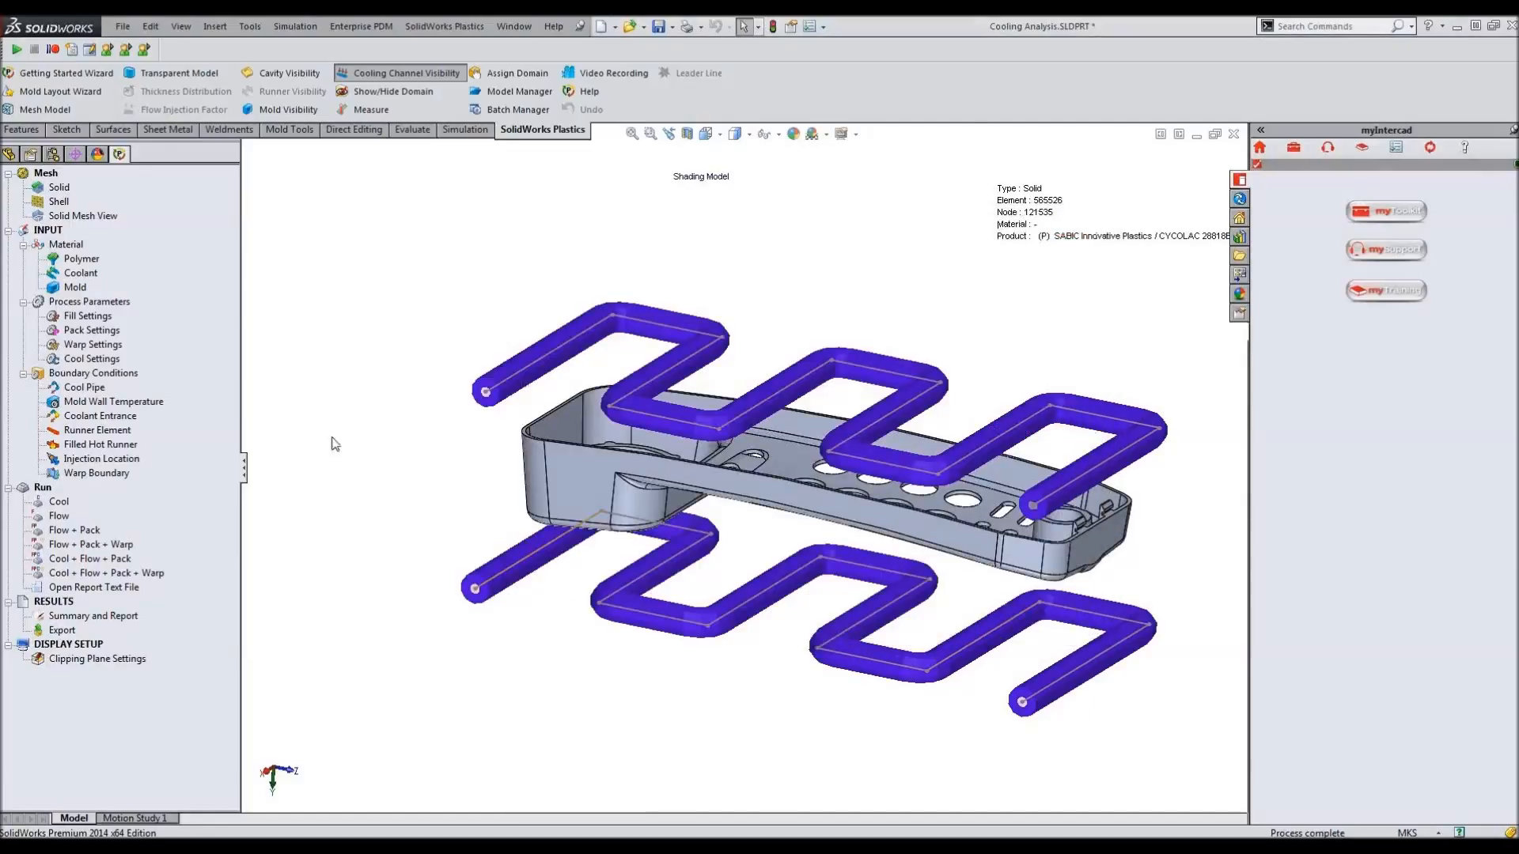
Assign Steel - 420SS from the default databank as the material of Mold 1.
click(75, 288)
double_click(76, 289)
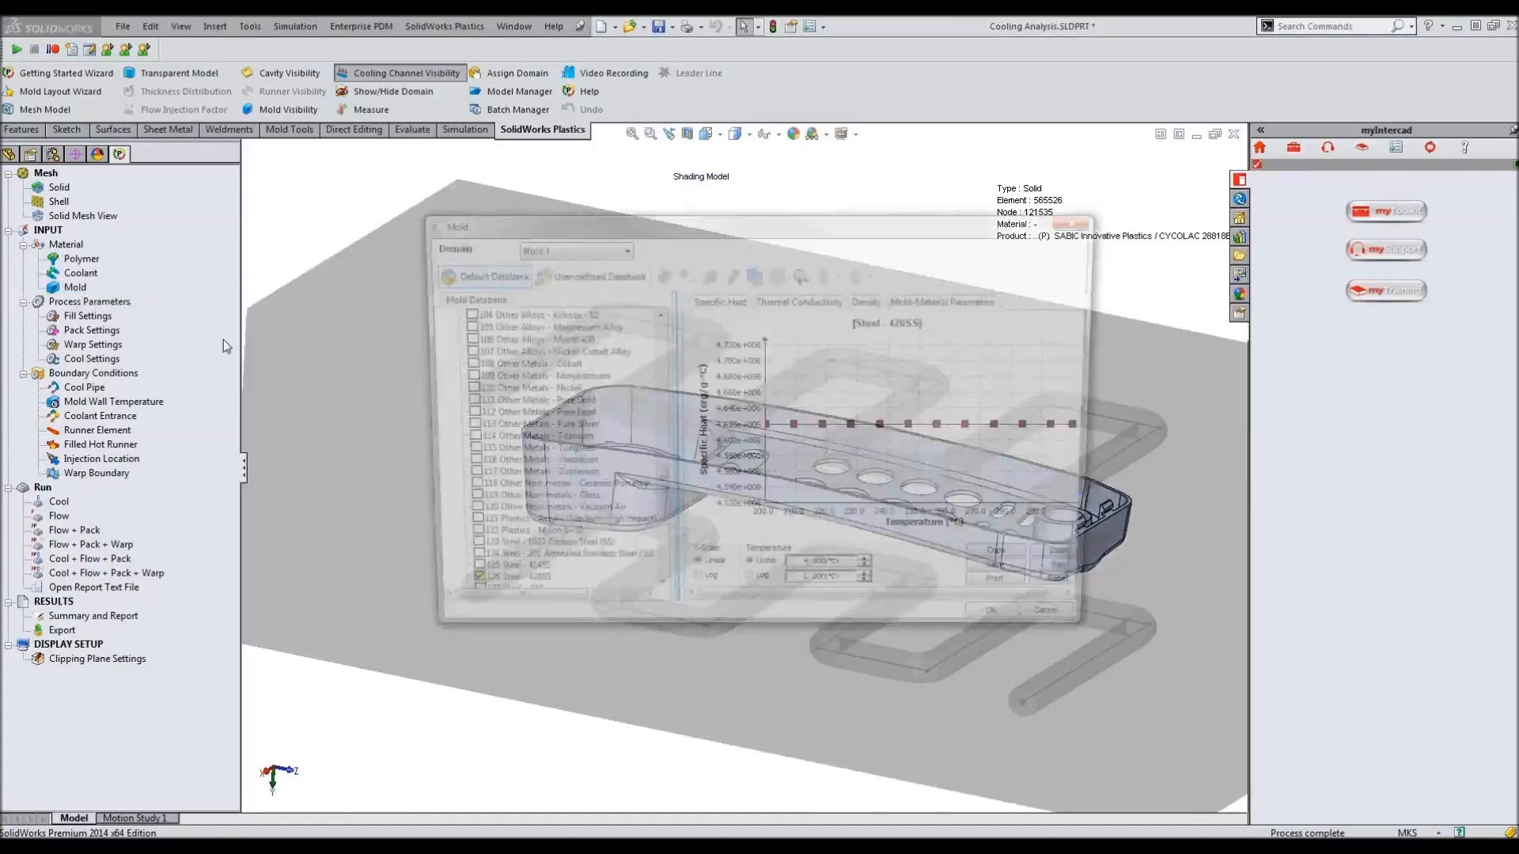
drag(657, 486, 657, 506)
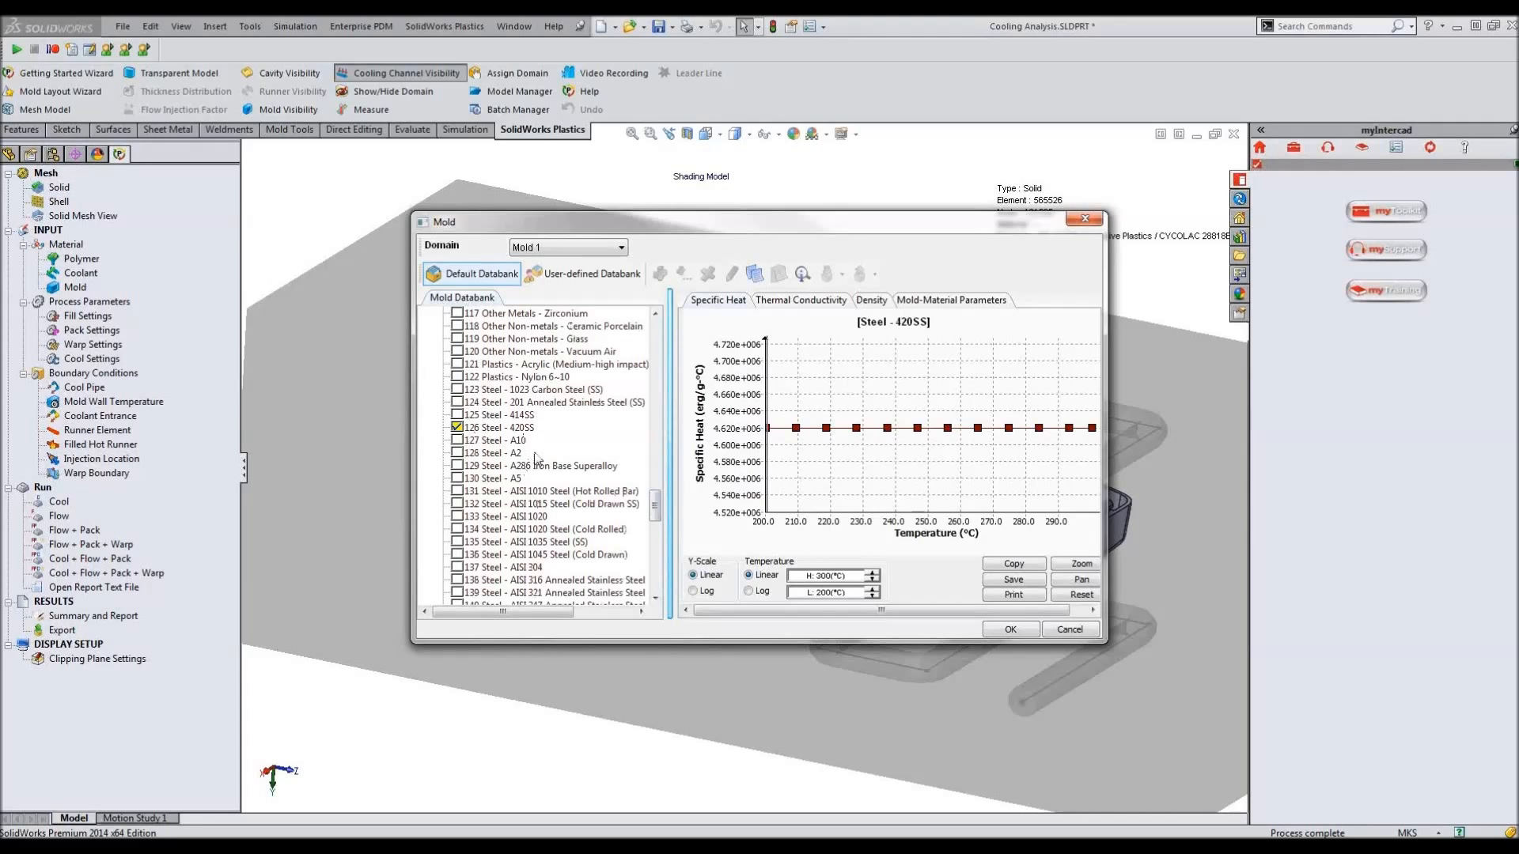
mouse_move(655, 515)
mouse_down()
mouse_move(654, 342)
mouse_move(653, 537)
mouse_move(655, 512)
mouse_up()
click(1008, 629)
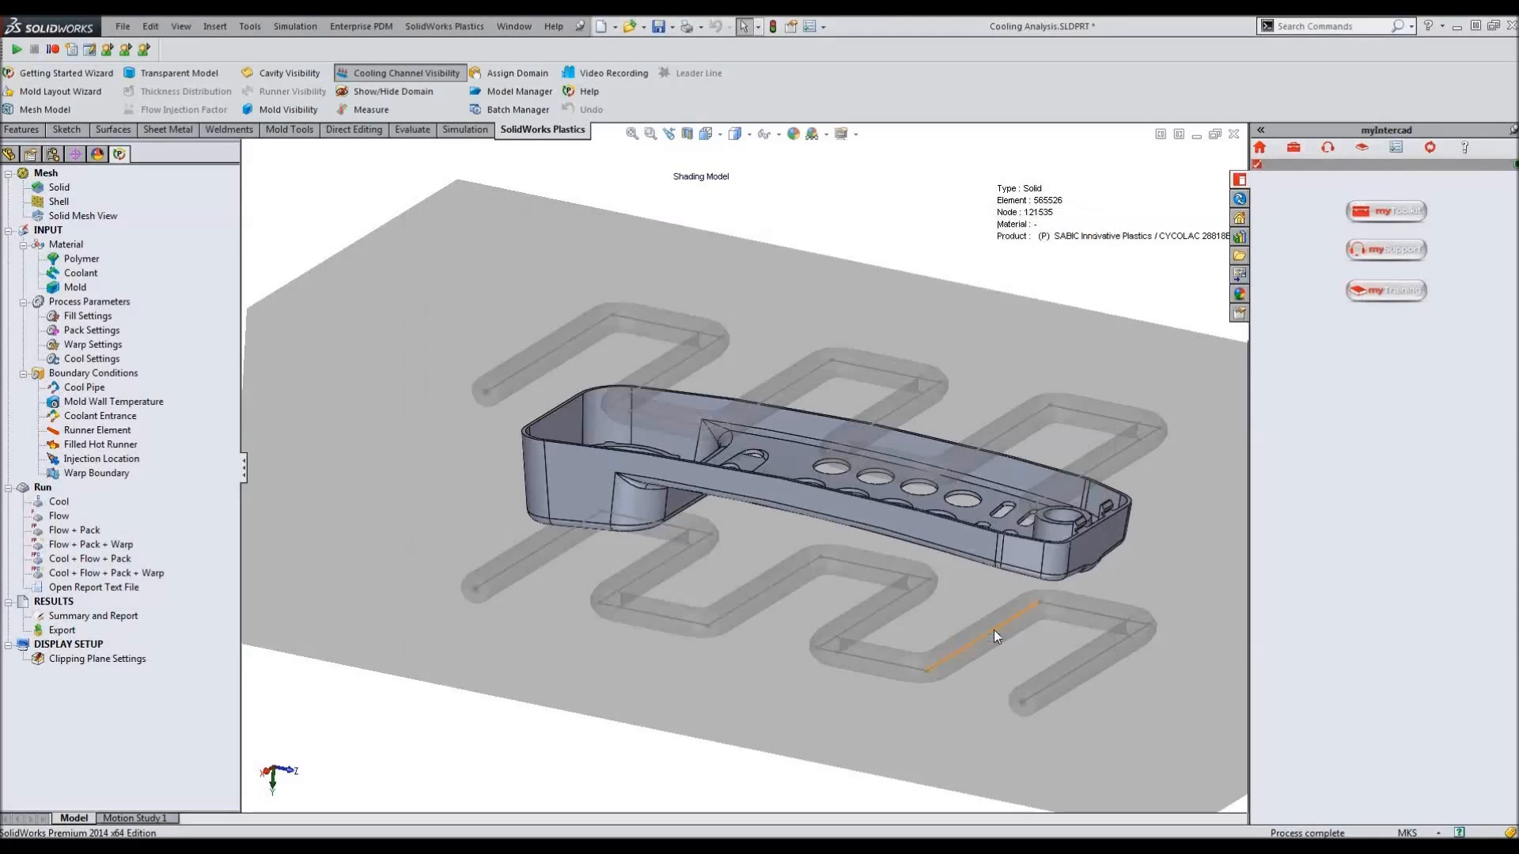
Accept the fill settings with automatic filling time, 250 °C melt temperature, 54 °C mold temperature and 100 MPa injection pressure limit.
double_click(87, 317)
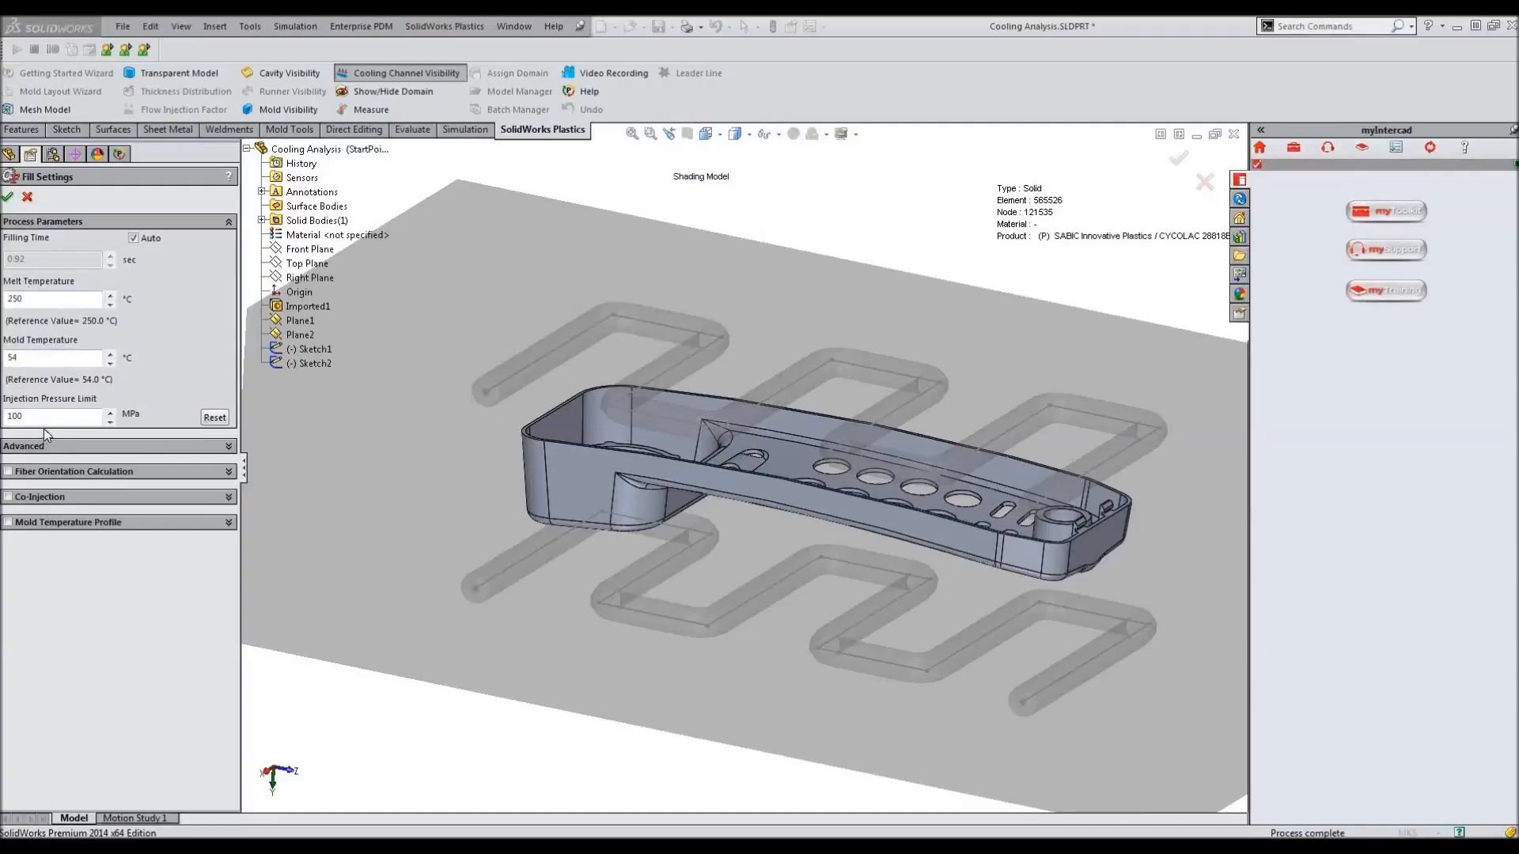
click(133, 238)
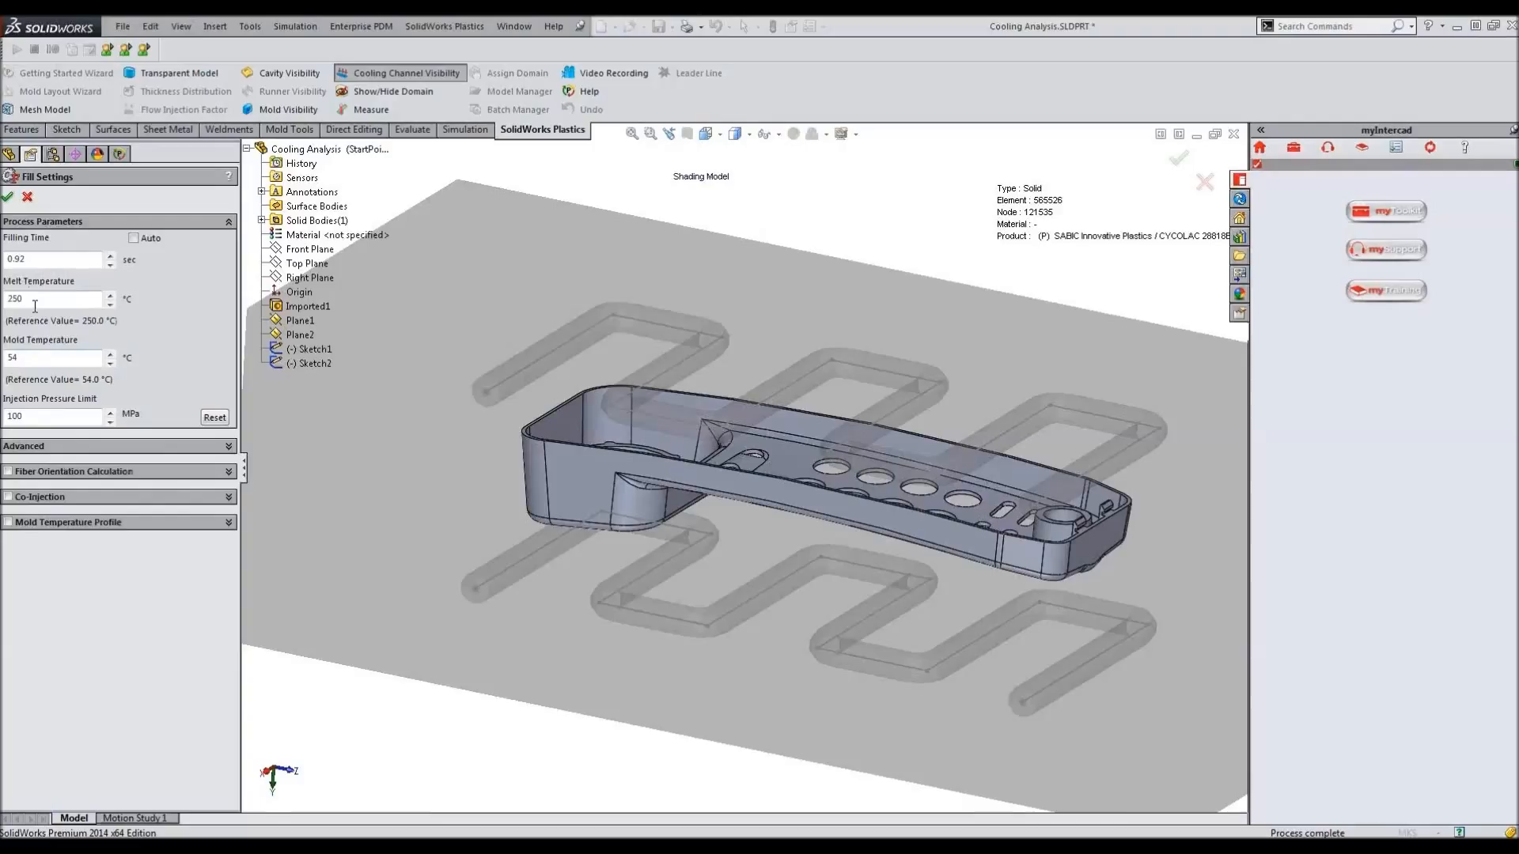
click(134, 239)
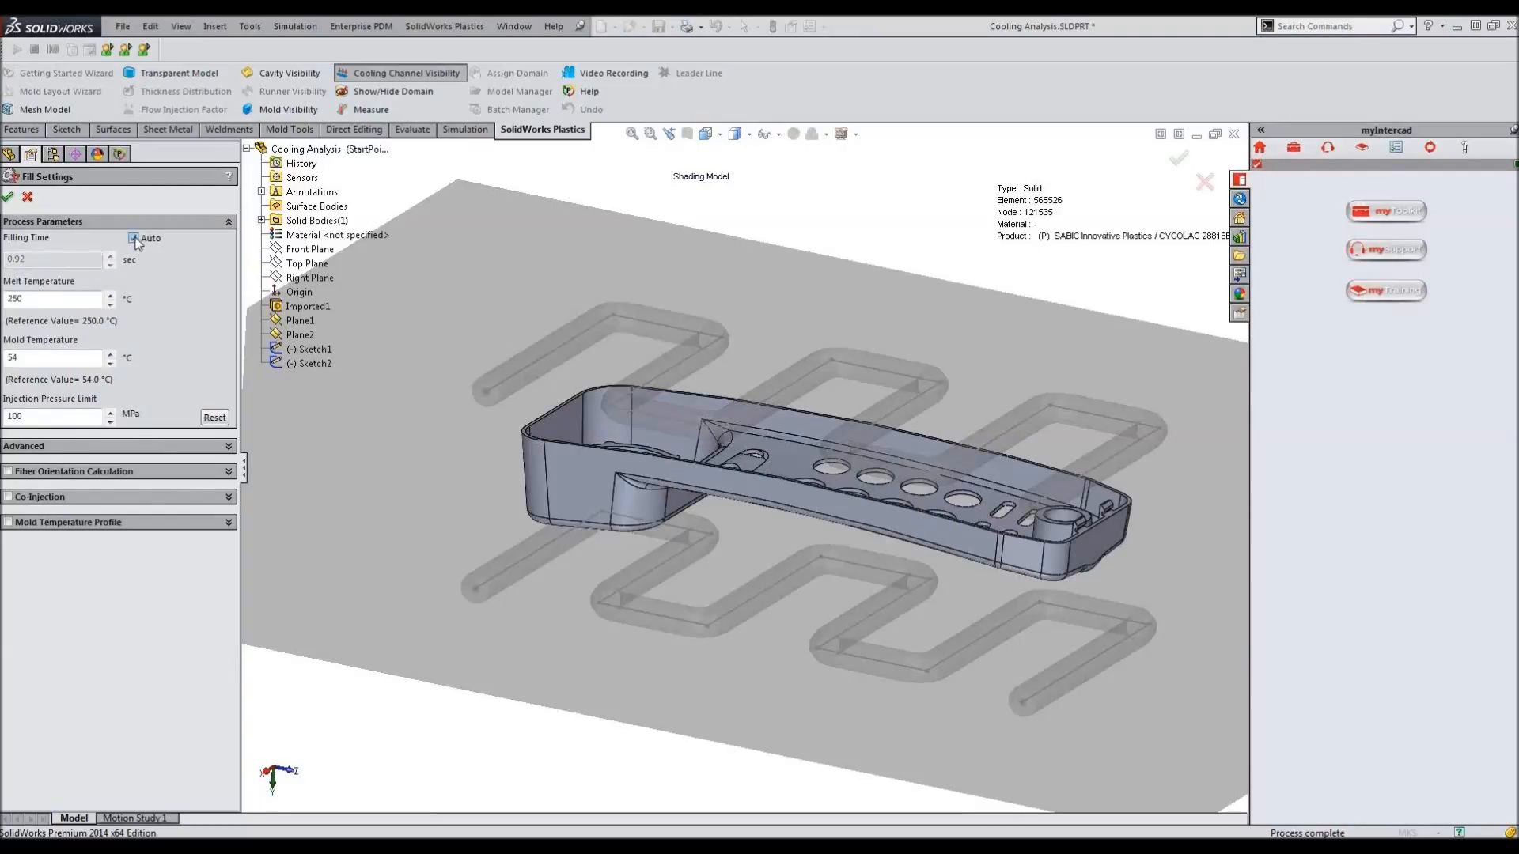
click(8, 196)
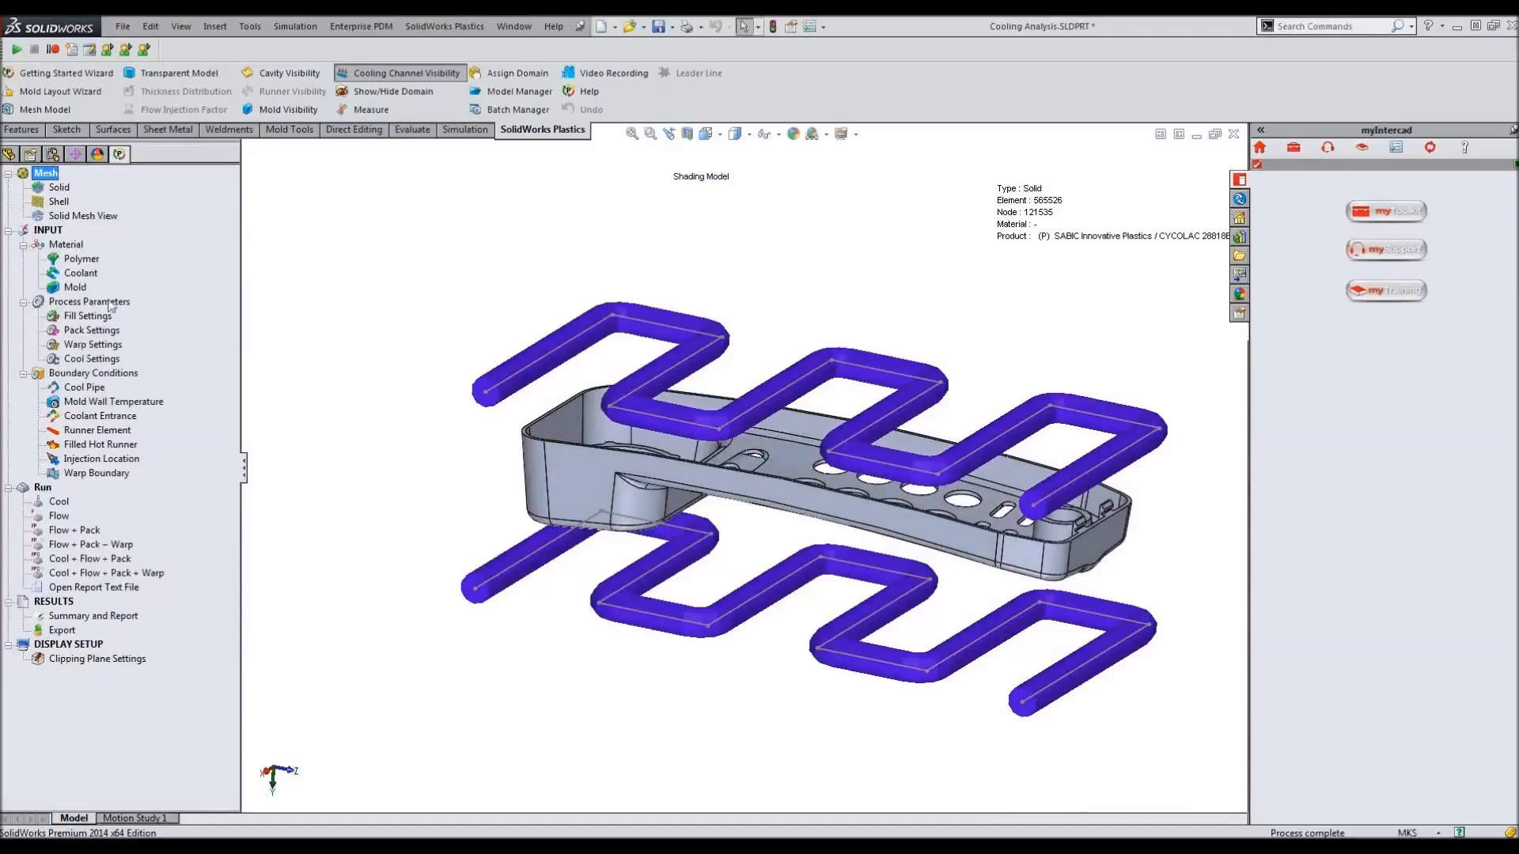
Turn off automatic times in the pack settings and set pressure holding time to 3.1 sec and pure cooling time to 4.5 sec.
double_click(108, 332)
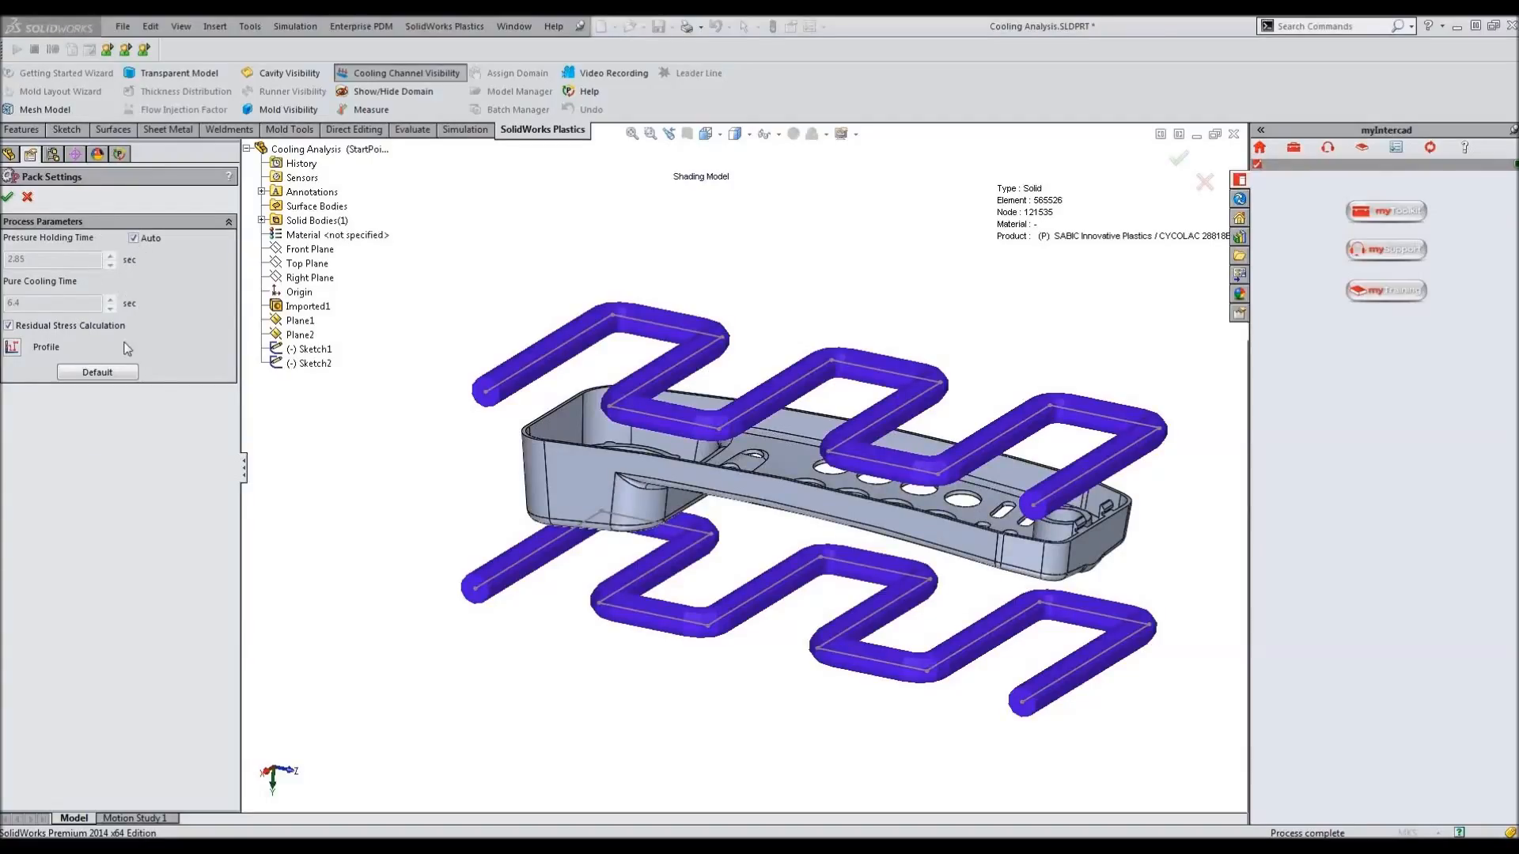
click(134, 238)
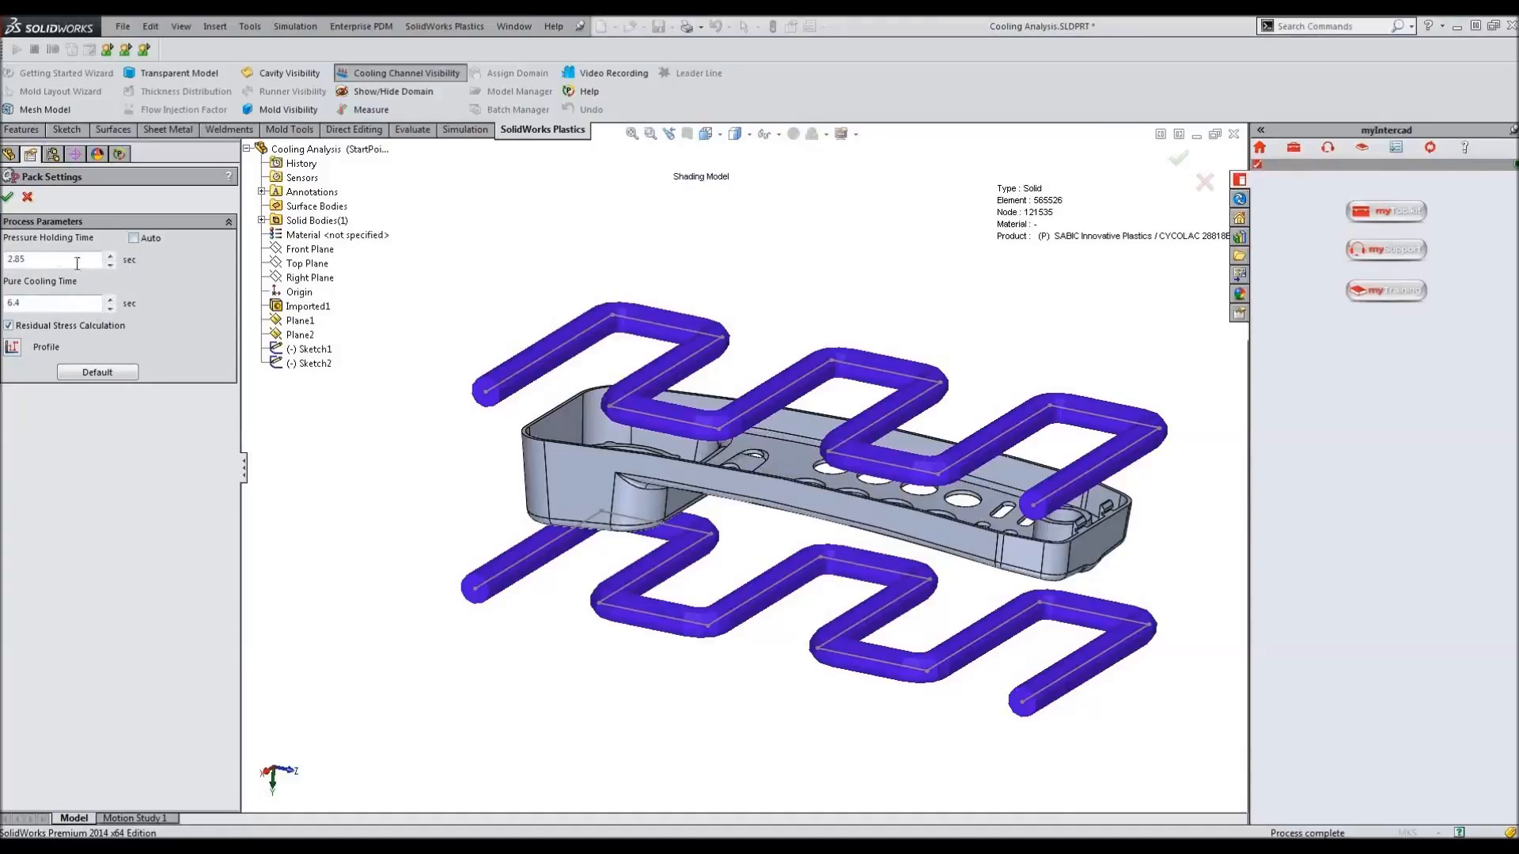
drag(55, 259, 4, 264)
text(3.1)
click(51, 309)
text(4.5)
click(8, 198)
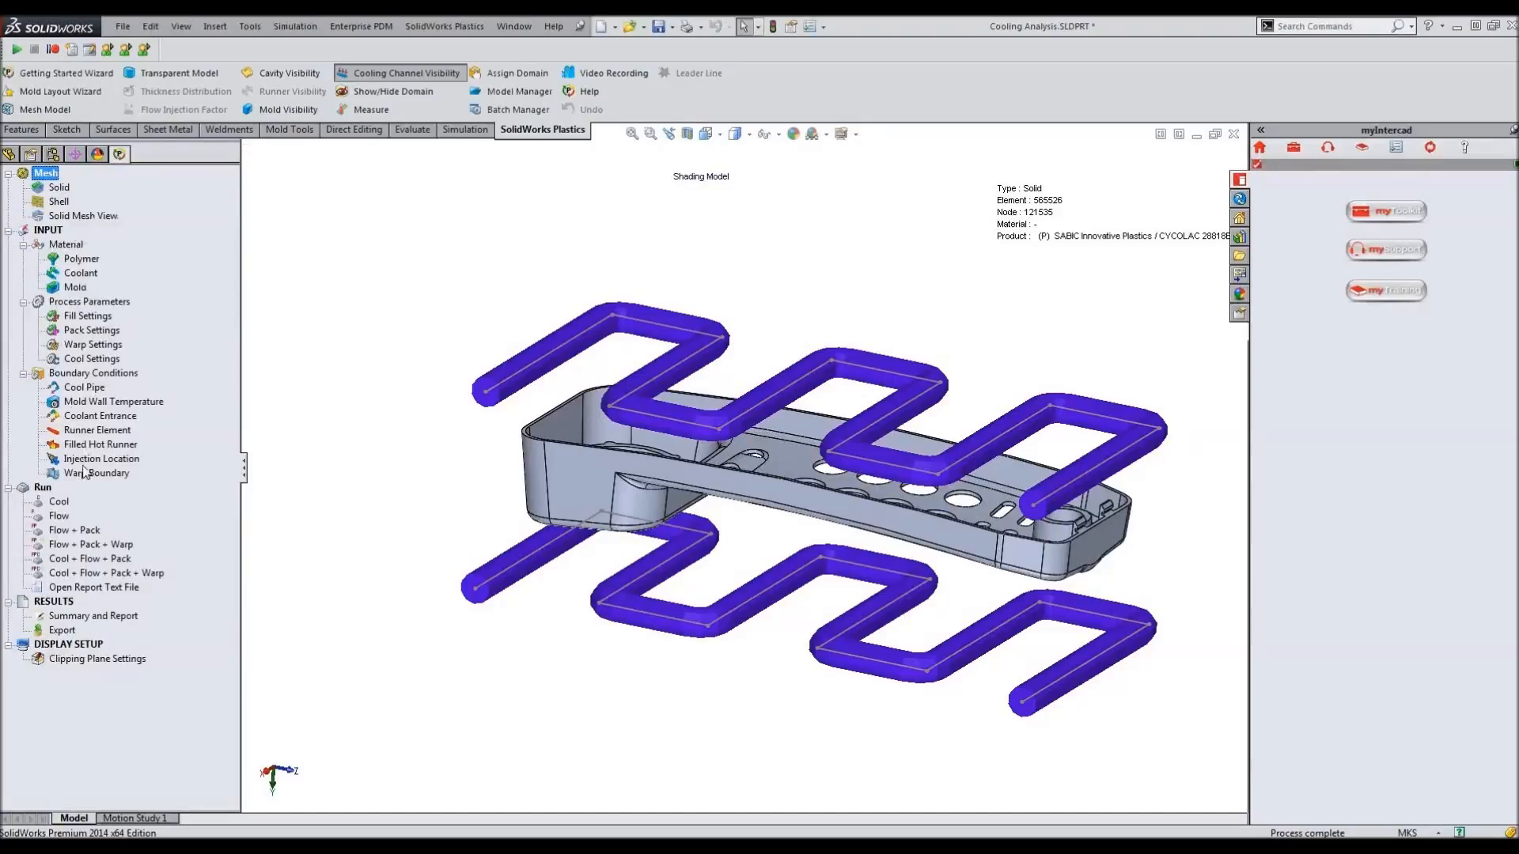
Set the ambient temperature to 25 °C in the warp settings, check the gravity direction options and accept.
double_click(91, 348)
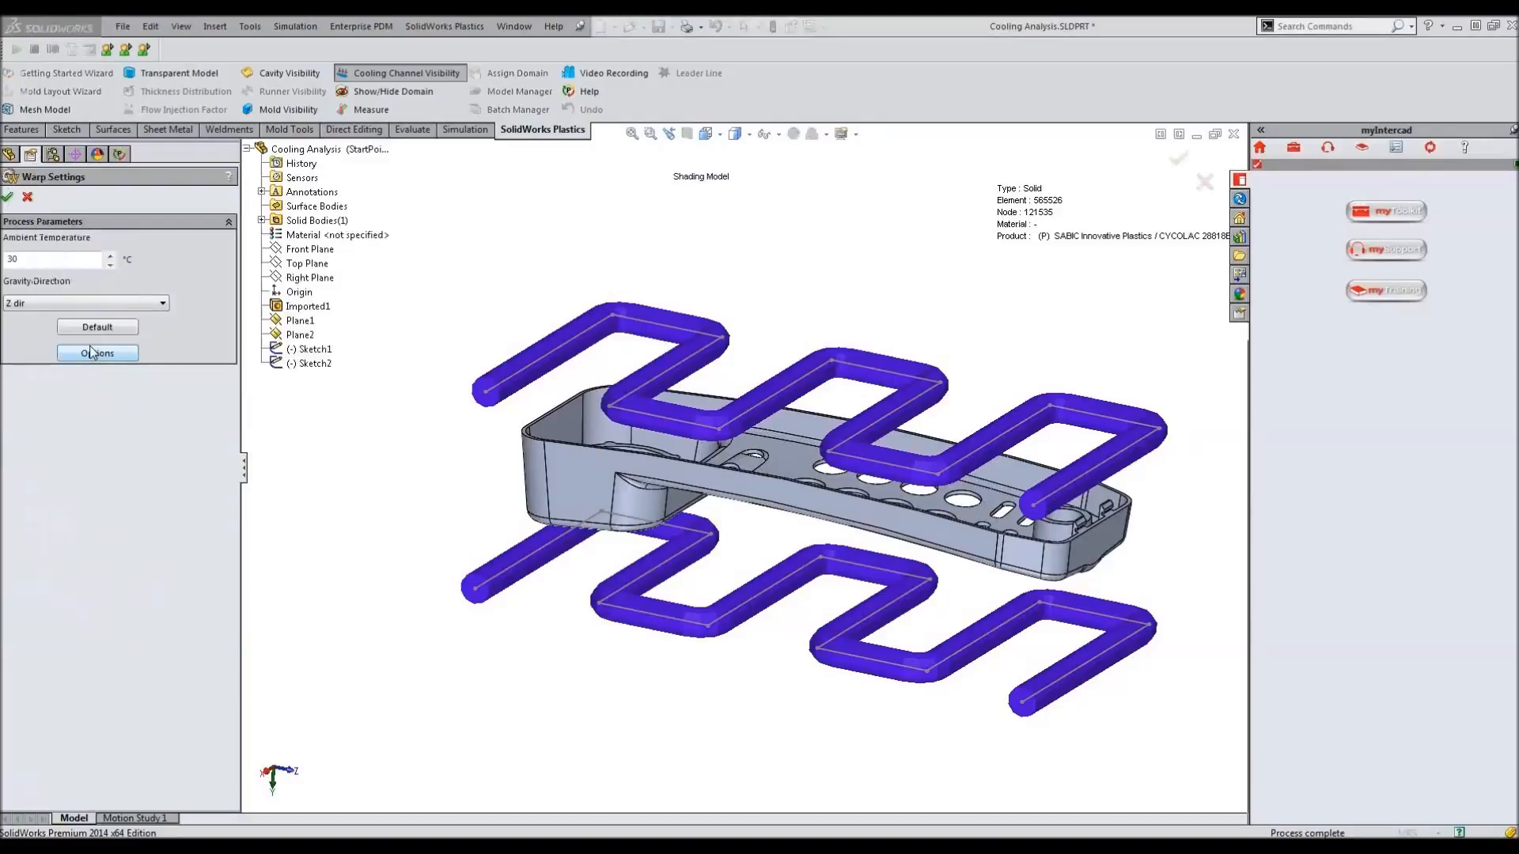
drag(31, 262, 4, 259)
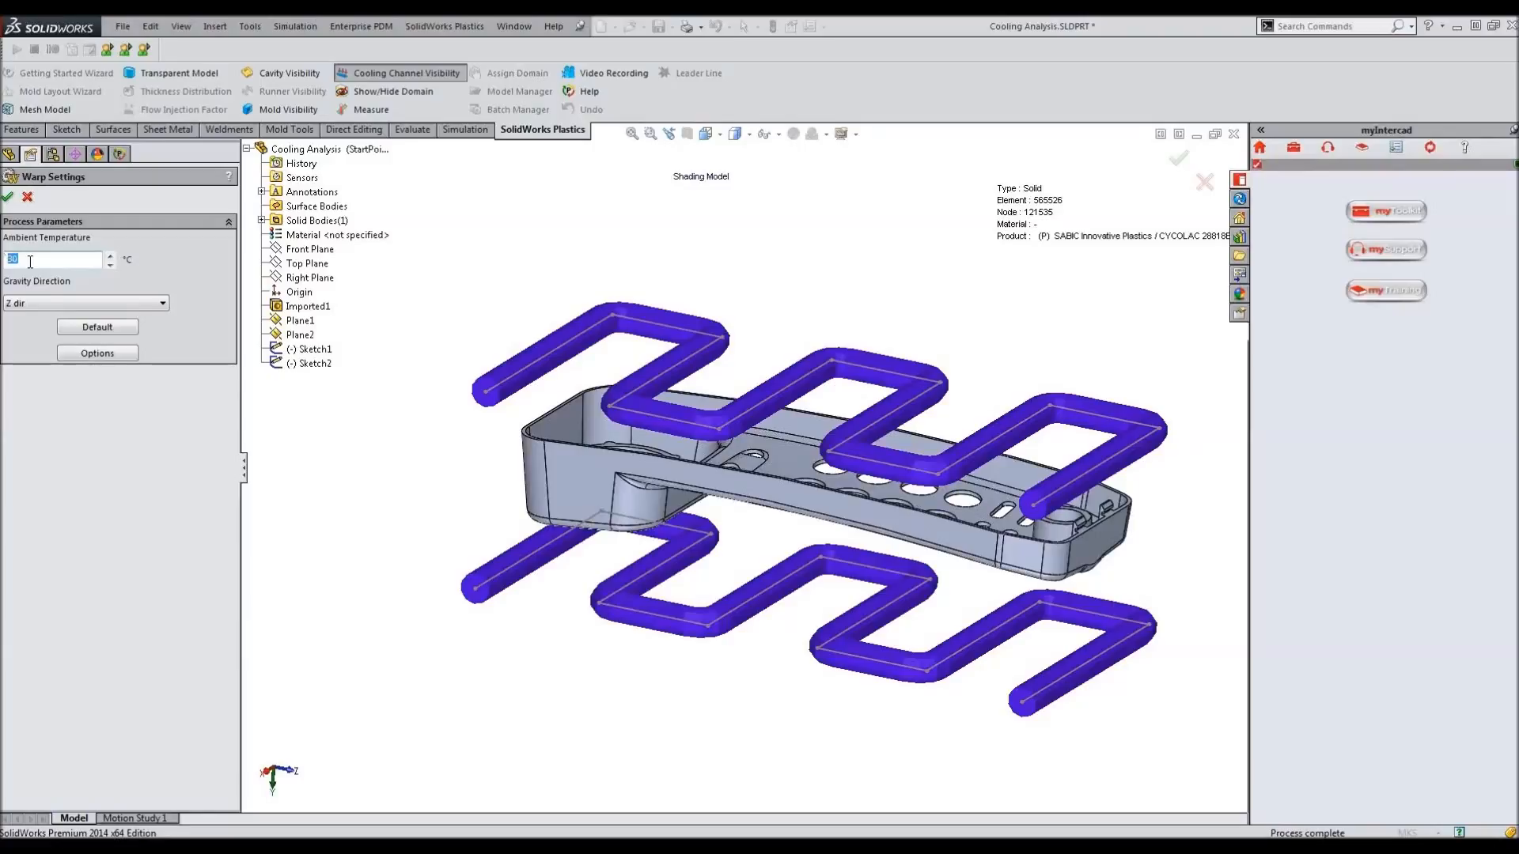
text(25)
click(61, 304)
click(61, 304)
click(9, 198)
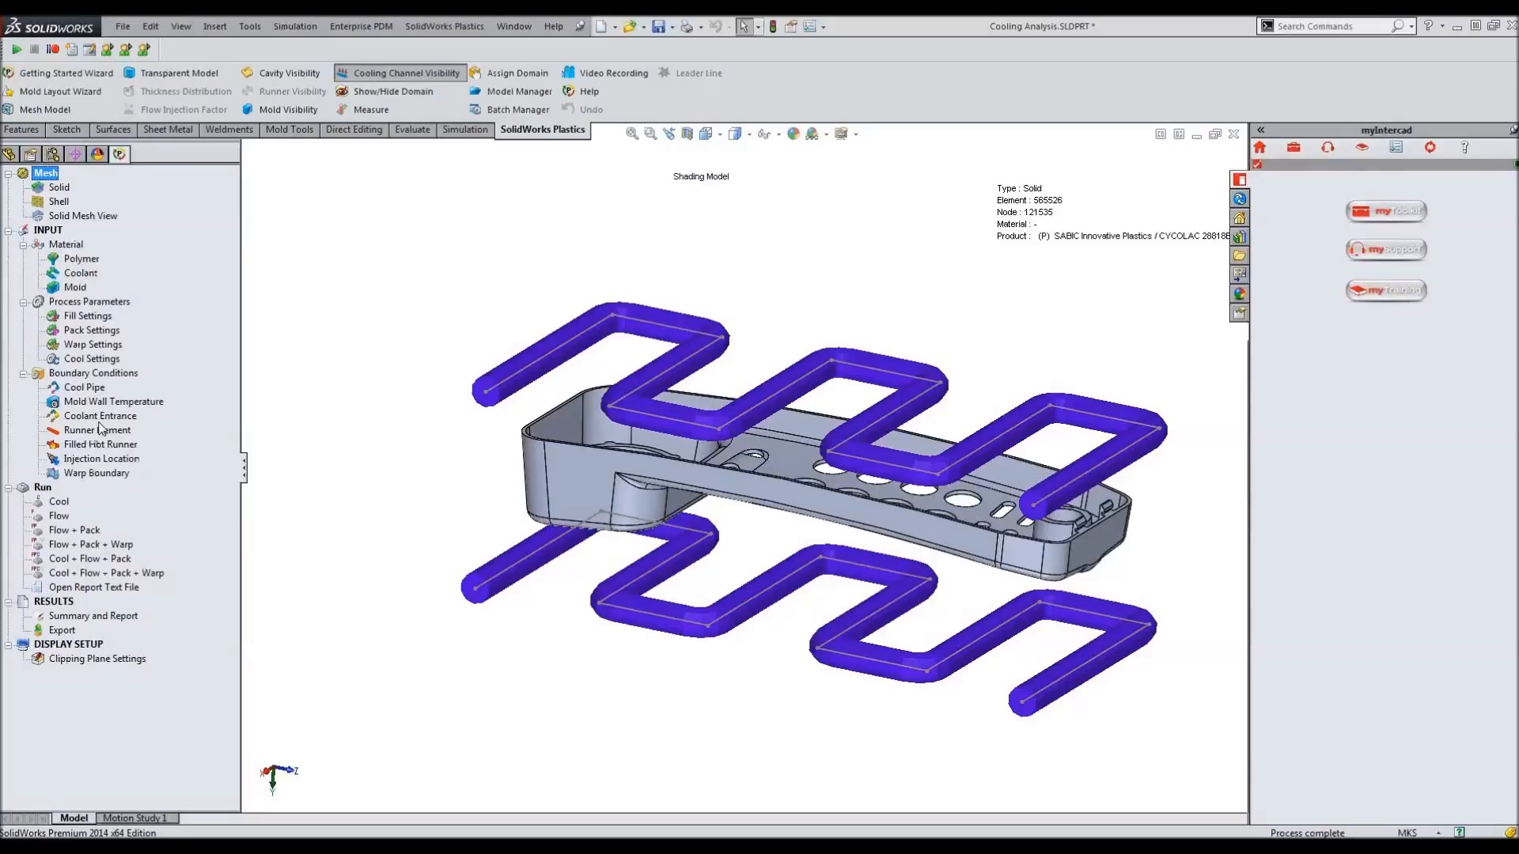
Set the air temperature to 25 °C in the cool settings, check the average coolant flow rate and accept.
double_click(93, 359)
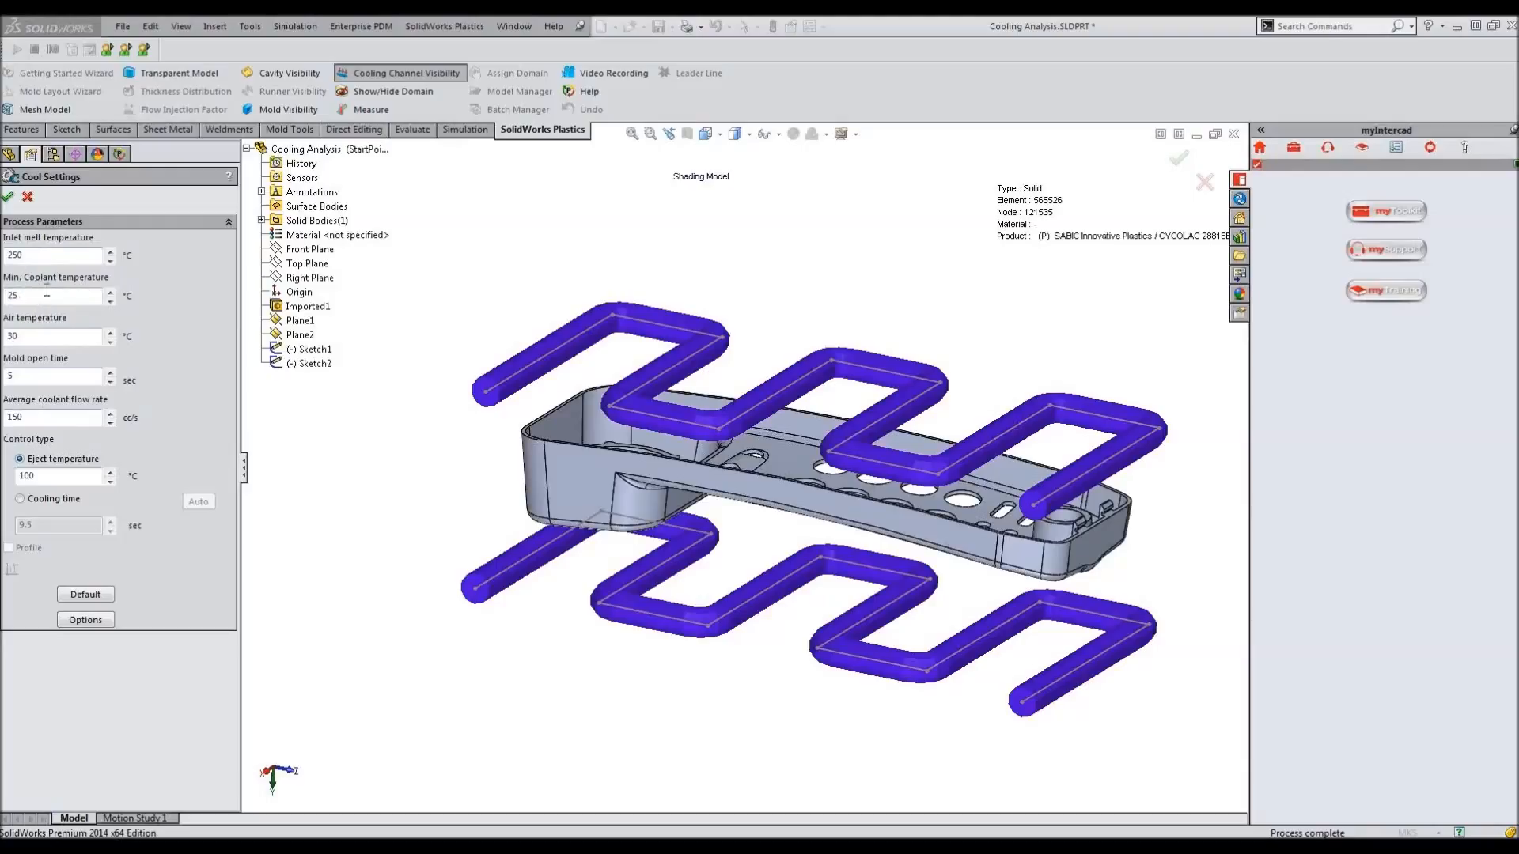
double_click(38, 338)
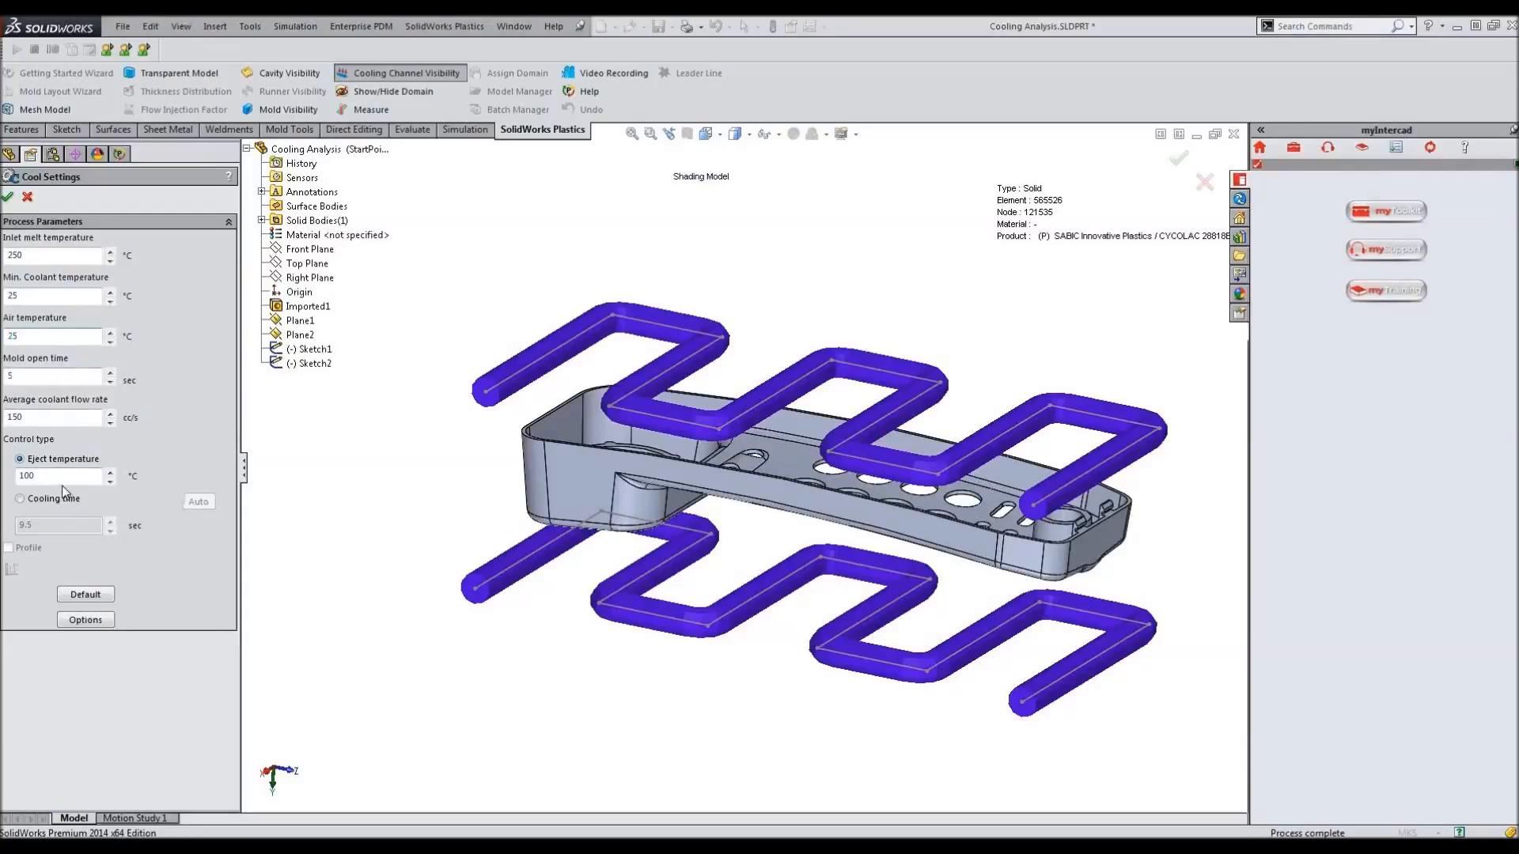
double_click(14, 417)
click(9, 199)
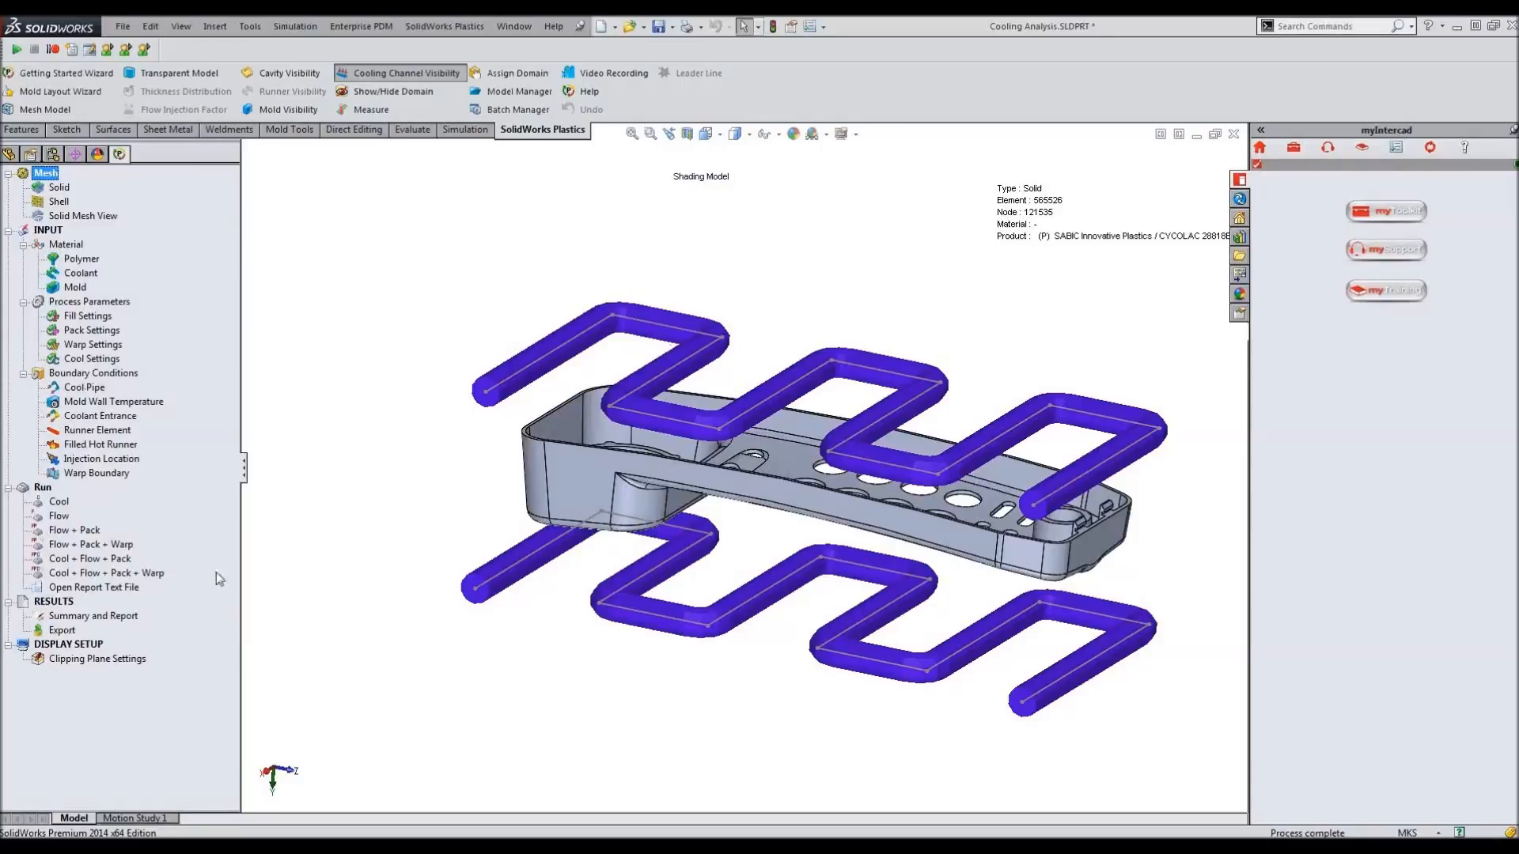
Exchange the inlet and outlet of cool pipe 1, check its inlet temperature and flow rate, and accept the cool pipe settings.
click(87, 388)
right_click(92, 393)
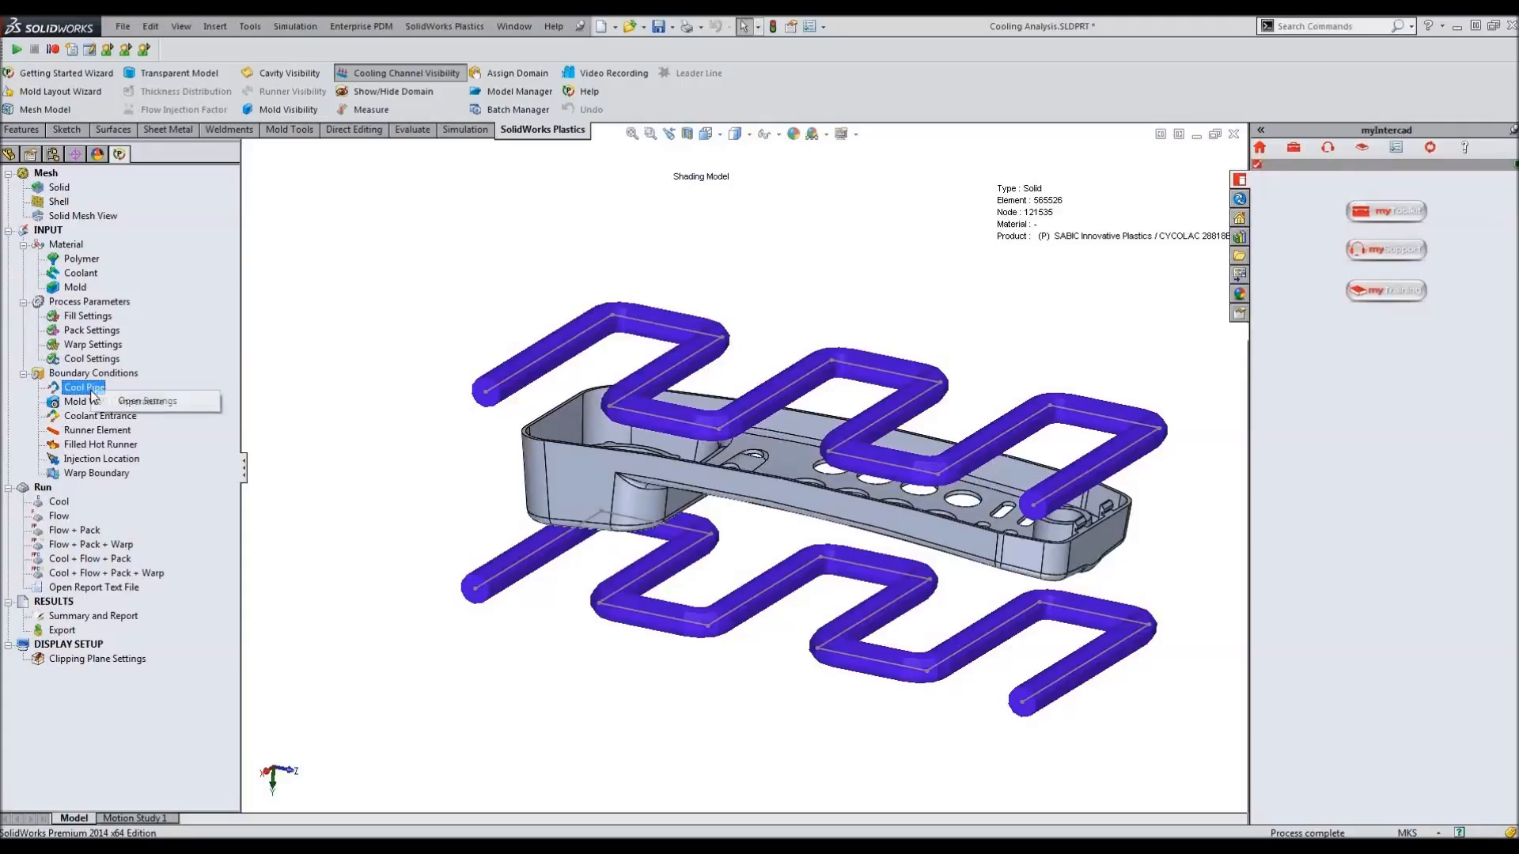
click(143, 404)
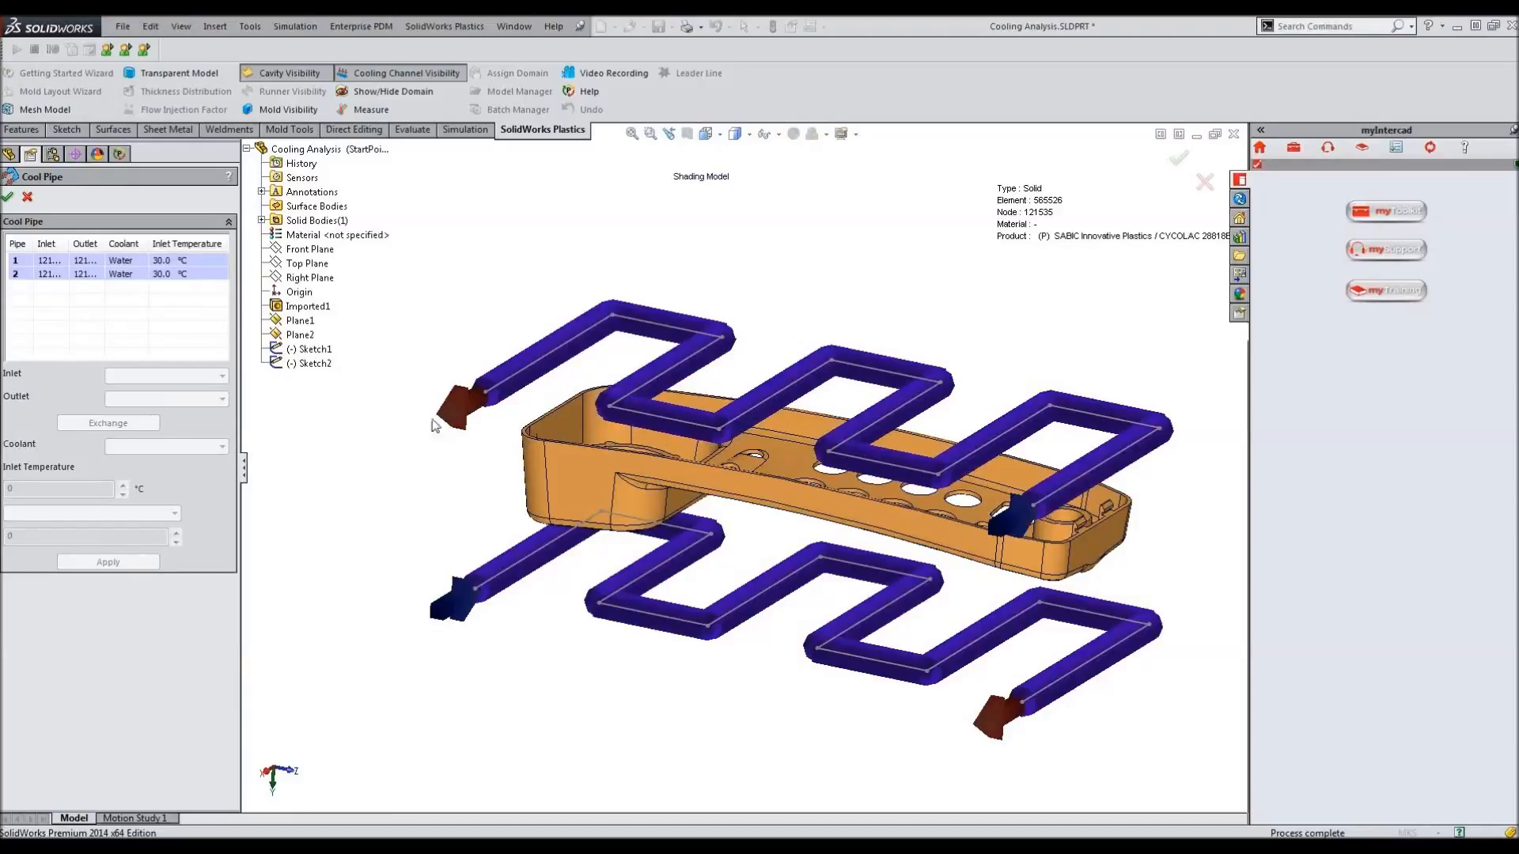
click(117, 263)
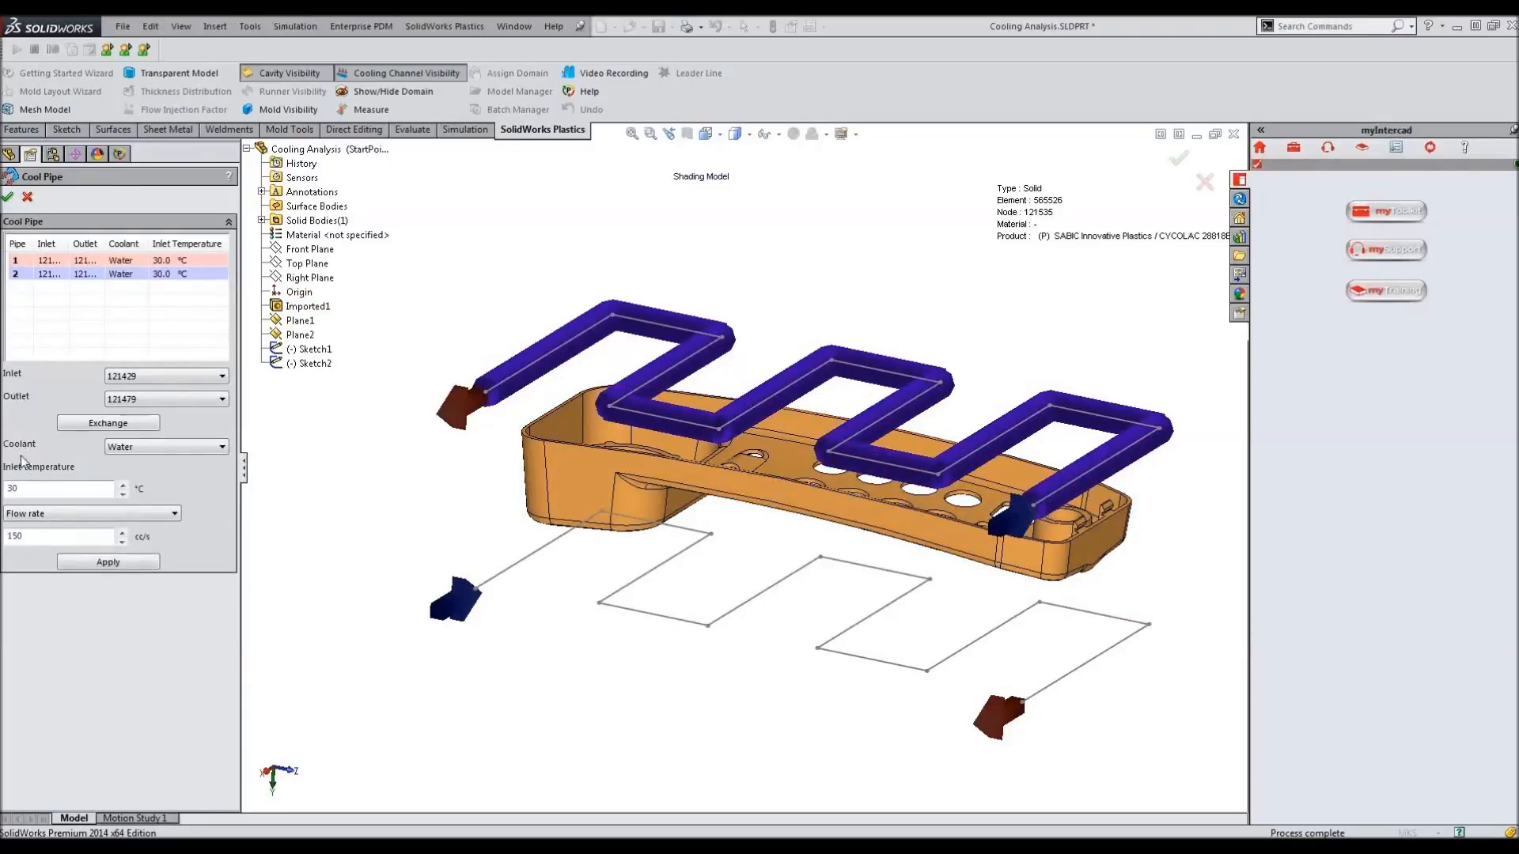
click(91, 426)
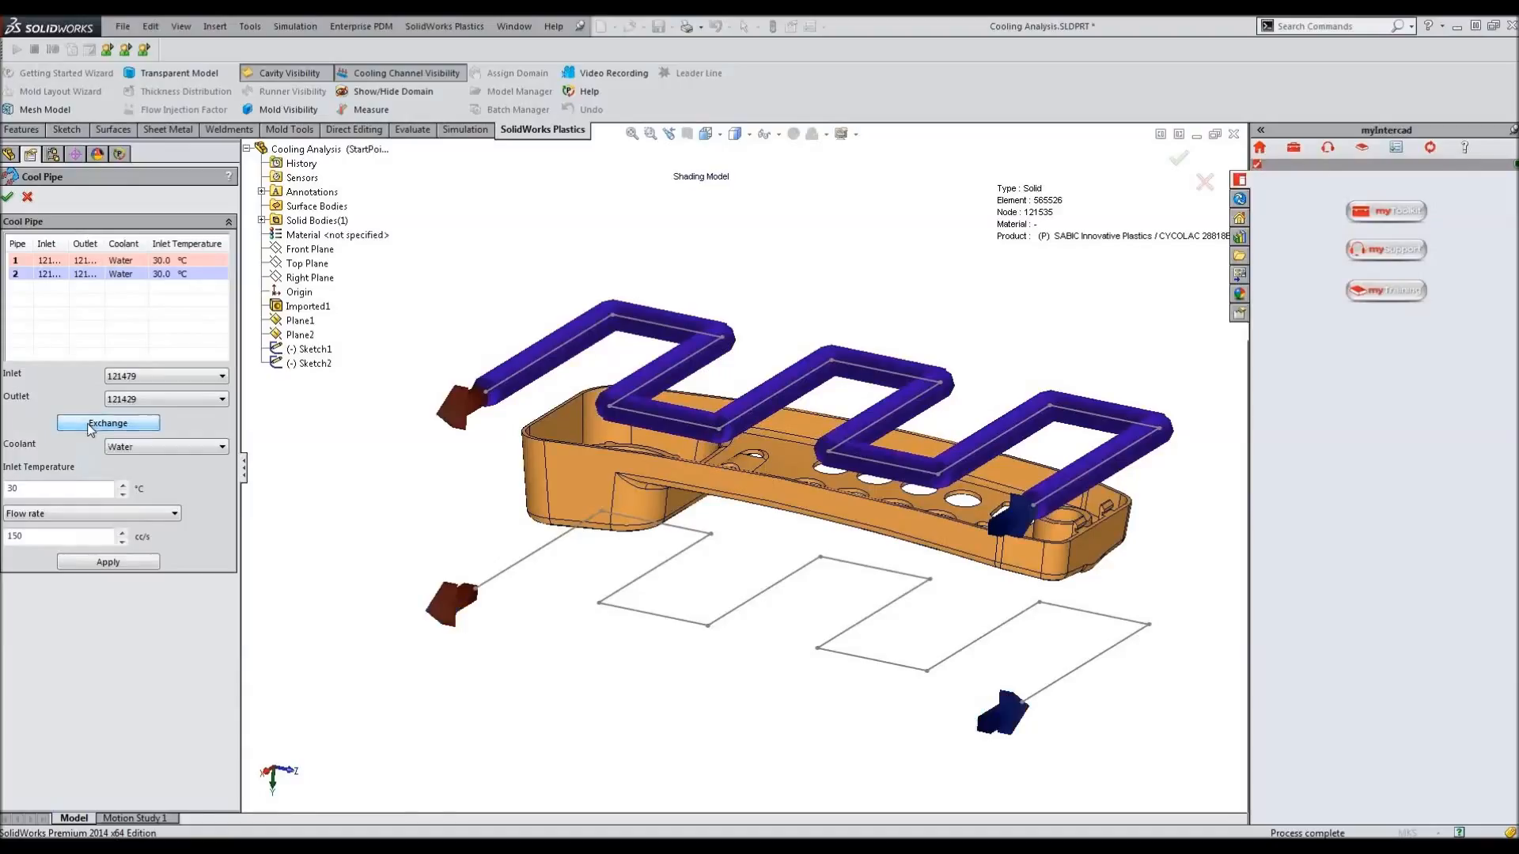
double_click(58, 490)
double_click(55, 536)
click(7, 197)
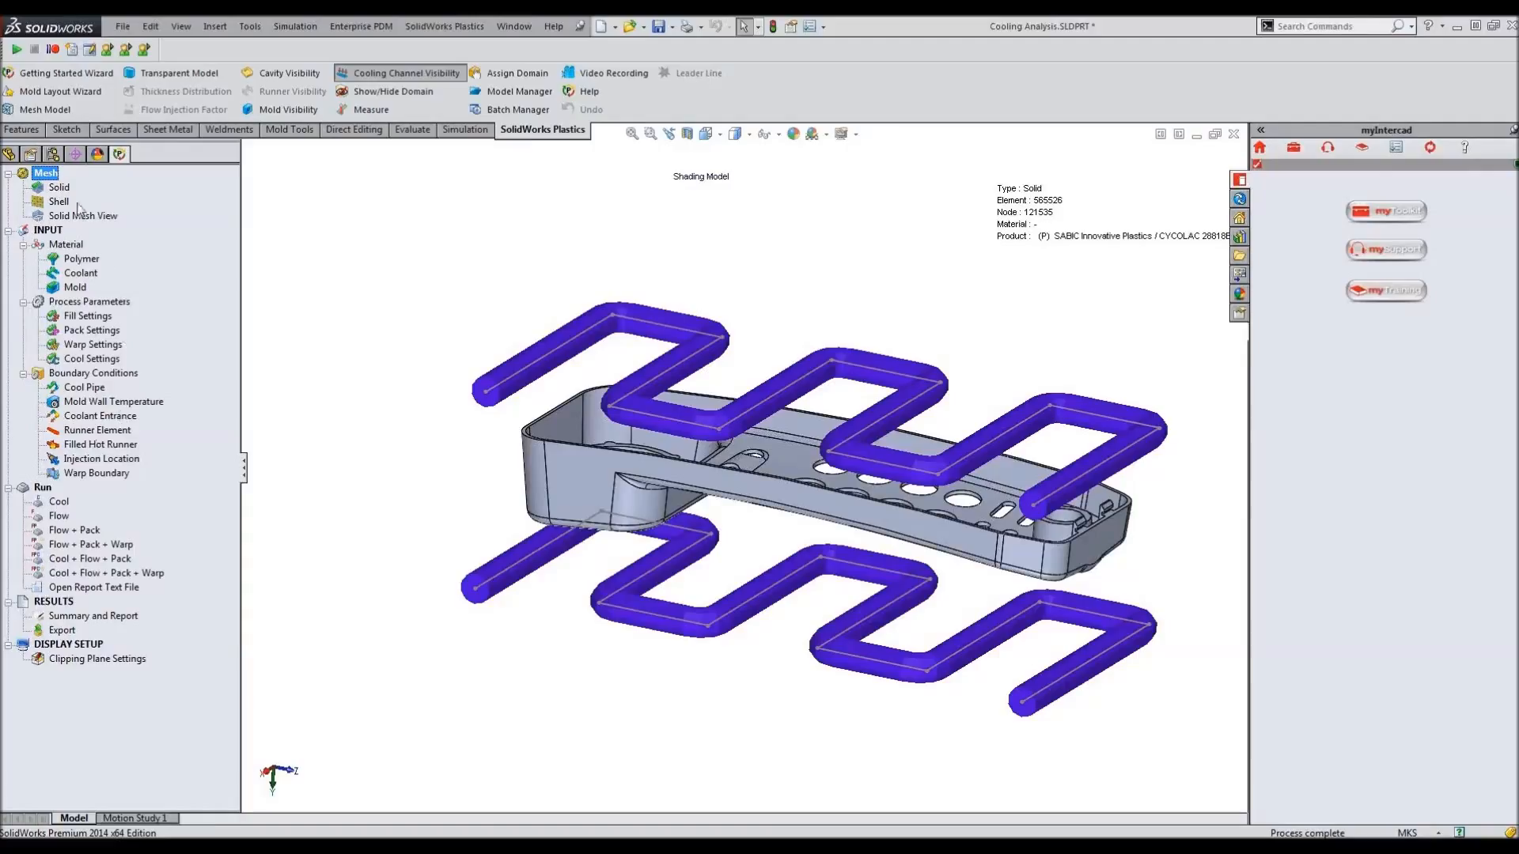
Activate the "new test" configuration and bring up its plastics results list.
click(53, 154)
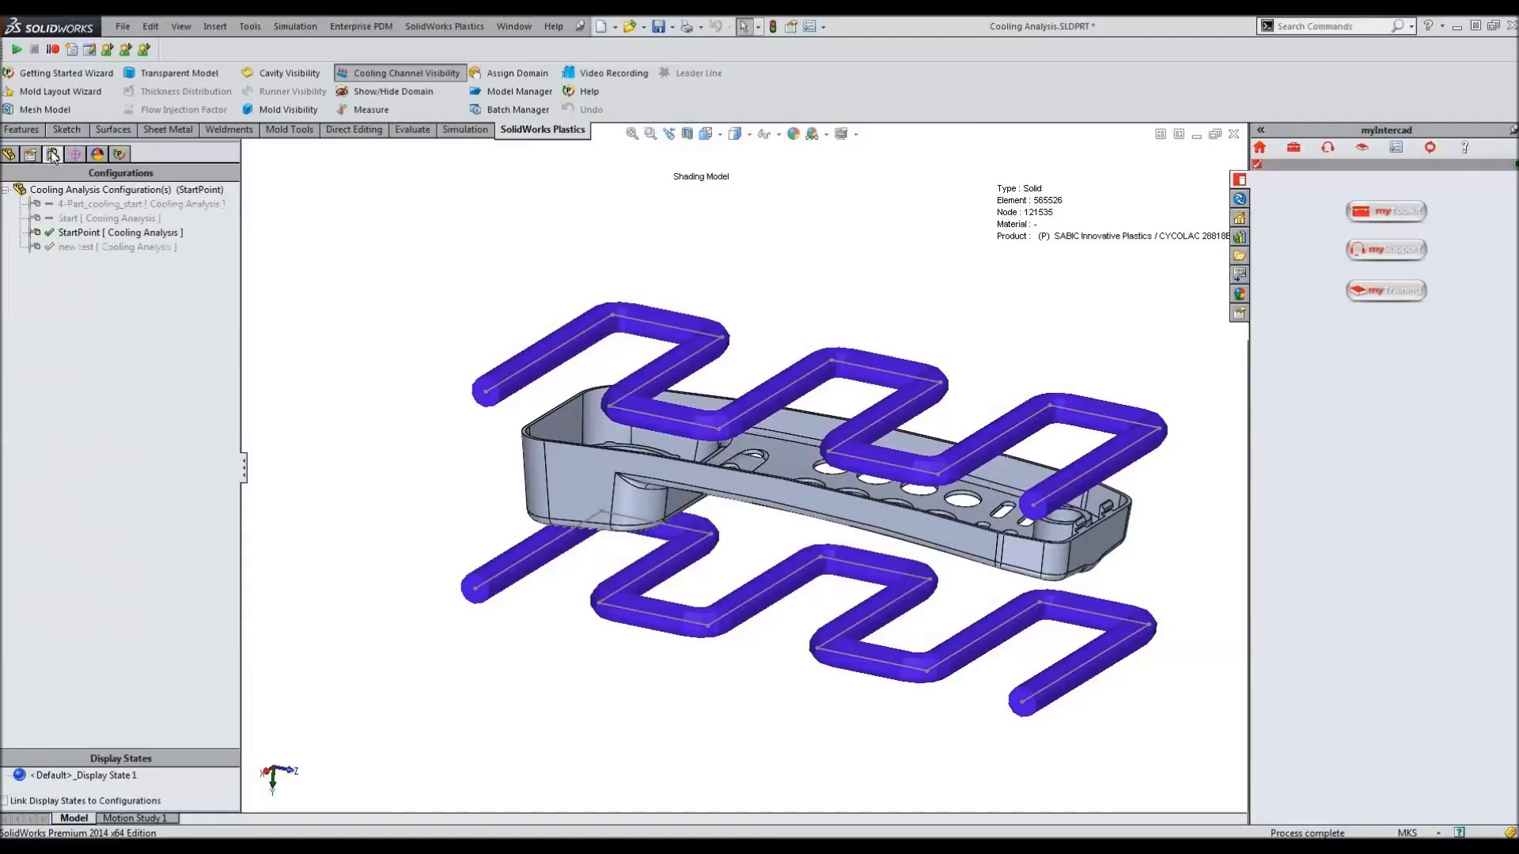
double_click(106, 247)
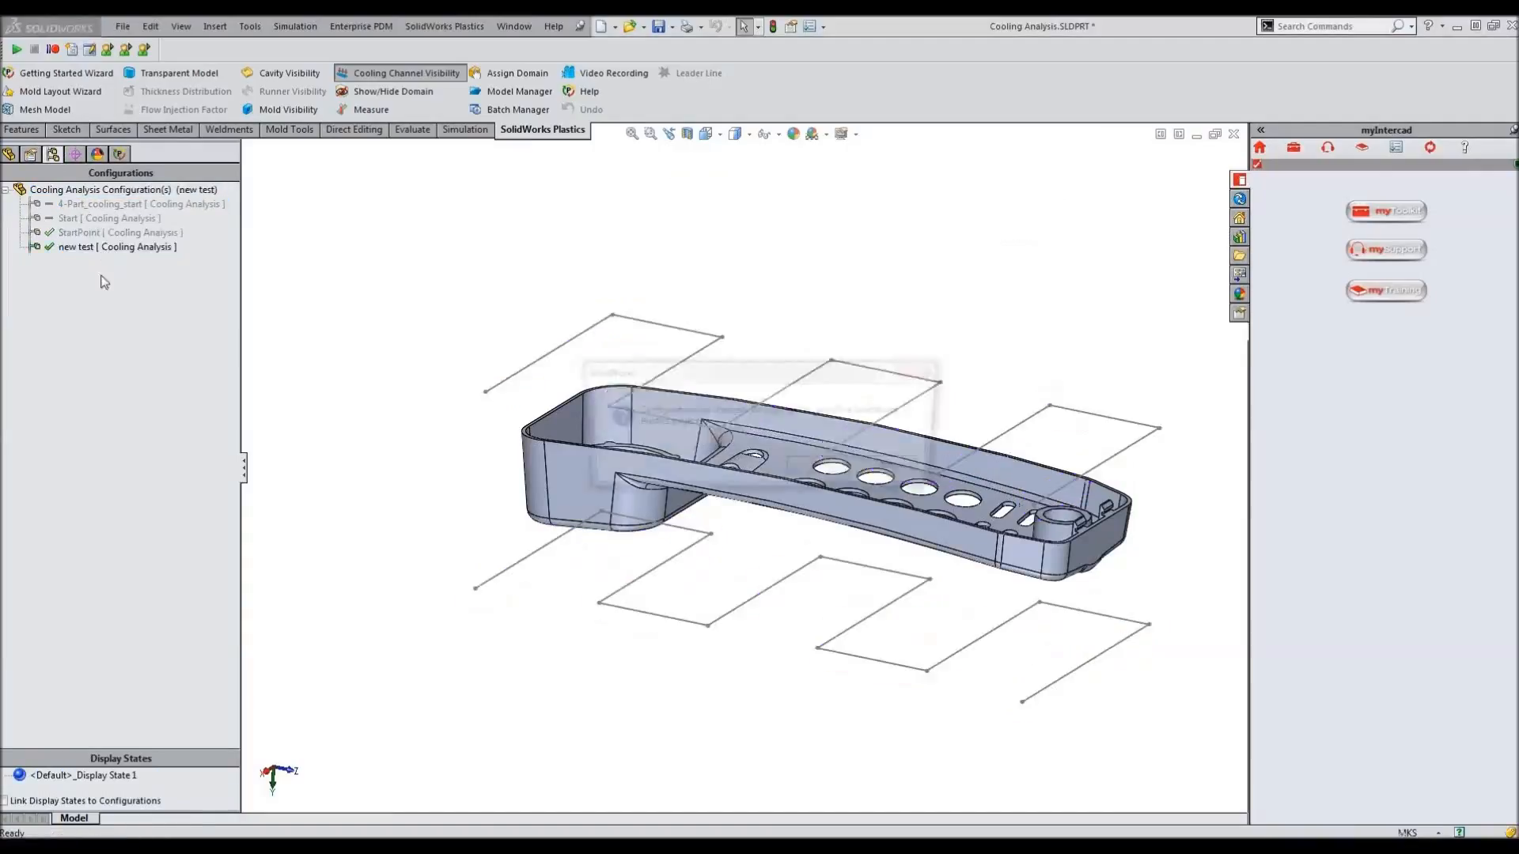
click(826, 470)
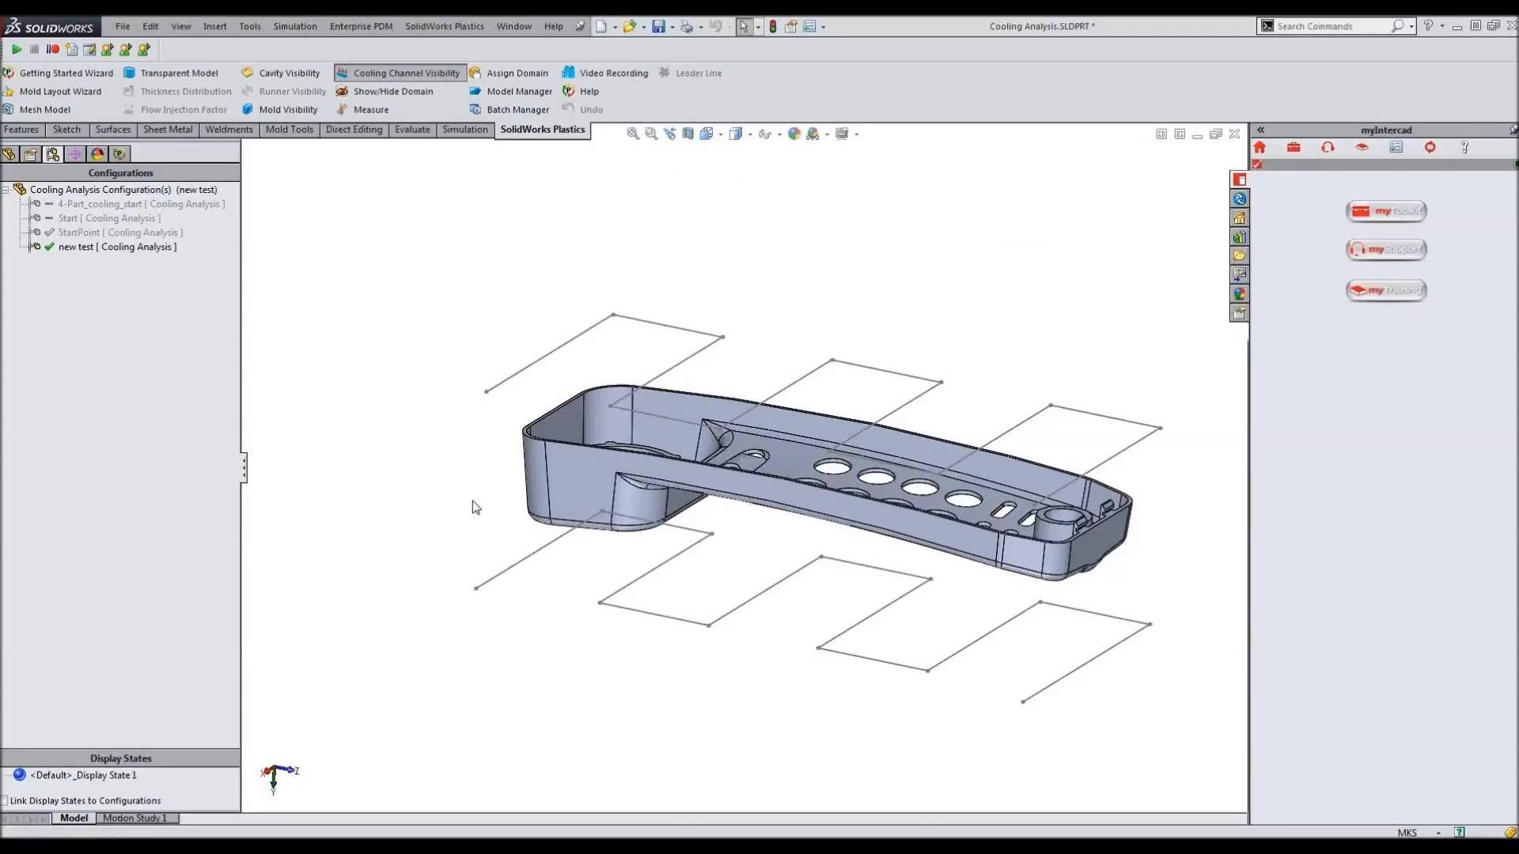
click(125, 156)
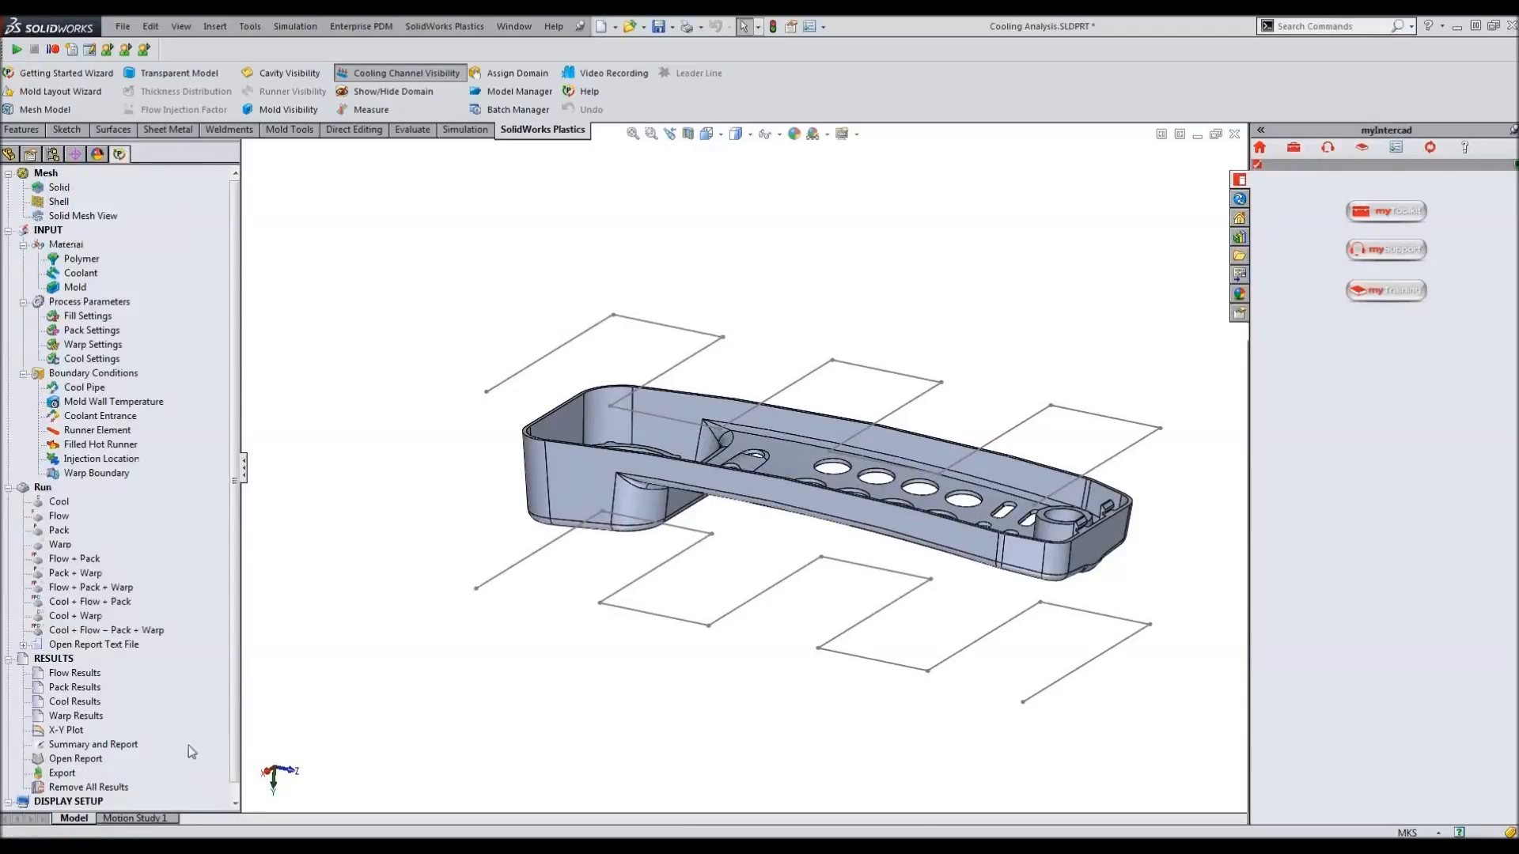
scroll(225, 680, down, 1)
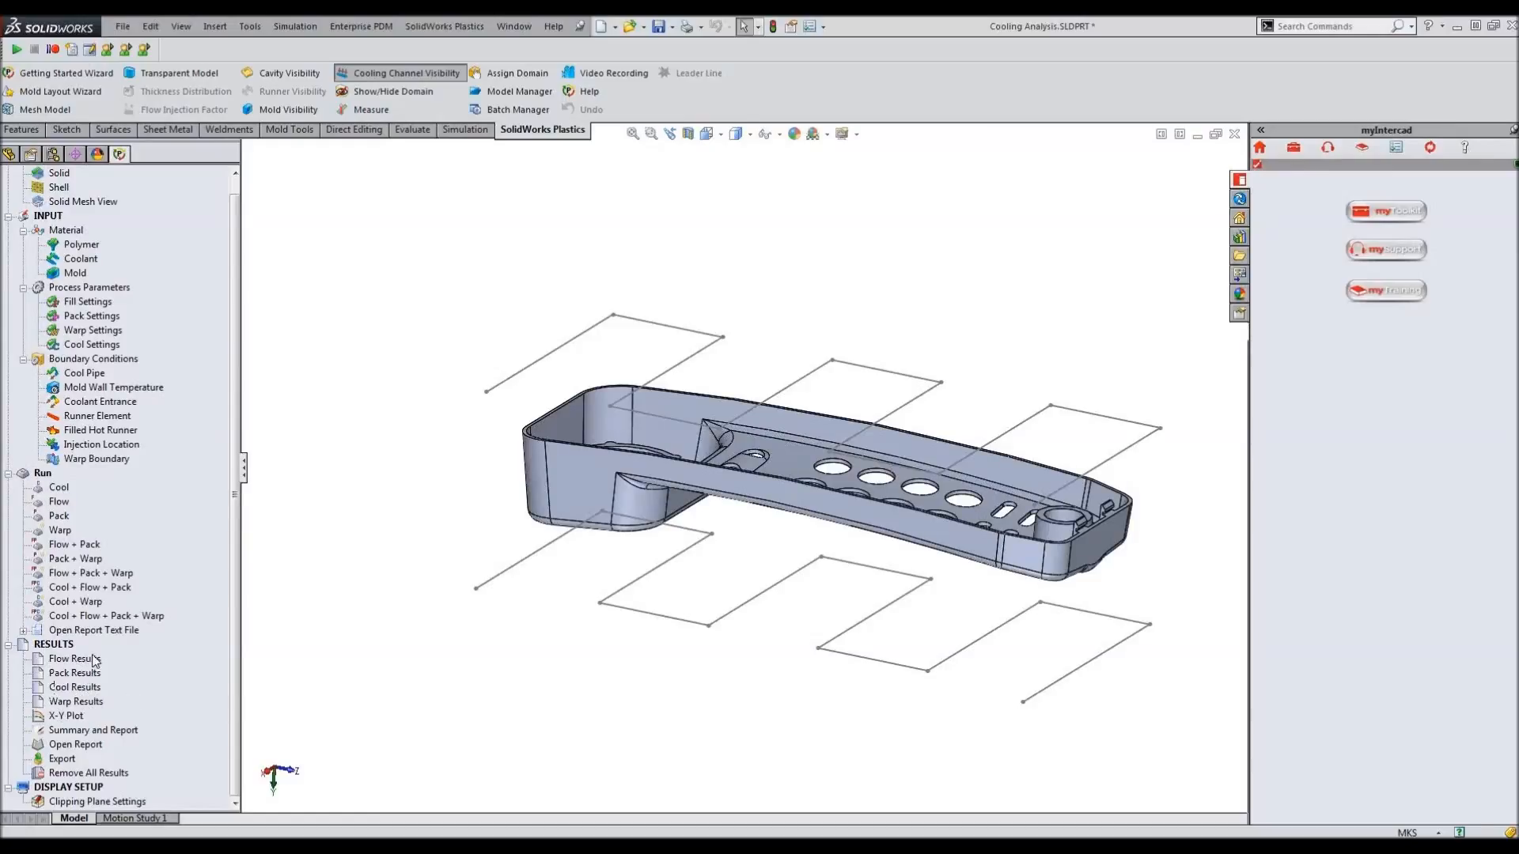
Open the warp results and examine the total displacement and the sink-mark profile from several sides of the handset.
double_click(73, 703)
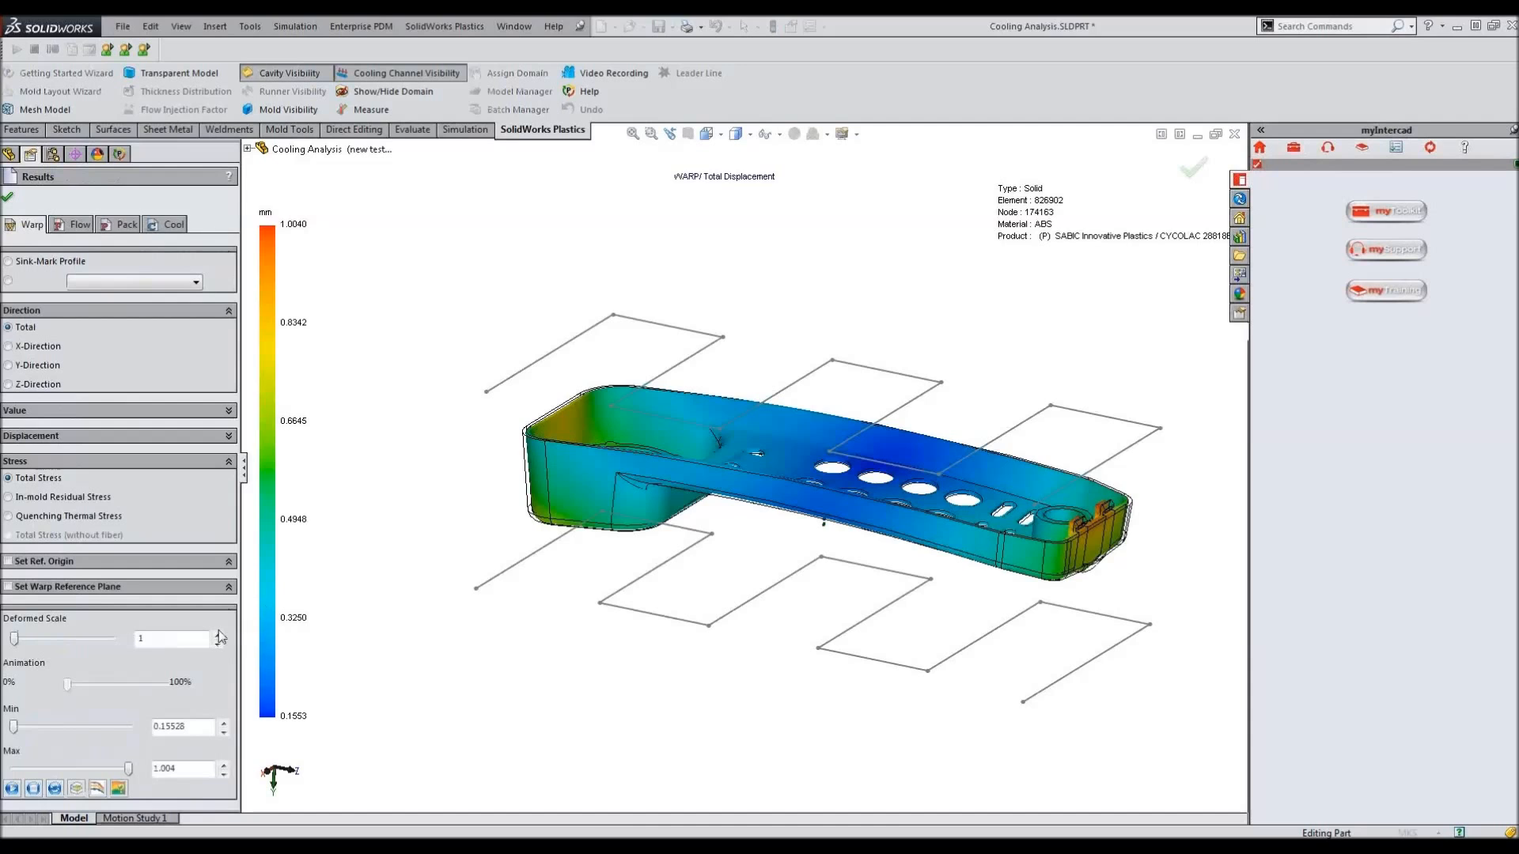
mouse_move(366, 557)
middle_down()
mouse_move(366, 468)
mouse_move(372, 578)
middle_up()
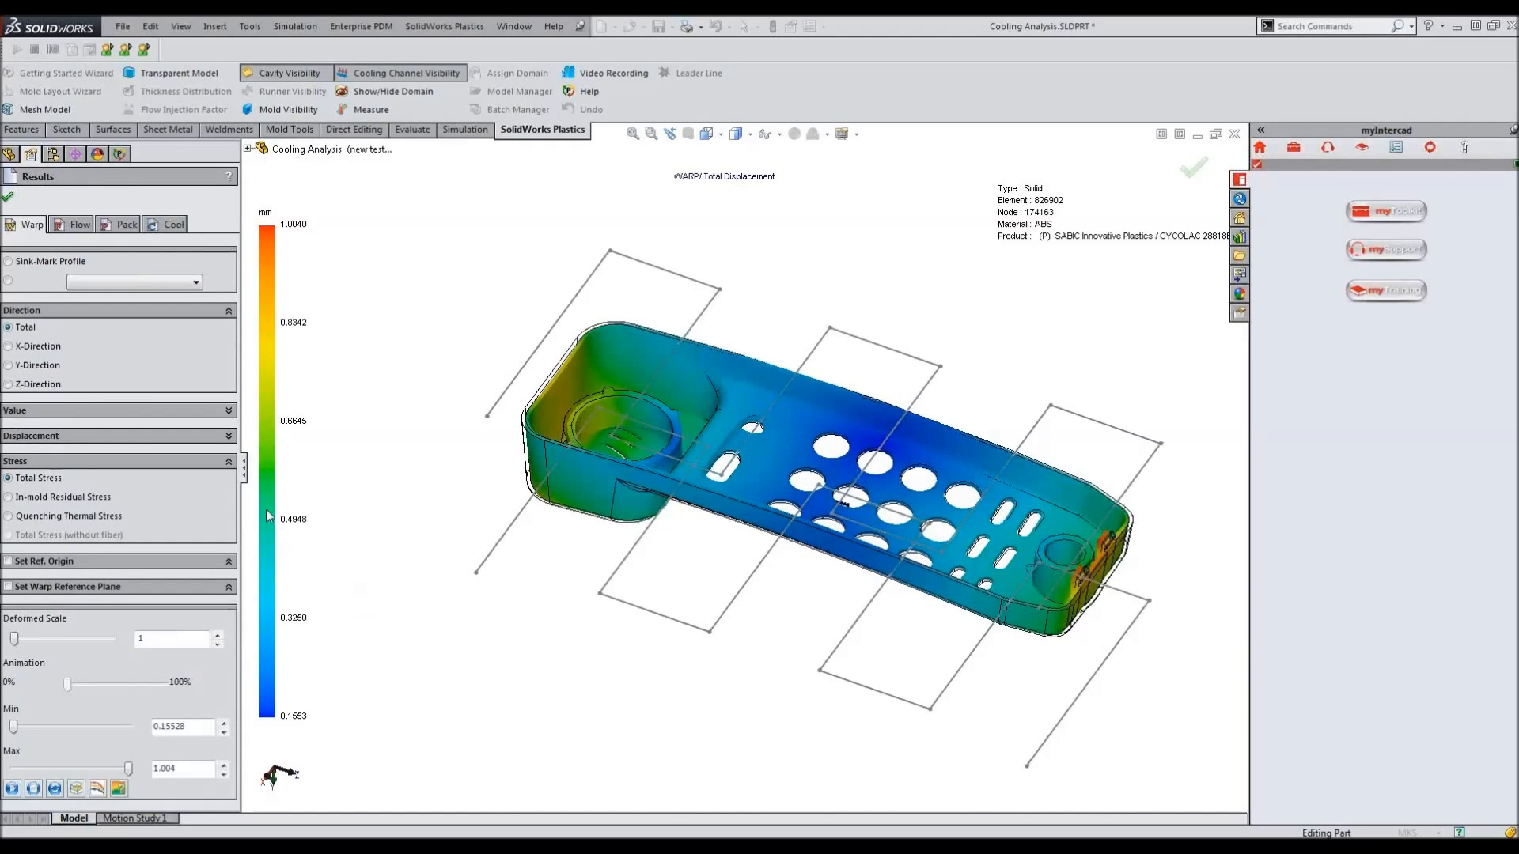
click(8, 262)
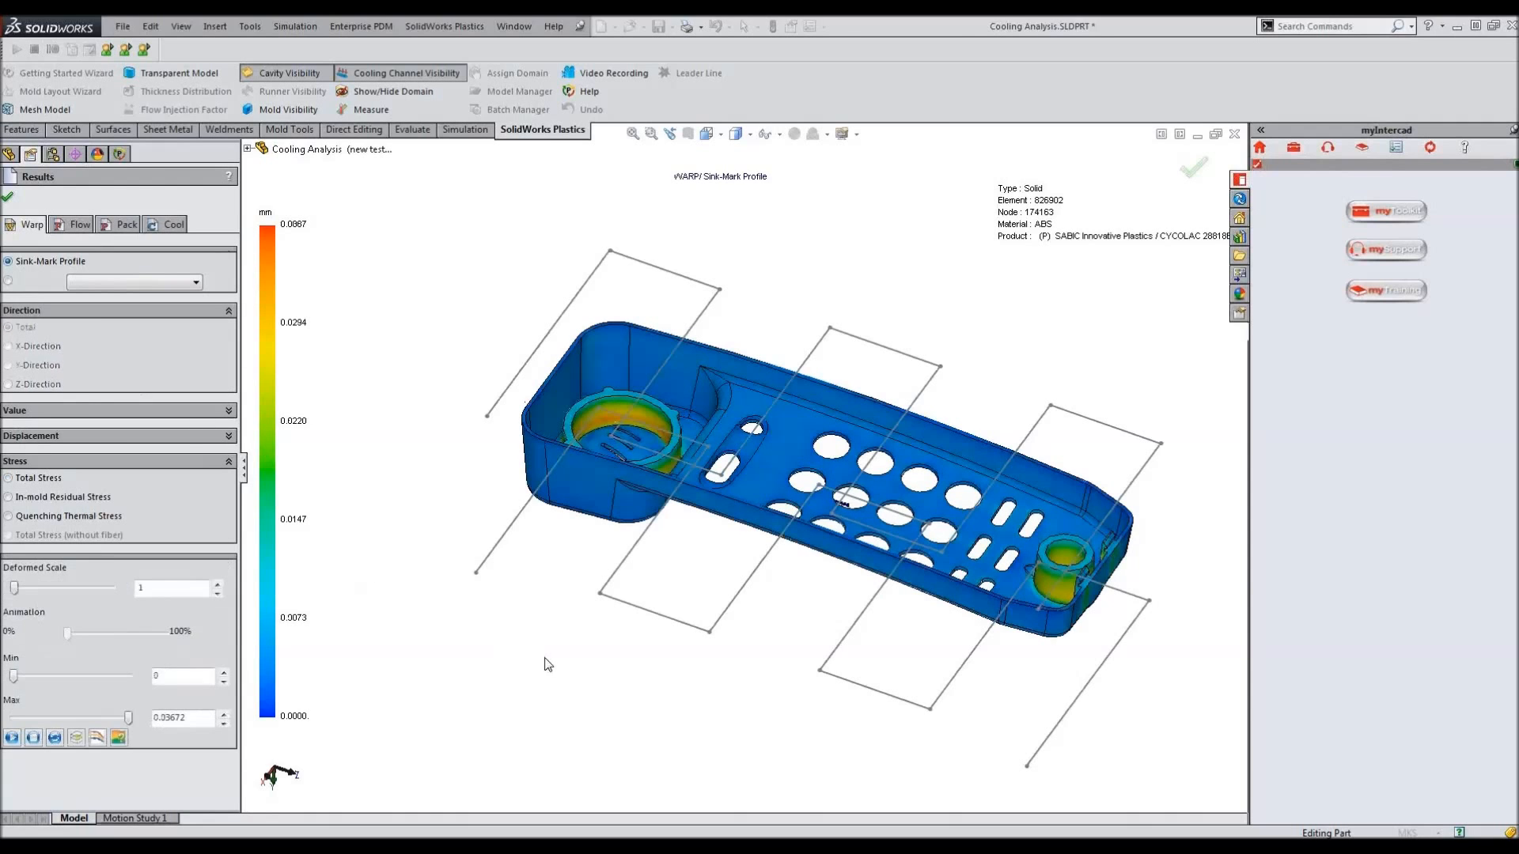
middle_drag(554, 372, 574, 328)
scroll(631, 505, down, 6)
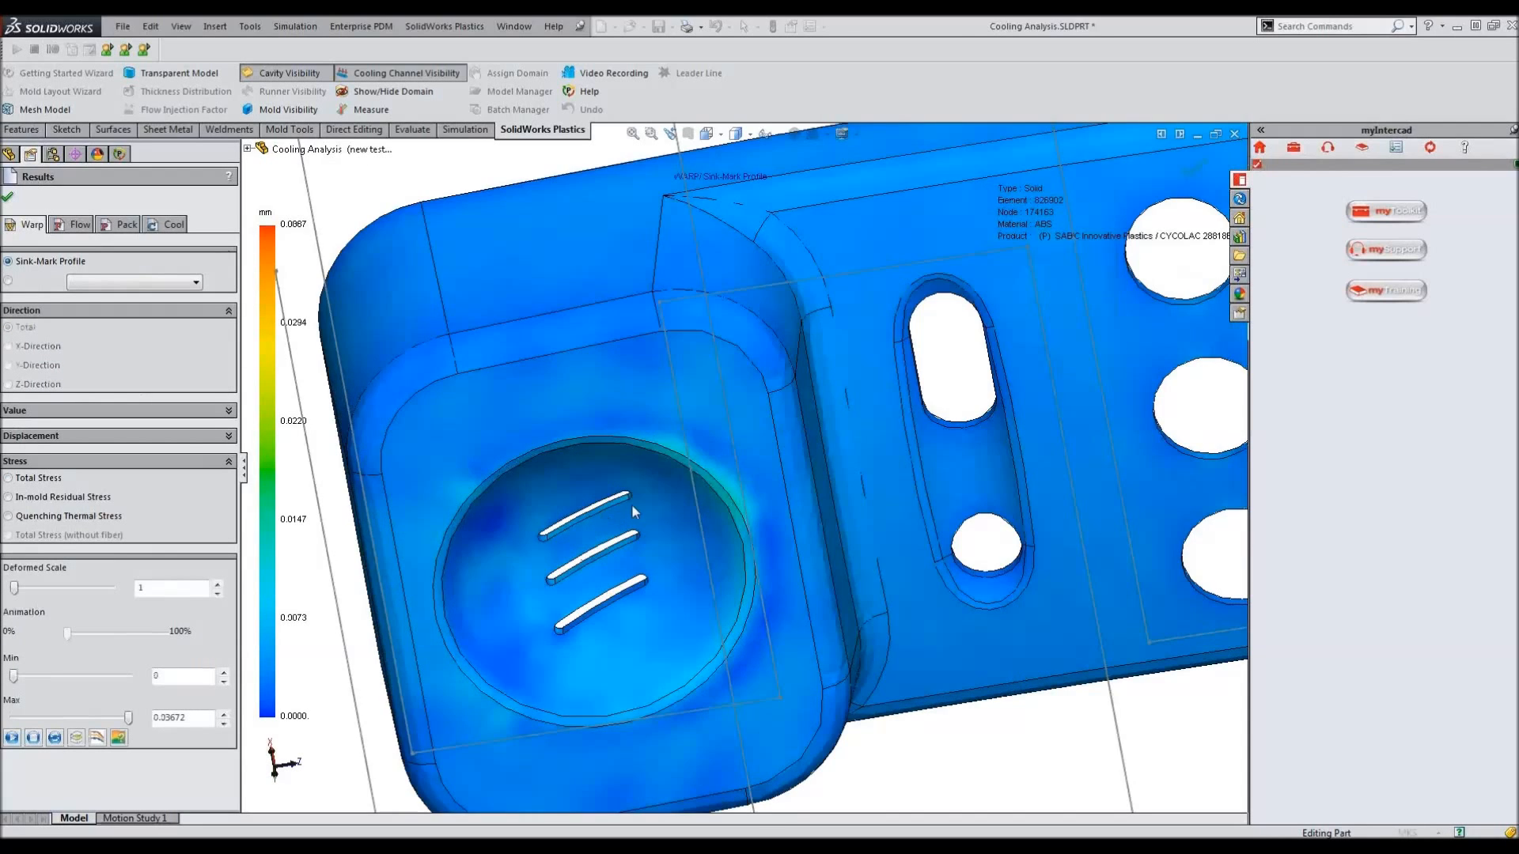
scroll(636, 511, up, 2)
scroll(636, 511, up, 5)
middle_drag(635, 511, 357, 677)
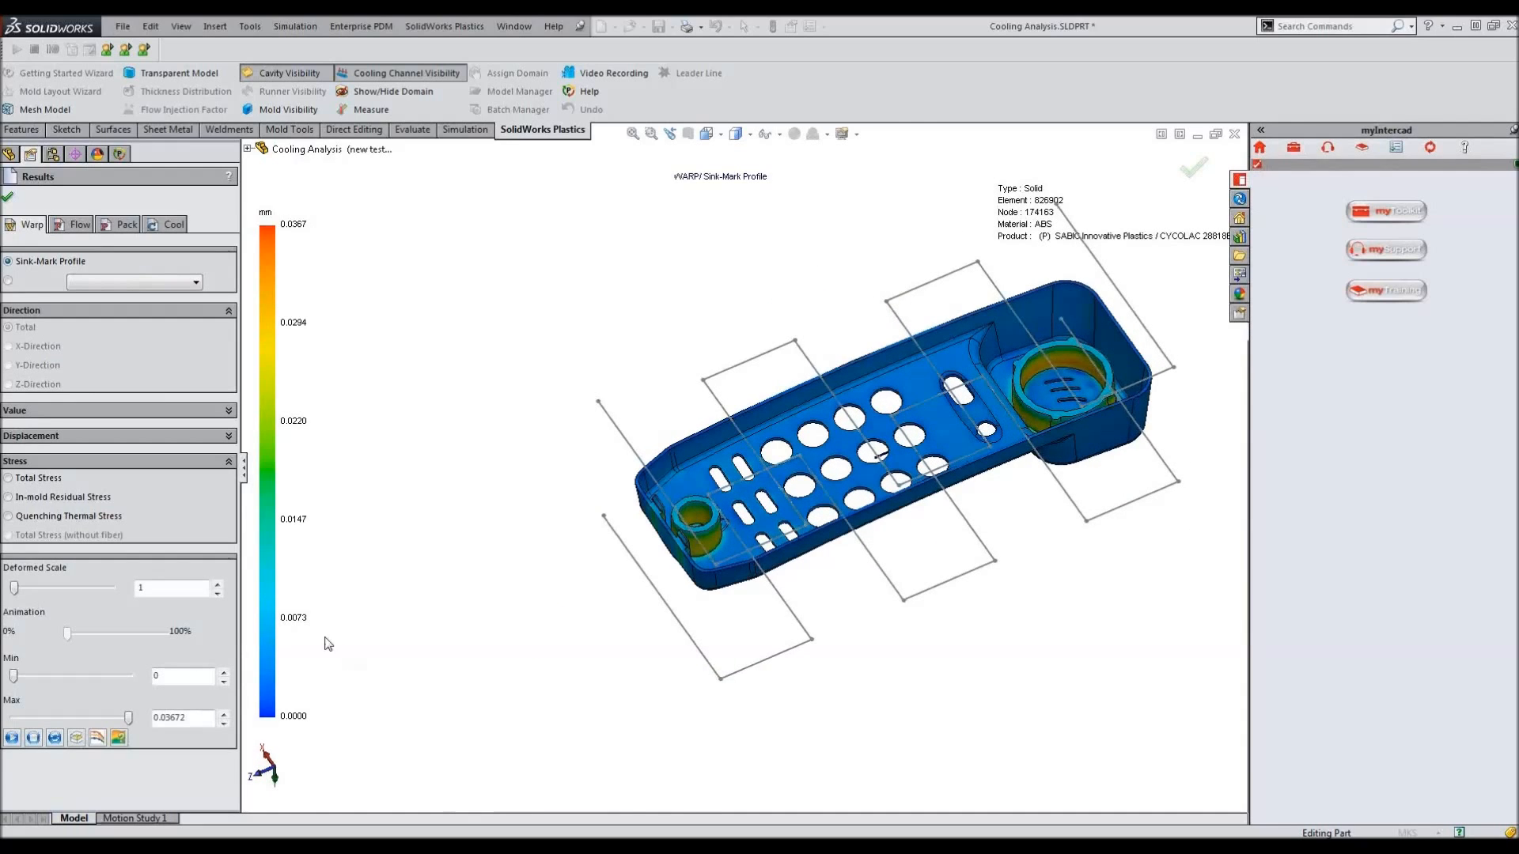
View the in-mold first principal residual stress plot, then the total displacement caused by total stress.
click(8, 280)
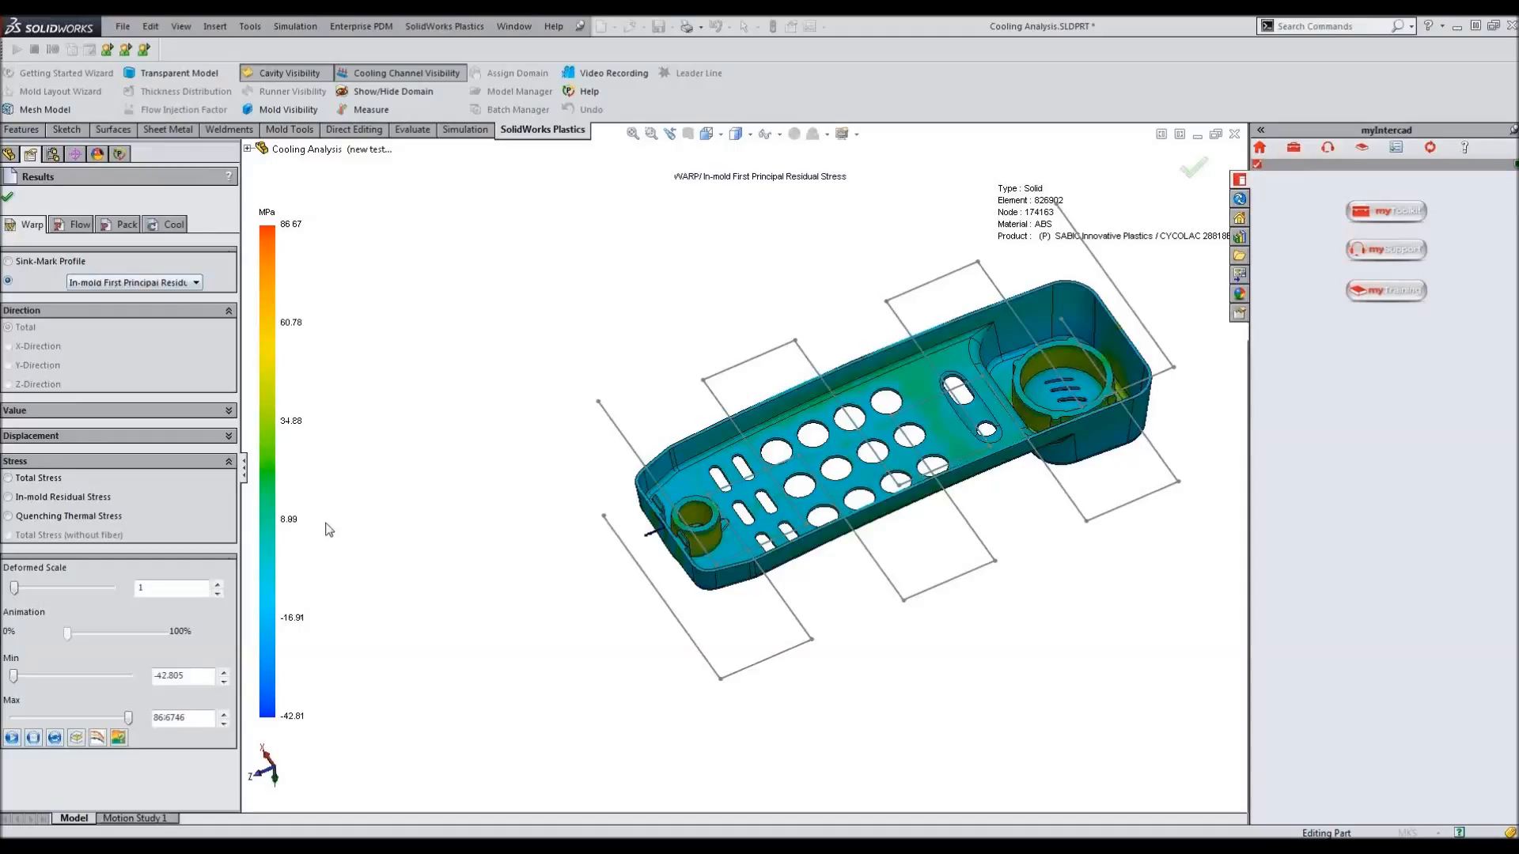
click(9, 479)
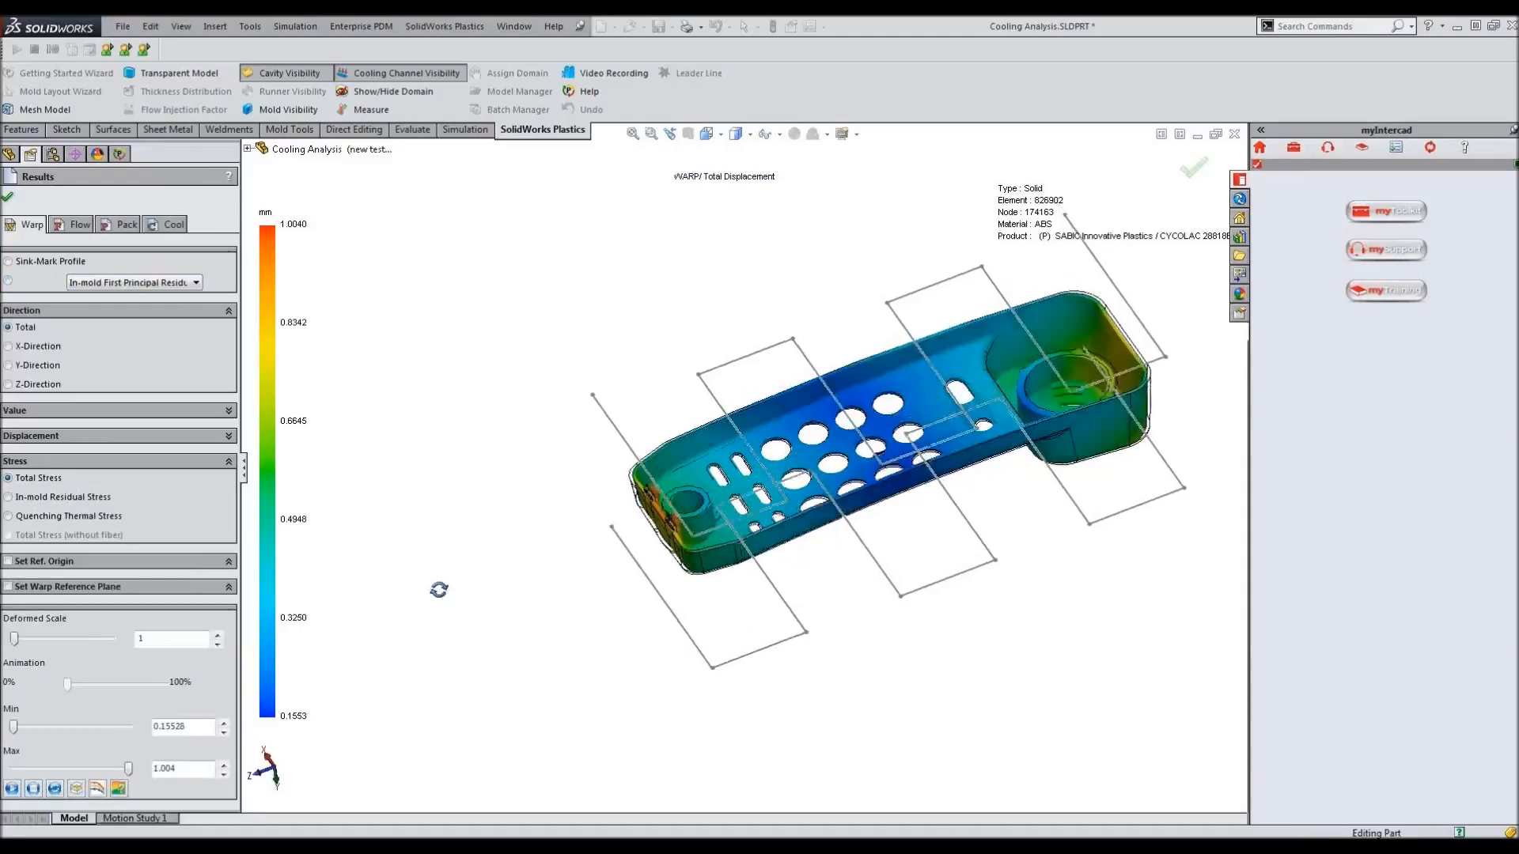
Examine the total-stress displacement at the handset's narrow end, then display the displacement caused by quenching thermal stress.
scroll(583, 475, down, 4)
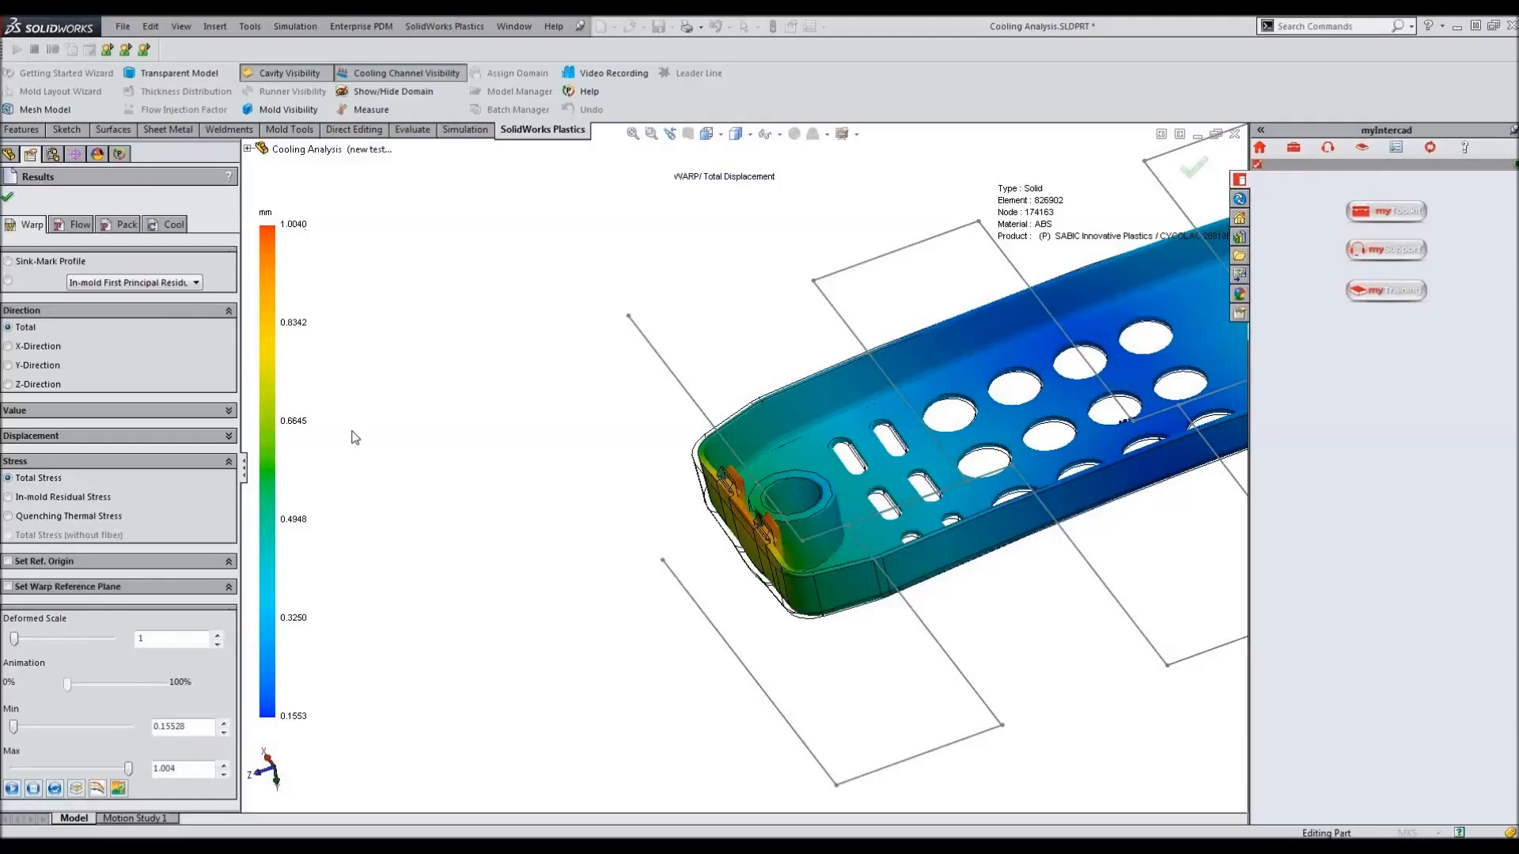
scroll(352, 431, up, 3)
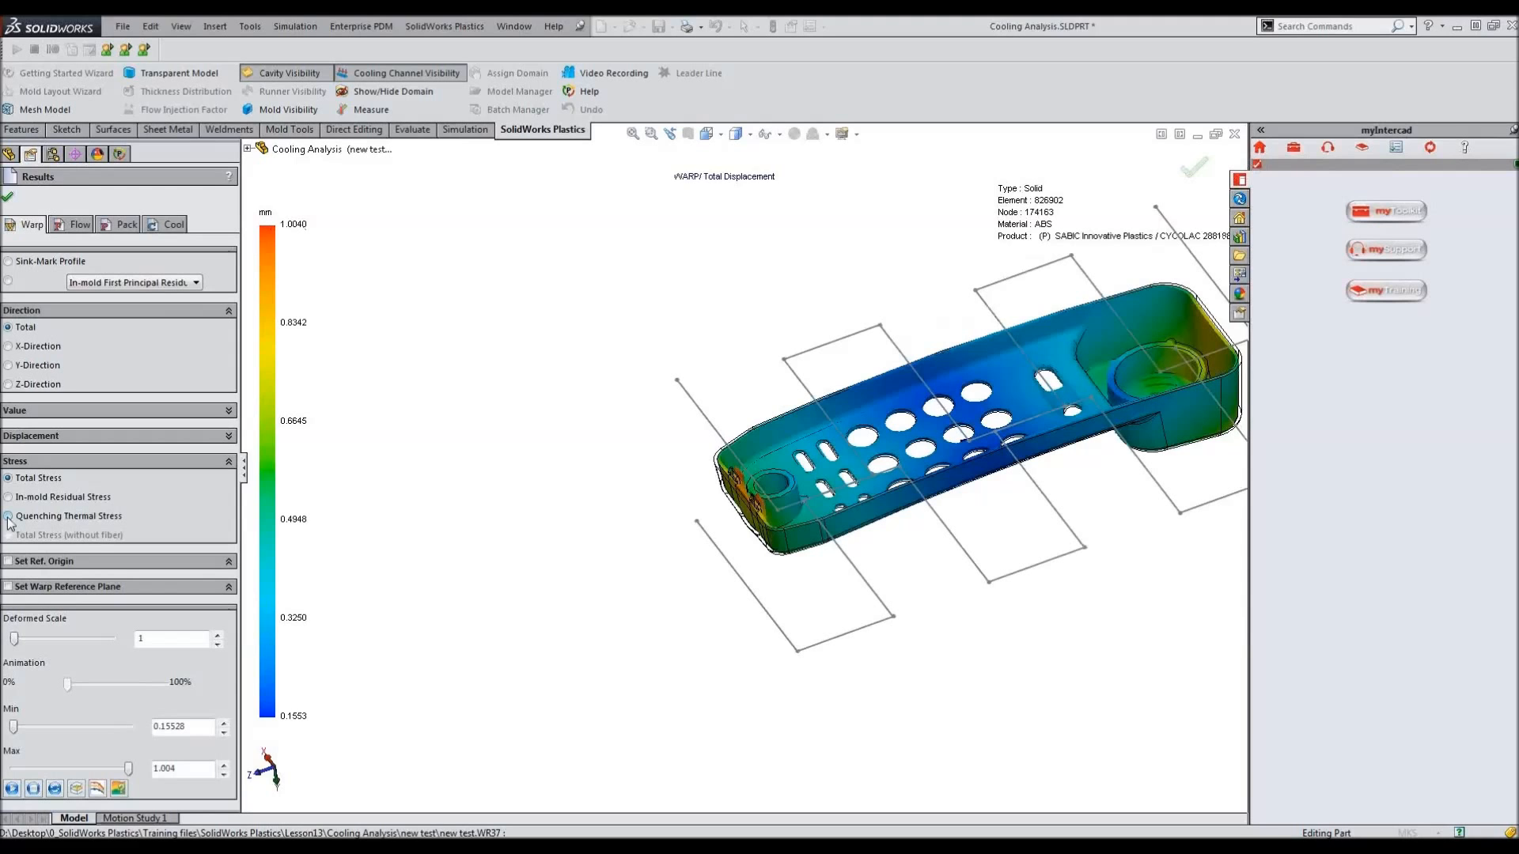
click(8, 515)
middle_drag(715, 596, 896, 347)
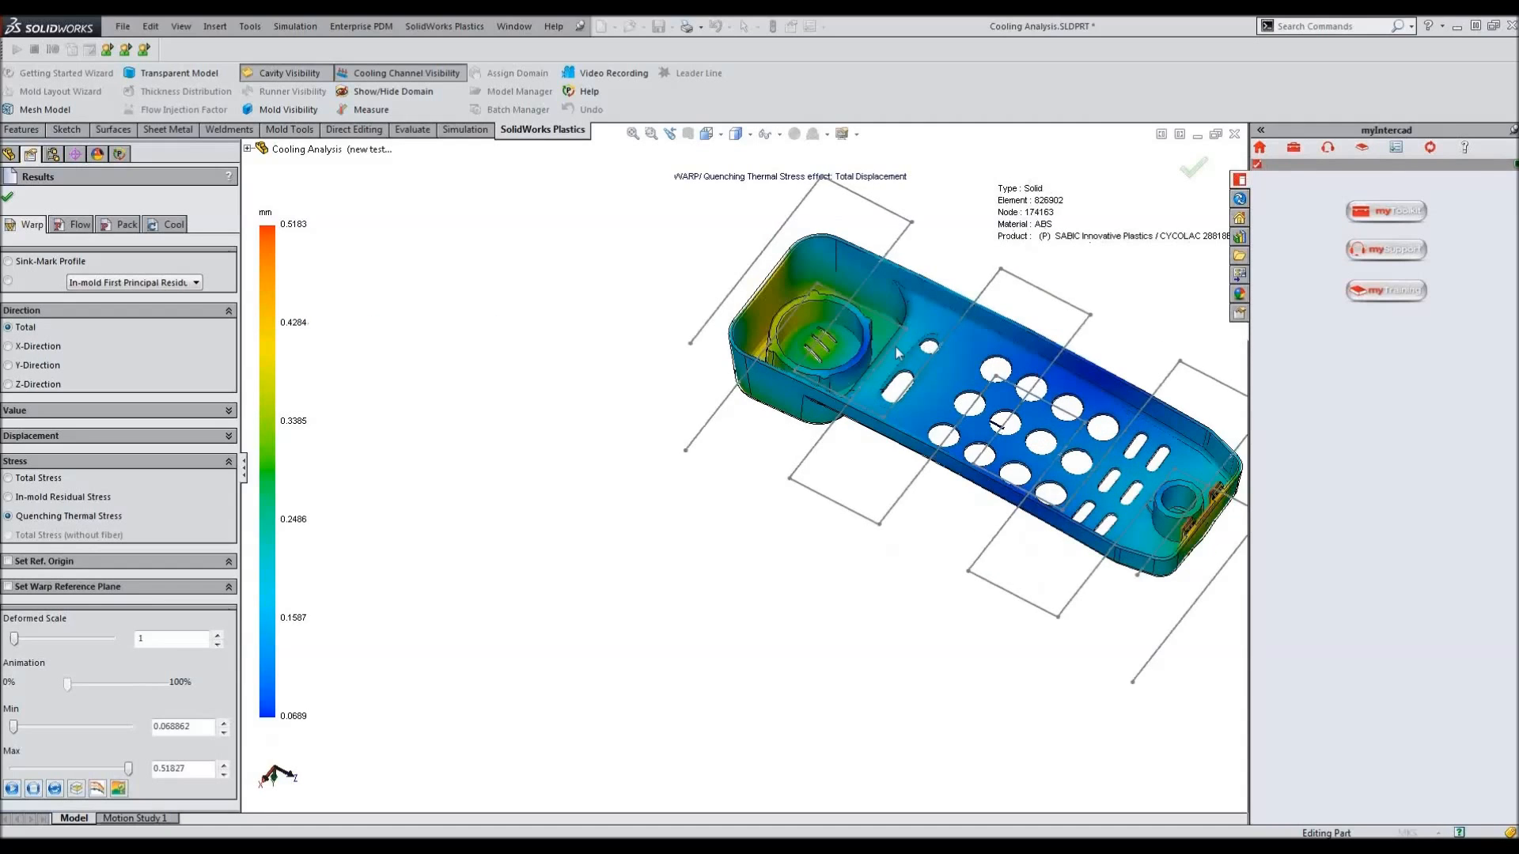
Set the deformed scale to 10 and examine the exaggerated quenching thermal stress displacement from several sides.
scroll(895, 346, down, 3)
double_click(140, 637)
text(10)
key(Return)
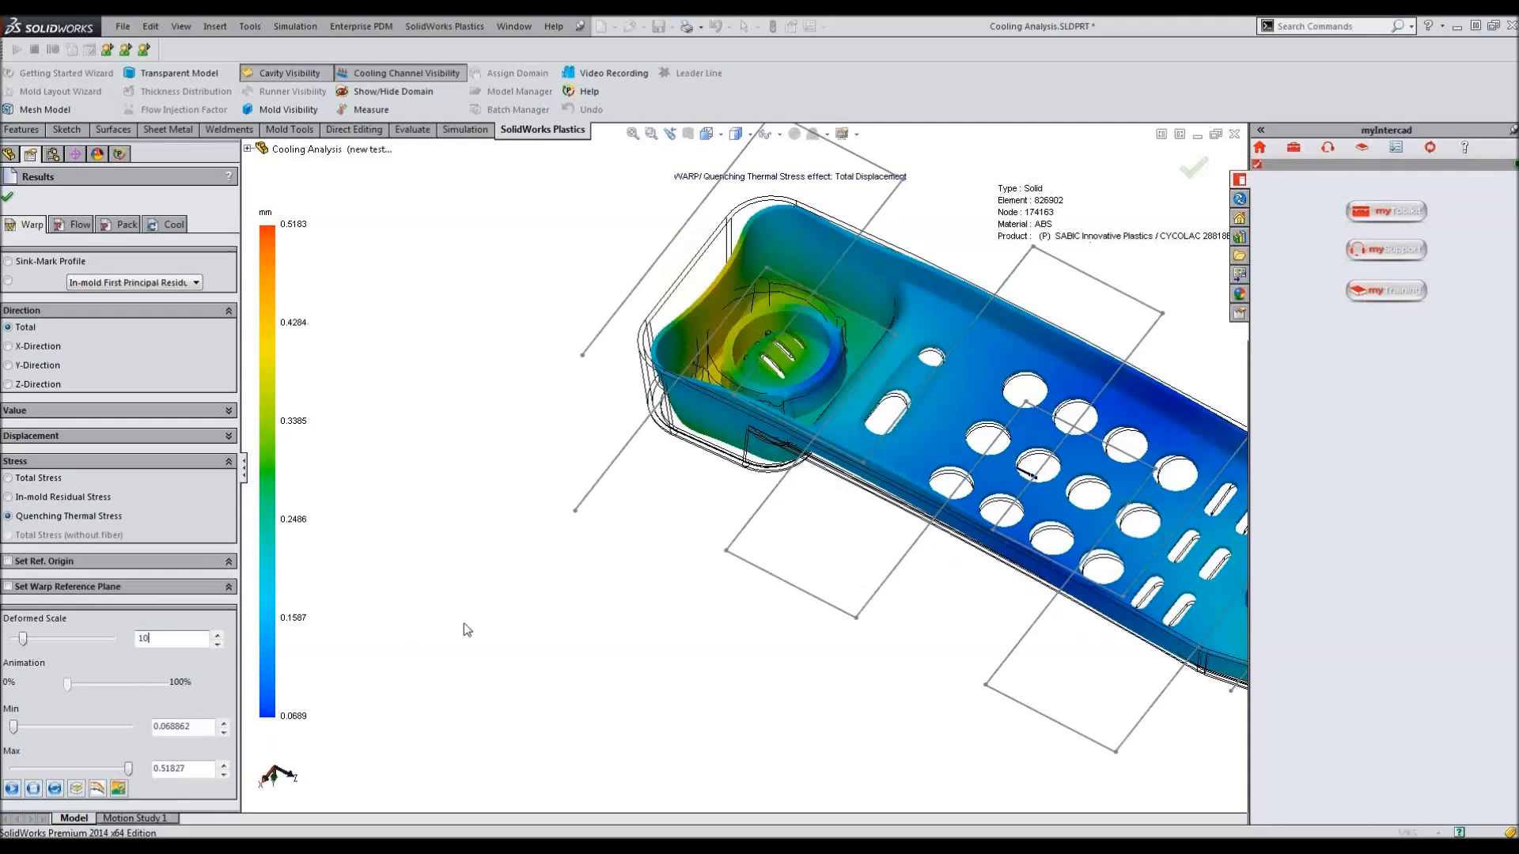
middle_drag(503, 605, 519, 460)
scroll(632, 497, up, 2)
middle_drag(771, 508, 706, 539)
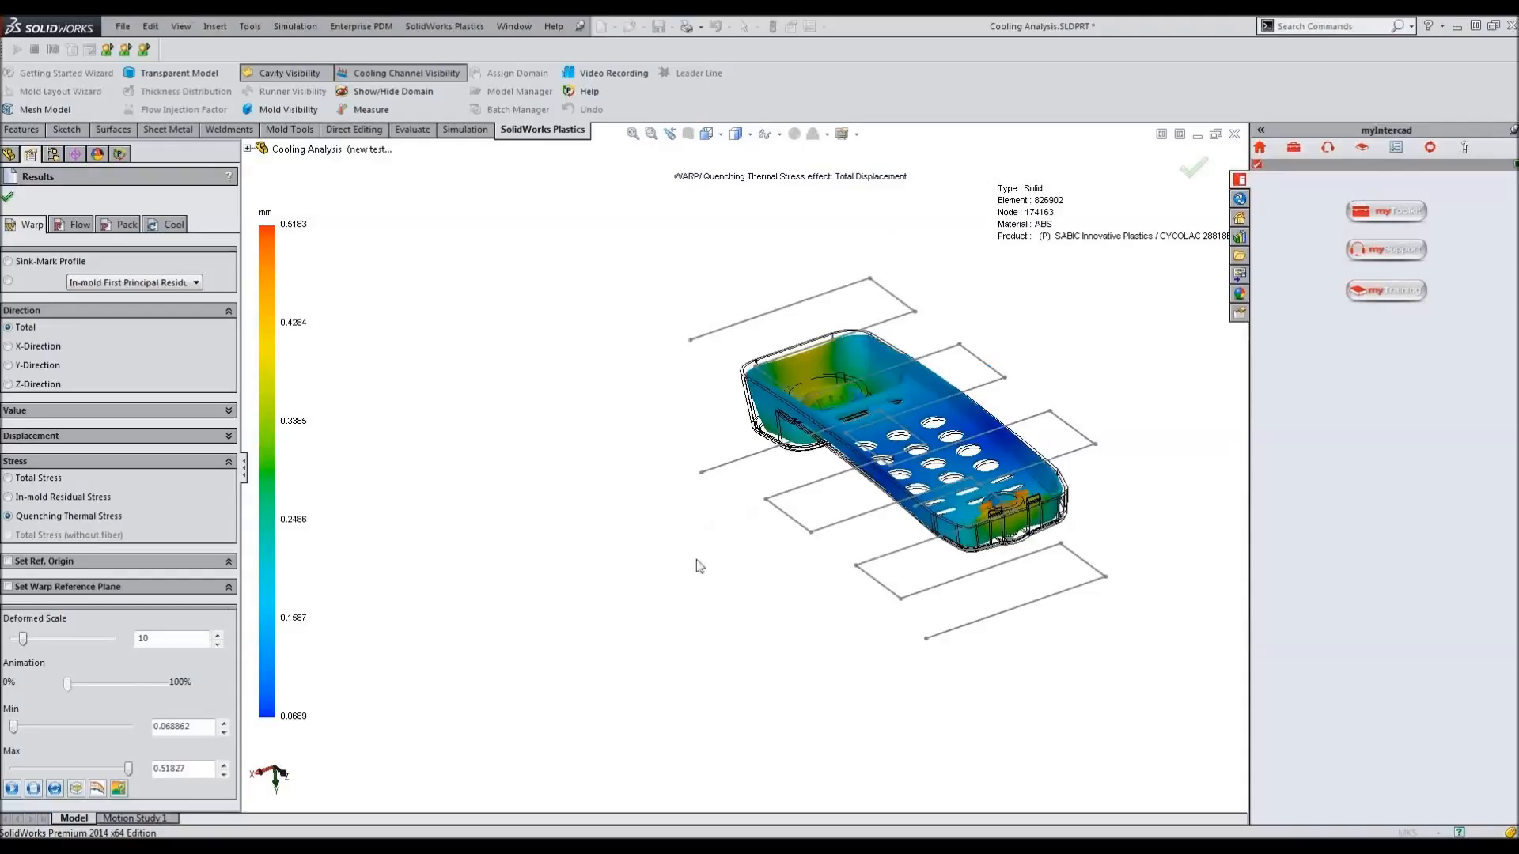
Close the warp results and open the cool results to view the part cooling time.
click(9, 199)
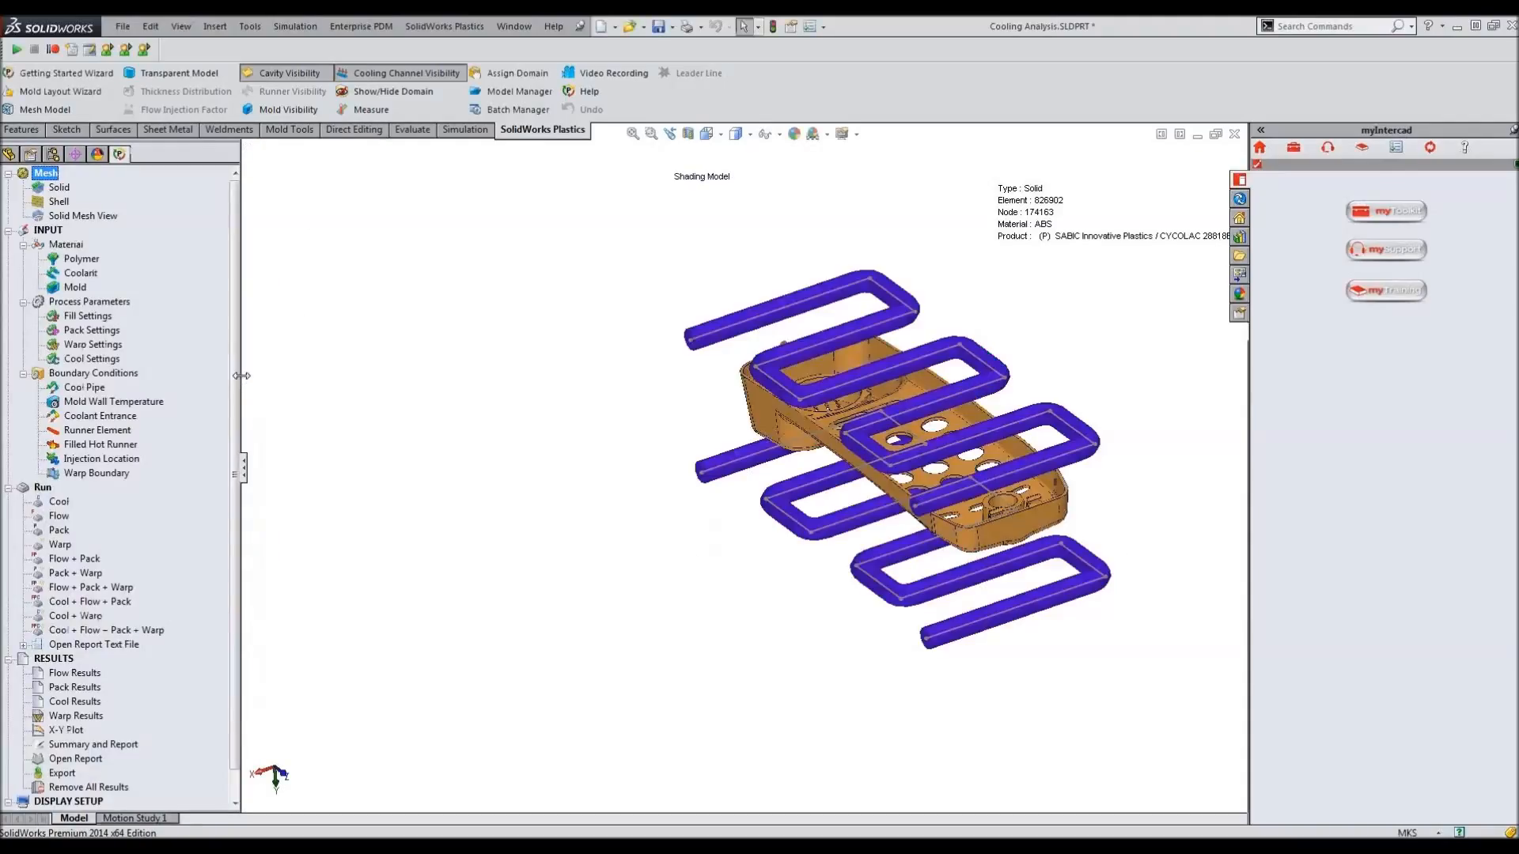
click(89, 702)
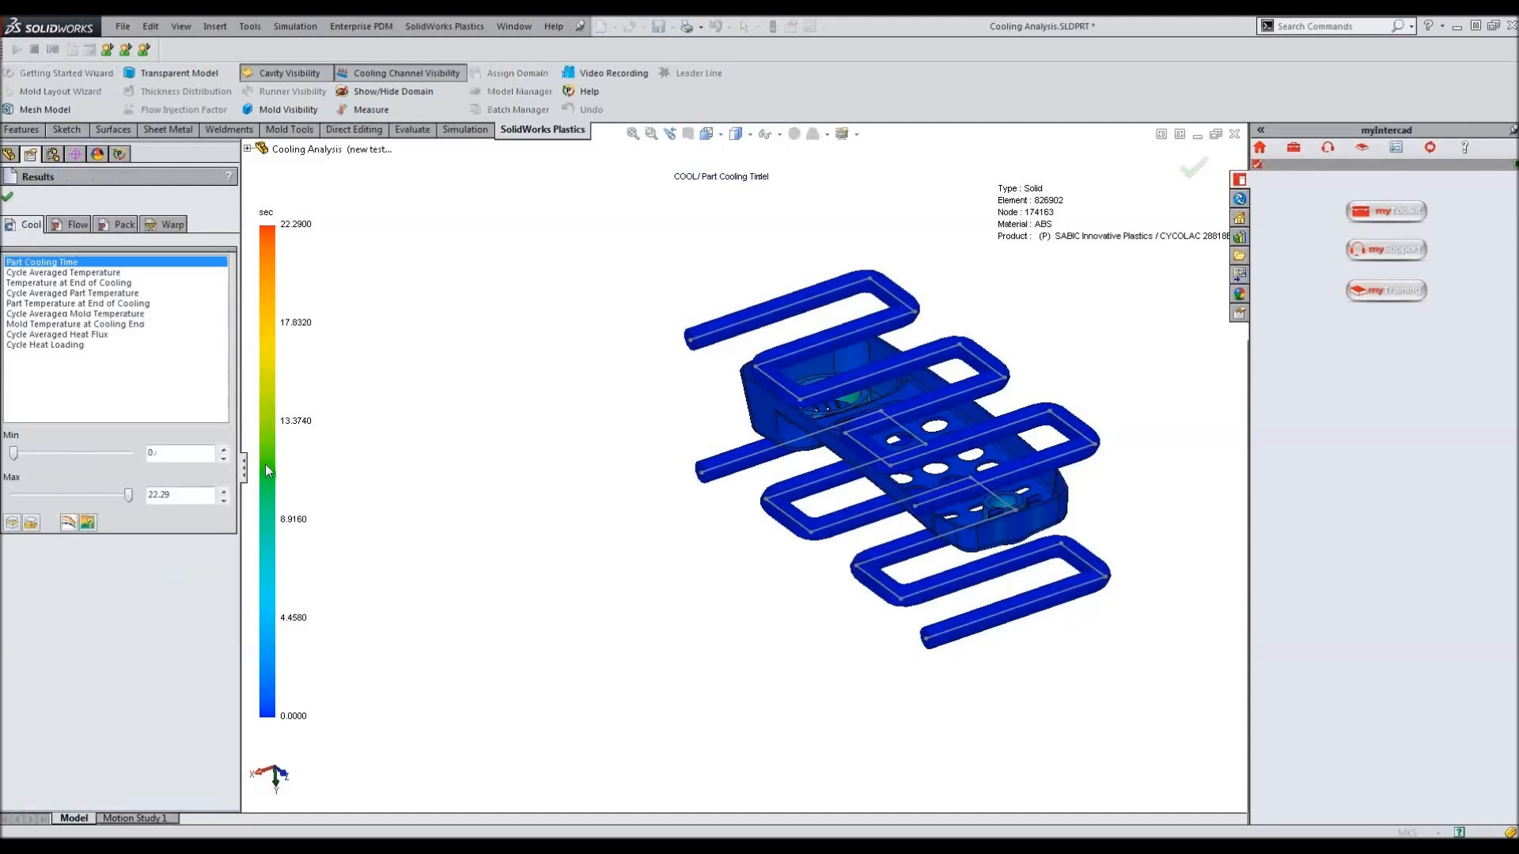
middle_drag(545, 407, 519, 430)
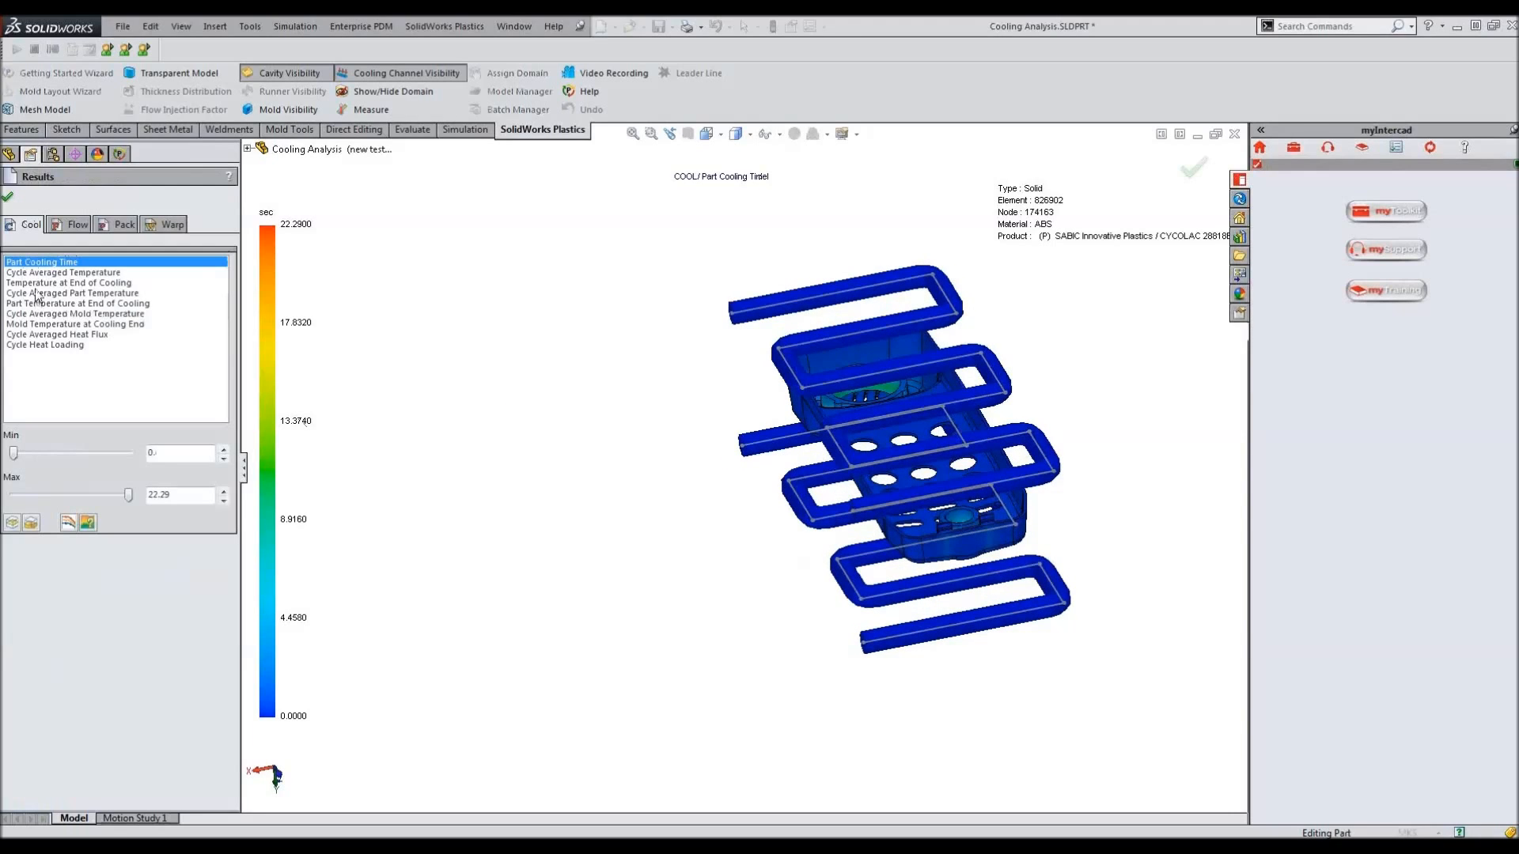
Section the part cooling time plot with a clipping plane and examine the ring walls at the handset's wide end.
click(14, 524)
middle_drag(699, 368, 748, 382)
scroll(739, 419, down, 6)
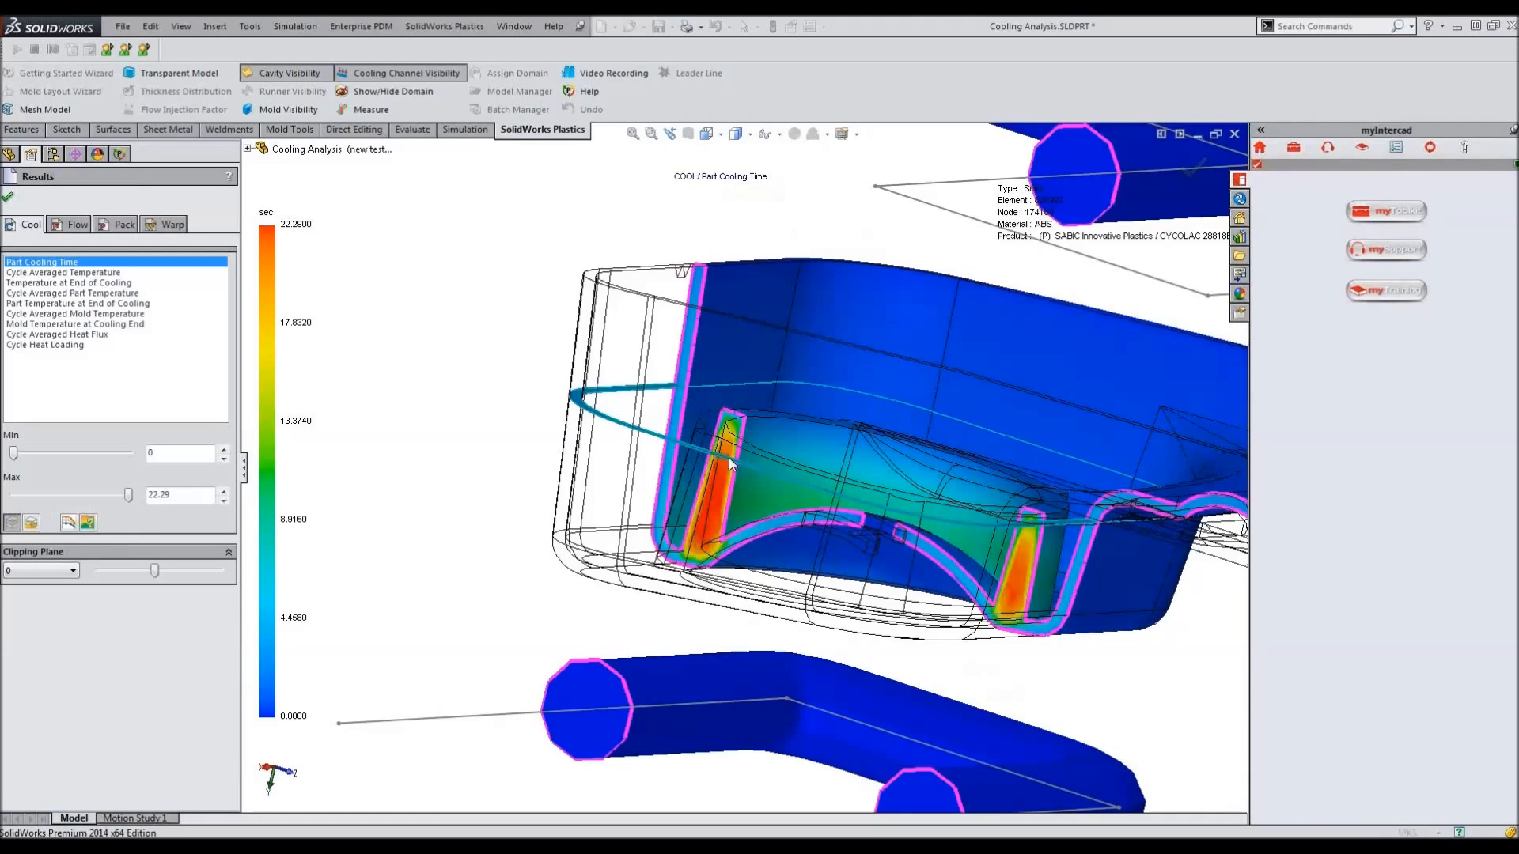
scroll(729, 463, down, 3)
scroll(658, 544, up, 4)
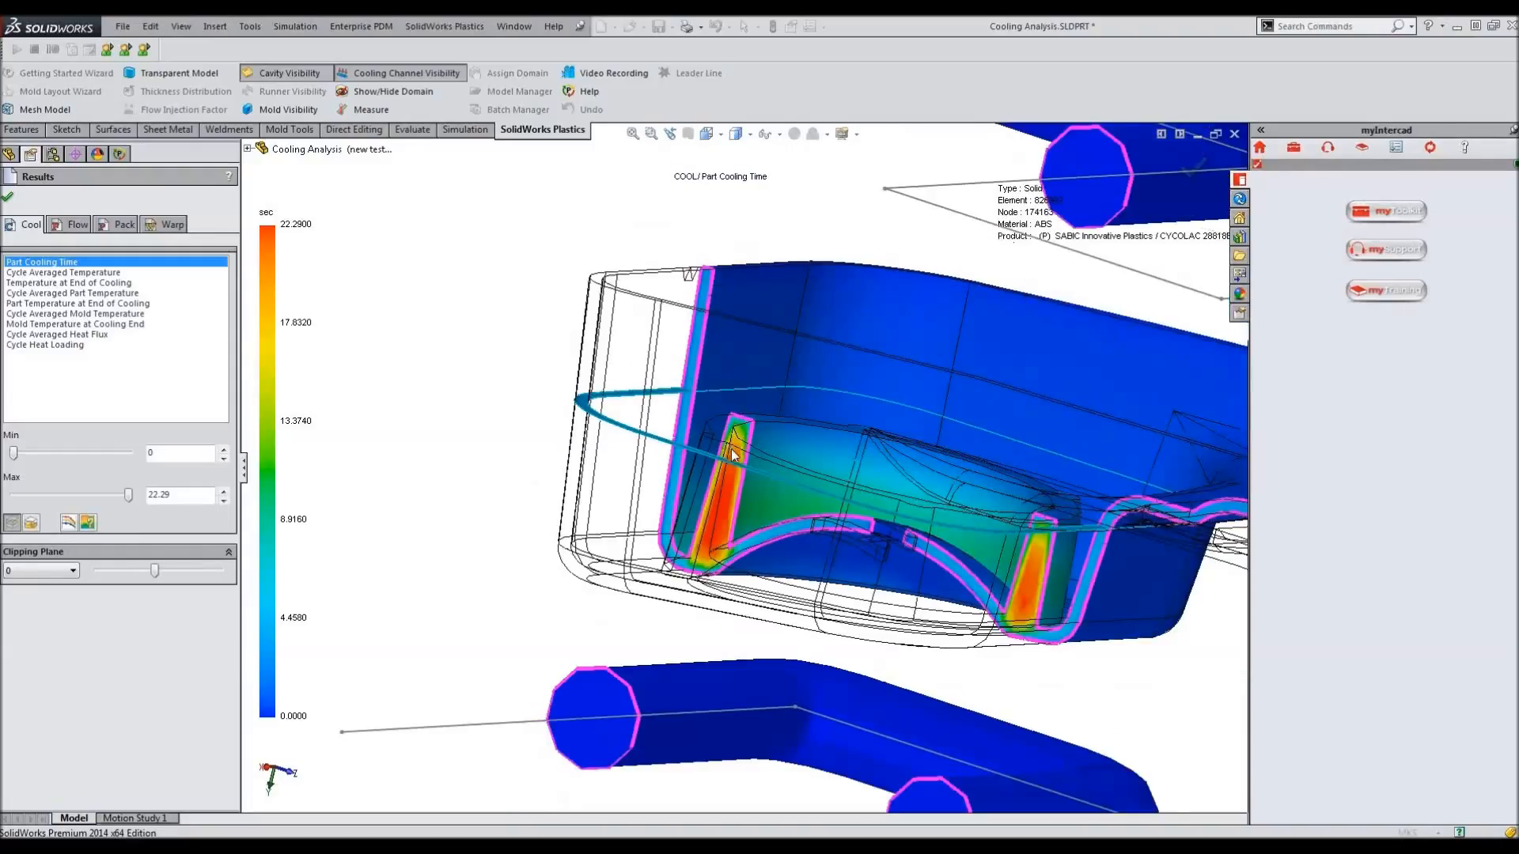
scroll(720, 435, up, 2)
scroll(691, 388, up, 3)
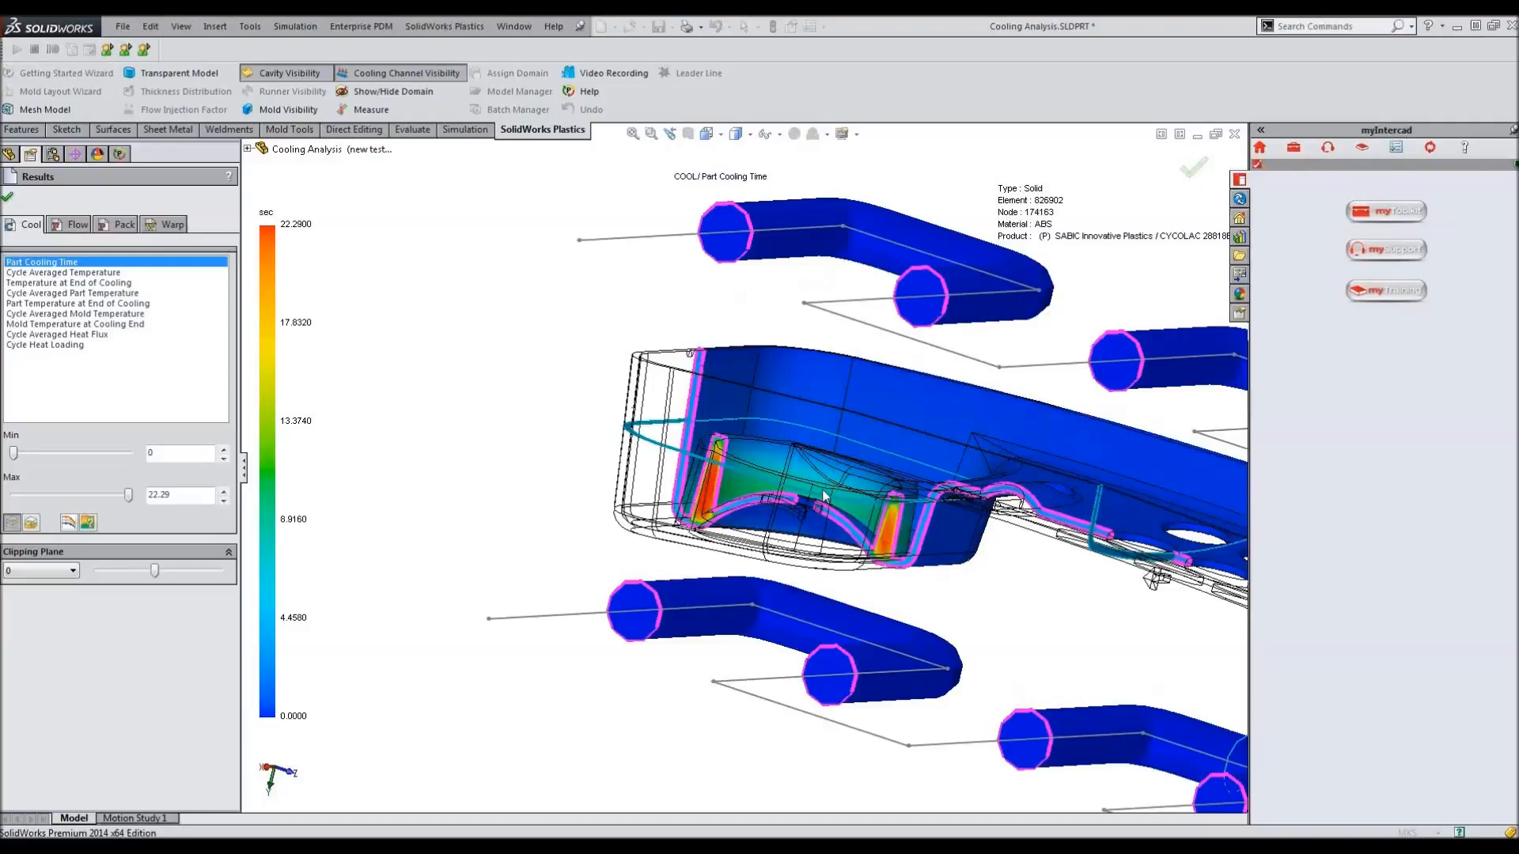
Examine the sectioned cooling time around the boss at the narrow end, then close the cool results and show the whole model.
scroll(727, 548, up, 5)
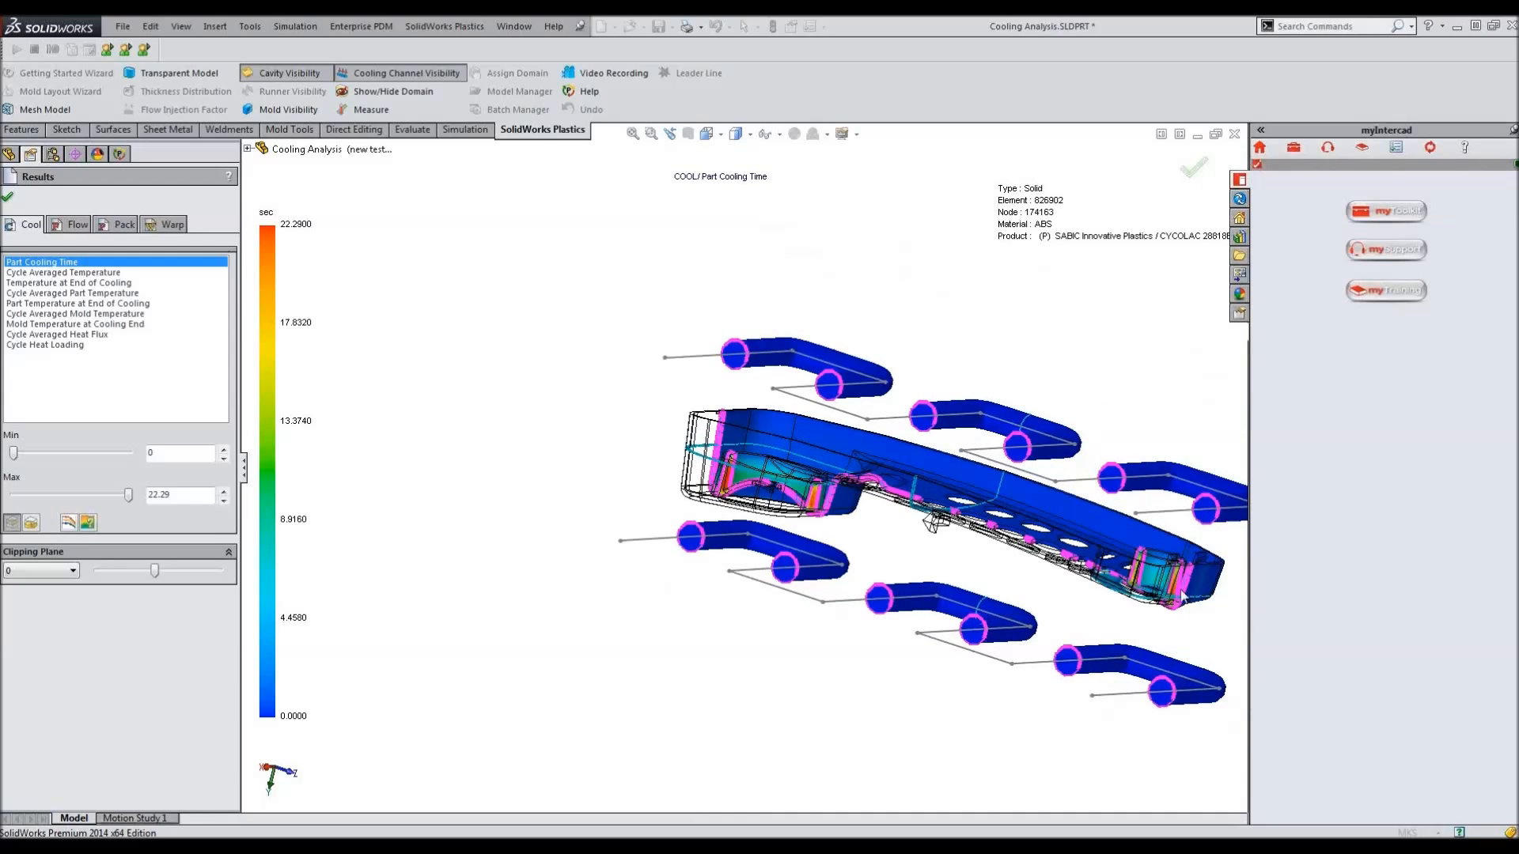
scroll(1181, 598, down, 8)
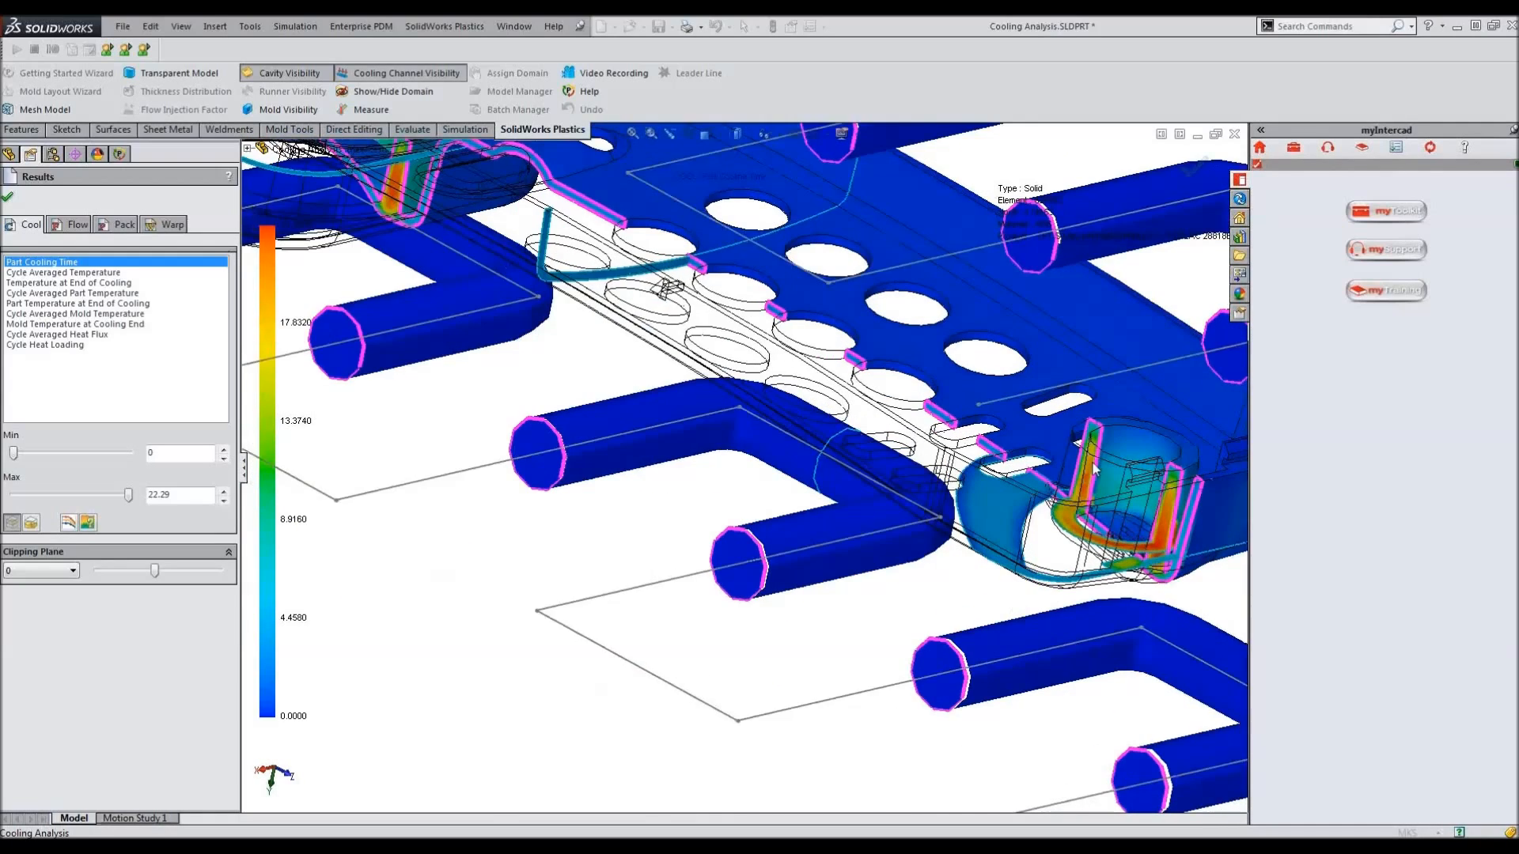
scroll(1095, 470, down, 3)
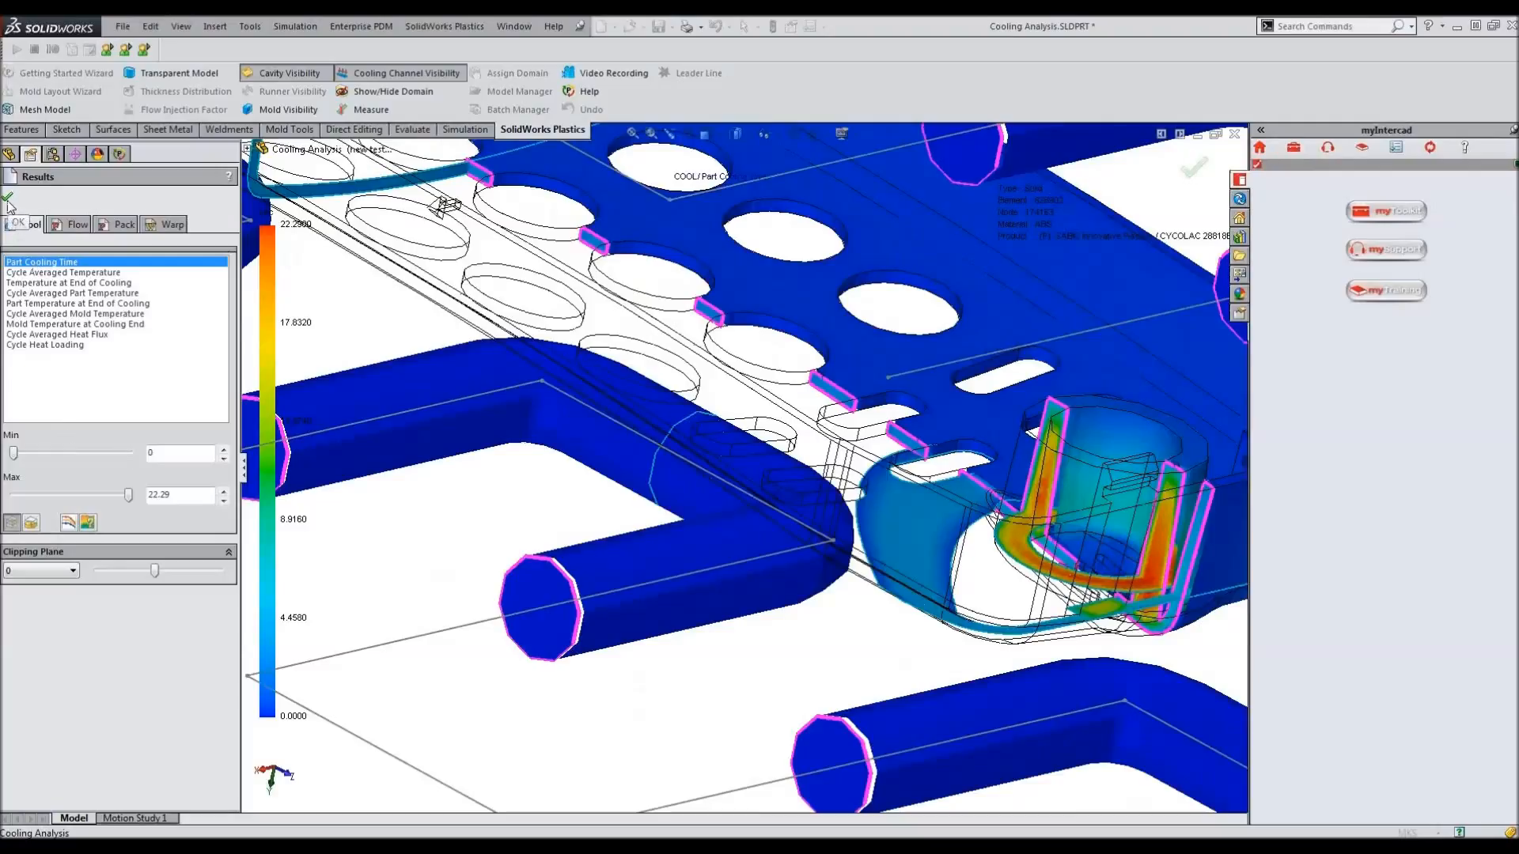
click(9, 199)
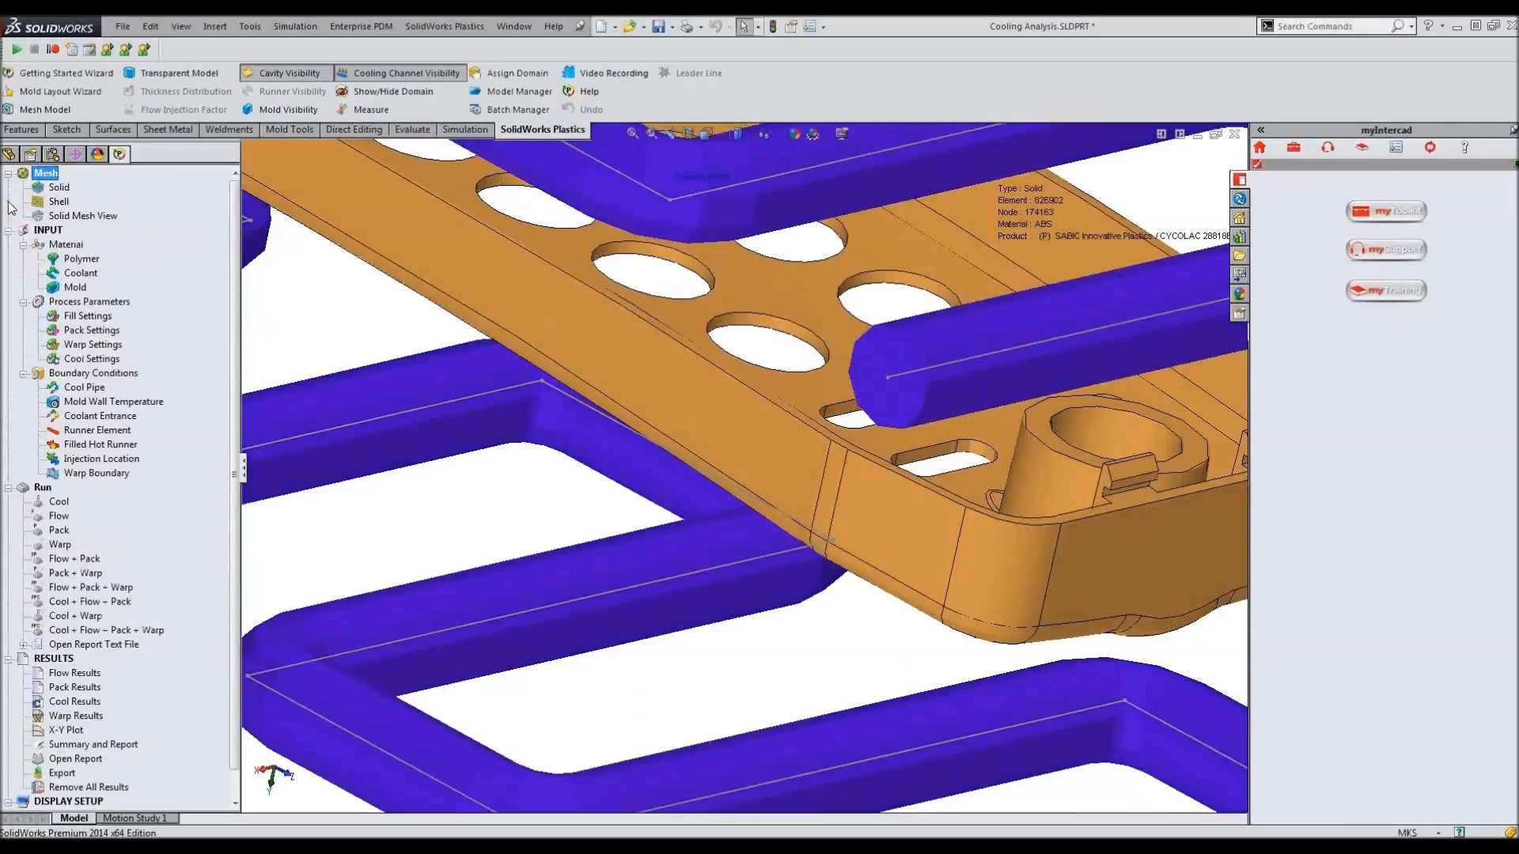
key(f)
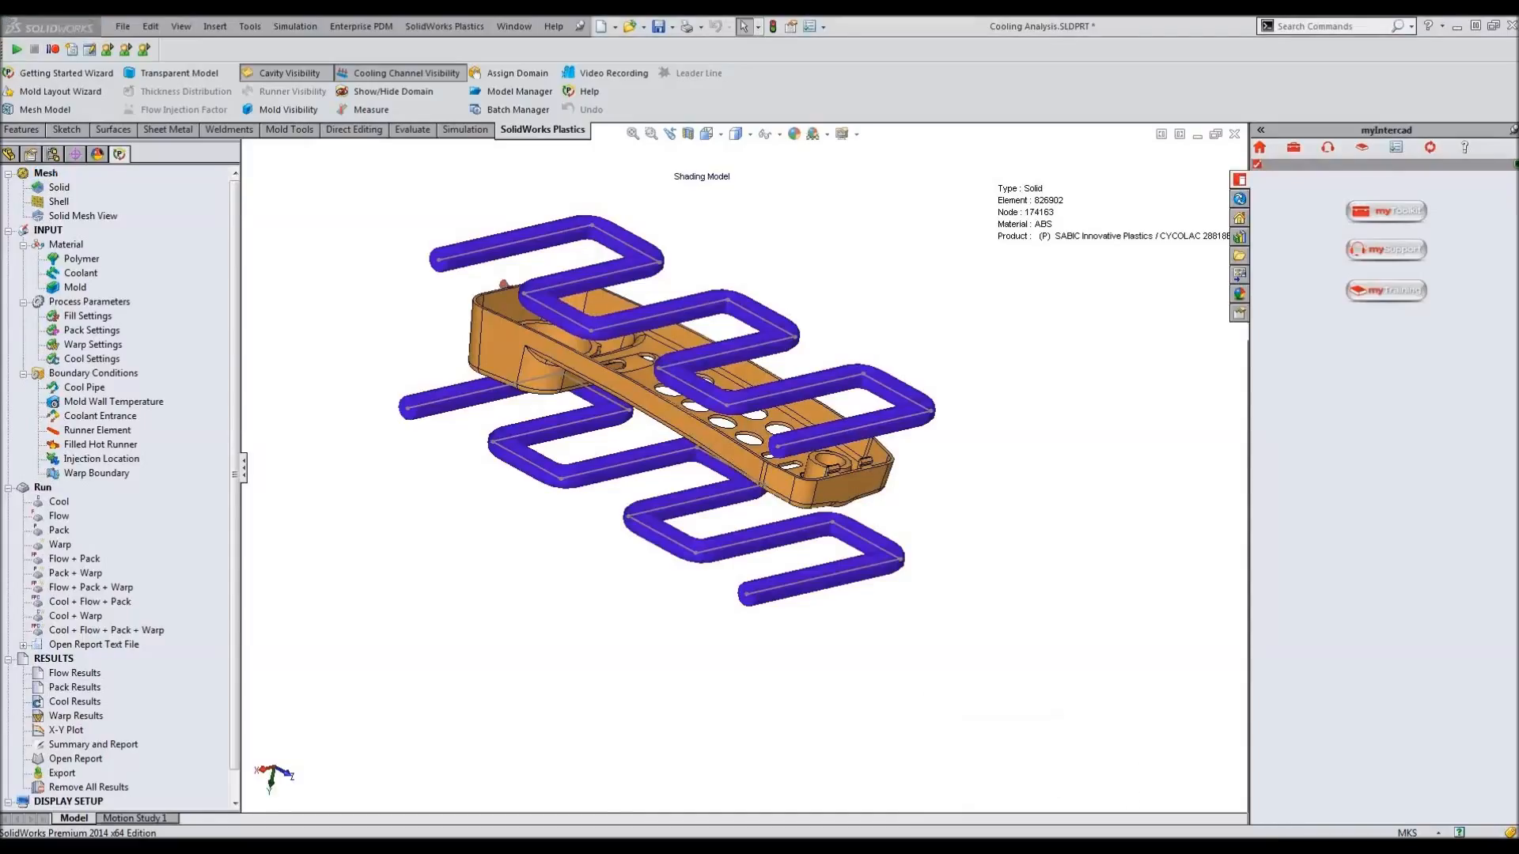
Switch to the report new test_word.html.doc in Microsoft Word, maximize its window and enlarge the page display to 150%.
drag(270, 229, 791, 148)
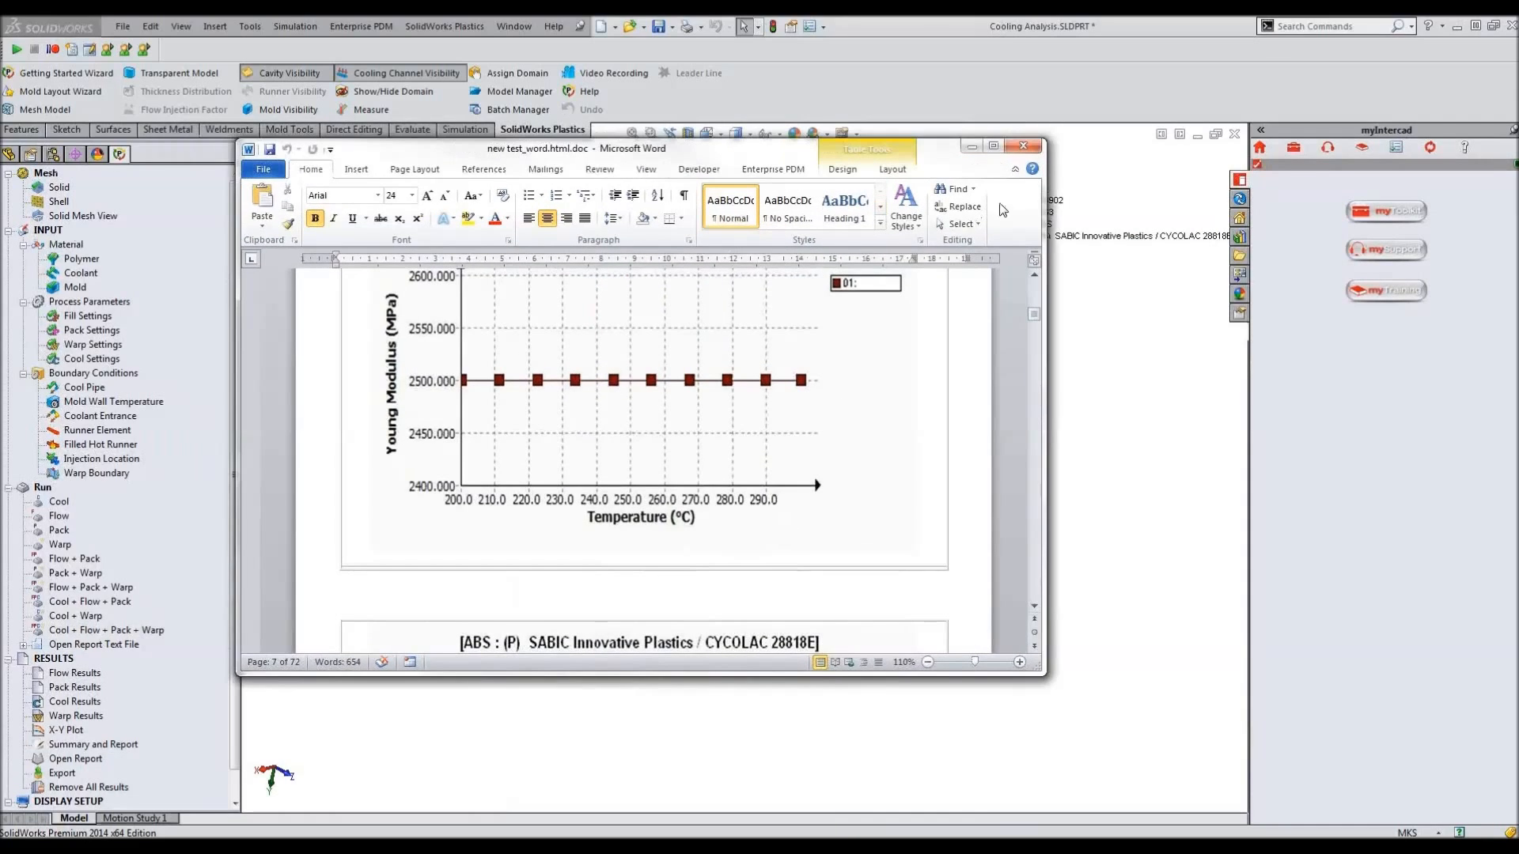
click(993, 147)
scroll(660, 558, up, 5)
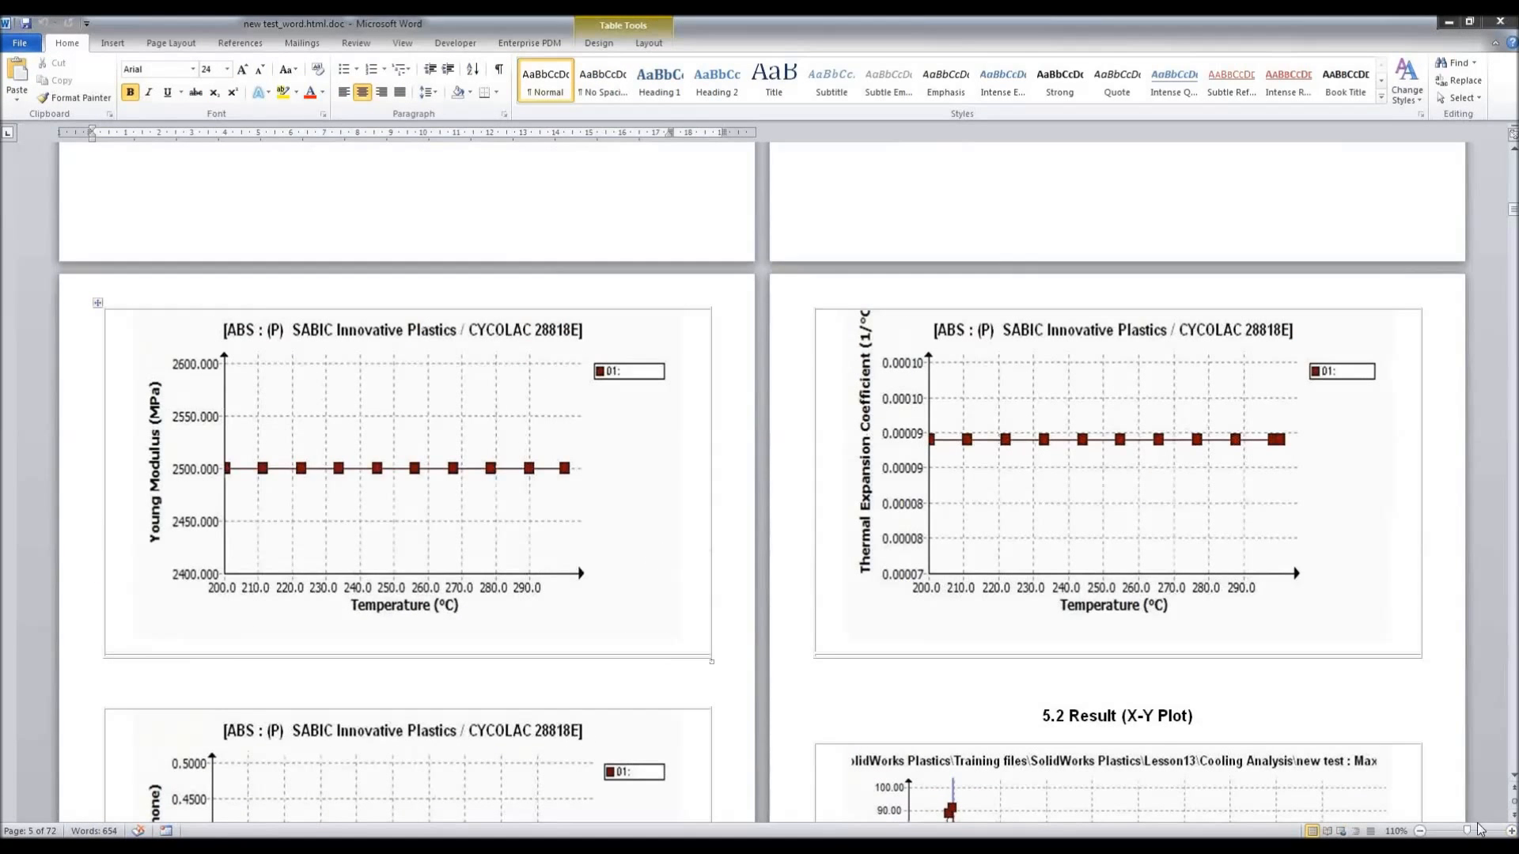
drag(1469, 831, 1472, 830)
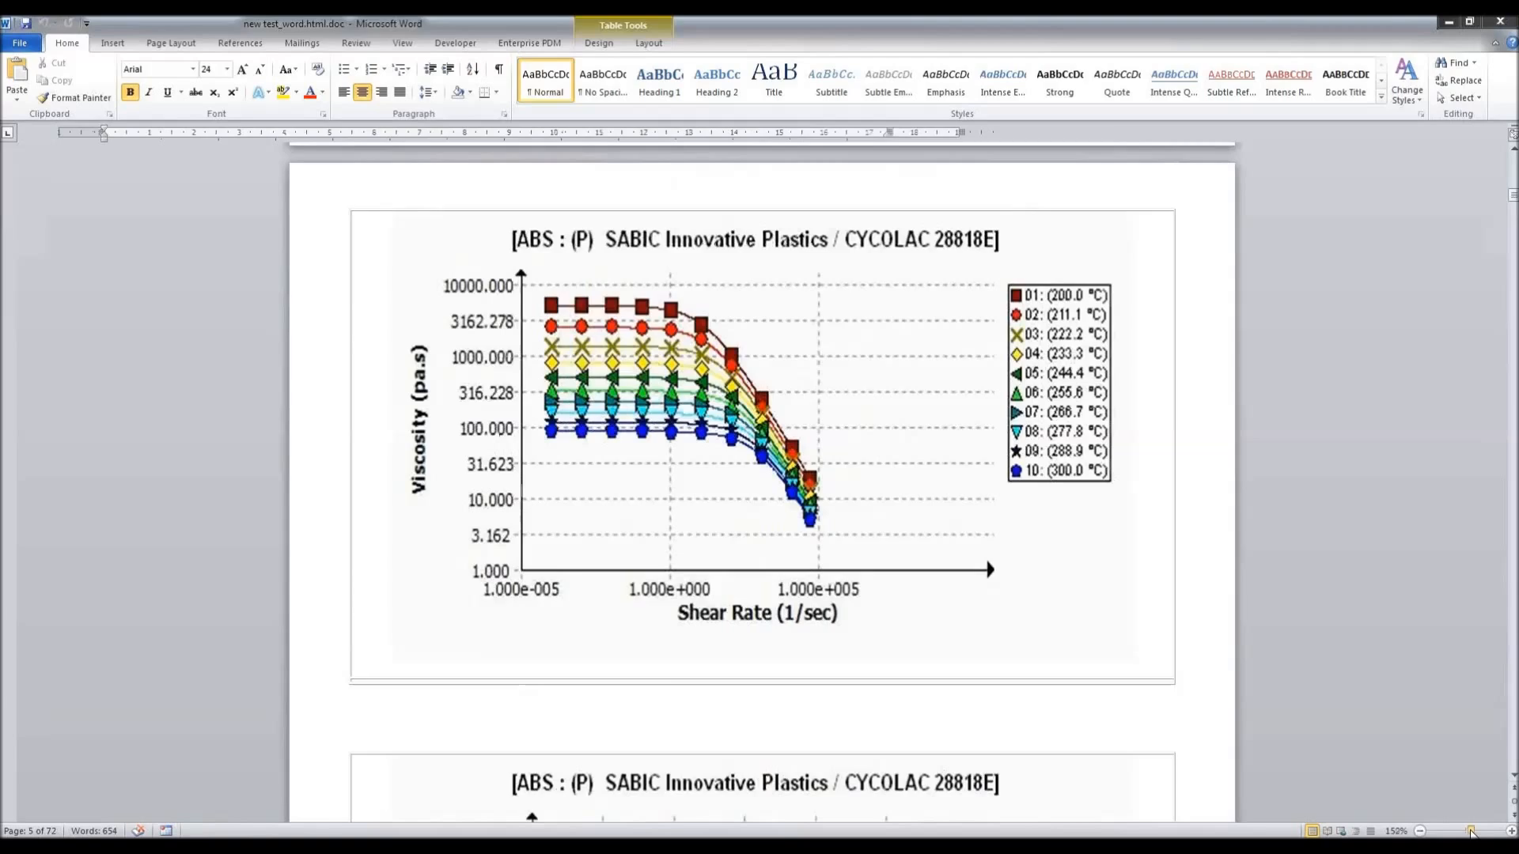
Return to the report's cover page and review its model image and the title, date, department, institute and author table.
scroll(868, 576, up, 15)
scroll(868, 576, up, 15)
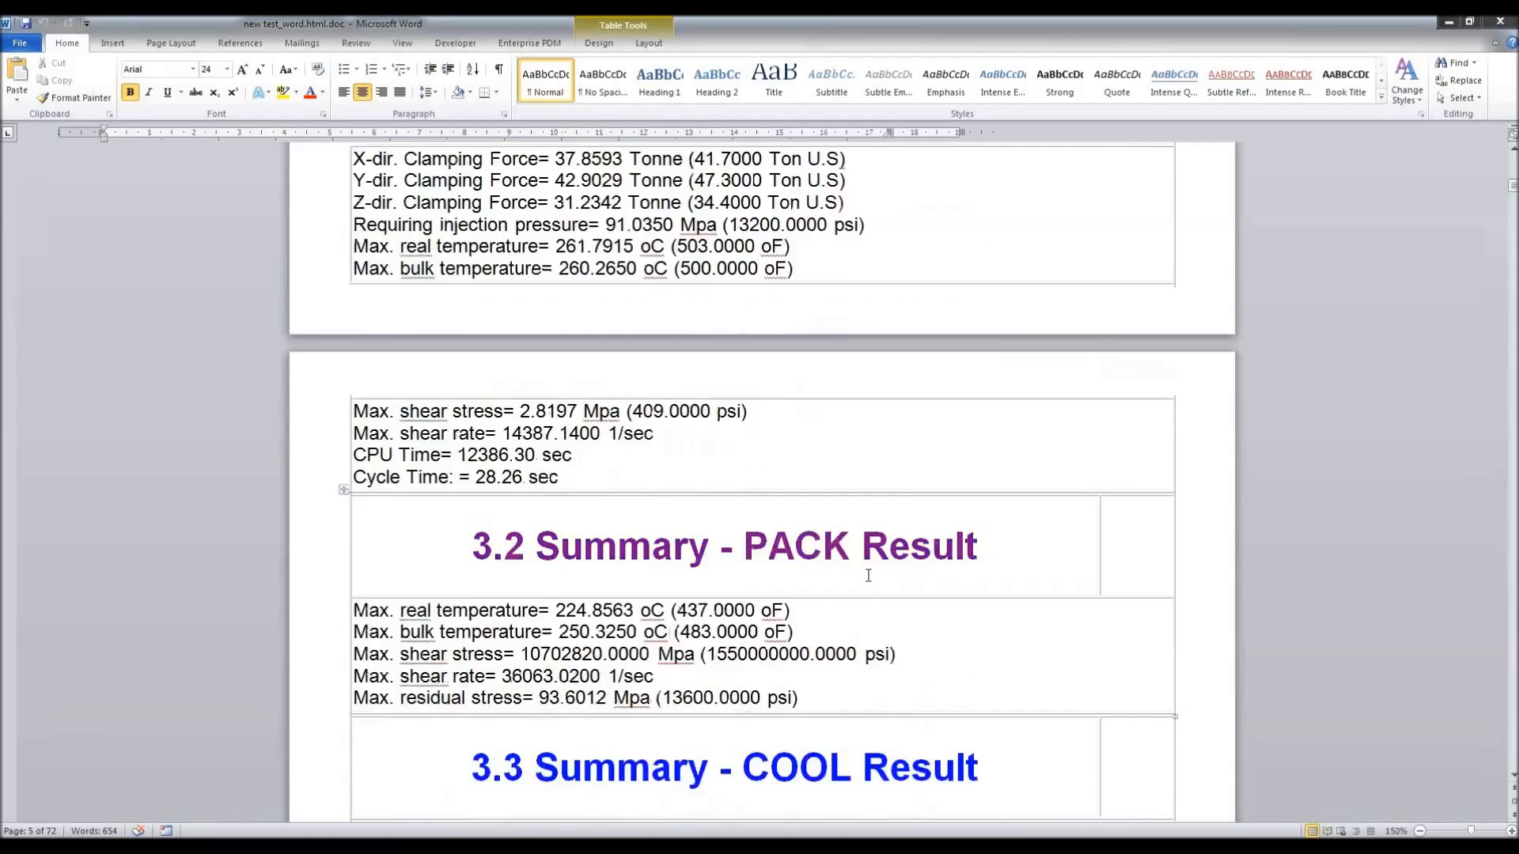
drag(1513, 190, 1514, 170)
scroll(834, 412, up, 2)
scroll(725, 339, down, 8)
scroll(759, 431, down, 3)
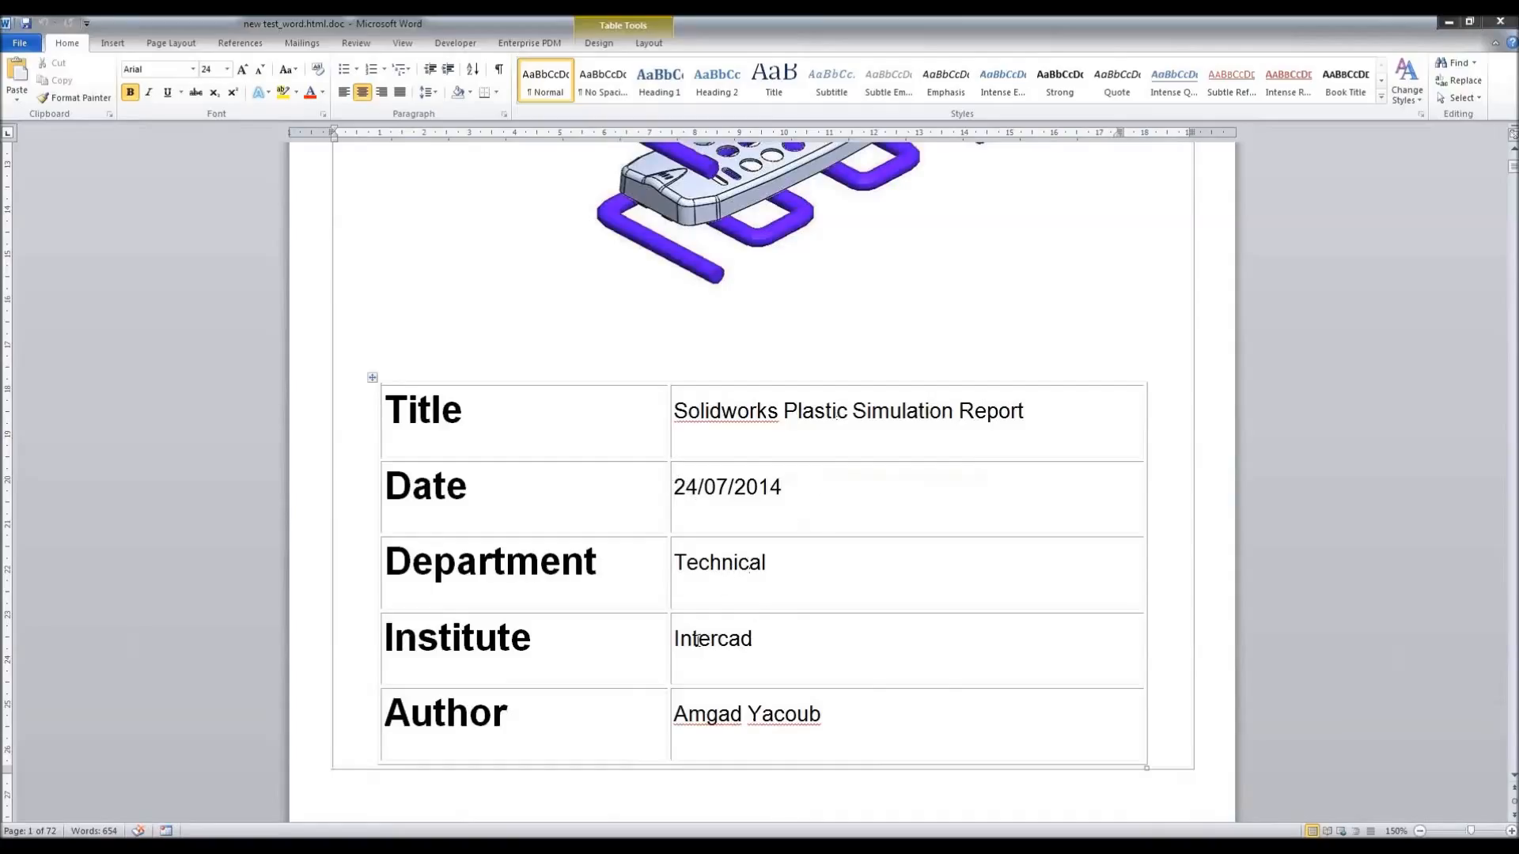
Read through the report's contents list, from the introduction to the user-defined figures.
scroll(833, 699, down, 12)
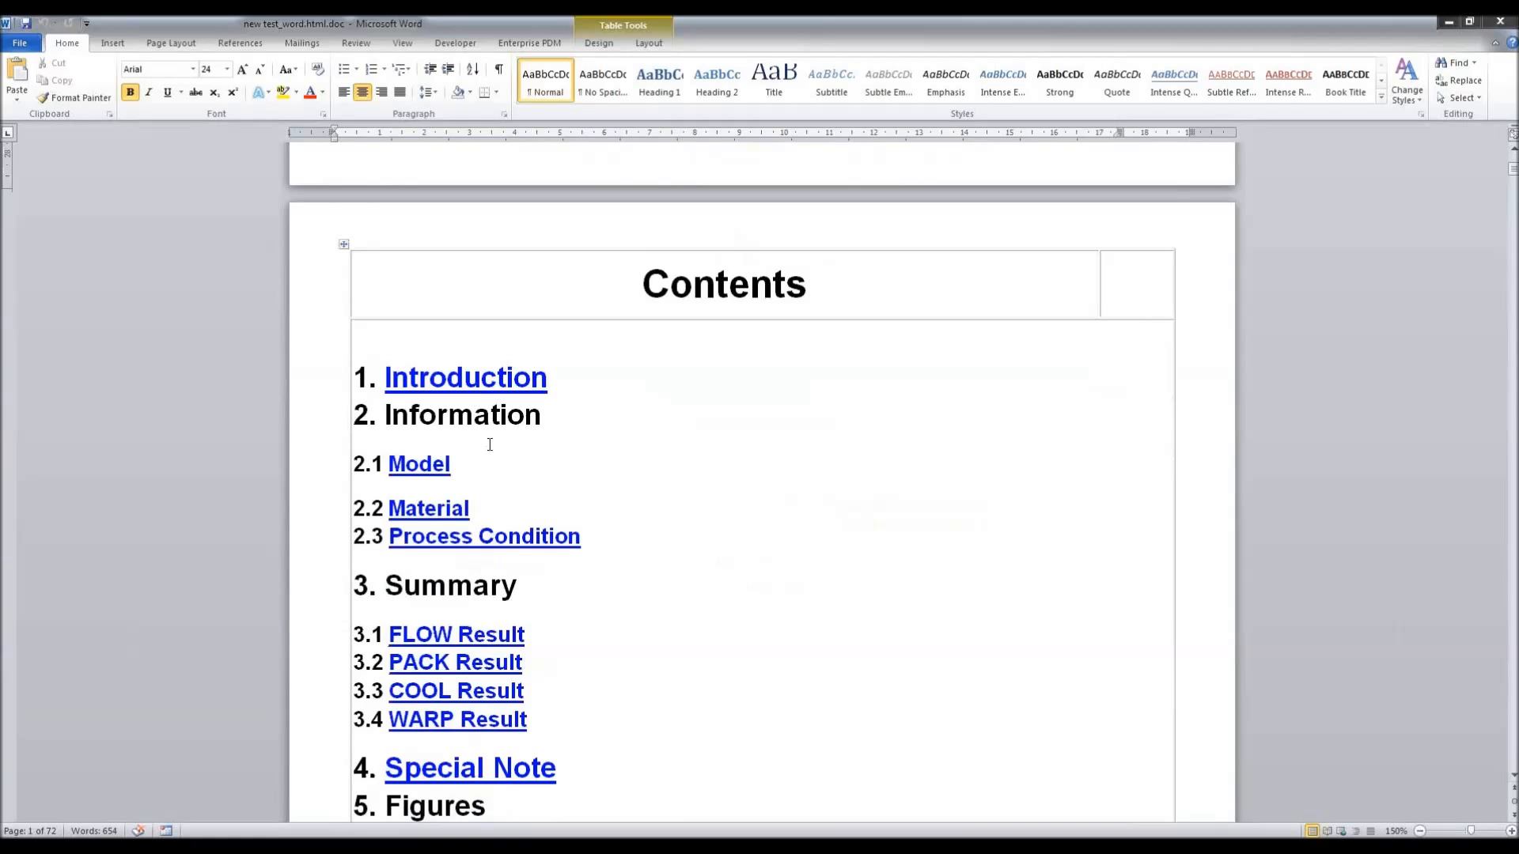
scroll(522, 422, down, 3)
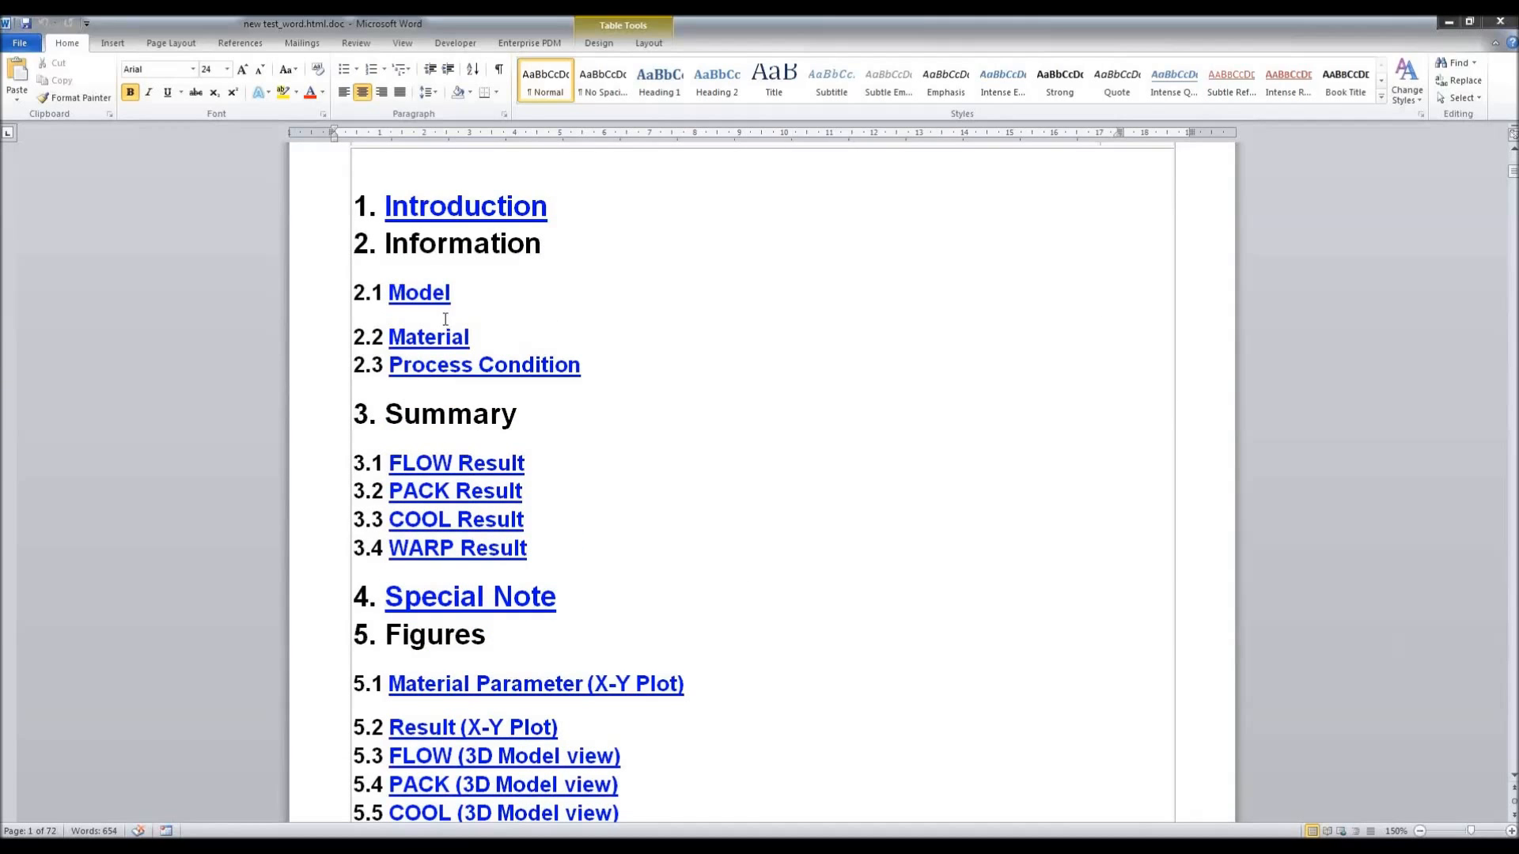
scroll(560, 427, down, 11)
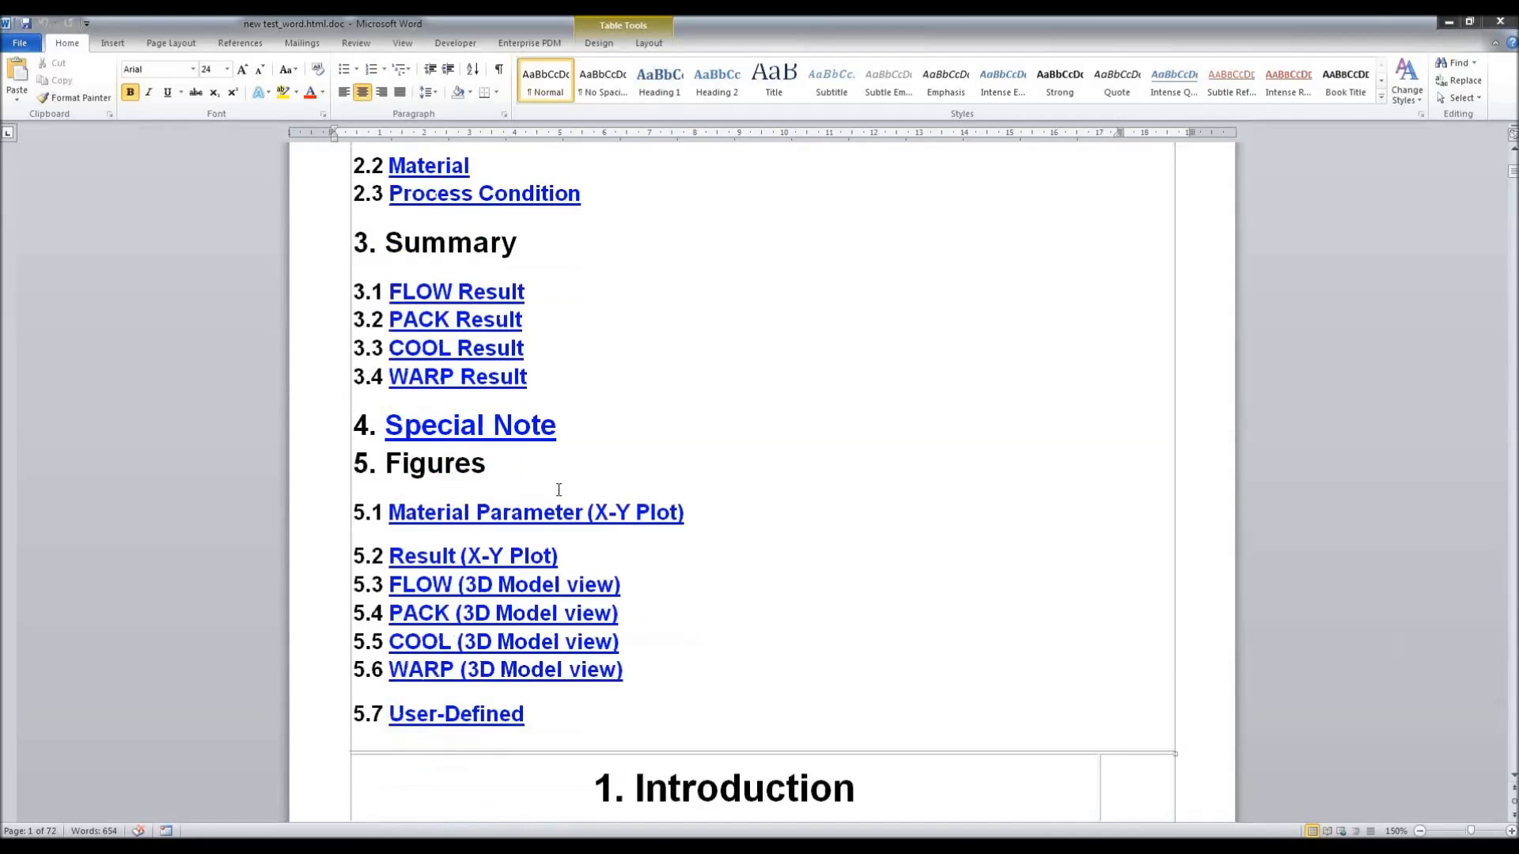
scroll(575, 553, down, 2)
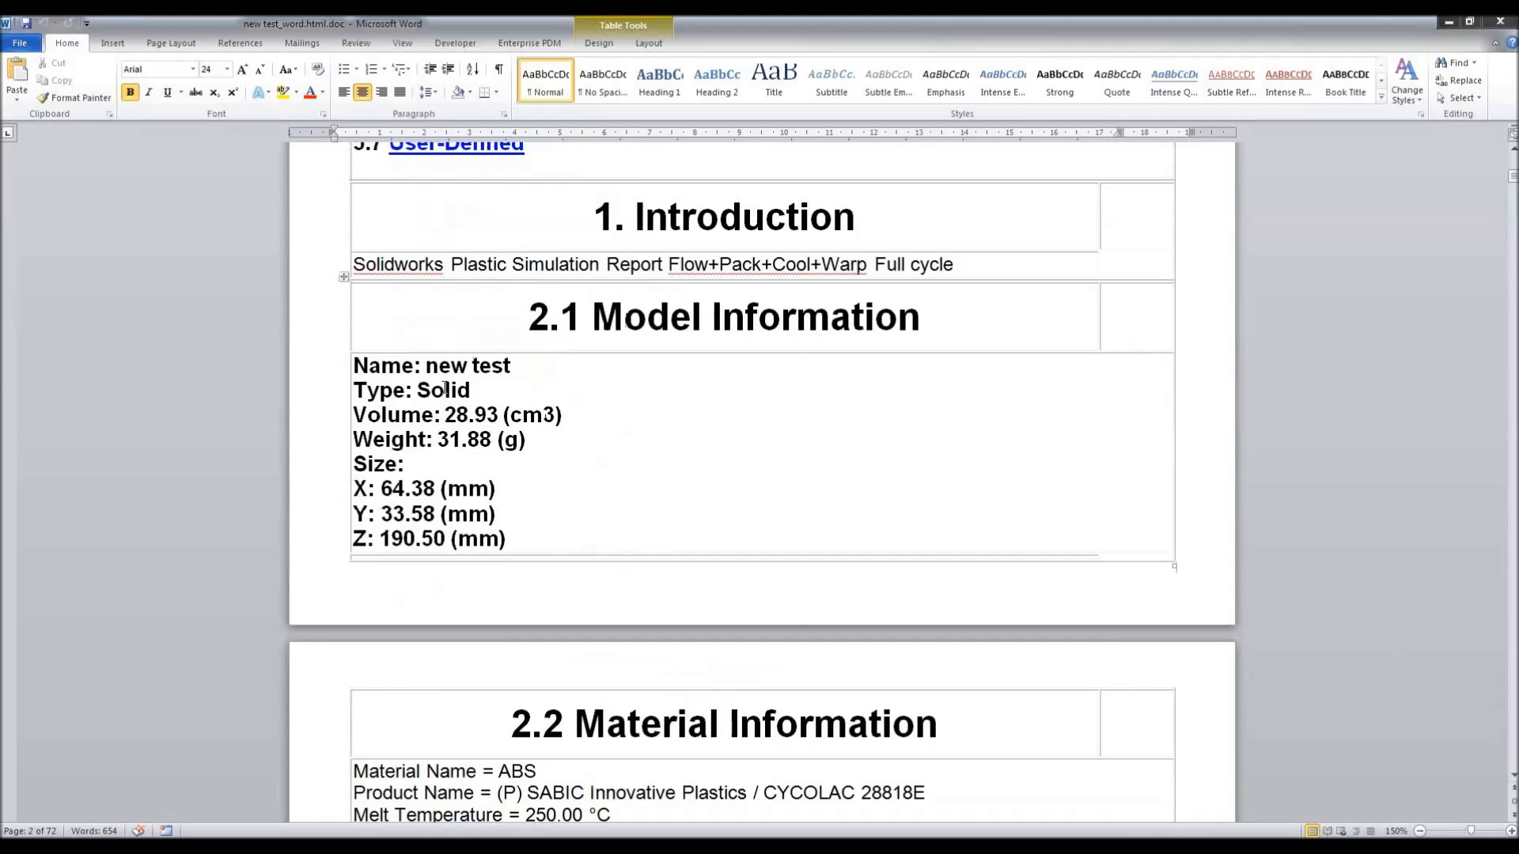
Review the report's model information, material information and the flow/pack, cool and warp process conditions.
scroll(535, 525, down, 1)
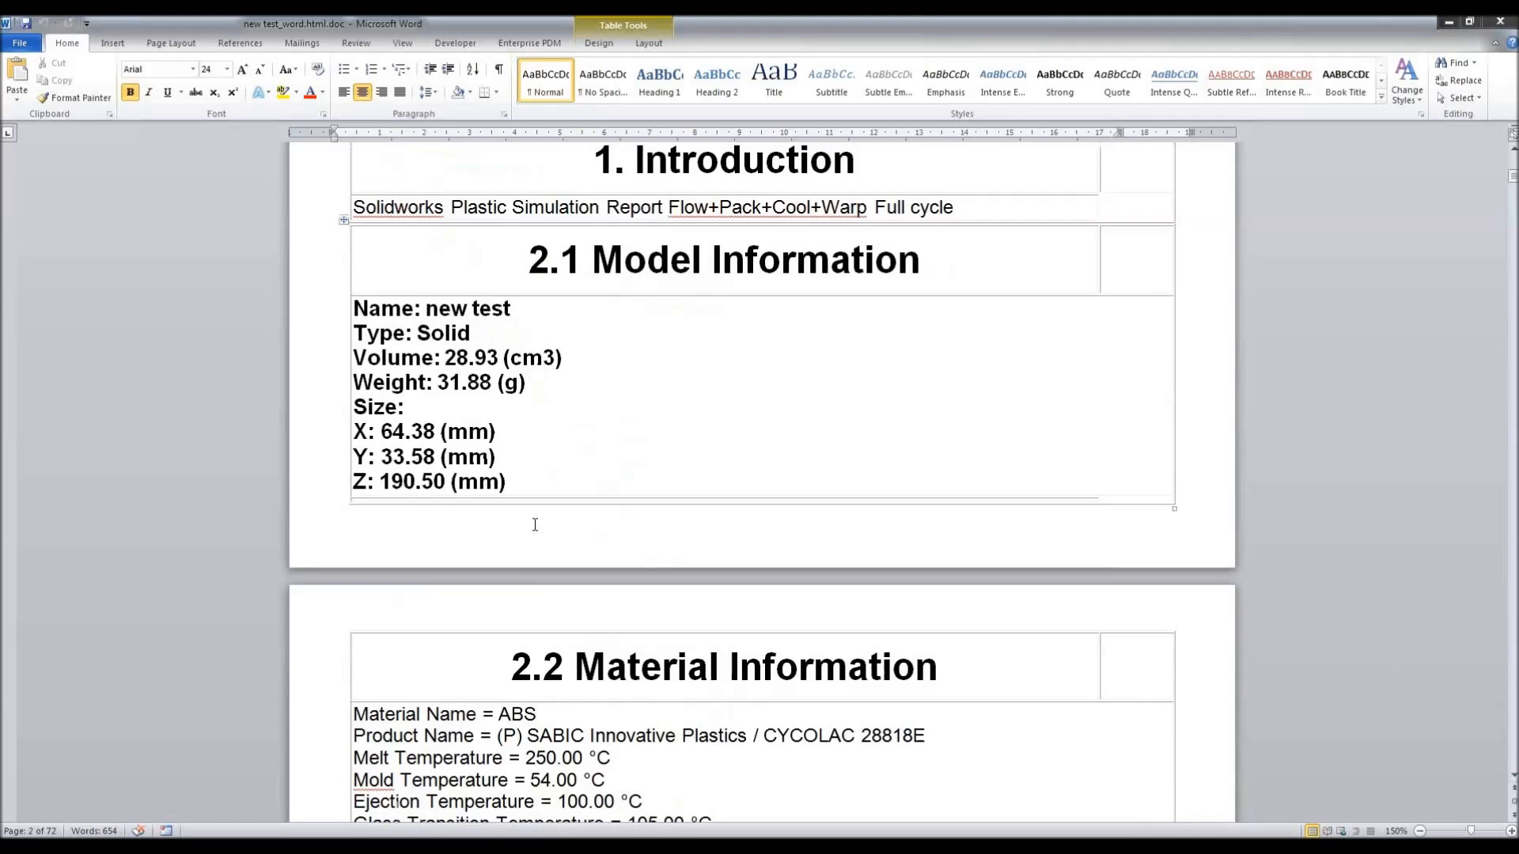
scroll(535, 524, down, 4)
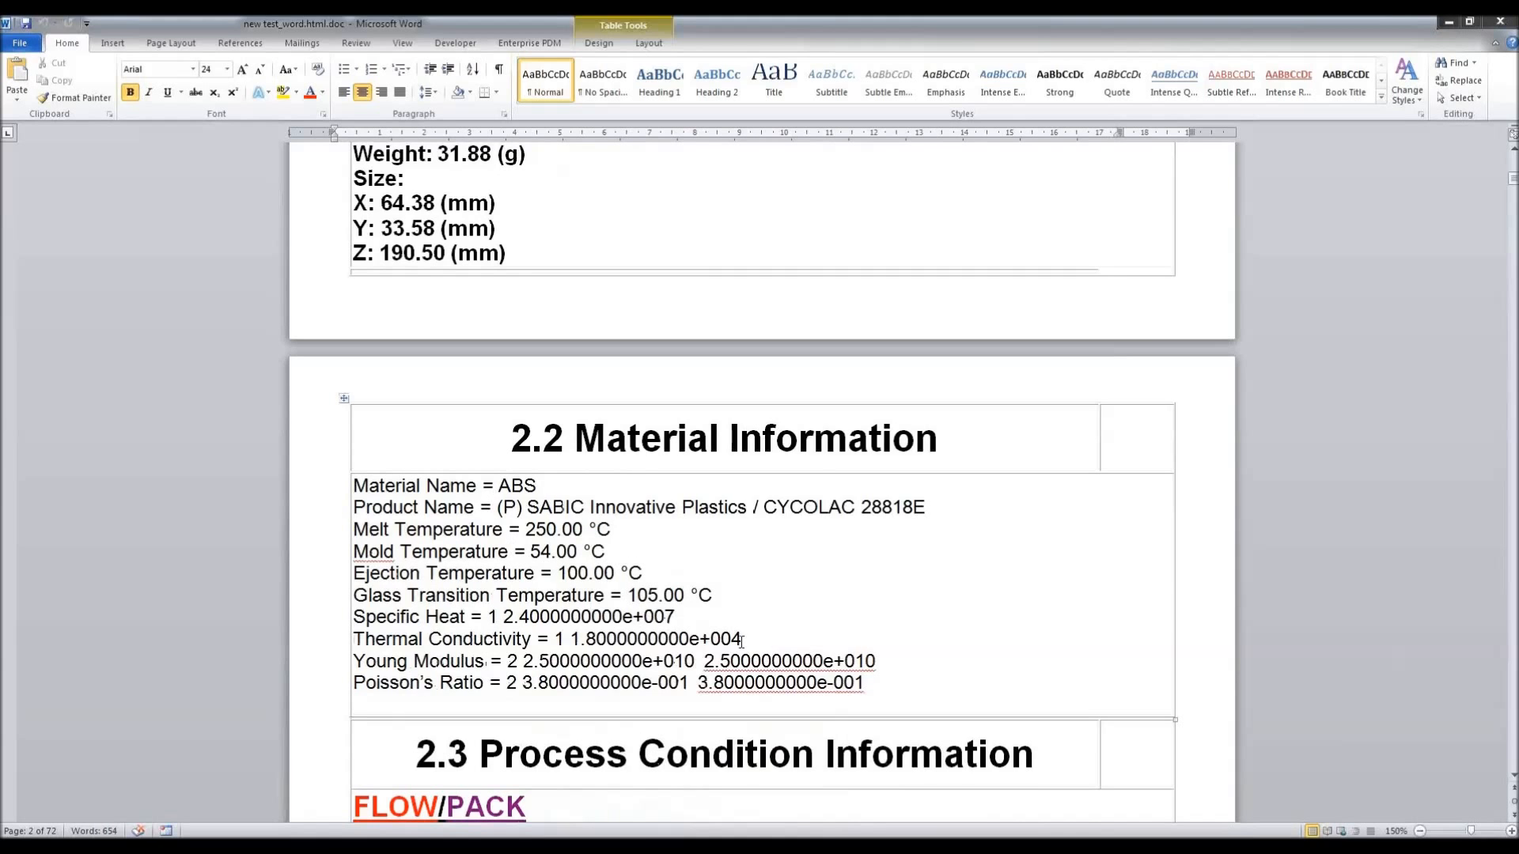
scroll(741, 641, down, 9)
click(524, 309)
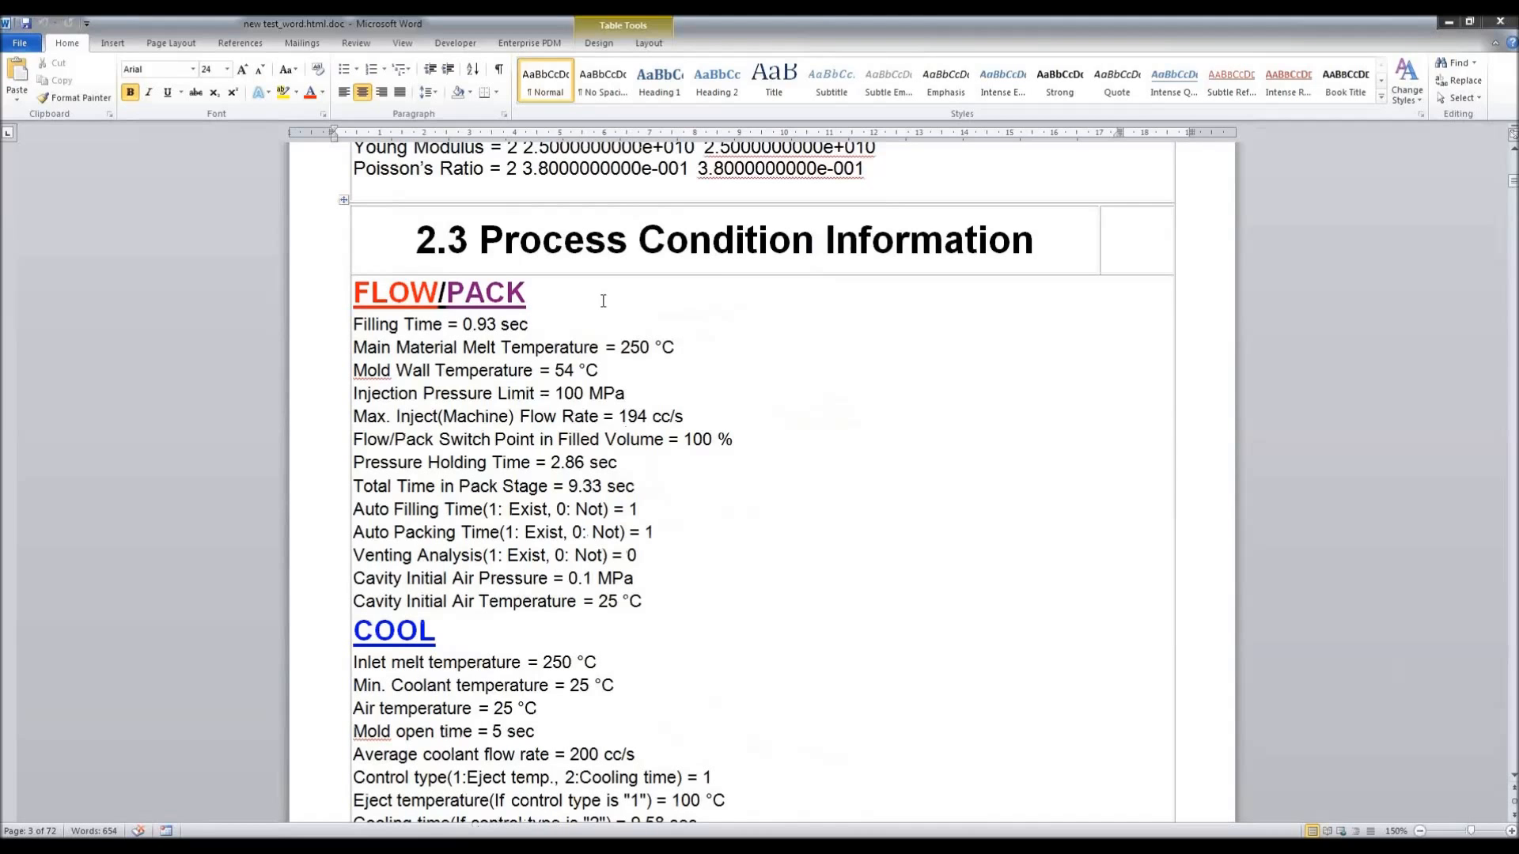
scroll(553, 546, down, 3)
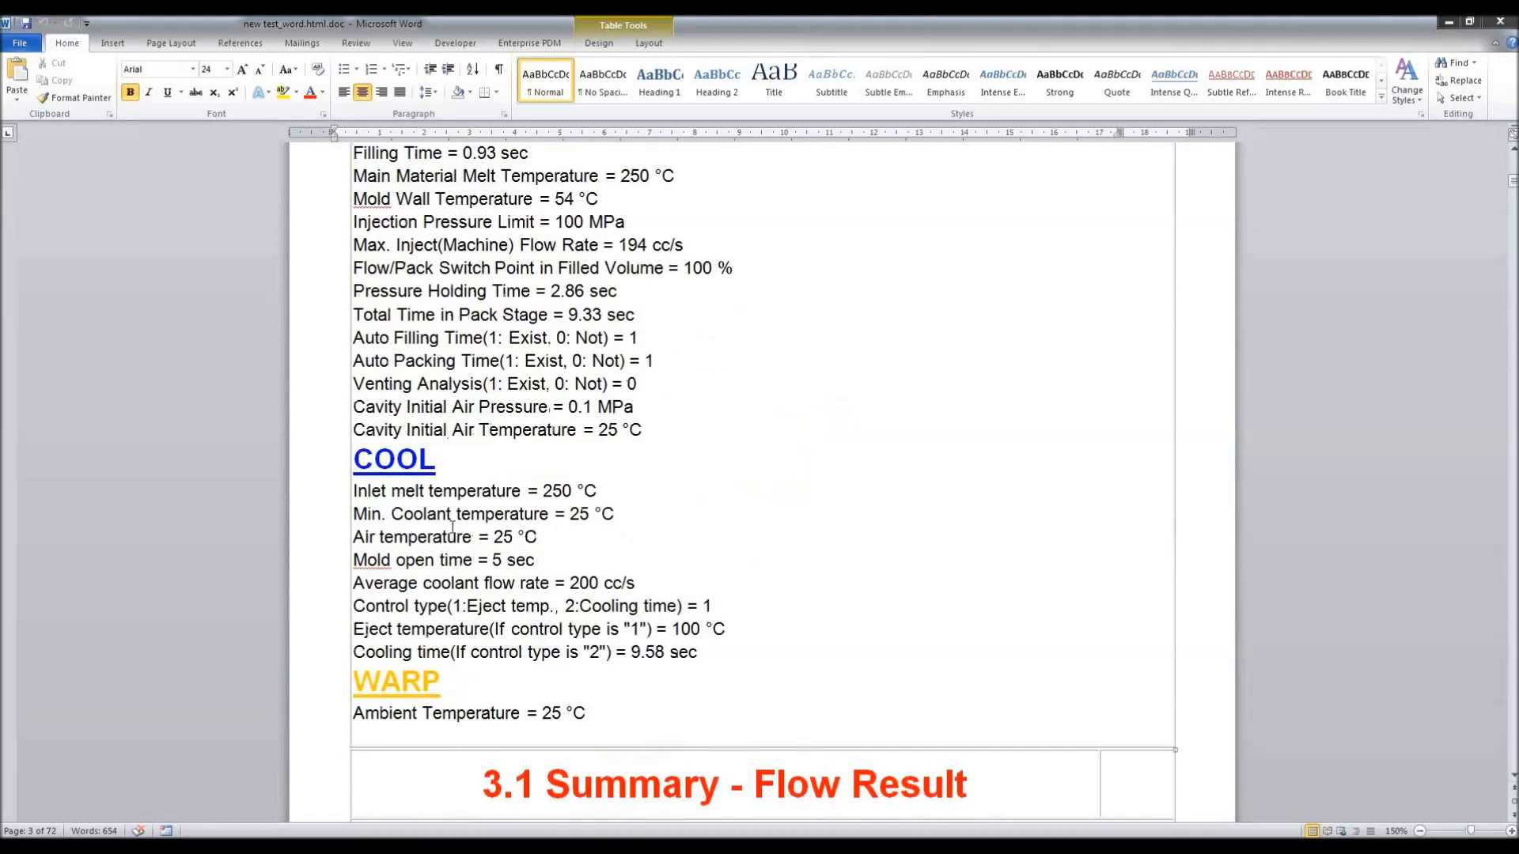
scroll(491, 659, down, 2)
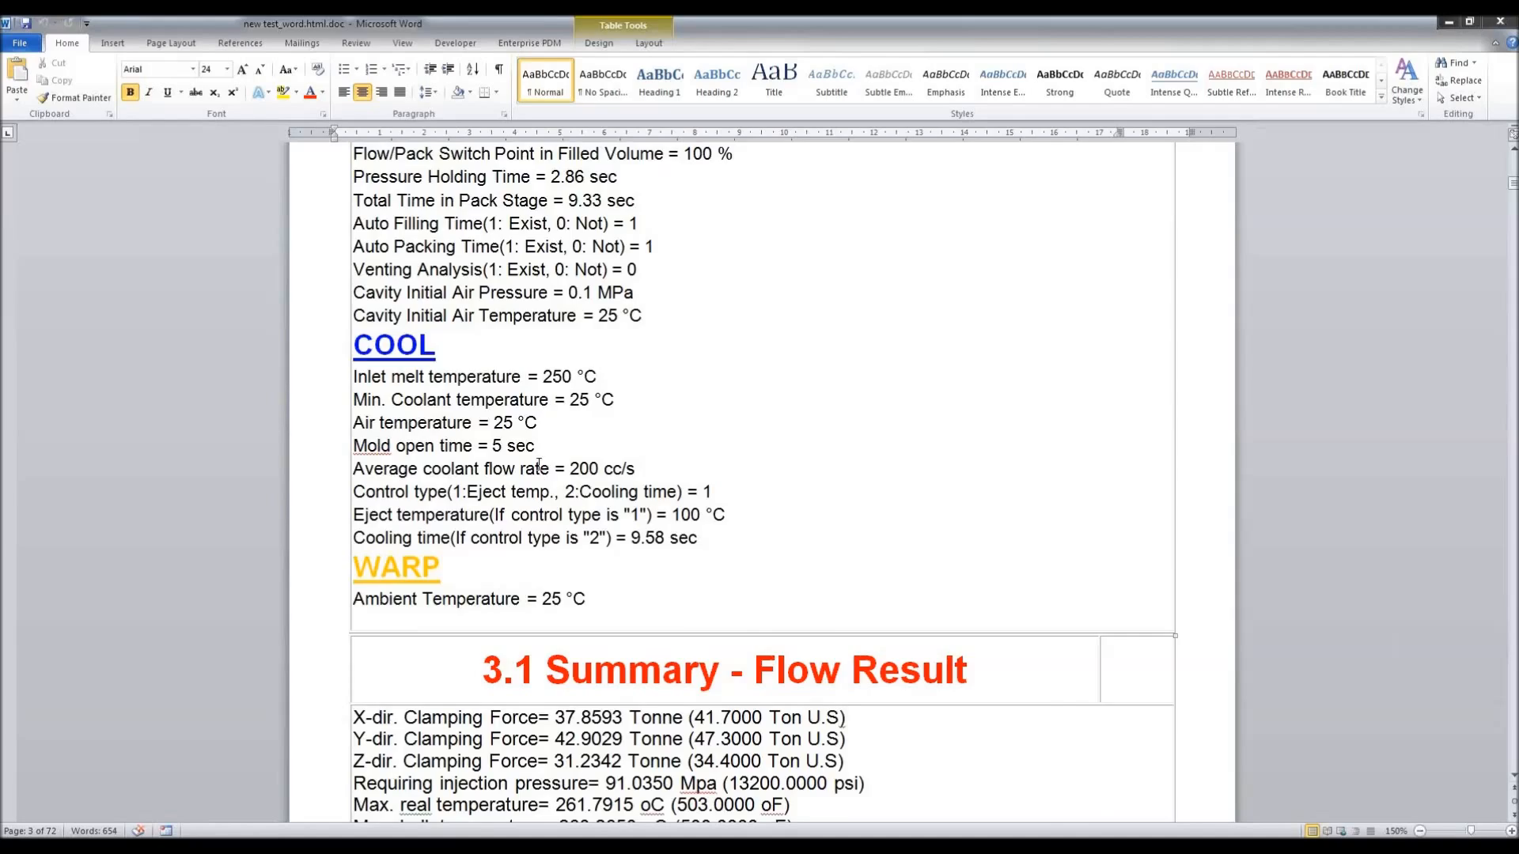
Look through the result summaries and the material and result X-Y plots up to section 5.3 FLOW (3D Model view).
scroll(539, 464, down, 14)
scroll(531, 484, down, 15)
scroll(530, 483, down, 10)
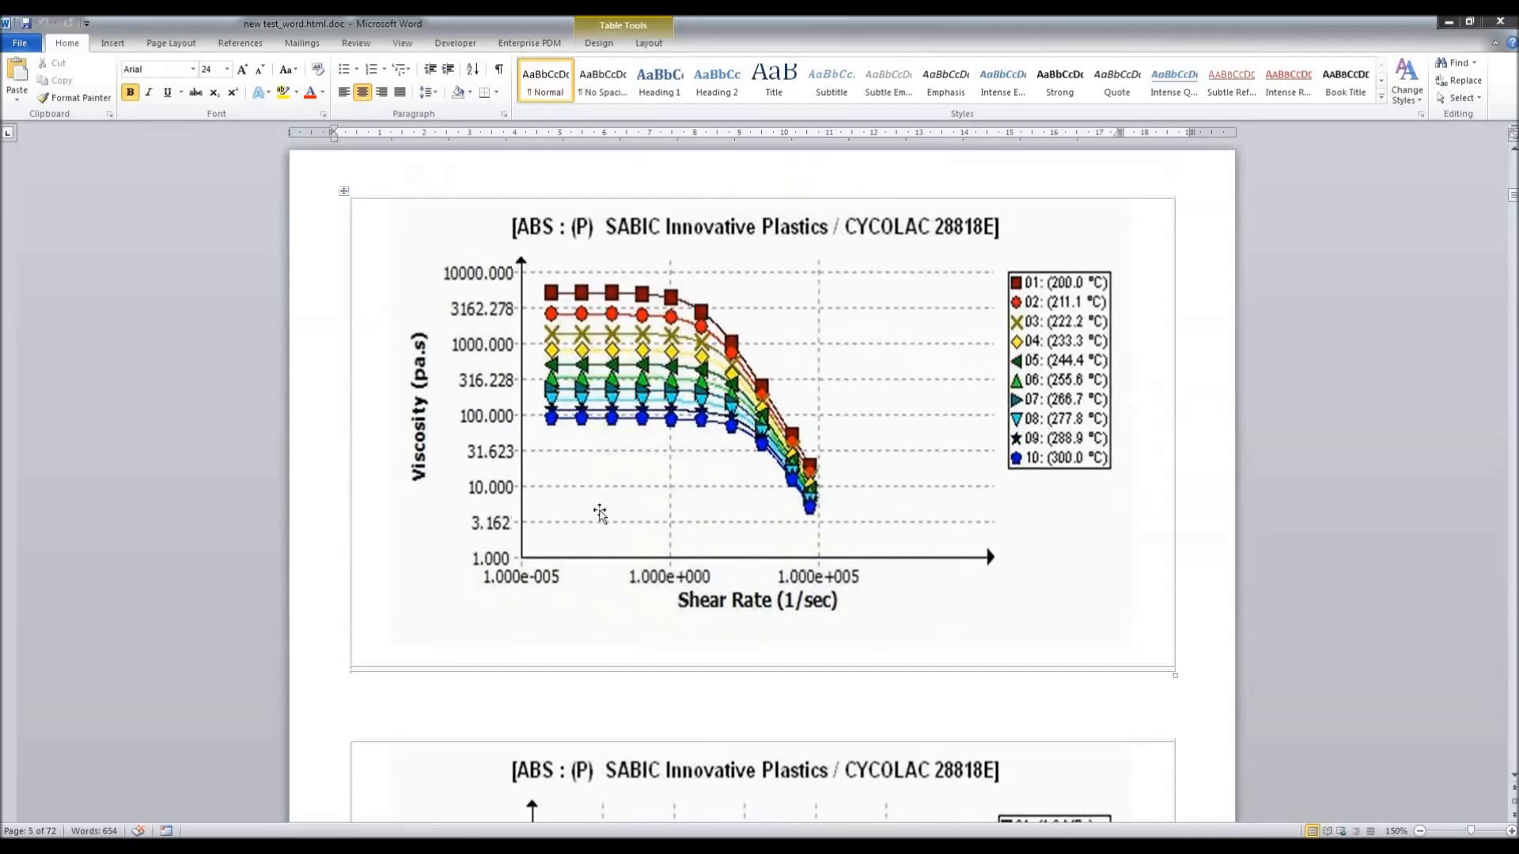
scroll(599, 514, down, 20)
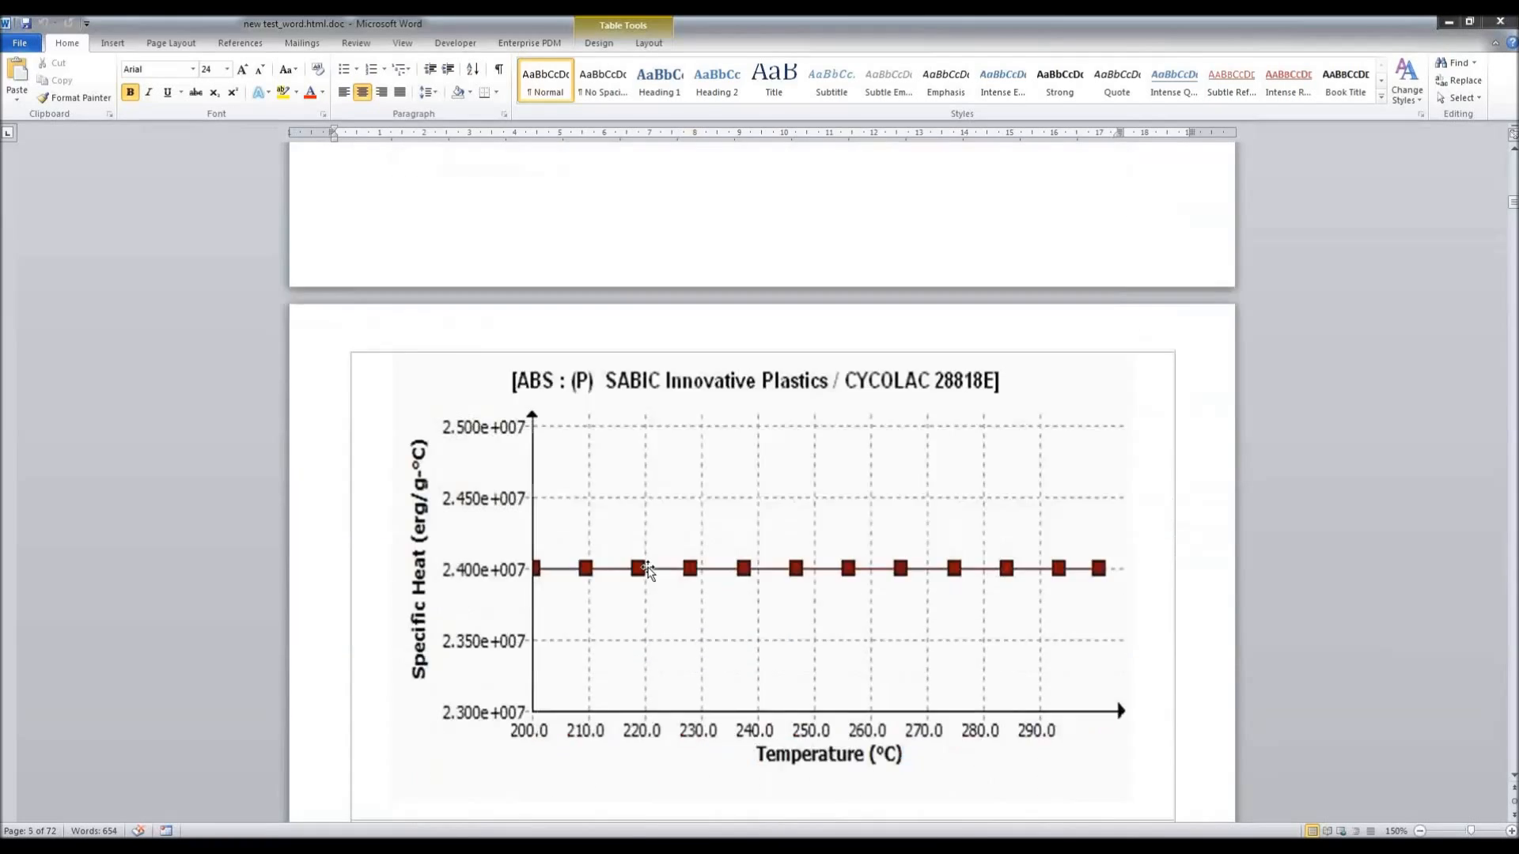
scroll(647, 569, down, 20)
scroll(647, 569, down, 20)
scroll(648, 568, down, 20)
scroll(665, 671, down, 20)
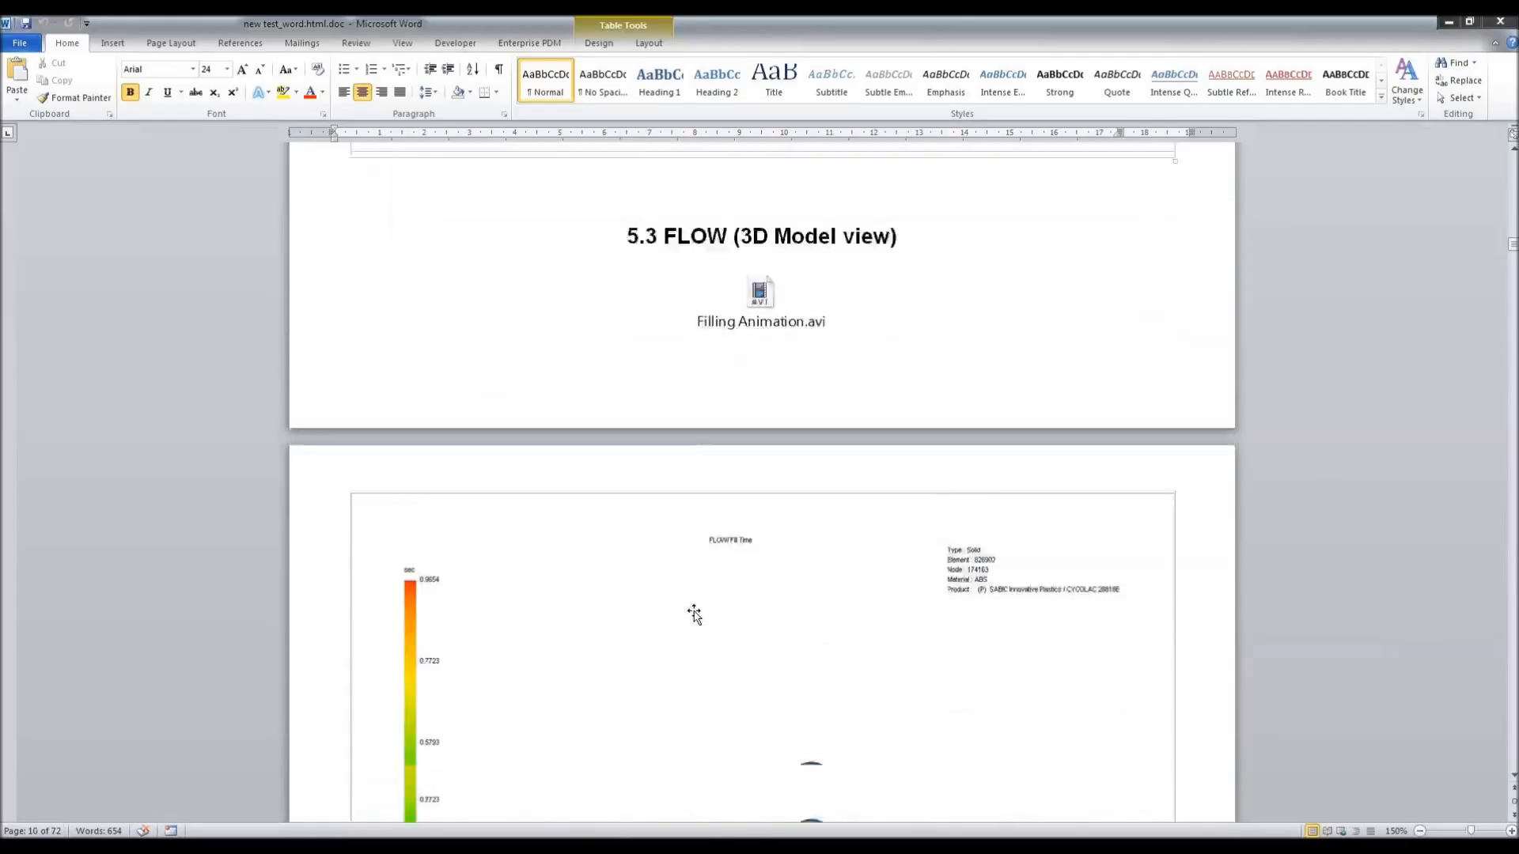
View the fill time figure, then open the embedded Filling Animation.avi in section 5.3.
scroll(745, 333, down, 1)
scroll(777, 562, down, 5)
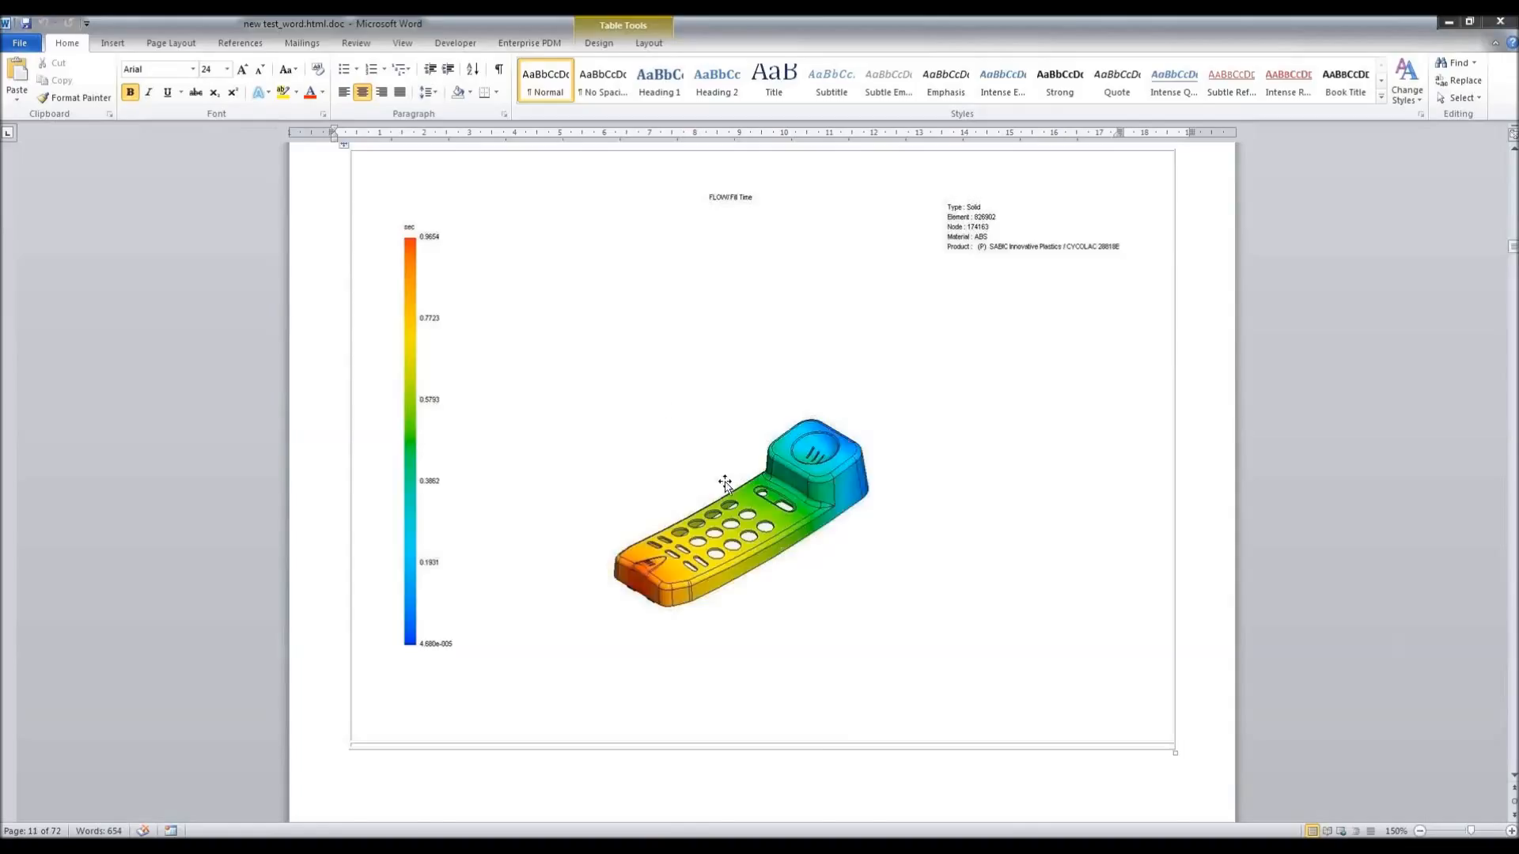
scroll(682, 463, up, 6)
click(759, 294)
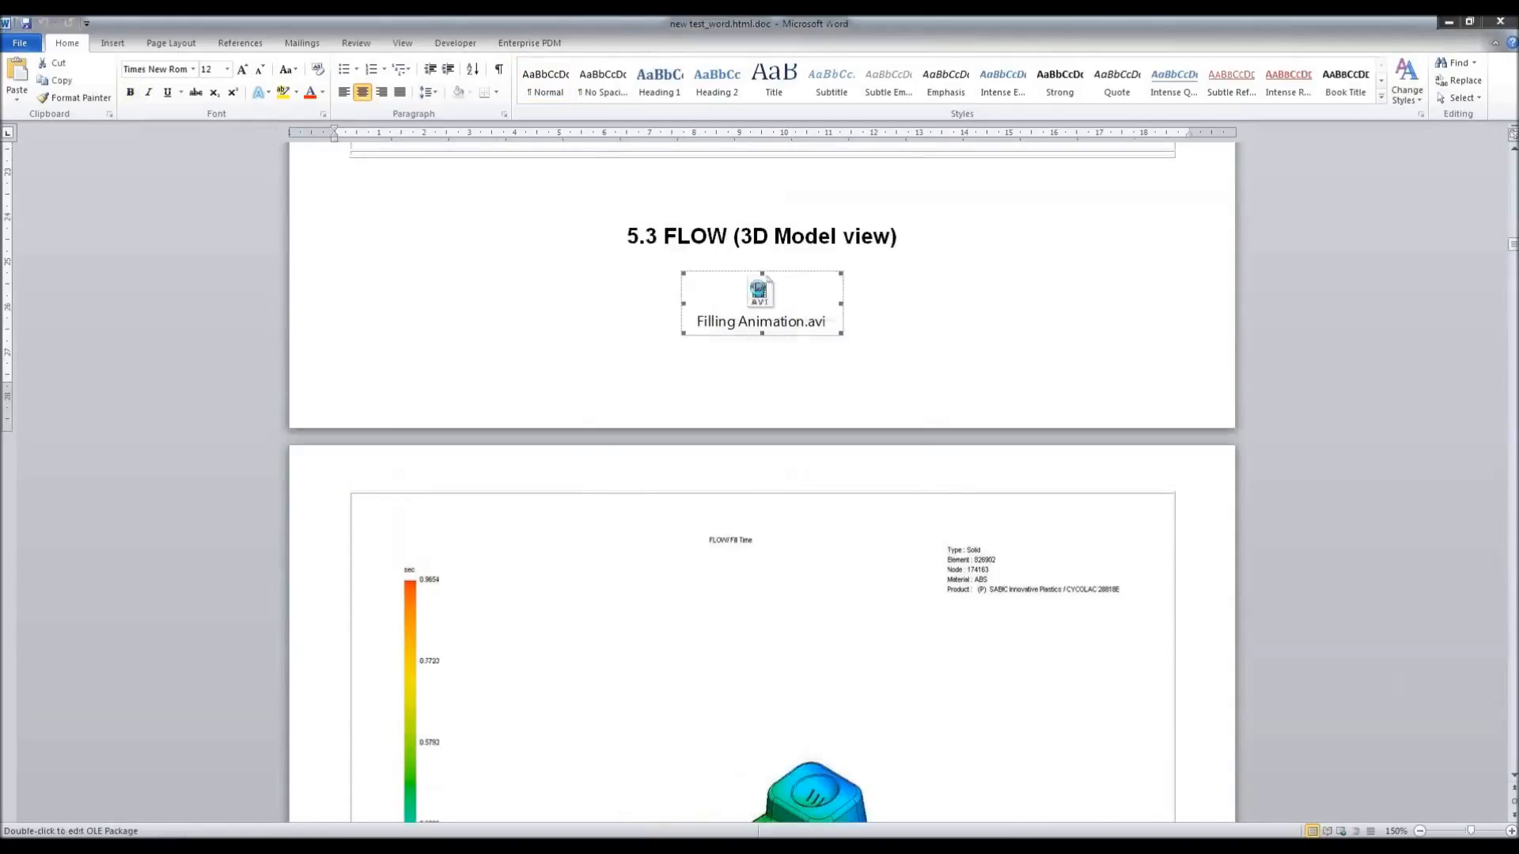
click(806, 434)
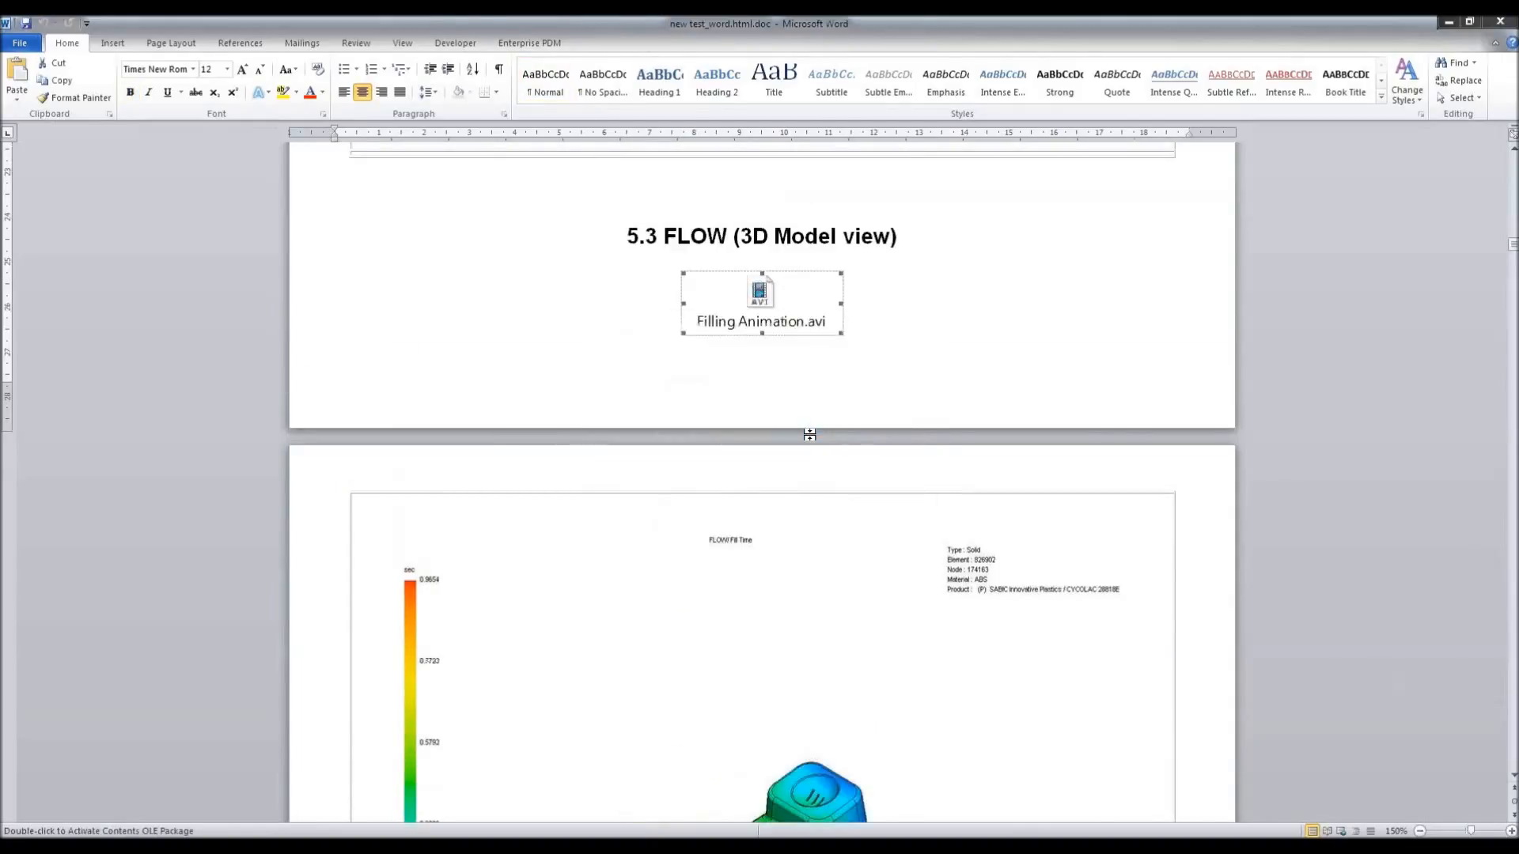